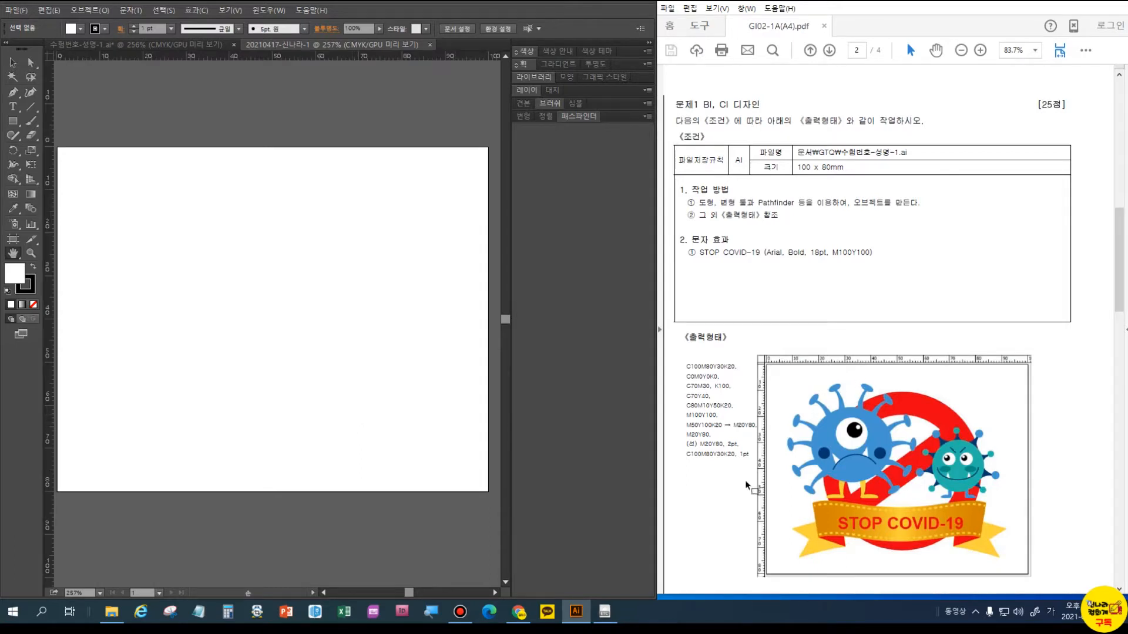
Place two vertical and two horizontal ruler guides about 8 mm inside the artboard's four edges
left_click(15, 64)
left_click_drag(49, 130, 91, 128)
left_click_drag(132, 55, 90, 180)
left_click_drag(121, 55, 99, 462)
left_click_drag(51, 369, 454, 317)
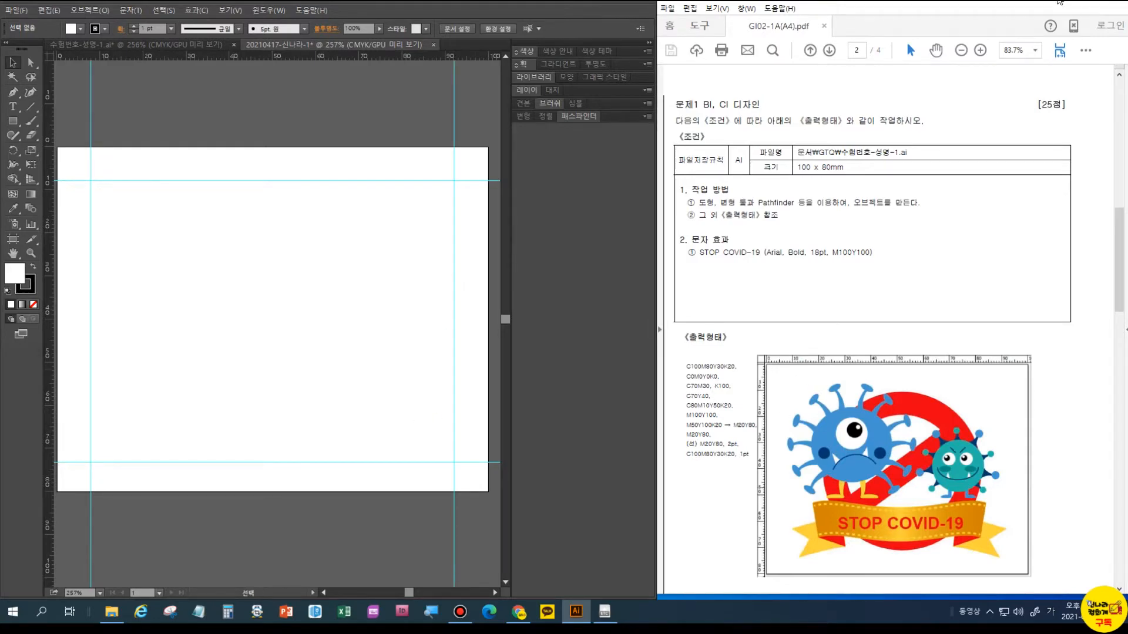
Draw a small square outside the artboard, beside the upper part of its left edge, as a colour swatch
left_click(1059, 2)
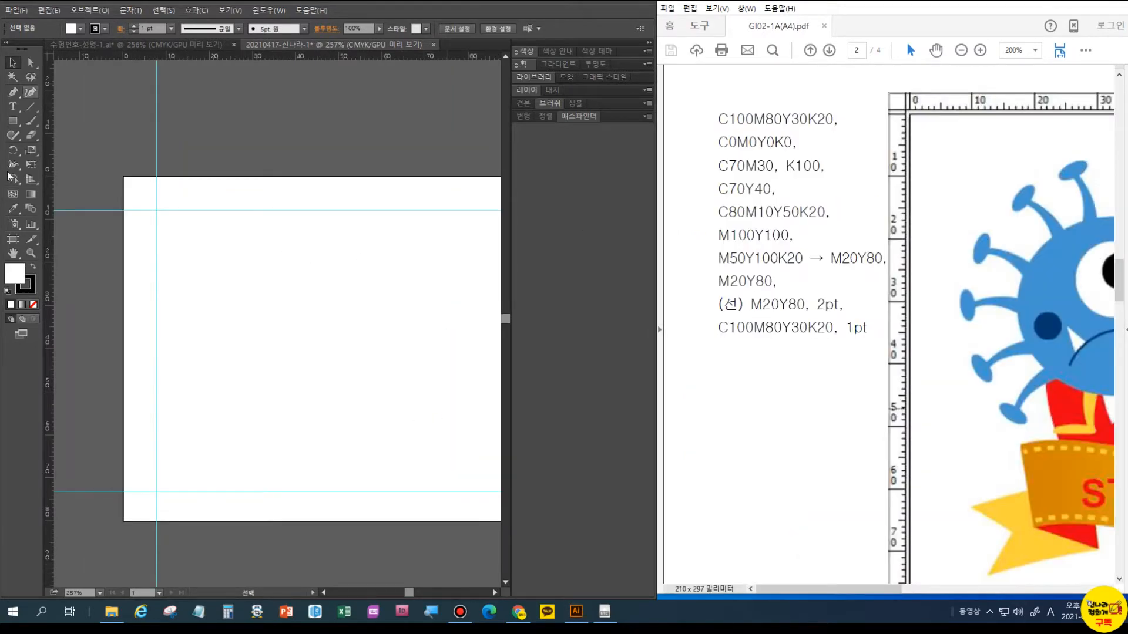
left_click(12, 121)
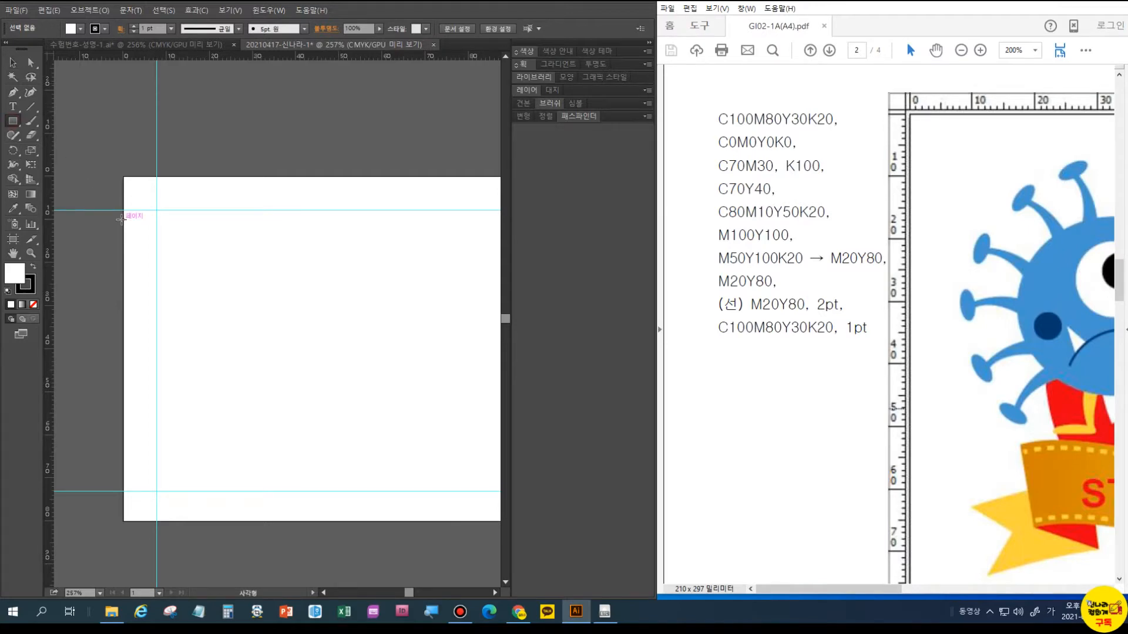
left_click_drag(89, 213, 116, 240)
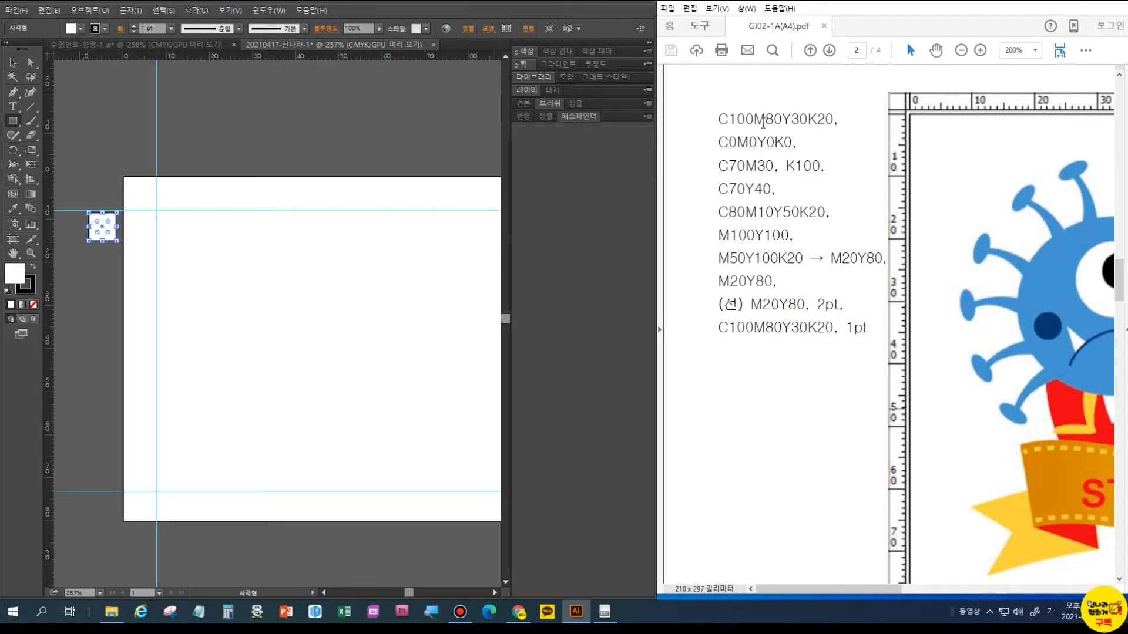
left_click(12, 62)
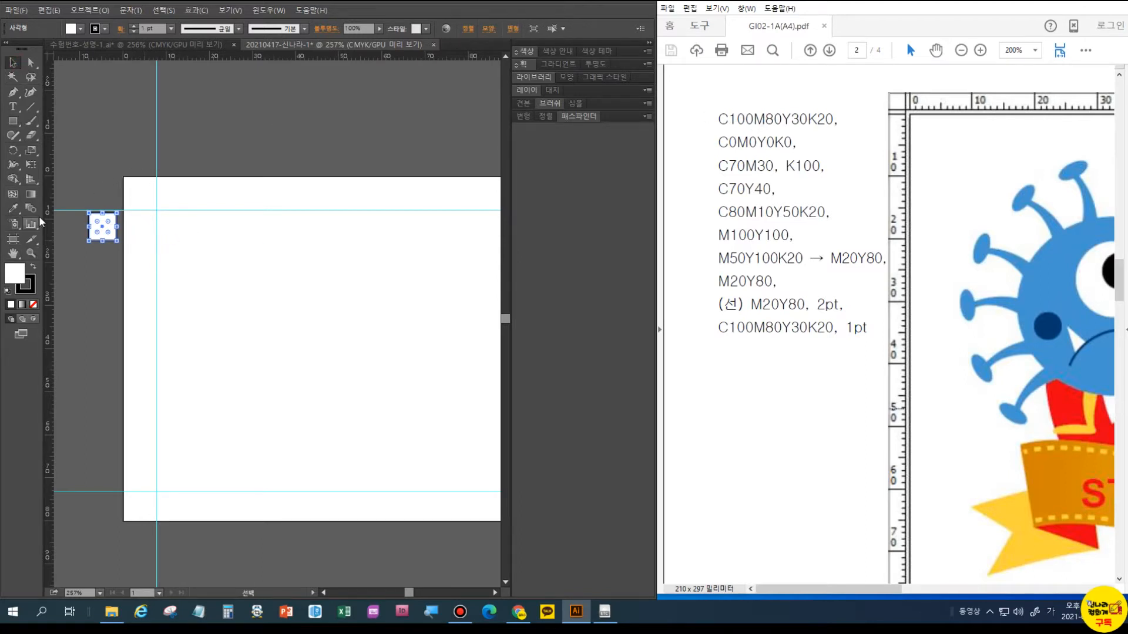
Fill the square with C100 M80 Y30 K20 and remove its stroke
key("F6")
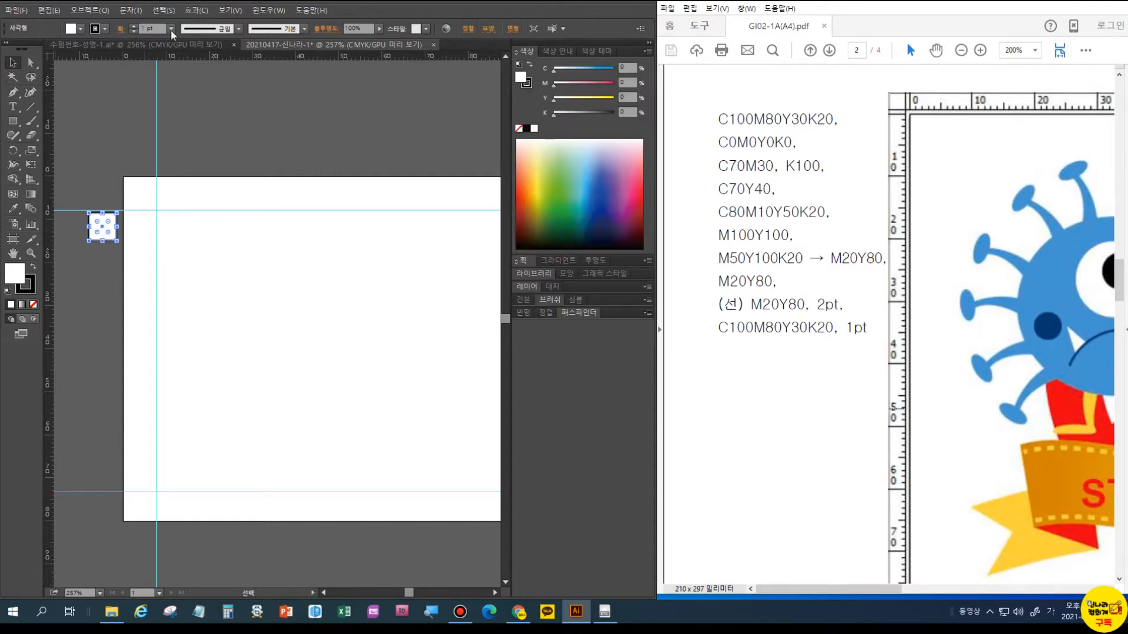
left_click(627, 67)
type("100")
key("Tab")
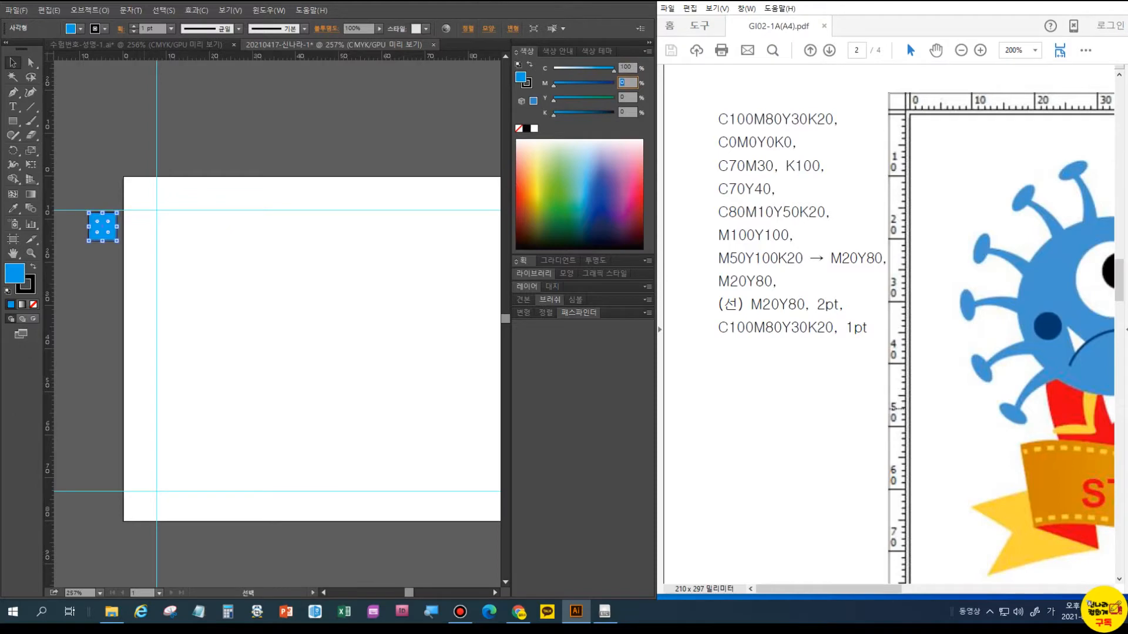
type("80")
key("Tab")
type("30")
key("Tab")
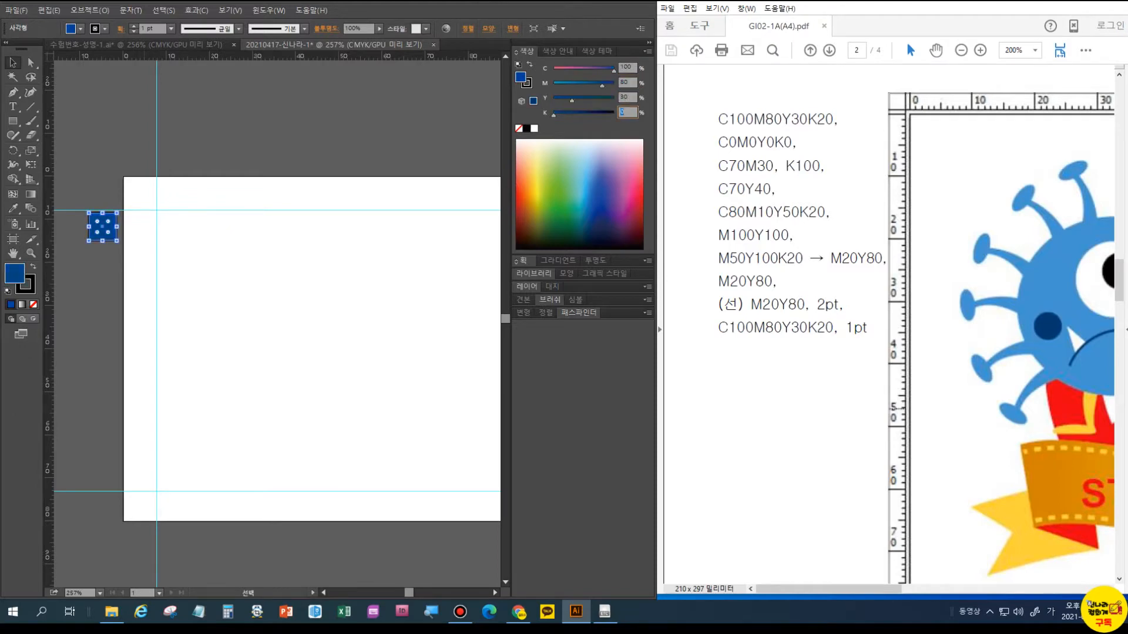
key("Return")
left_click(26, 286)
left_click(34, 304)
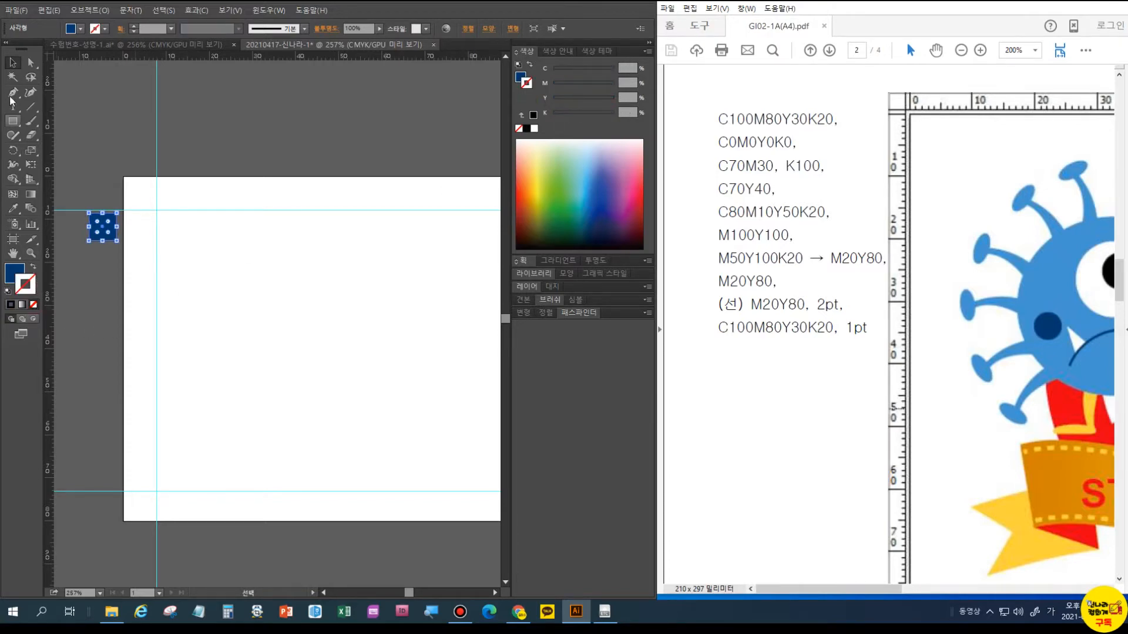
Duplicate the navy square straight down into a column of eight evenly spaced swatches
left_click(12, 66)
left_click_drag(110, 242, 114, 271)
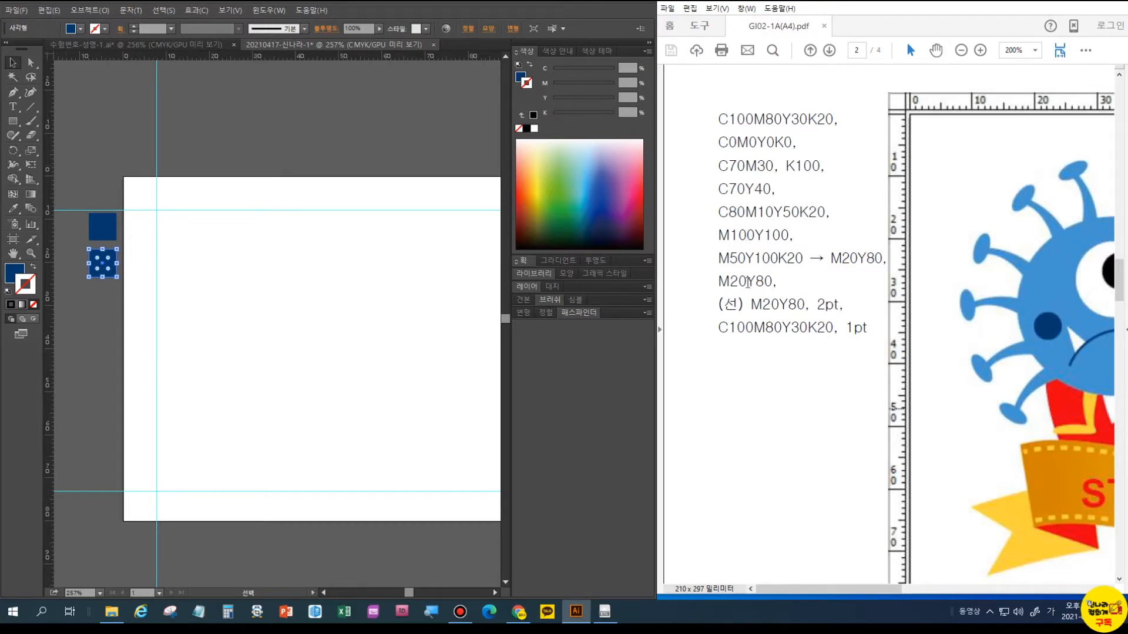
key("ctrl+d")
key("ctrl+d")
key("ctrl+d")
key("ctrl+d")
key("ctrl+d")
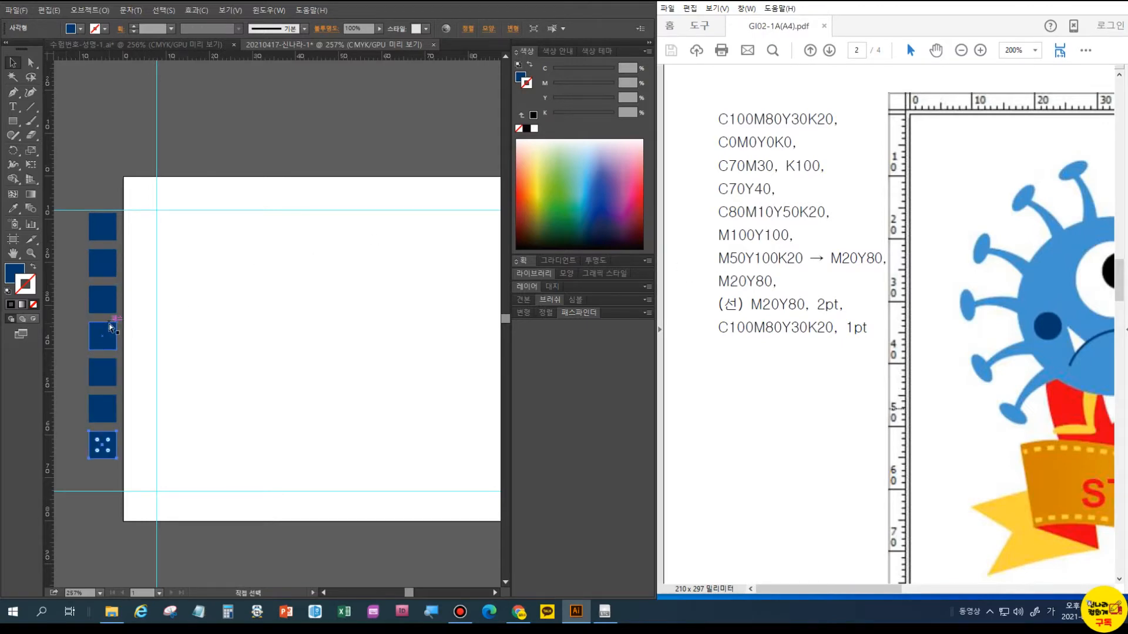
key("ctrl+d")
Fill the second swatch with white, C0 M0 Y0 K0, and keep its stroke set to none
left_click(107, 264)
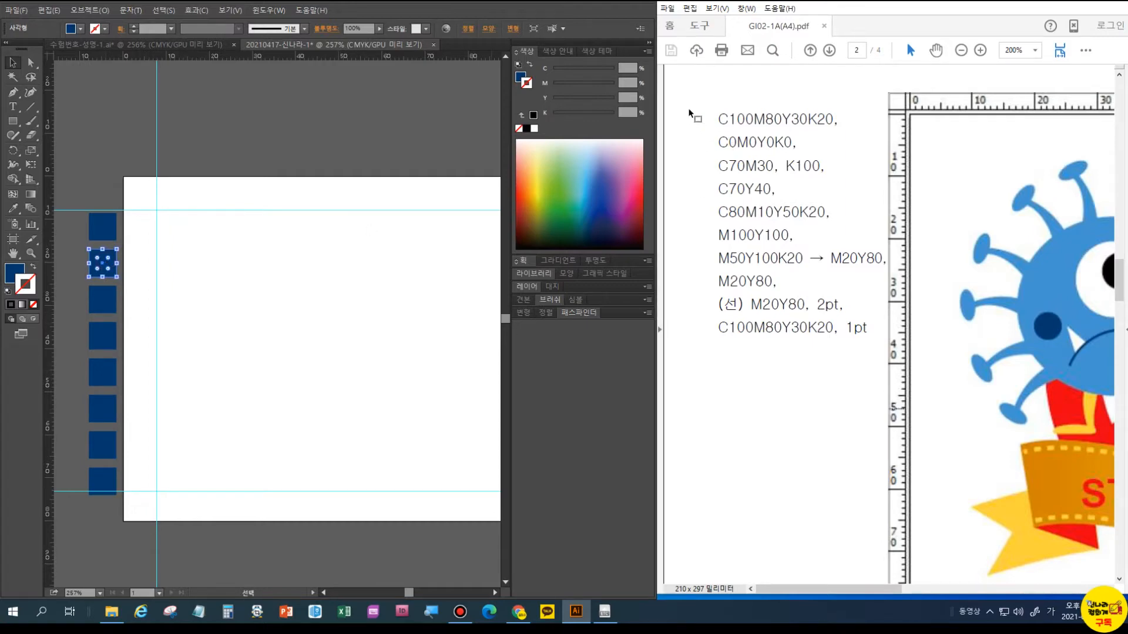
left_click(625, 66)
type("0")
key("Tab")
type("0")
key("Tab")
type("0")
key("Tab")
type("0")
left_click(33, 267)
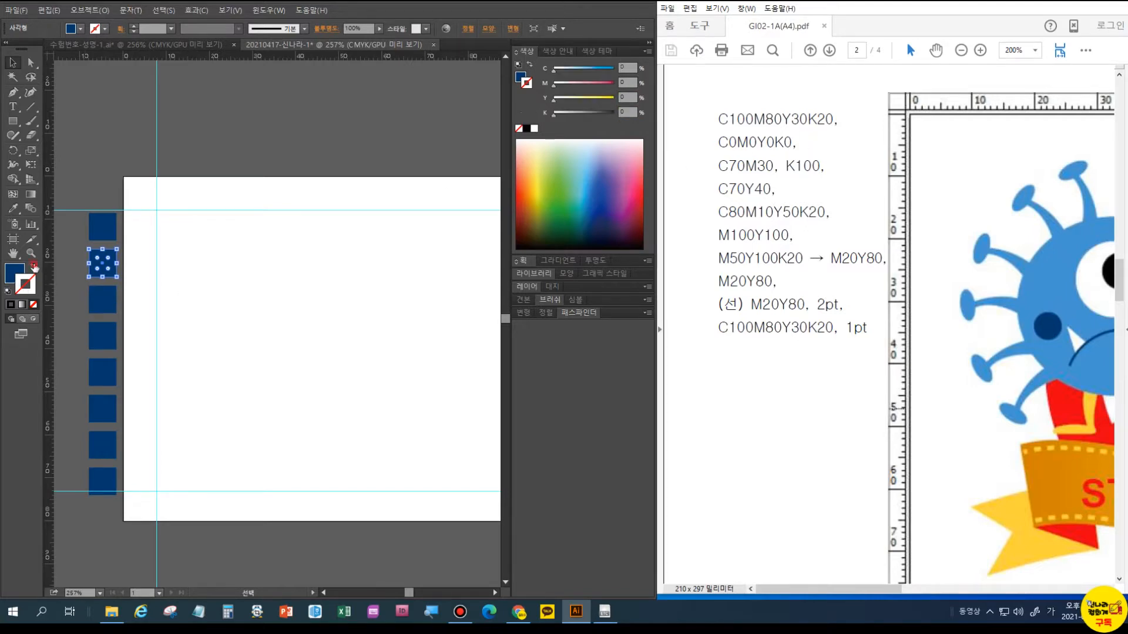
left_click(34, 305)
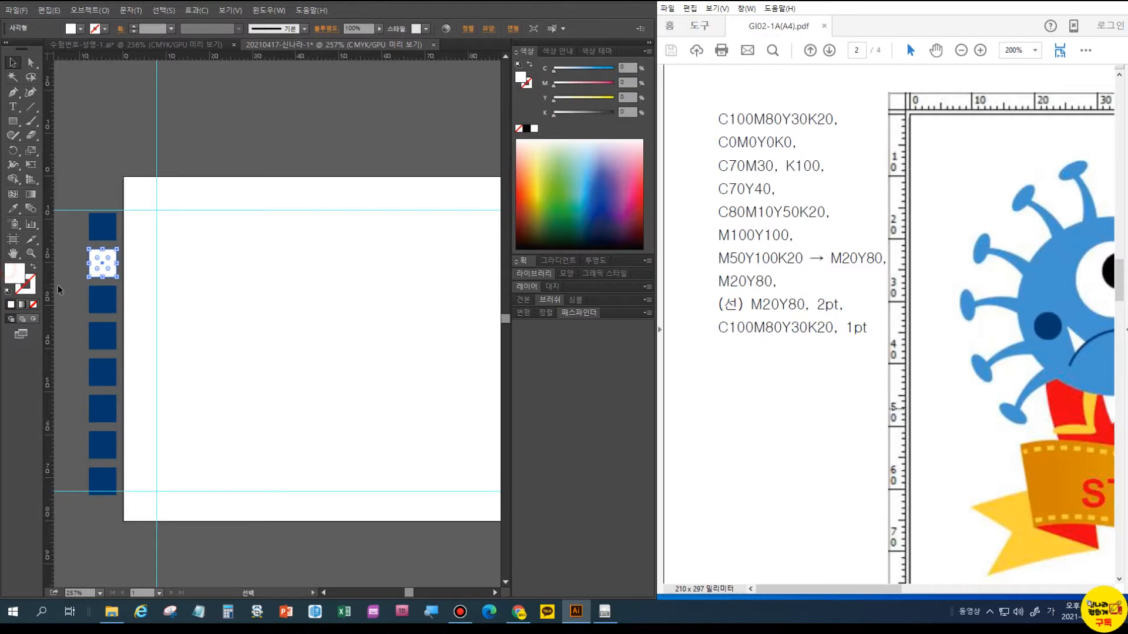
Fill the third swatch with C70 M30 Y0 K0 and the fourth swatch with black
left_click(110, 298)
double_click(627, 67)
type("70")
key("Tab")
type("30")
key("Tab")
type("0")
key("Tab")
key("Return")
left_click(104, 335)
left_click(526, 128)
Fill the fifth swatch with C70 M0 Y40 K0 and the sixth with C80 M10 Y50 K20
left_click(104, 372)
type("70")
key("Tab")
left_click_drag(632, 67, 541, 98)
type("0")
key("Tab")
type("40")
key("Tab")
type("0")
key("Return")
left_click(102, 409)
Fill the seventh swatch with C0 M100 Y100 K0 and copy the eighth swatch downward to add a ninth
left_click(104, 444)
left_click_drag(633, 67, 562, 75)
type("0")
key("Tab")
type("100")
key("Tab")
type("100")
left_click_drag(107, 488, 106, 522, "alt+shift")
left_click(104, 444)
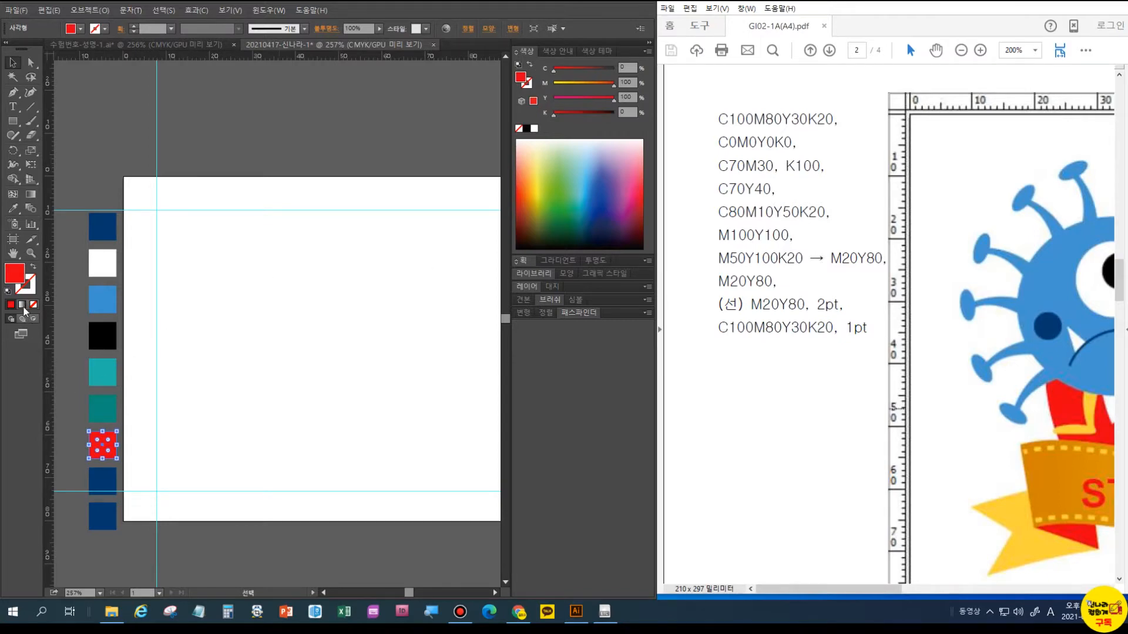
Give the eighth swatch a linear gradient fill
left_click(97, 484)
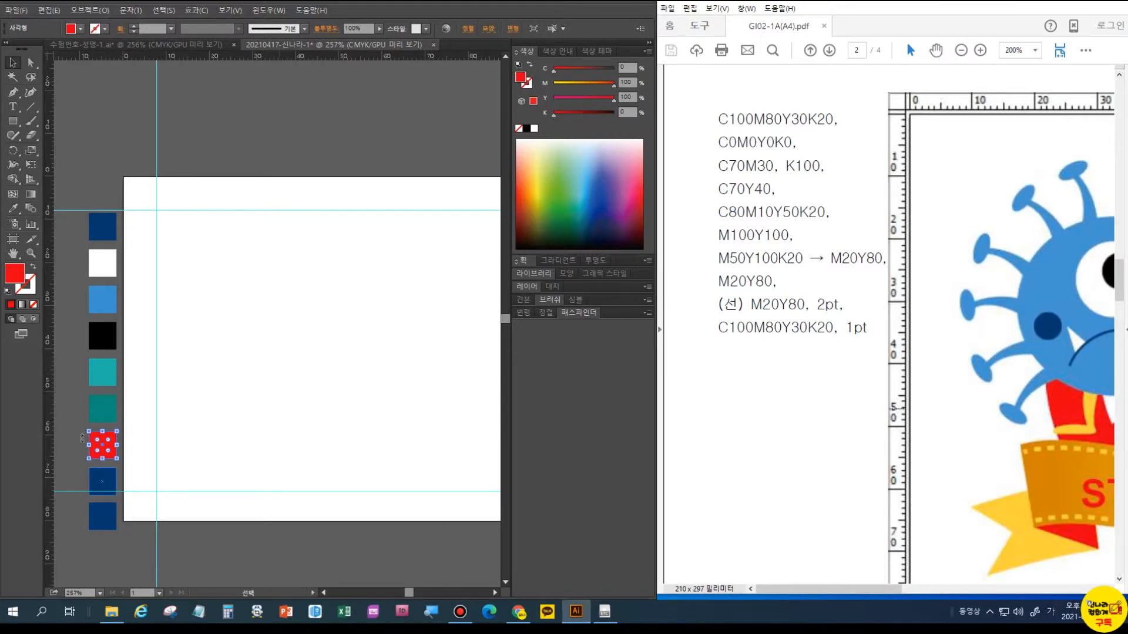
left_click(105, 485)
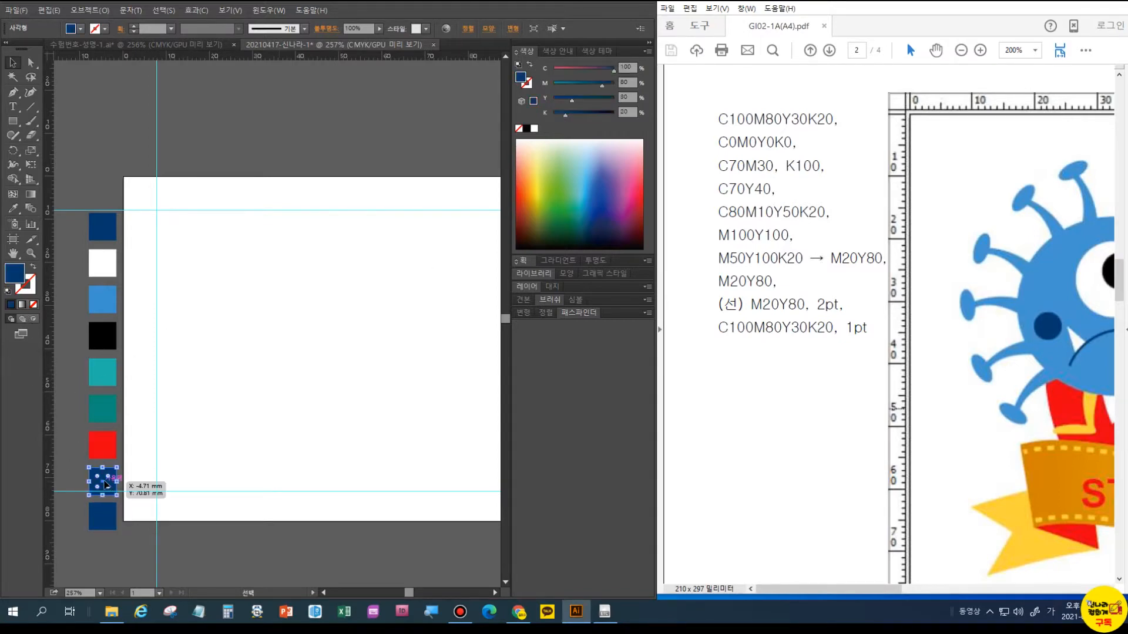
left_click(22, 306)
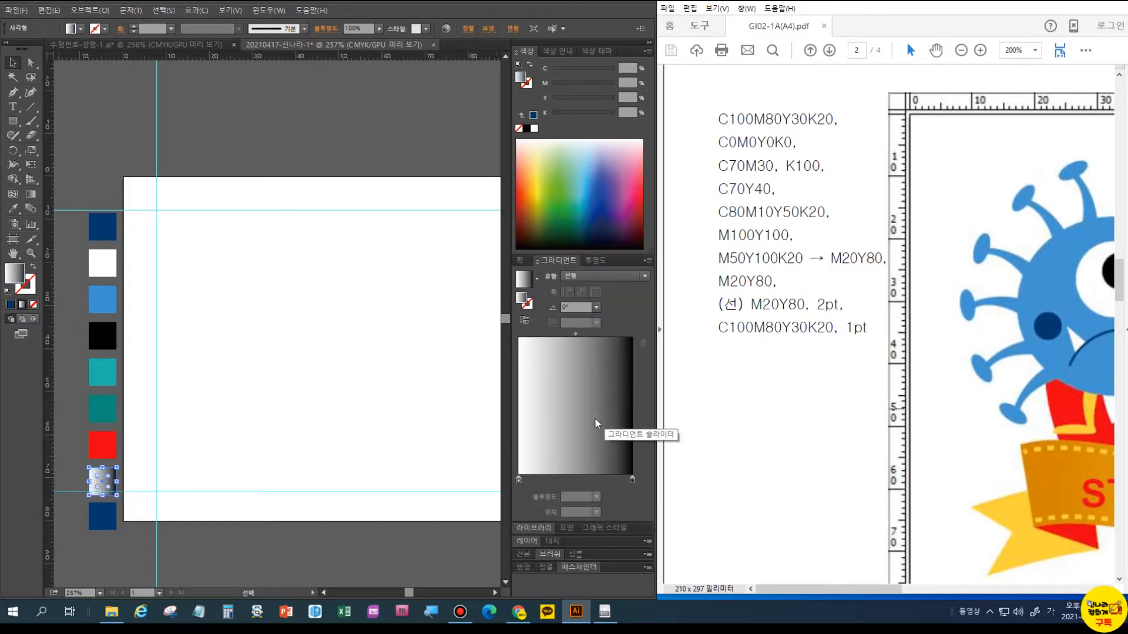
Switch the gradient's start stop to CMYK and set it to C0 M50 Y100 K20
left_click(518, 481)
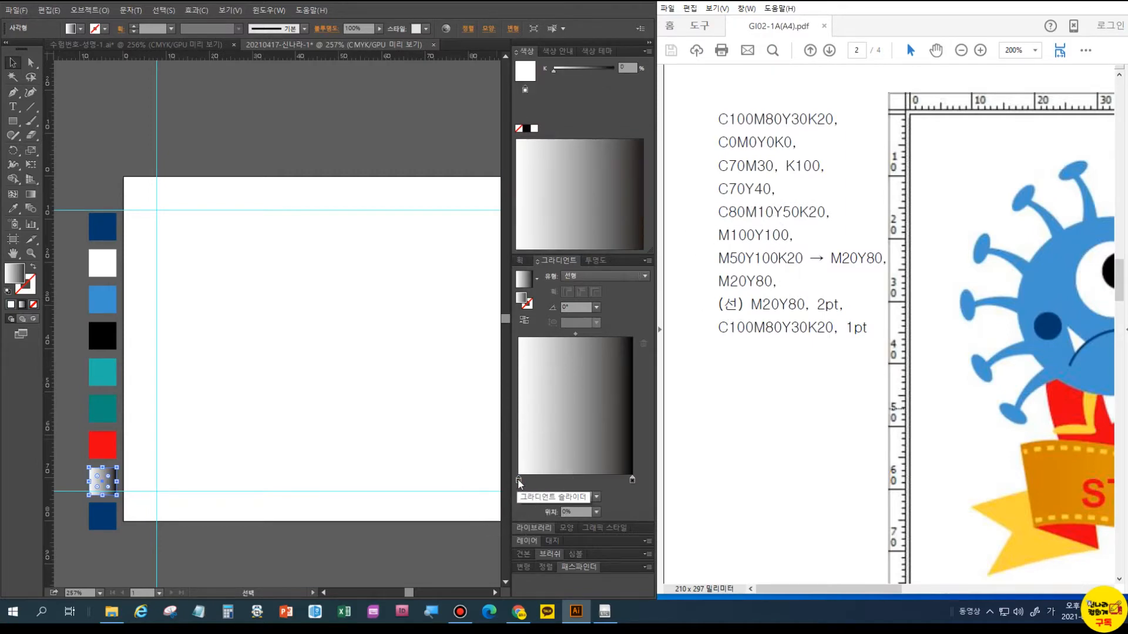
double_click(518, 481)
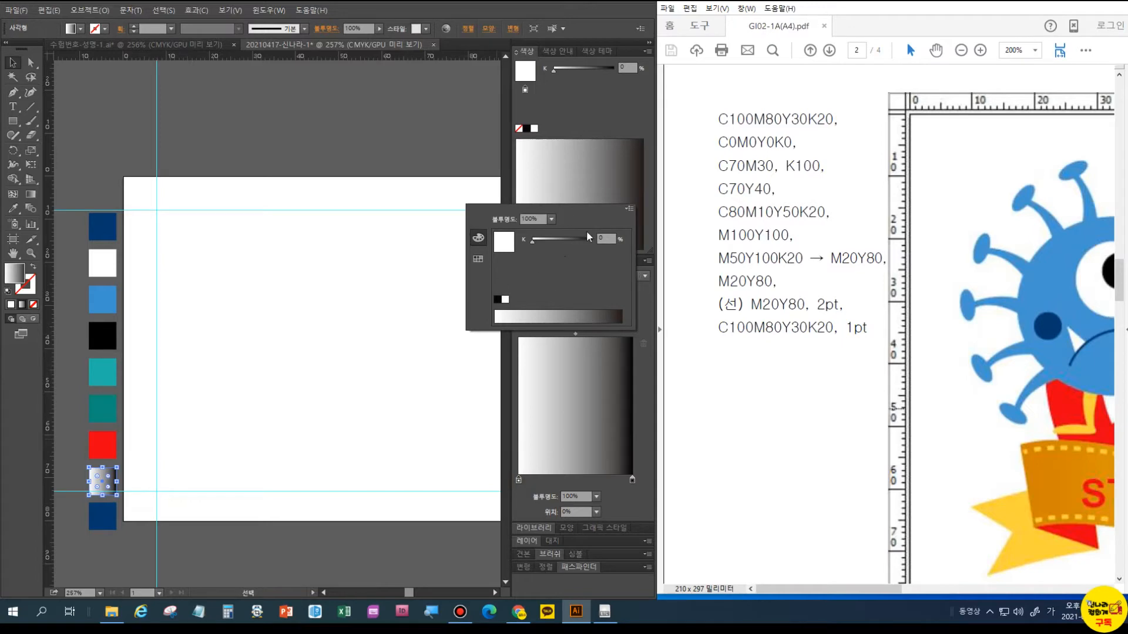
left_click(630, 209)
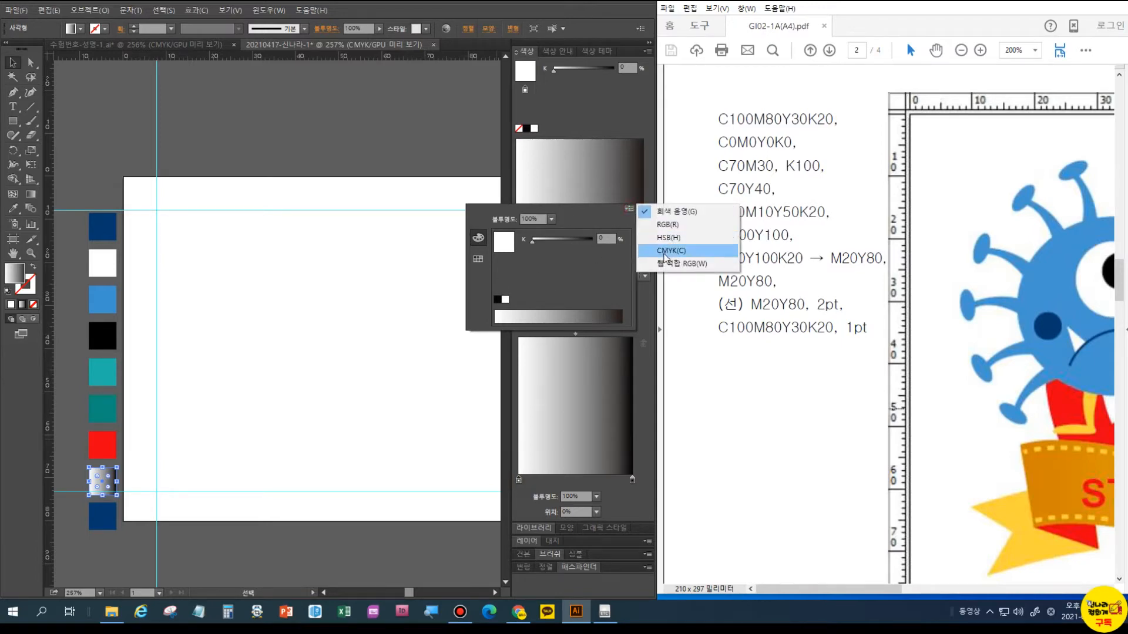
left_click(665, 252)
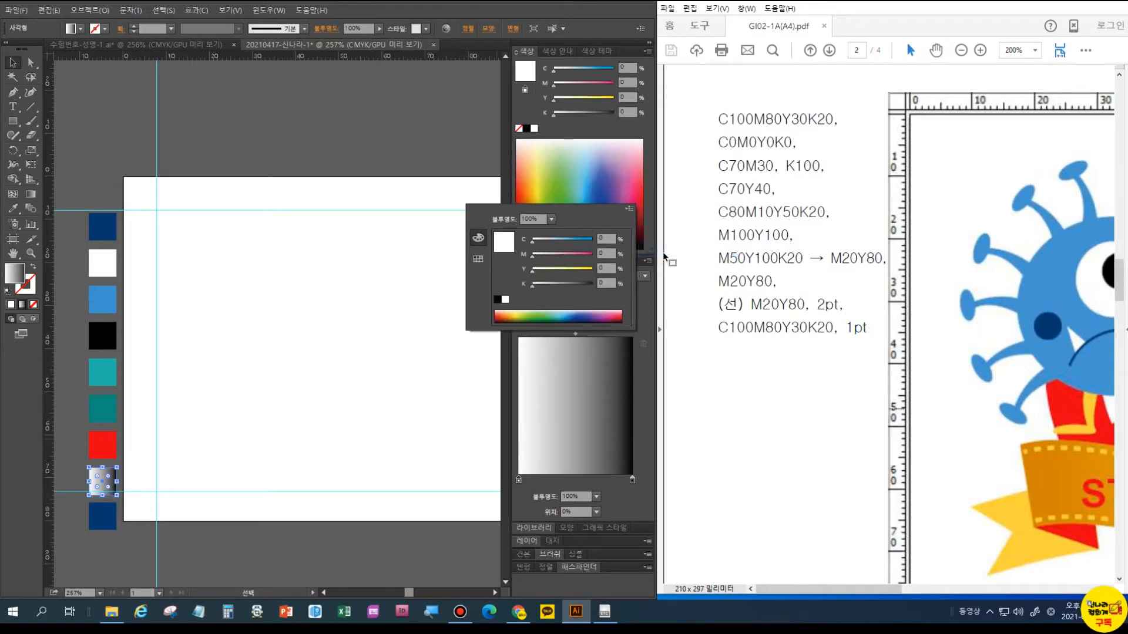
left_click(605, 253)
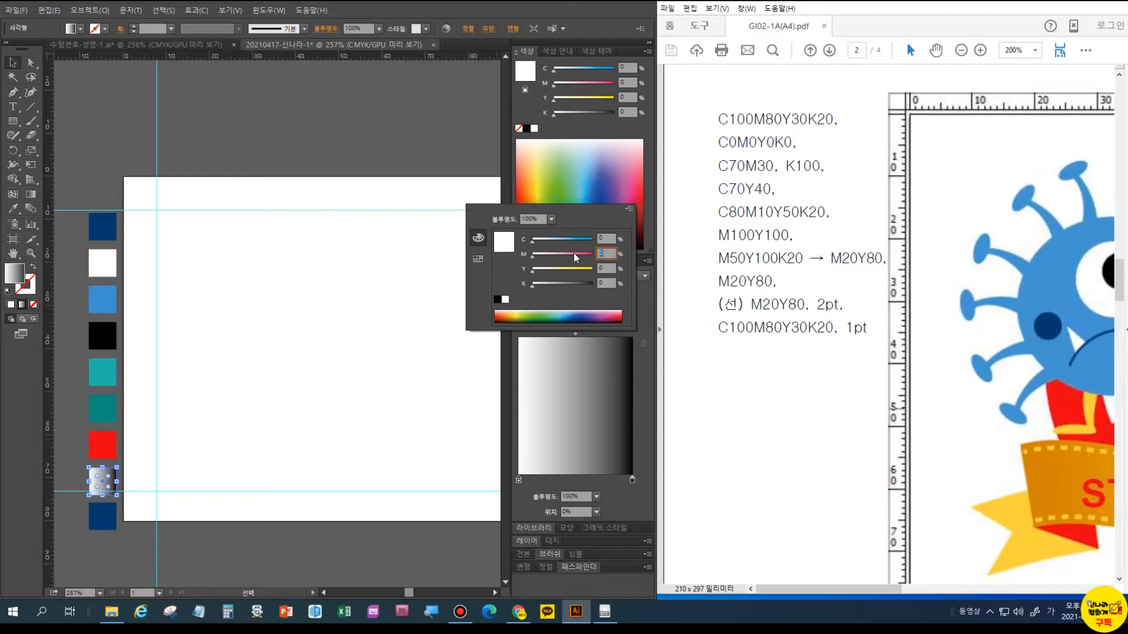
type("50")
key("Tab")
type("10")
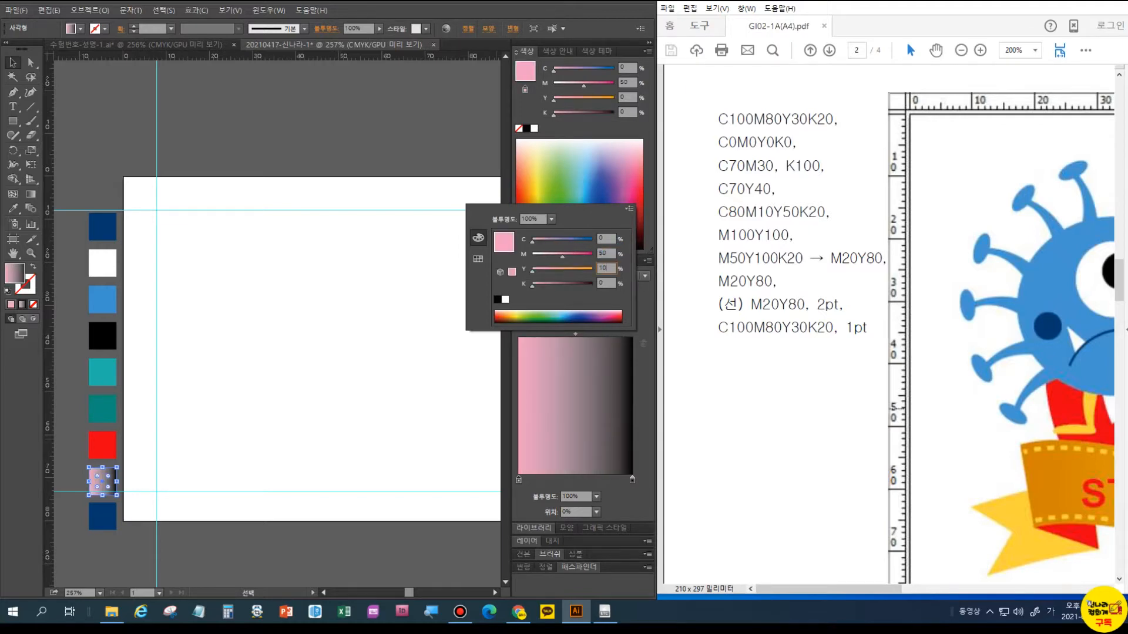
type("0")
key("Tab")
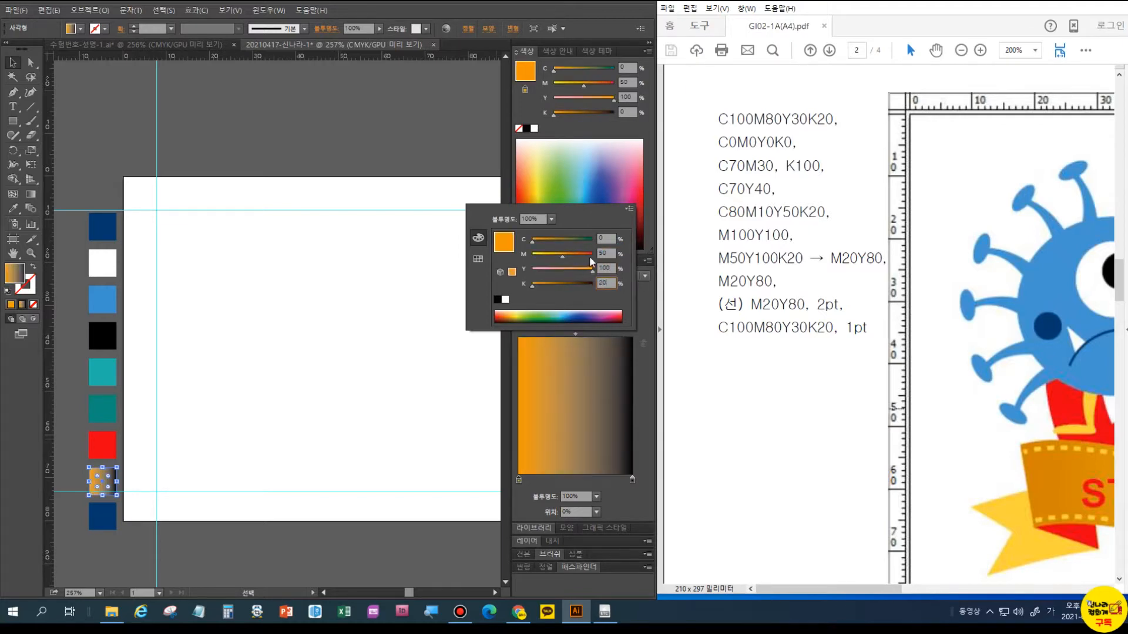
Switch the gradient's end stop to CMYK and set it to C0 M20 Y80 K0
double_click(632, 481)
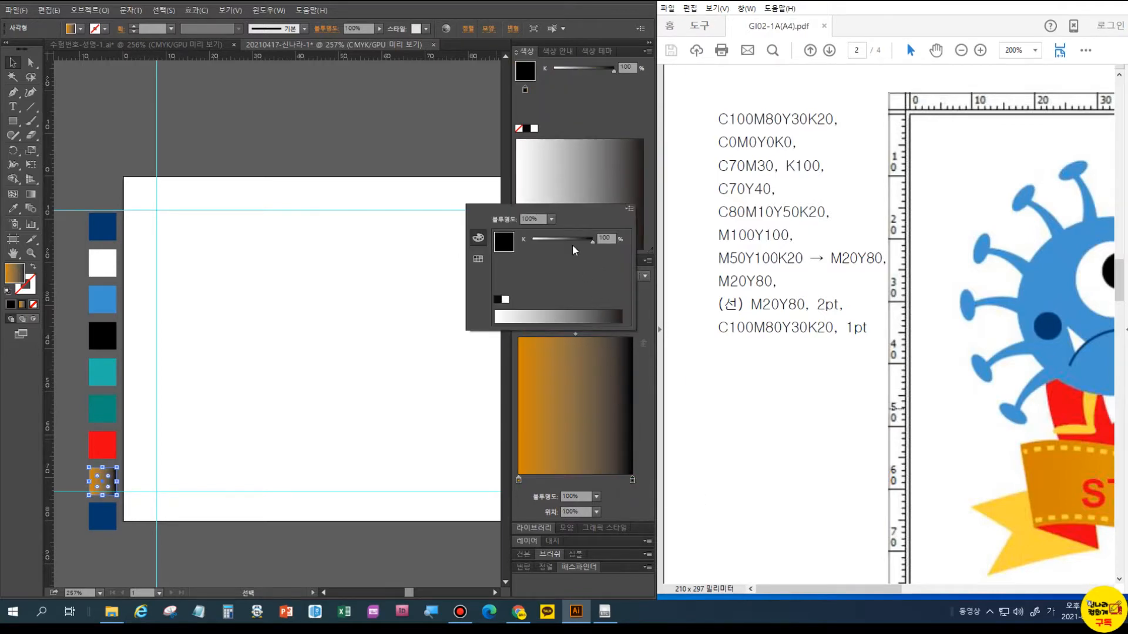
left_click(629, 209)
left_click(669, 250)
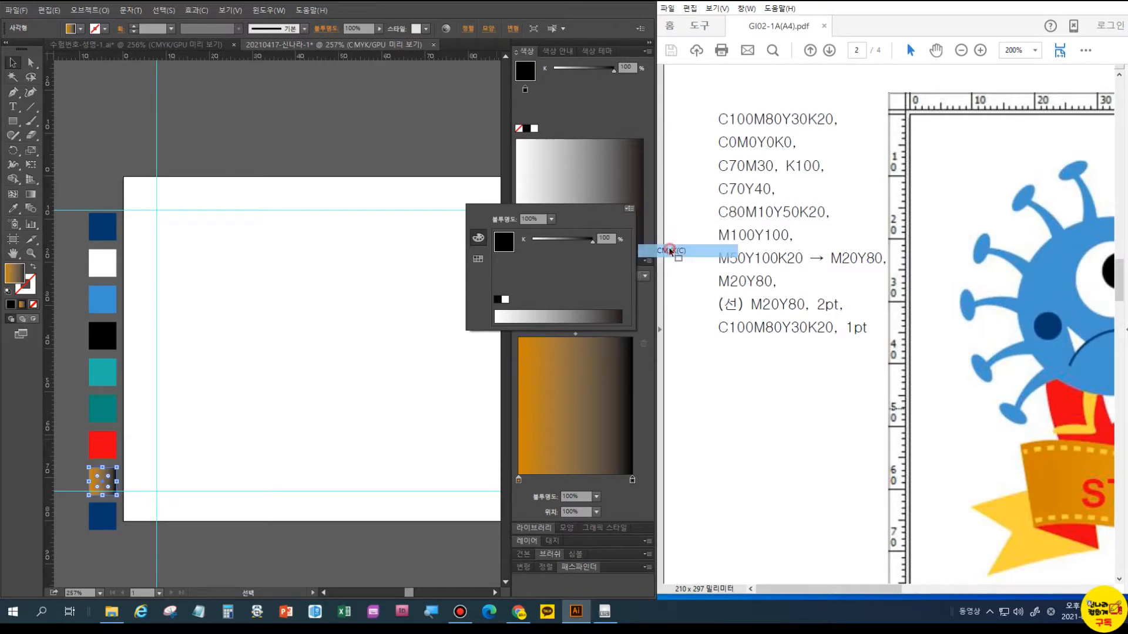
left_click_drag(605, 251, 576, 252)
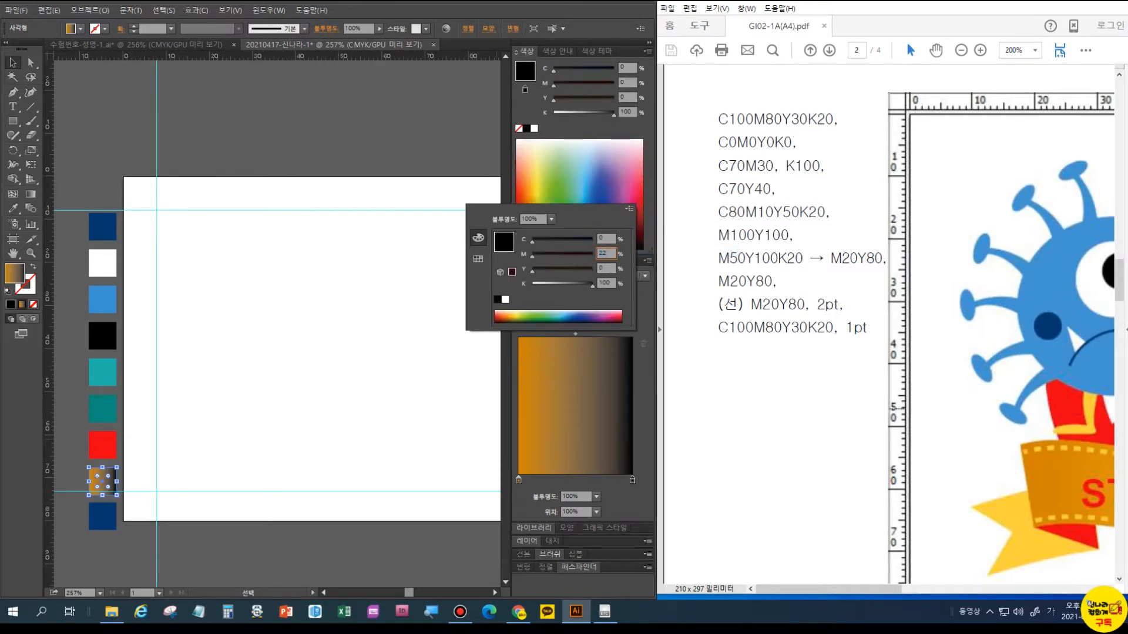
type("20")
key("Tab")
type("80")
key("Tab")
key("Return")
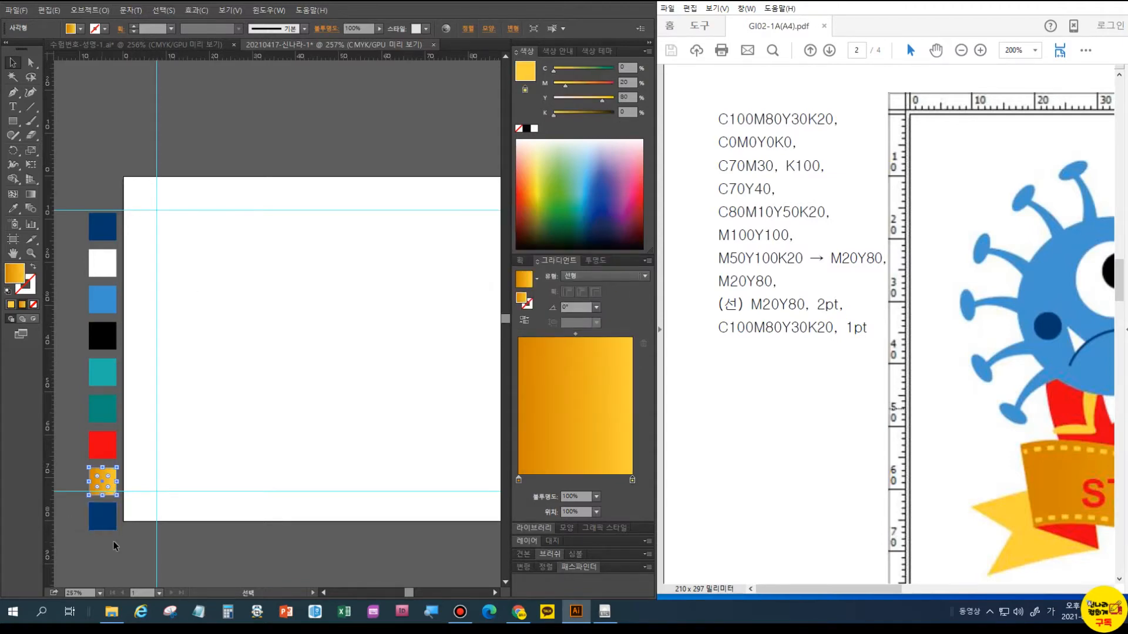
Fill the ninth swatch with C0 M20 Y80 K0
left_click(102, 517)
left_click(737, 287)
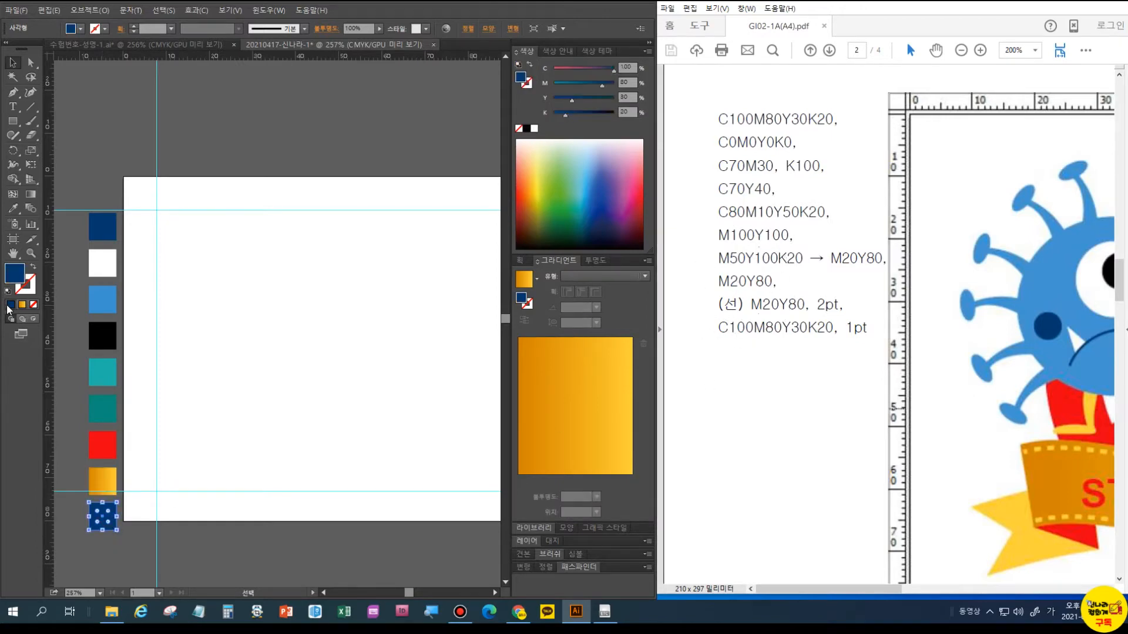
left_click(631, 68)
type("0")
key("Tab")
type("2")
key("Tab")
type("80")
key("Tab")
type("0")
key("Return")
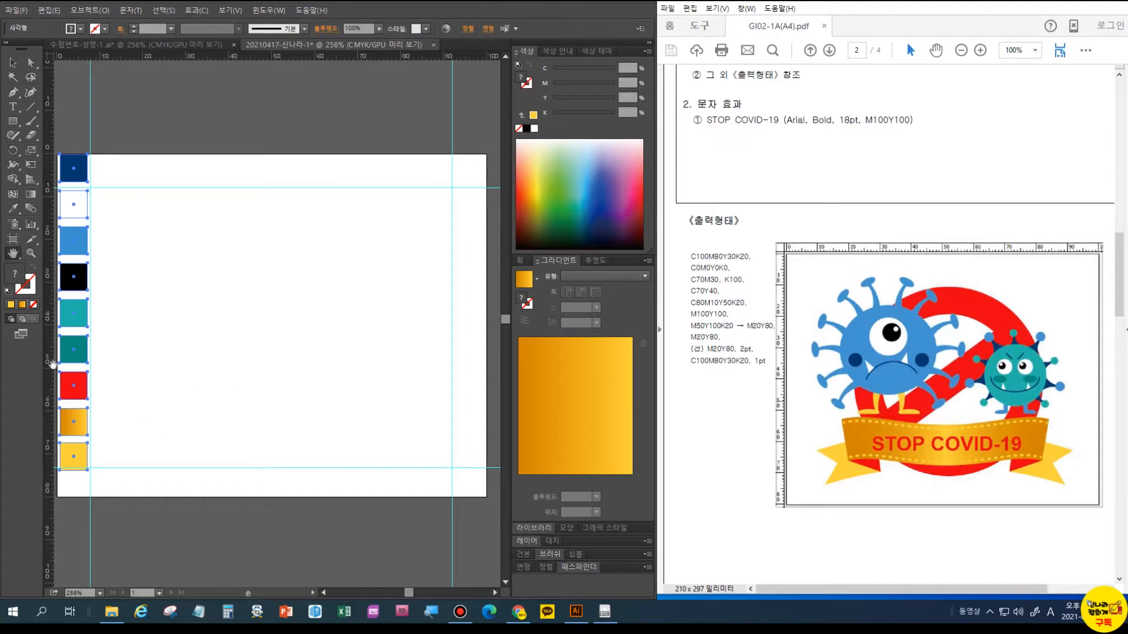
Deselect the swatches, choose the Ellipse tool and place a horizontal guide across the artboard's middle at about 40 mm
left_click(12, 62)
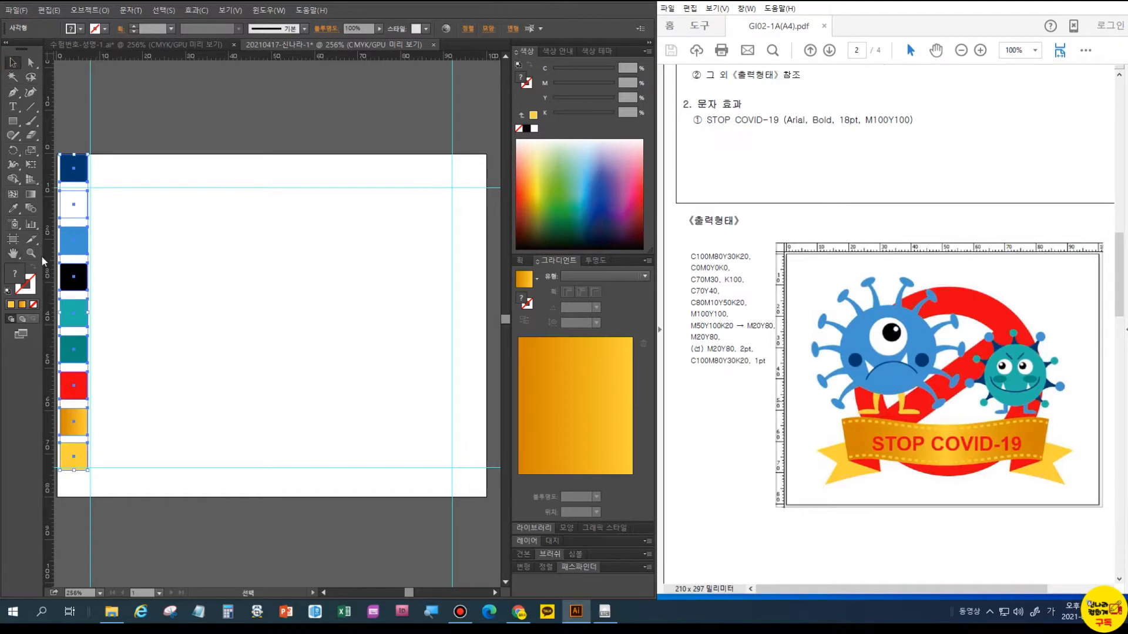
left_click(106, 151)
left_click(14, 121)
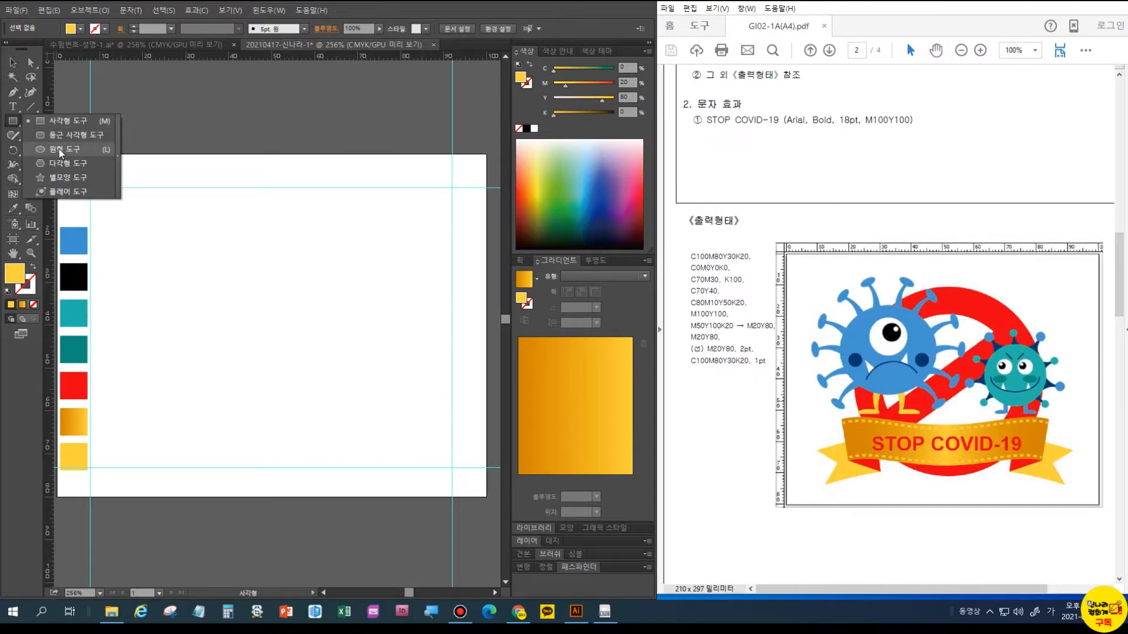
left_click(58, 149)
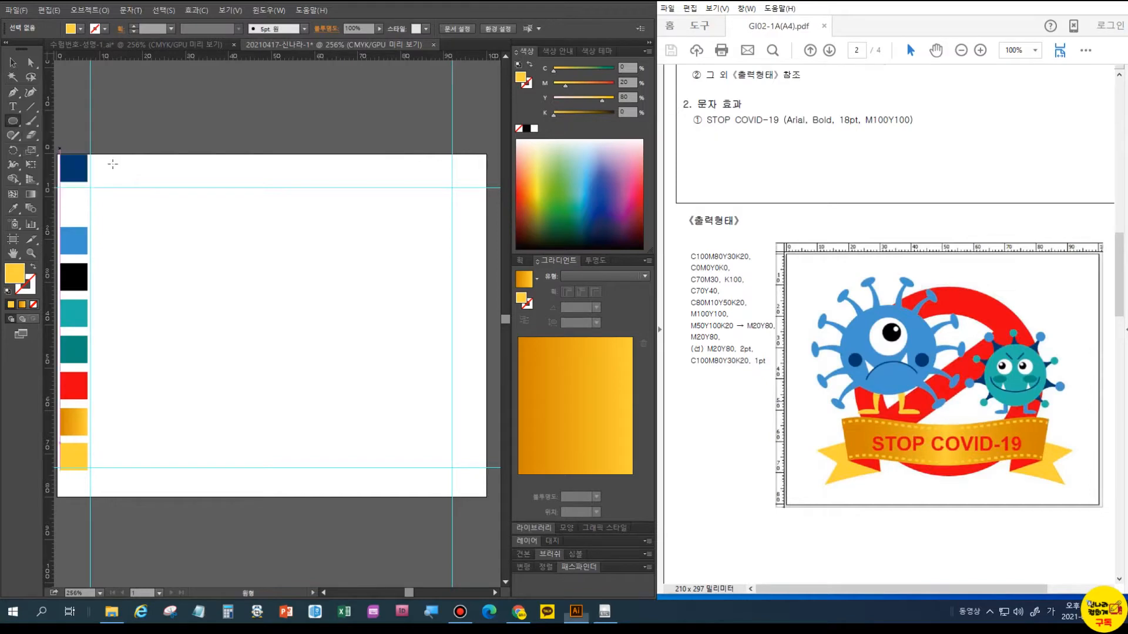
left_click_drag(244, 58, 182, 327)
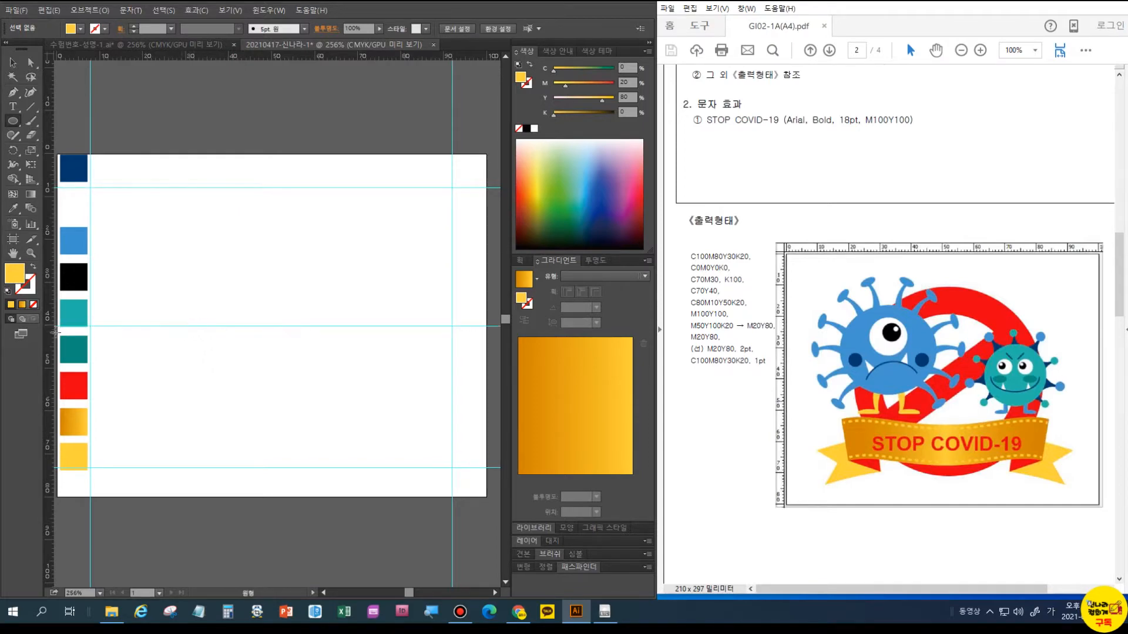
Place a vertical guide at the artboard's centre, about 50 mm, and draw a circle about 53 mm wide centred on the guides' intersection
left_click_drag(67, 294, 270, 270)
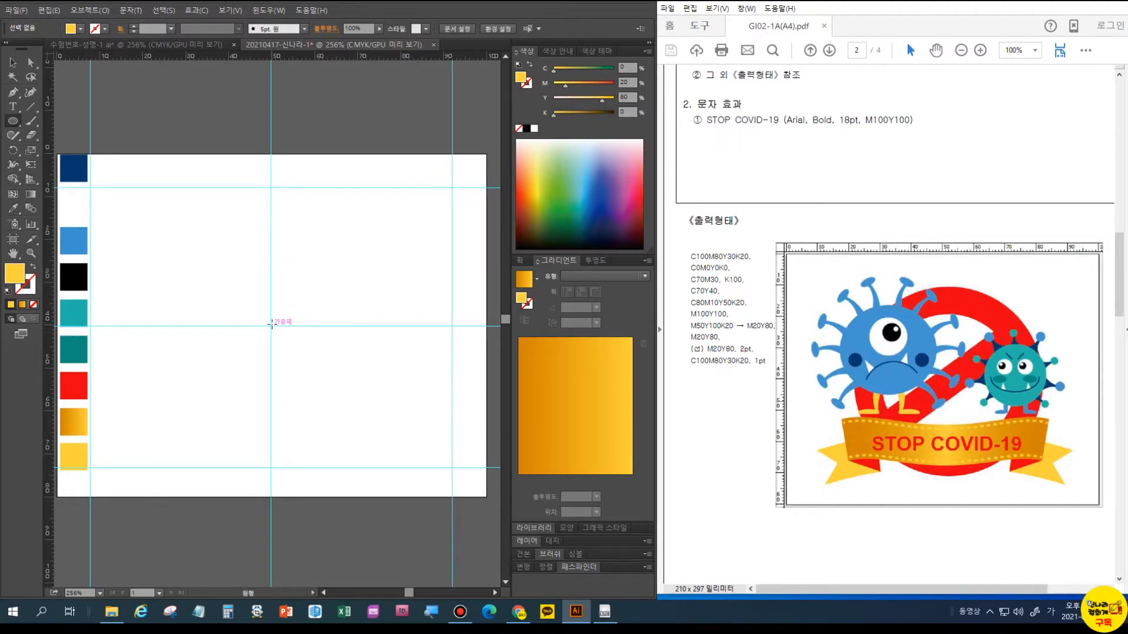
left_click(18, 125)
left_click_drag(269, 326, 376, 450)
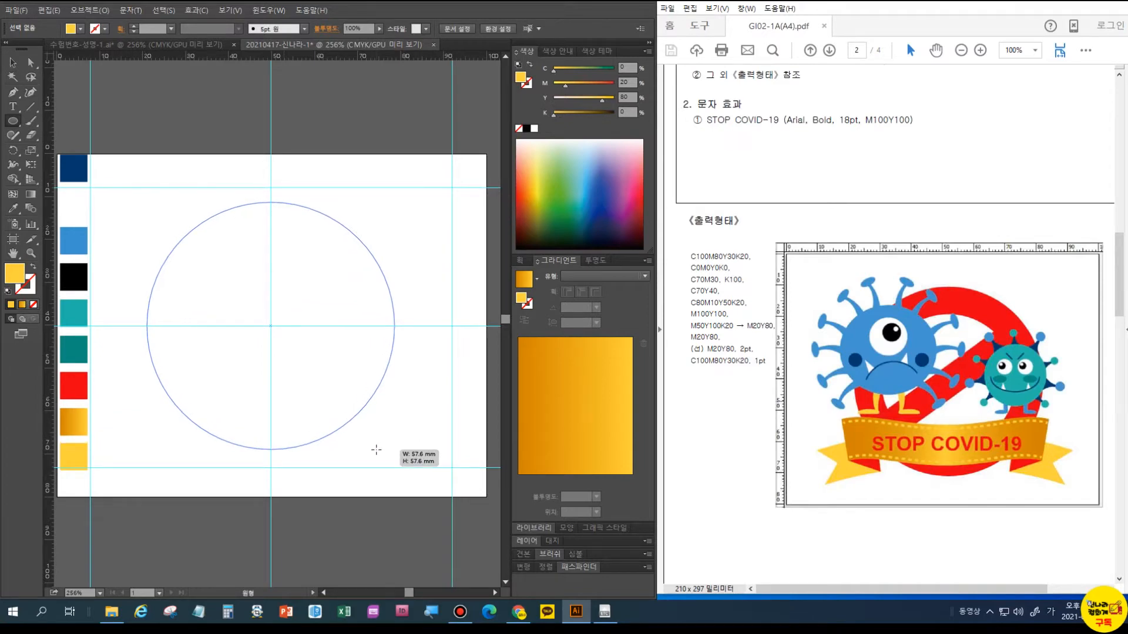
left_click_drag(376, 450, 363, 440)
left_click_drag(360, 439, 362, 439)
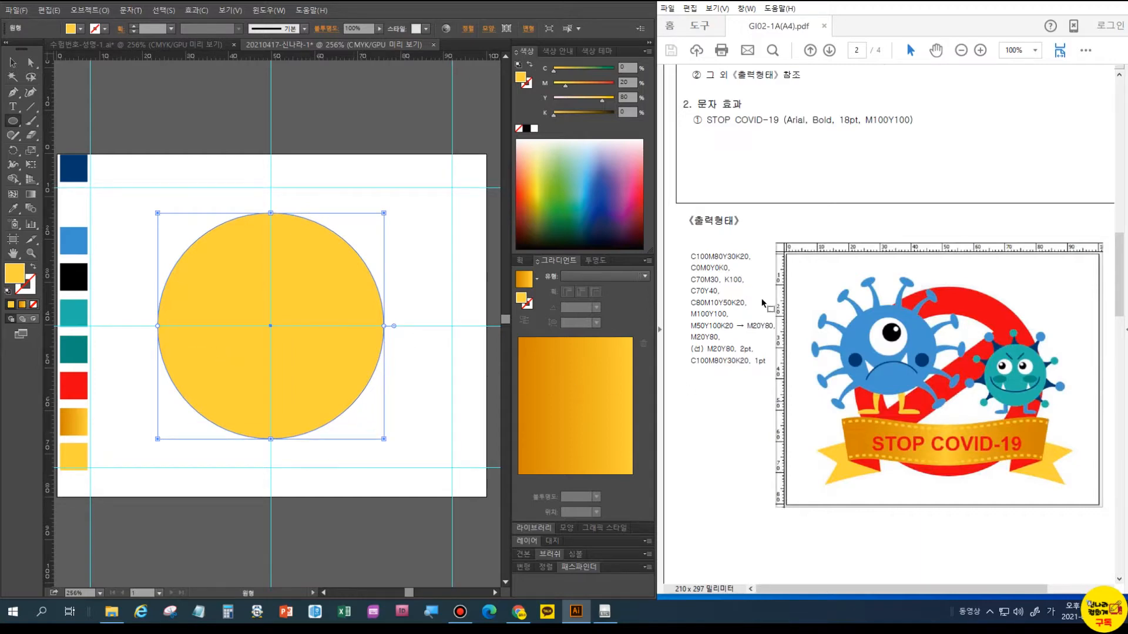
Sample the red M100 Y100 swatch for the circle and swap its fill and stroke so it has only a red outline
left_click(13, 208)
left_click(79, 394)
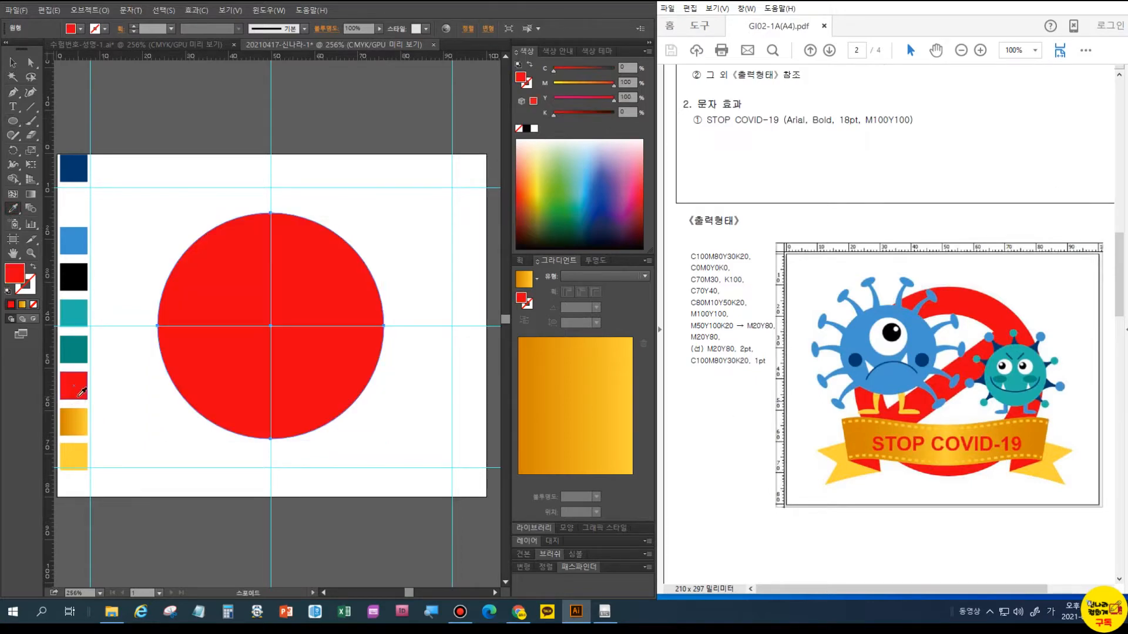
key("v")
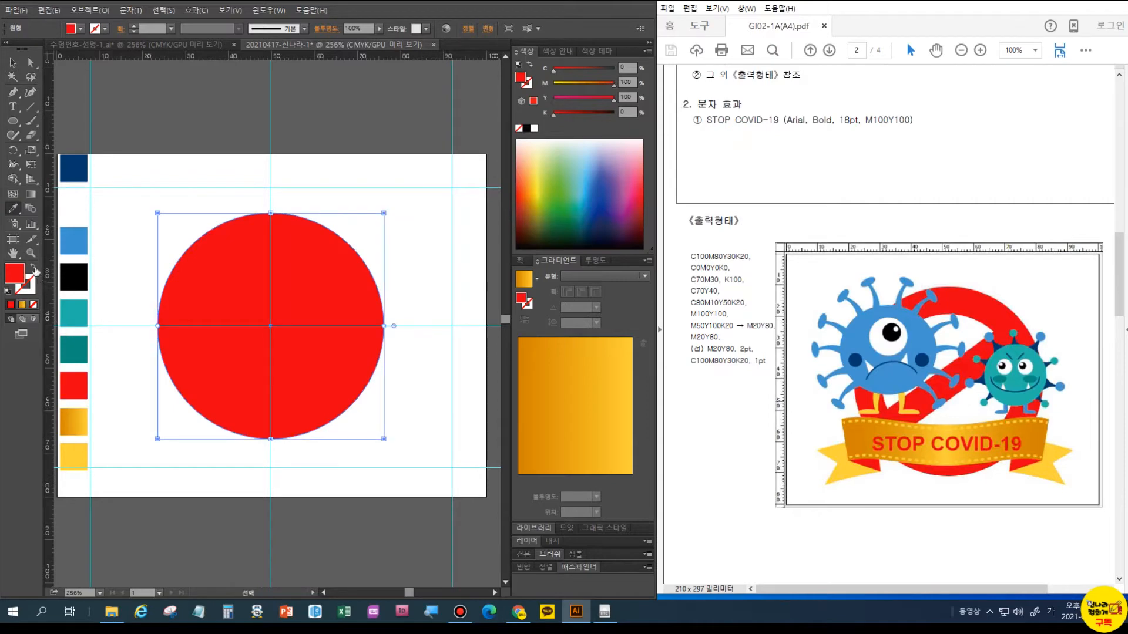
left_click(34, 268)
key("i")
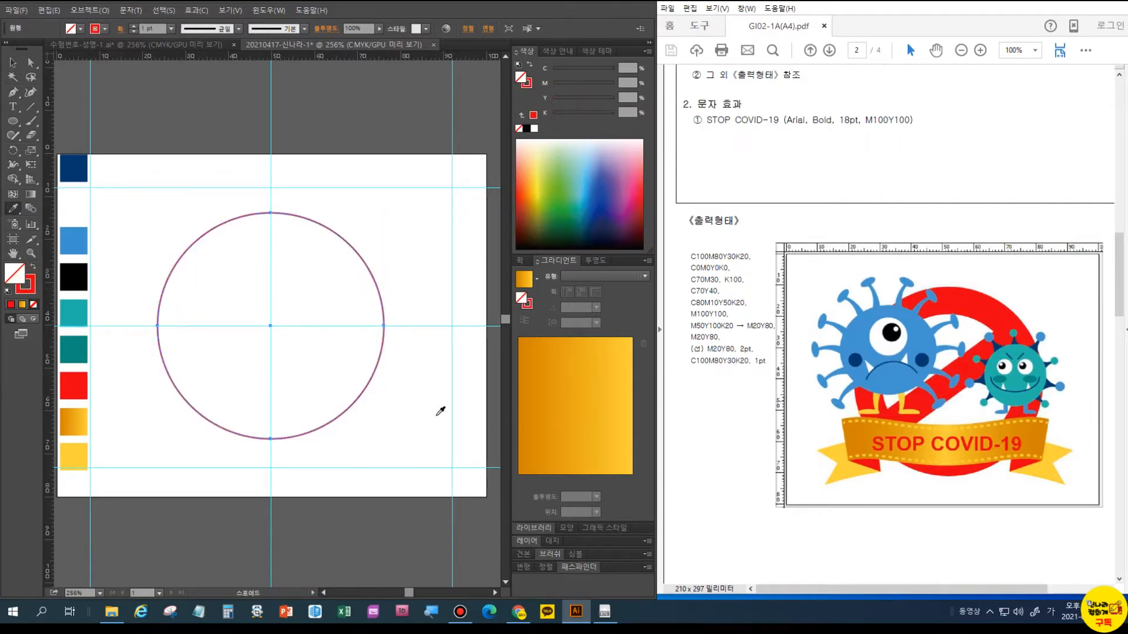
Set the circle's stroke weight to 20 pt
key("ctrl+F10")
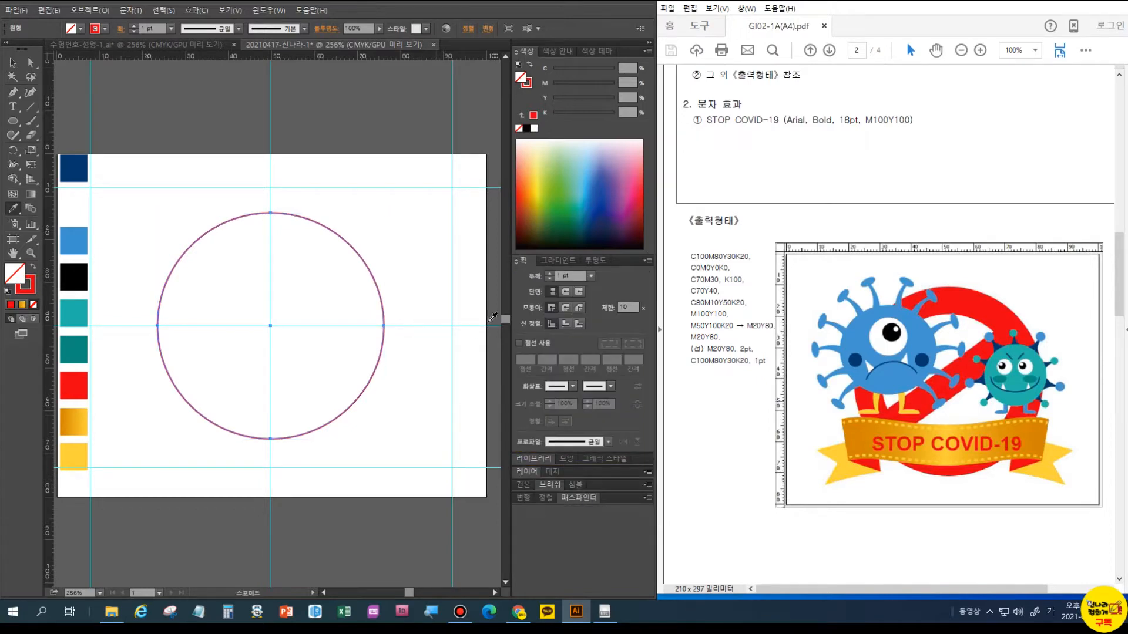
left_click(548, 274)
left_click(549, 274)
left_click(548, 273)
left_click(549, 273)
left_click(548, 273)
left_click(549, 273)
left_click(549, 273)
left_click(548, 273)
left_click(548, 274)
left_click(548, 274)
left_click(549, 273)
left_click(549, 274)
left_click(549, 273)
left_click(548, 274)
left_click(548, 274)
left_click(549, 274)
left_click(549, 273)
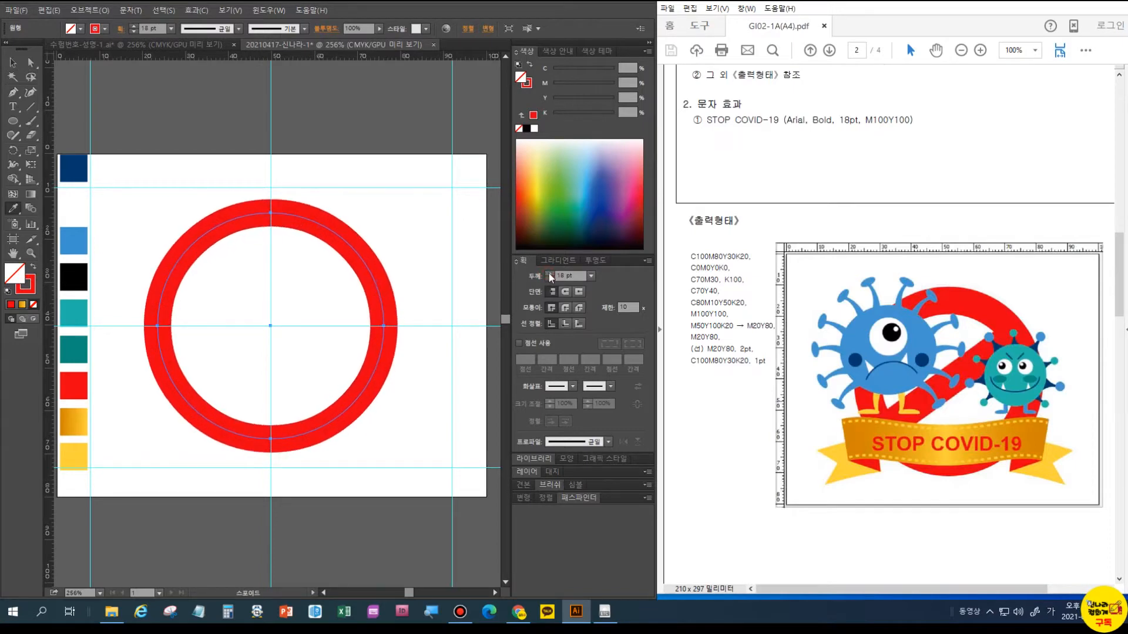
left_click(548, 274)
left_click(549, 274)
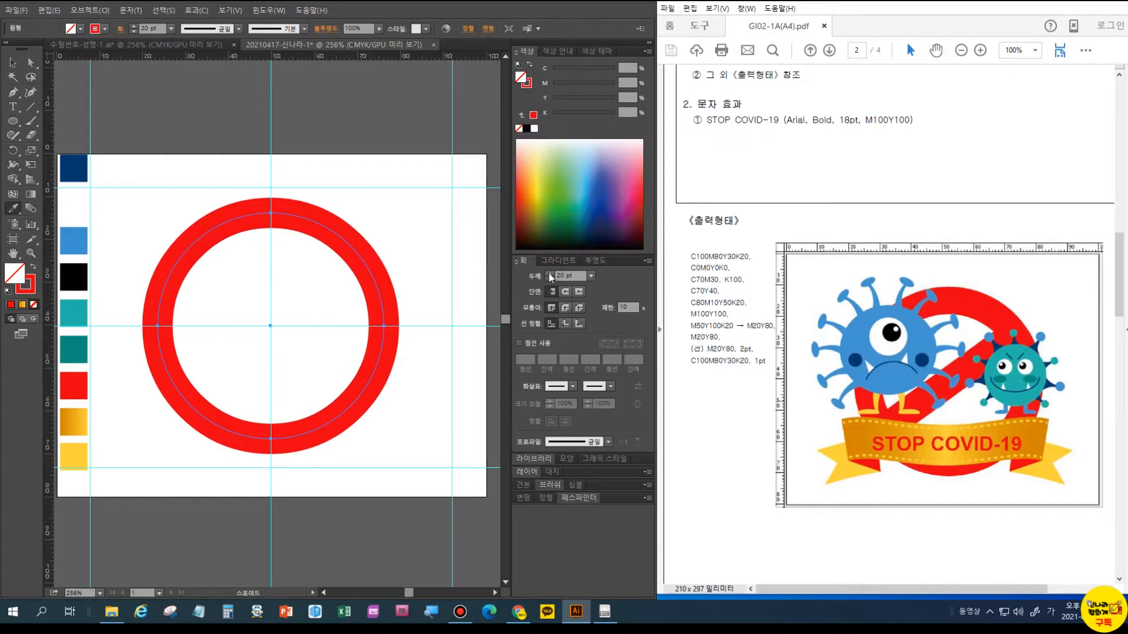
Convert the circle's thick stroke into a filled ring with Outline Stroke
key("v")
left_click(97, 10)
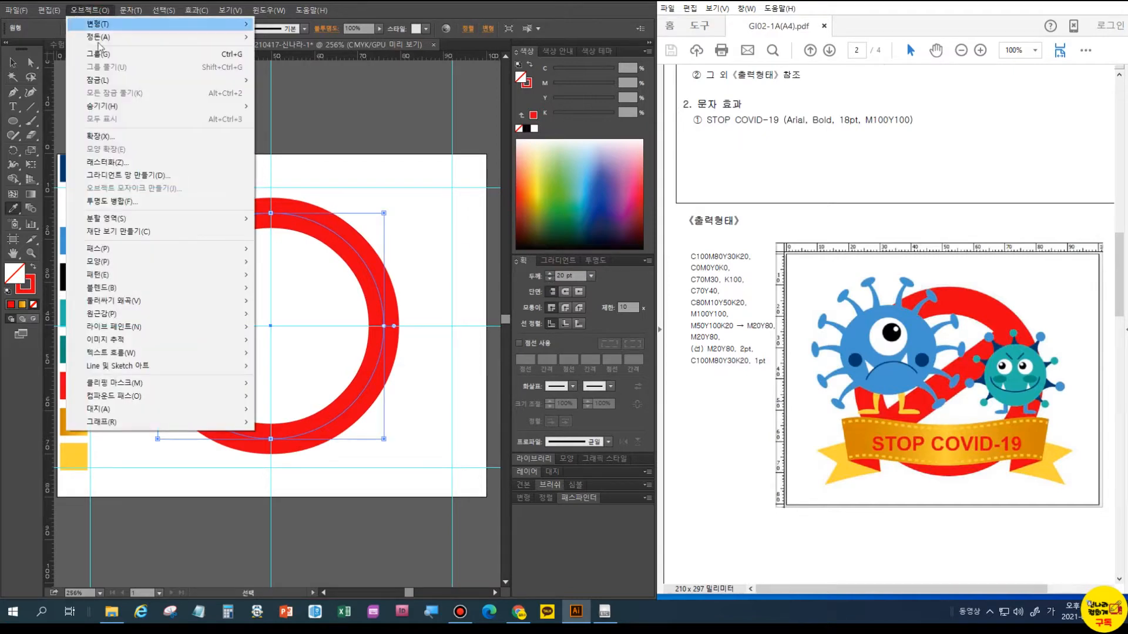
mouse_move(126, 249)
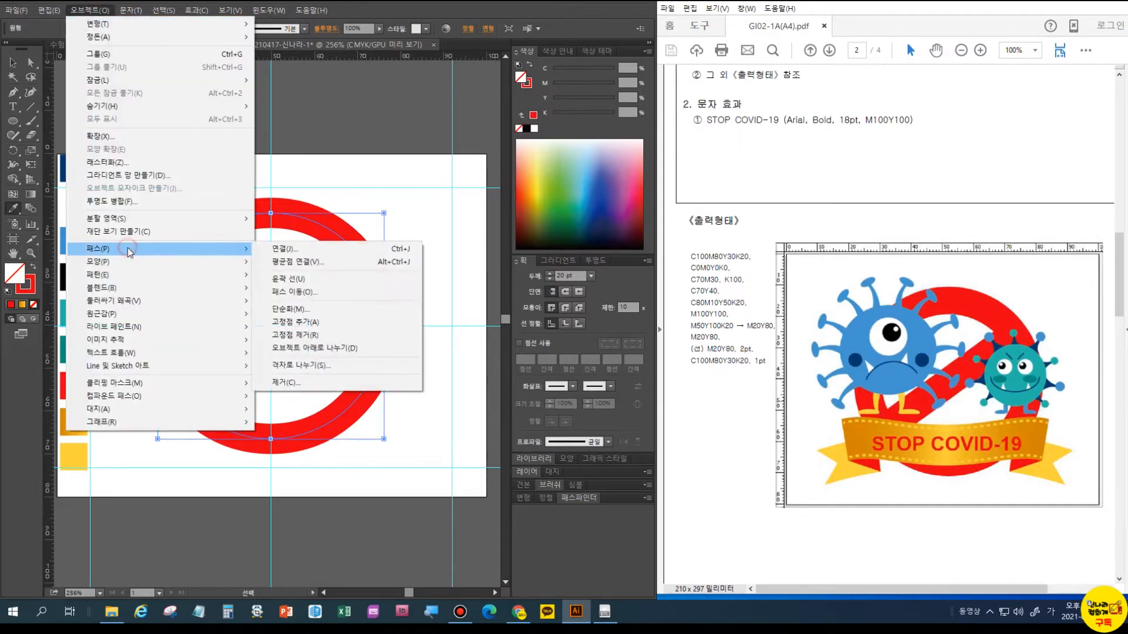
left_click(321, 282)
key("i")
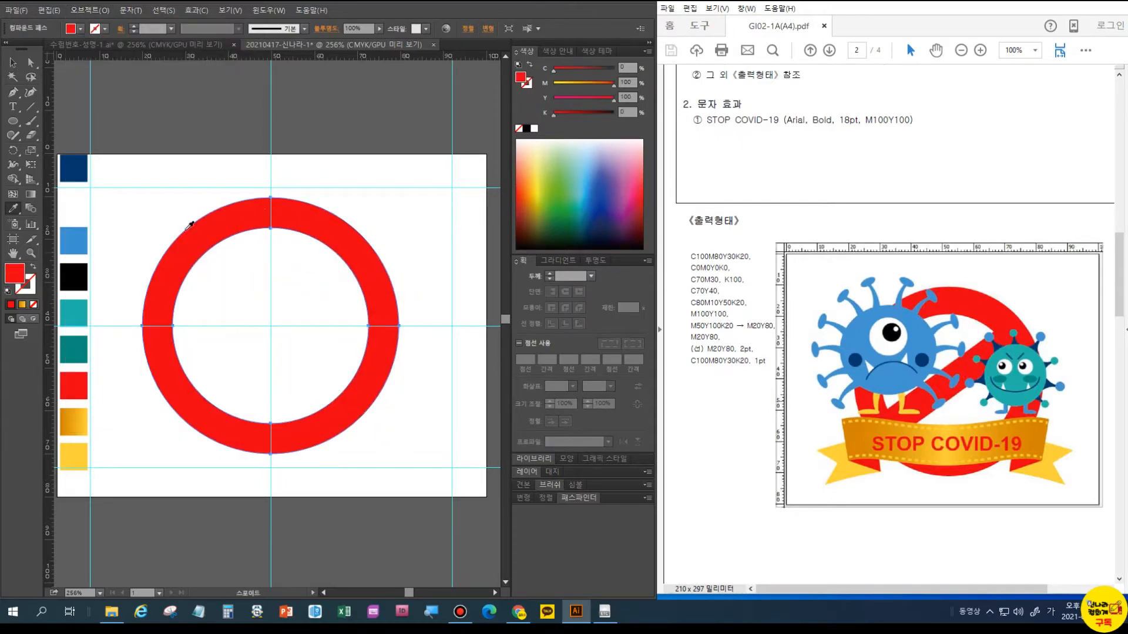
Draw a diagonal line across the ring from lower left to upper right and give it a red 20 pt stroke
left_click(30, 106)
left_click_drag(186, 400, 352, 254)
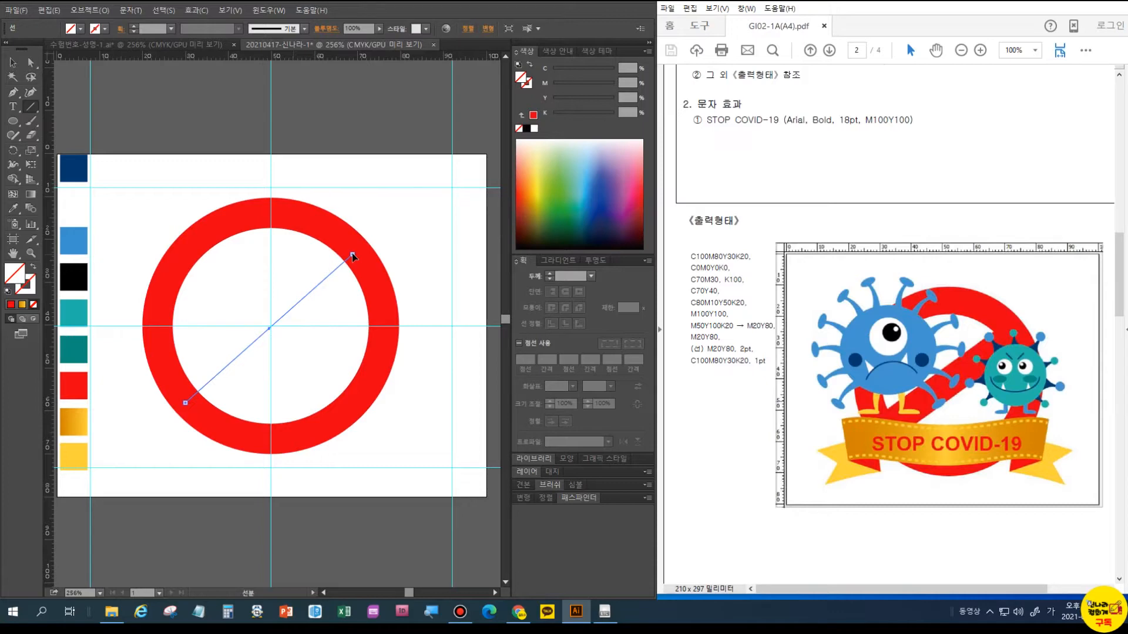
left_click(548, 274)
left_click(547, 275)
left_click(547, 274)
left_click(547, 274)
left_click(547, 274)
left_click(547, 275)
left_click(547, 274)
left_click(547, 275)
left_click(547, 274)
left_click(550, 279)
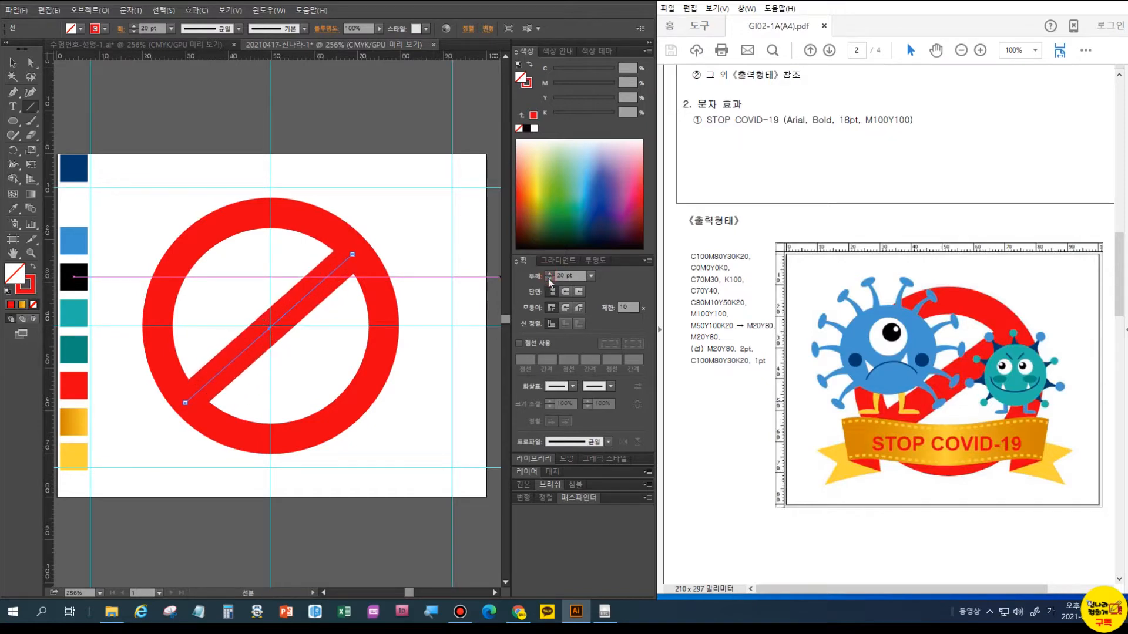
Convert the diagonal line into a filled bar with Outline Stroke
left_click(89, 10)
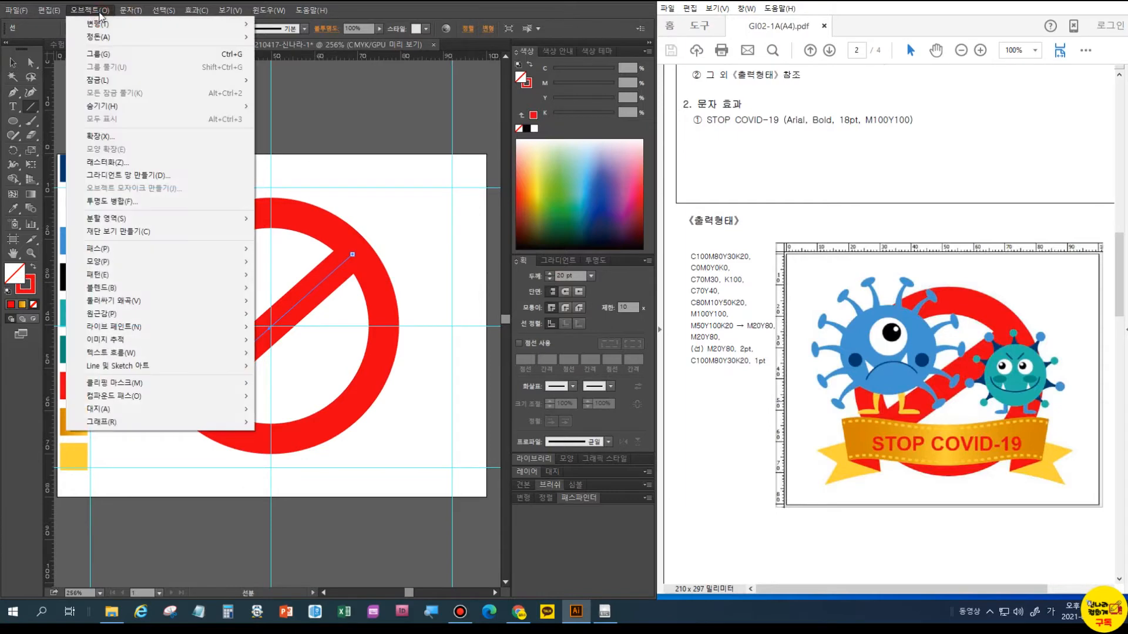
mouse_move(177, 248)
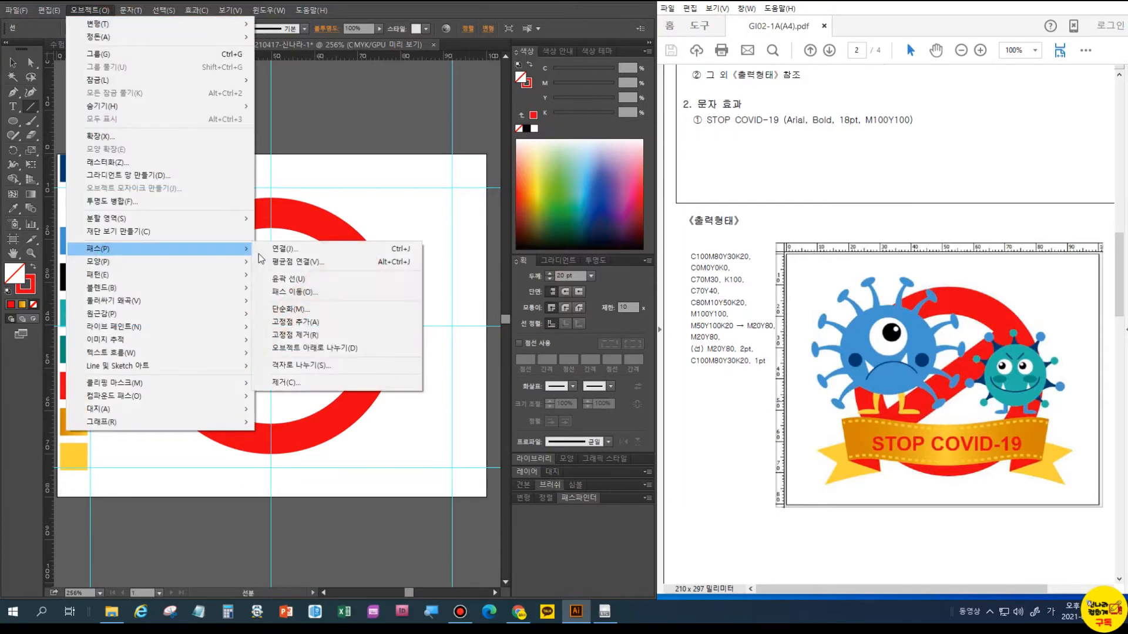
left_click(292, 280)
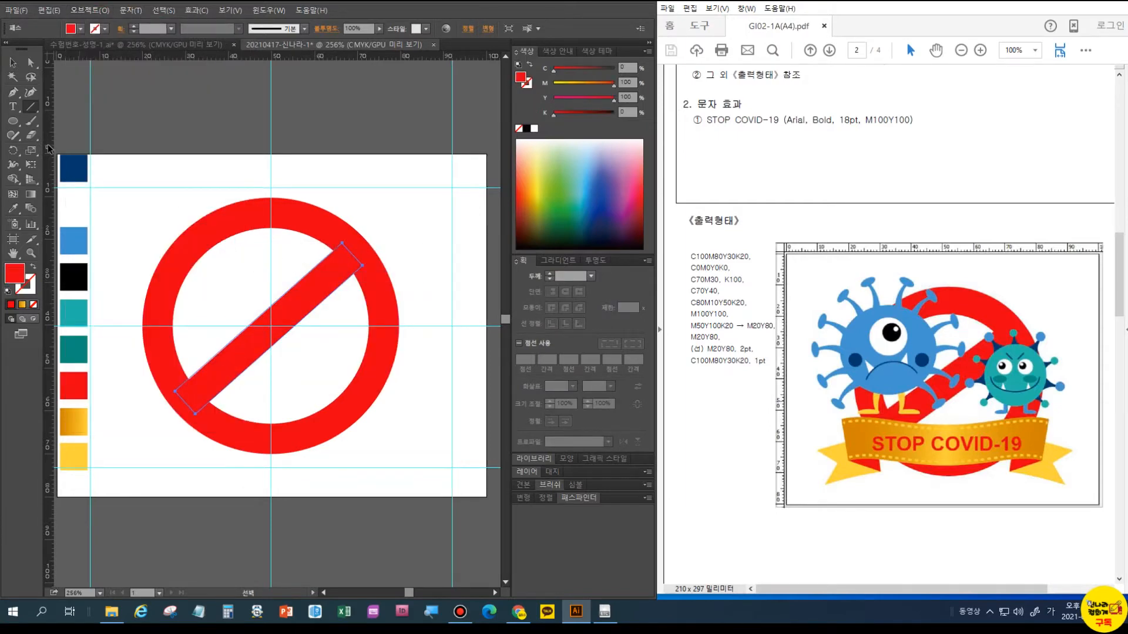
Select the diagonal bar together with the red ring and unite them into one prohibition sign with Pathfinder
left_click(13, 63)
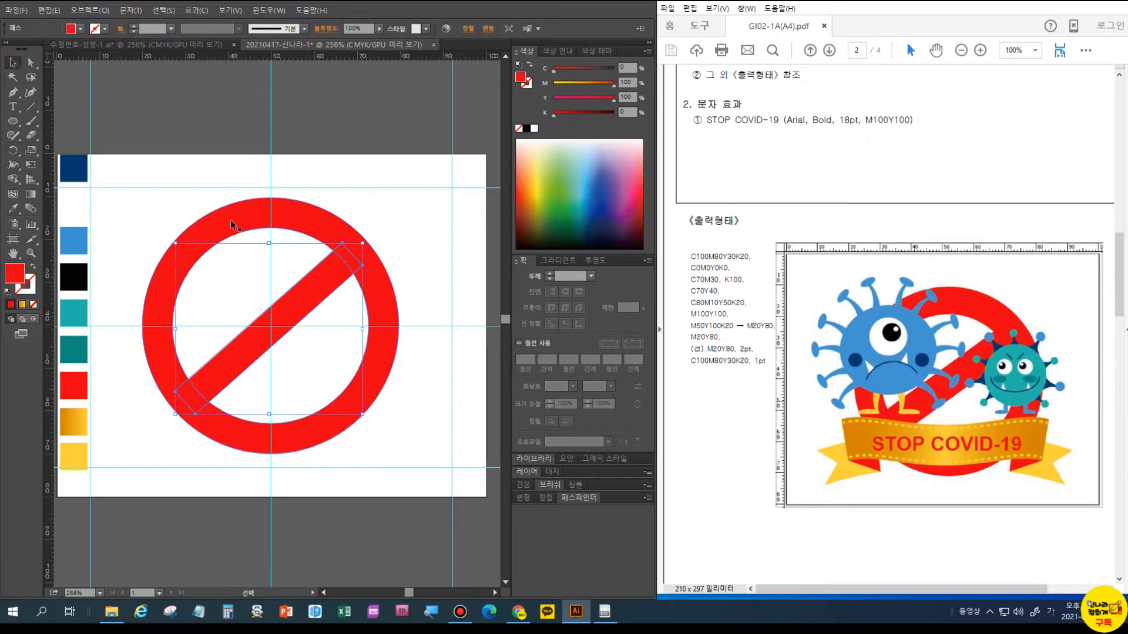
left_click(233, 226, "shift")
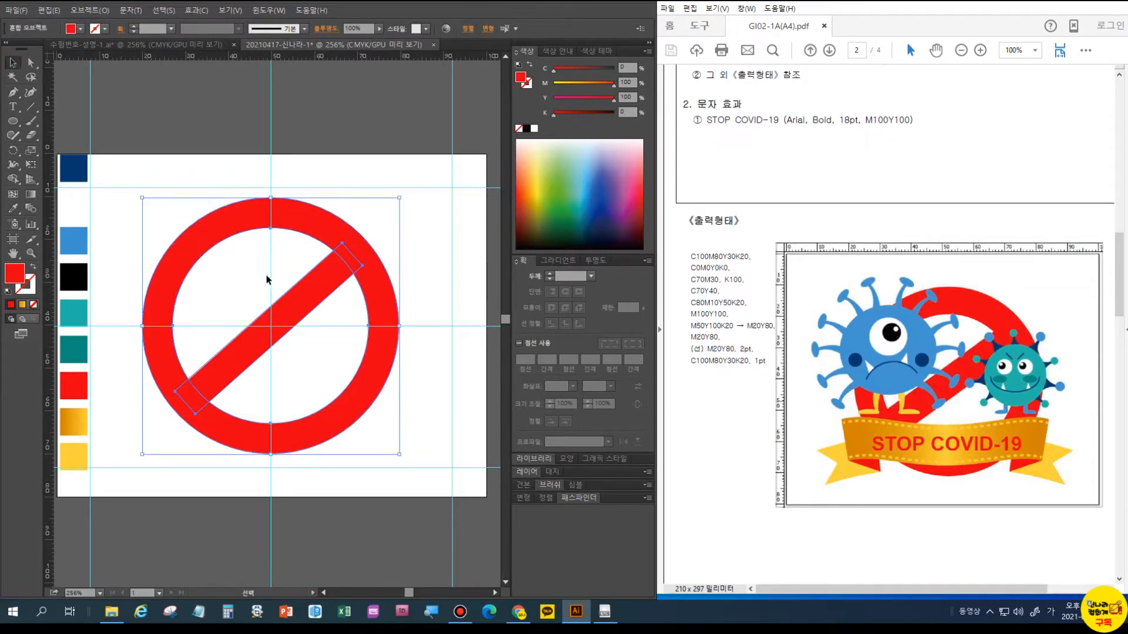
key("ctrl+shift+F9")
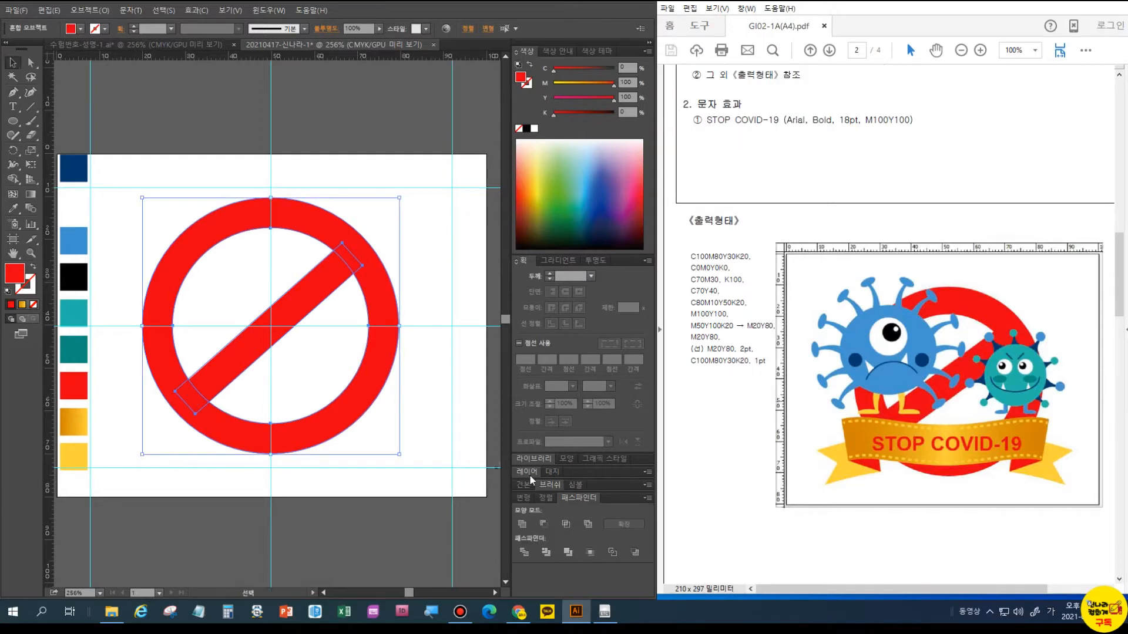
left_click(523, 524)
key("a")
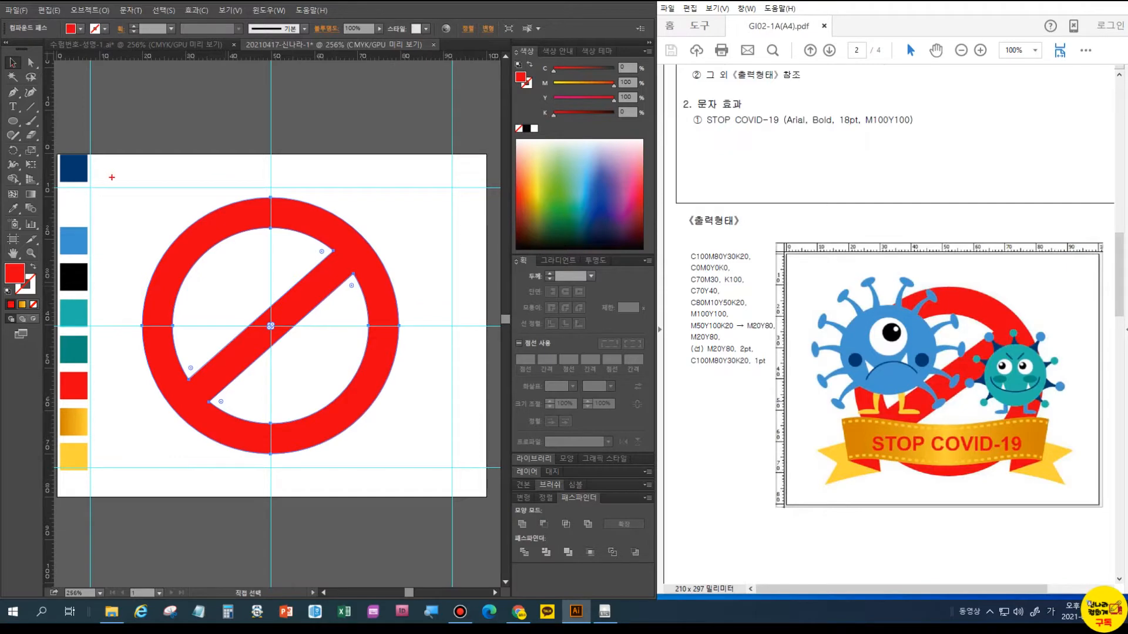
key("v")
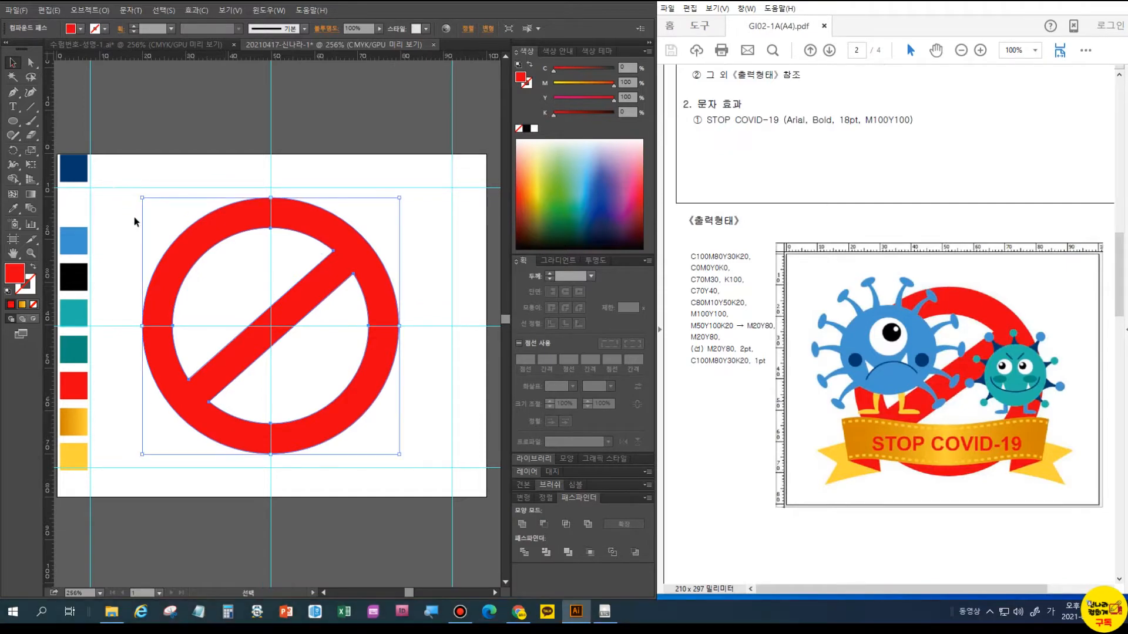
Lock the united red prohibition sign
right_click(189, 239)
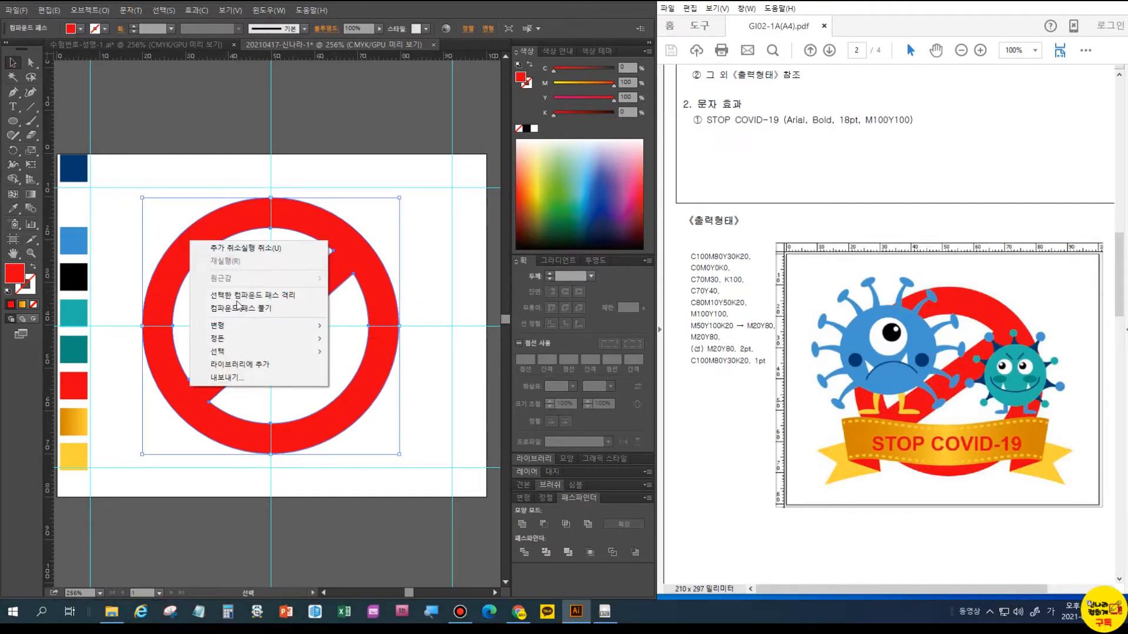
mouse_move(239, 332)
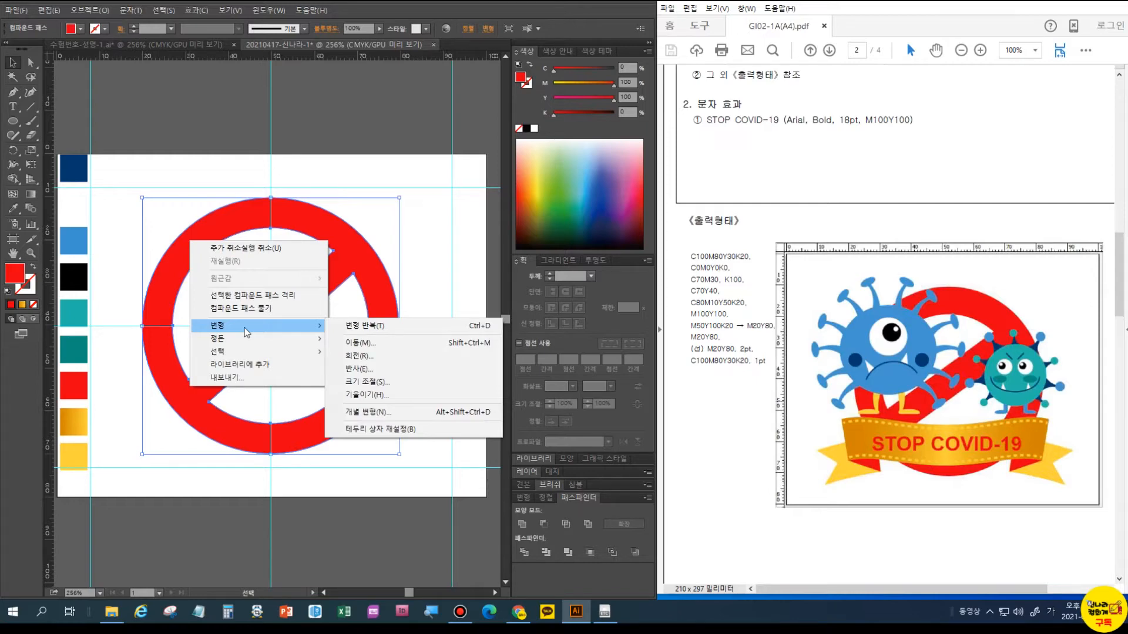
left_click(91, 11)
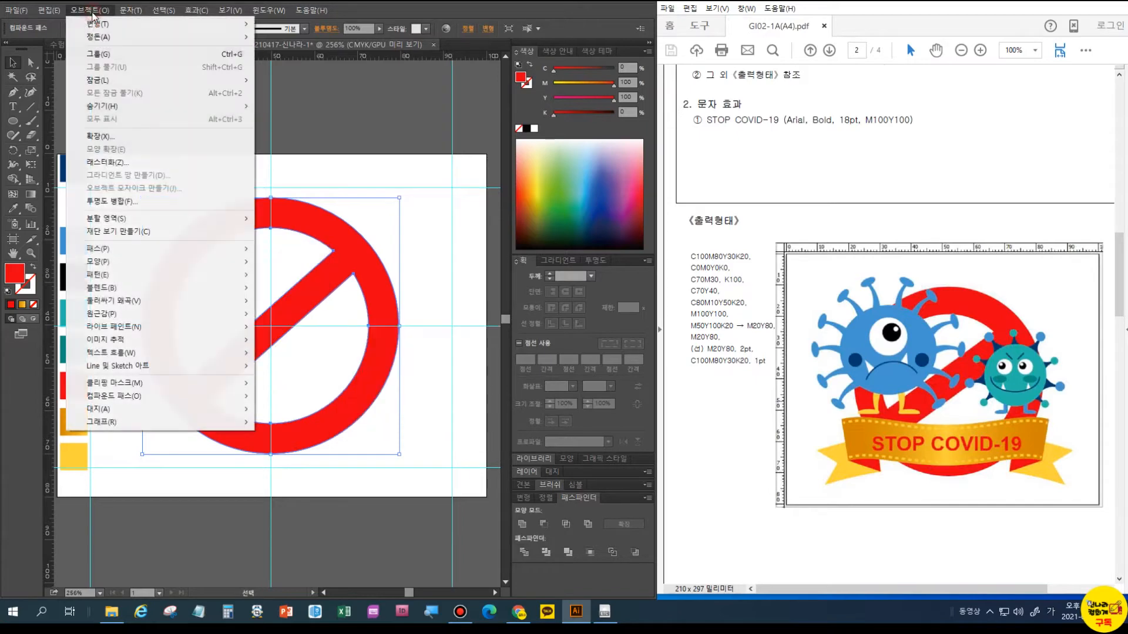
mouse_move(108, 80)
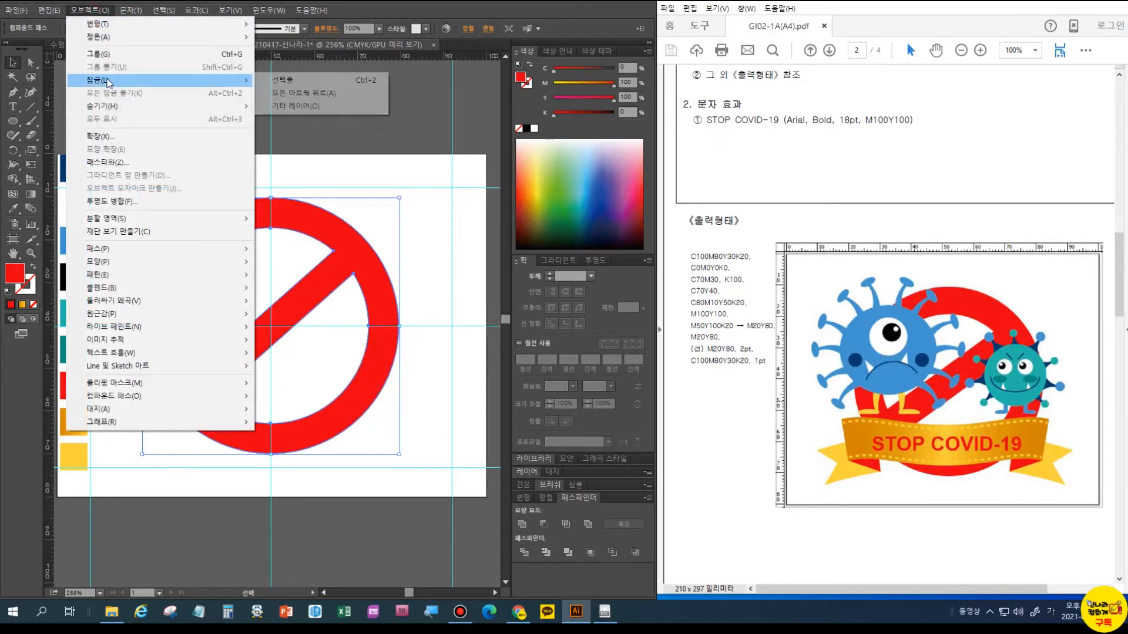
left_click(350, 80)
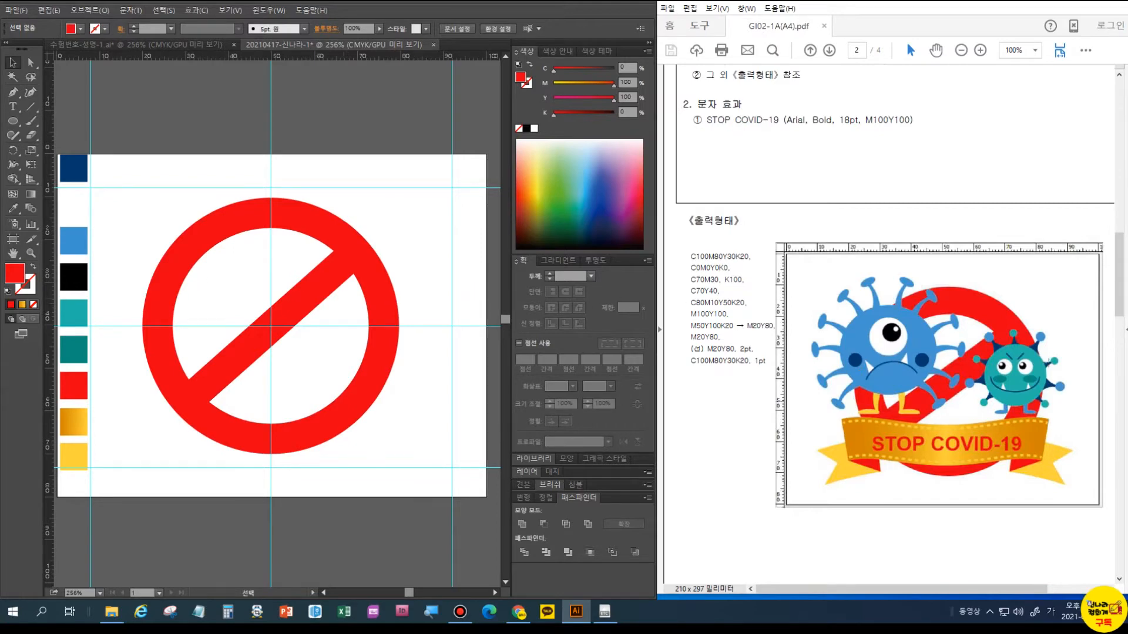
Sample the C70 M30 blue swatch and draw a circle about 27 mm wide over the prohibition sign's upper-left part
left_click(14, 121)
left_click(13, 209)
left_click(75, 232)
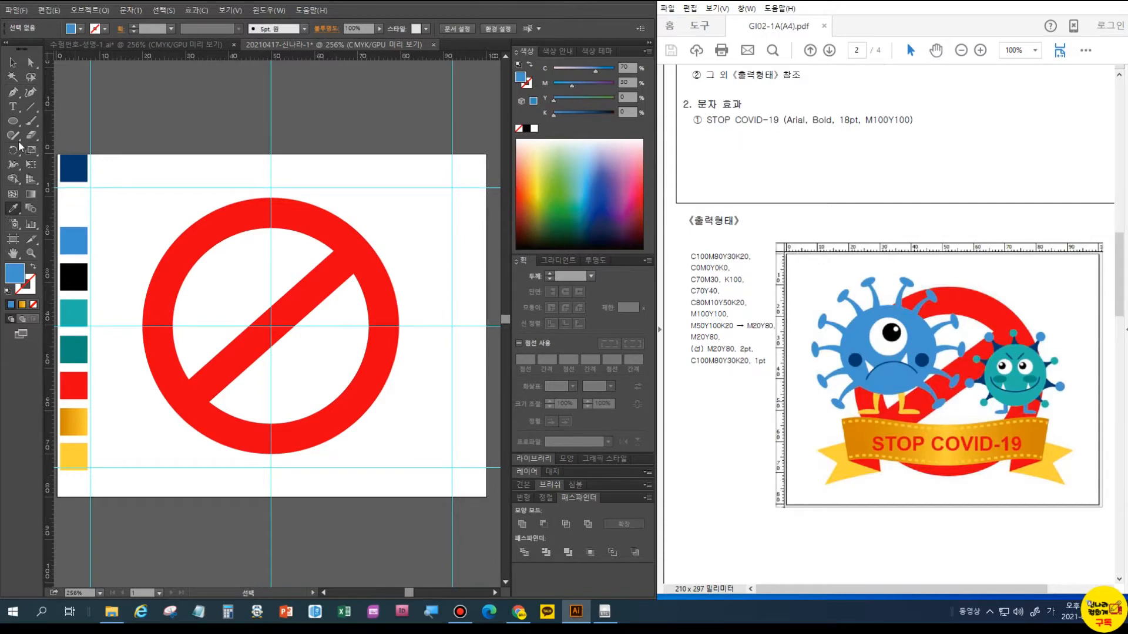
left_click(13, 121)
left_click_drag(134, 254, 249, 362)
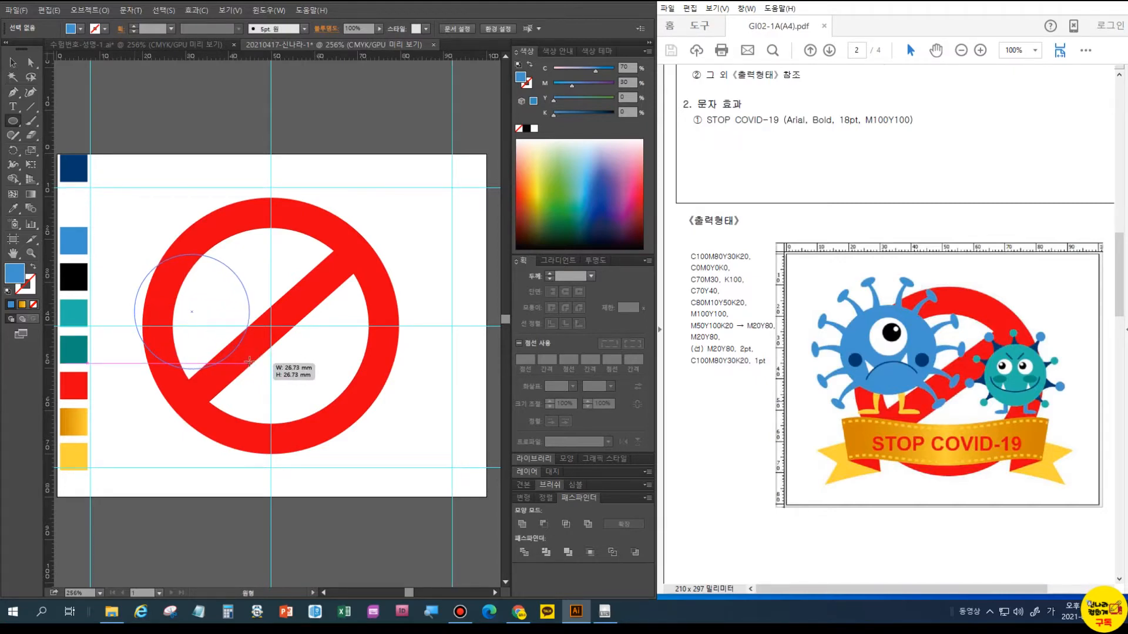
left_click_drag(249, 363, 248, 348)
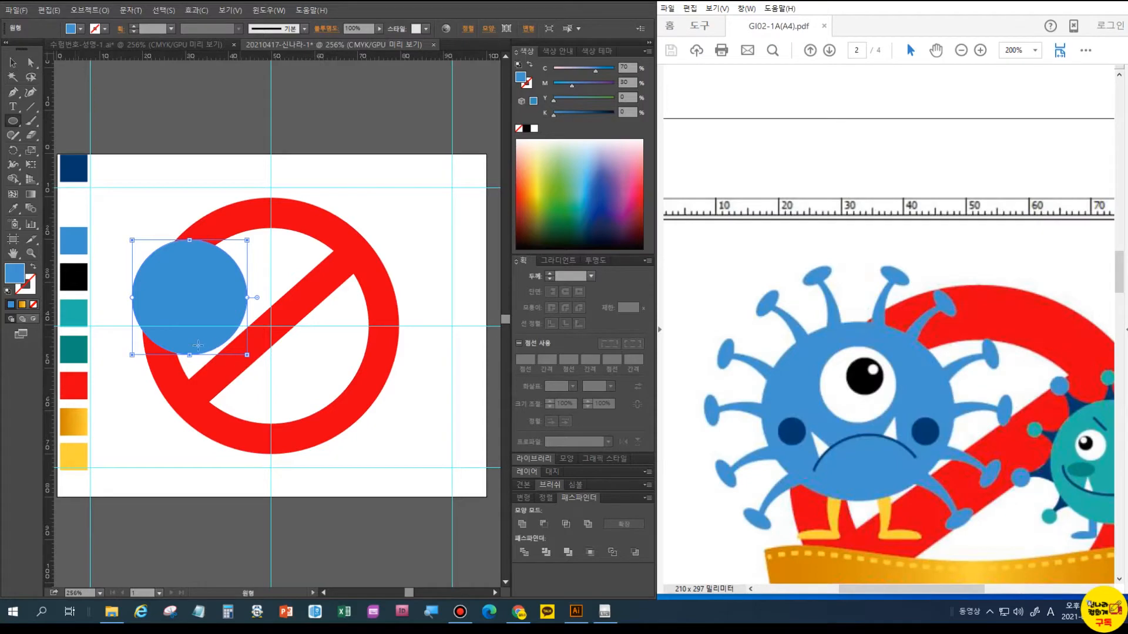
Place a vertical and a horizontal guide crossing at the blue circle's centre
left_click(51, 258)
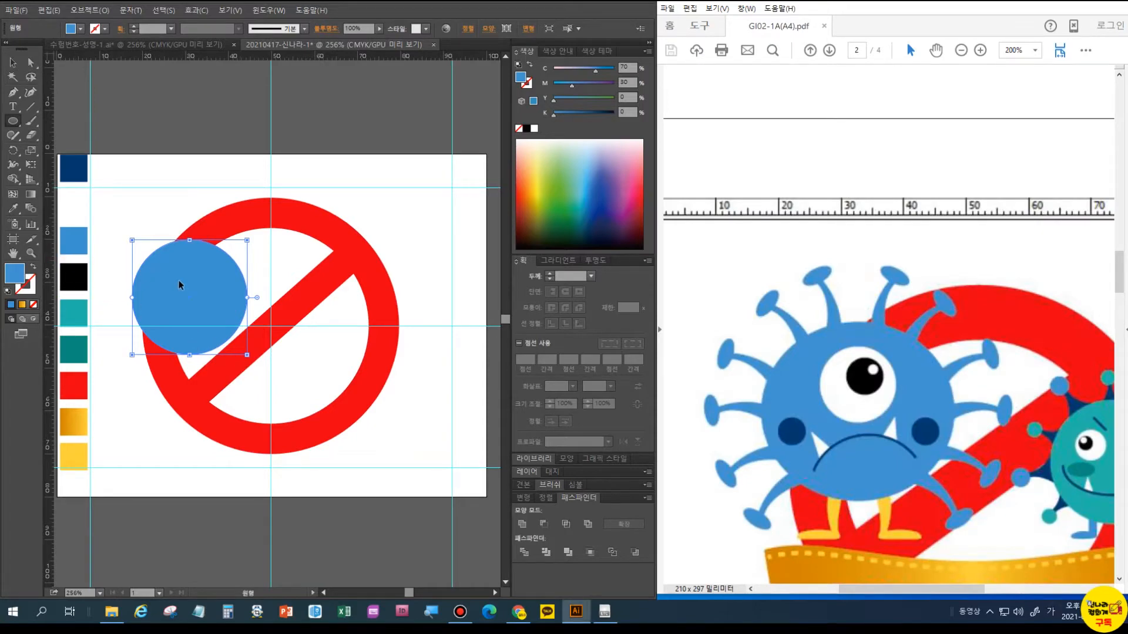
left_click_drag(49, 263, 188, 295)
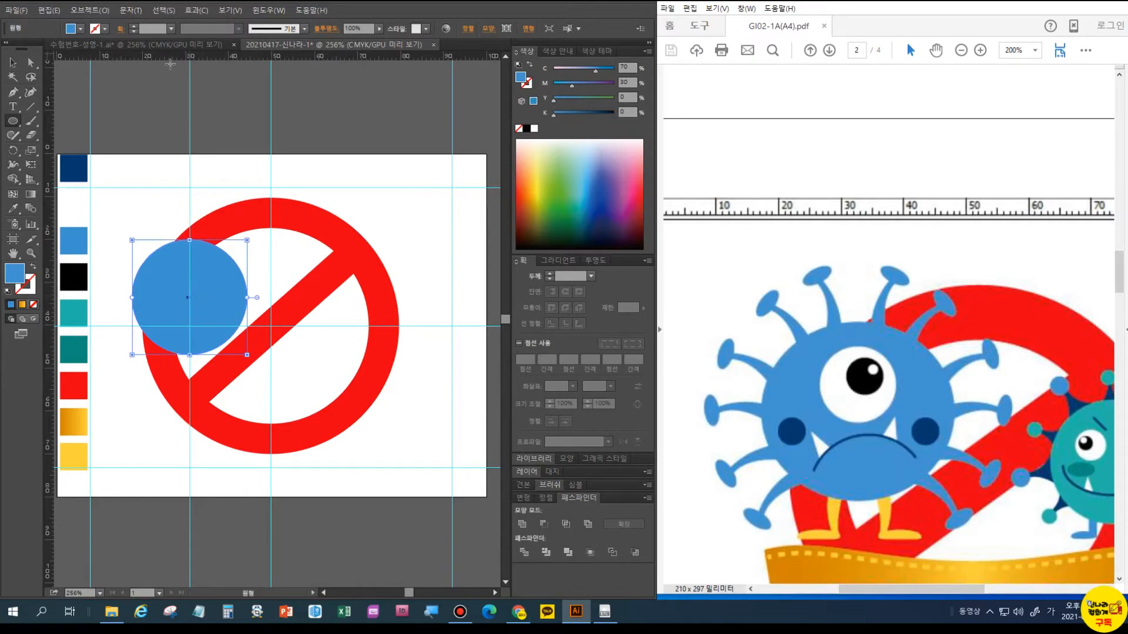
left_click_drag(170, 57, 190, 296)
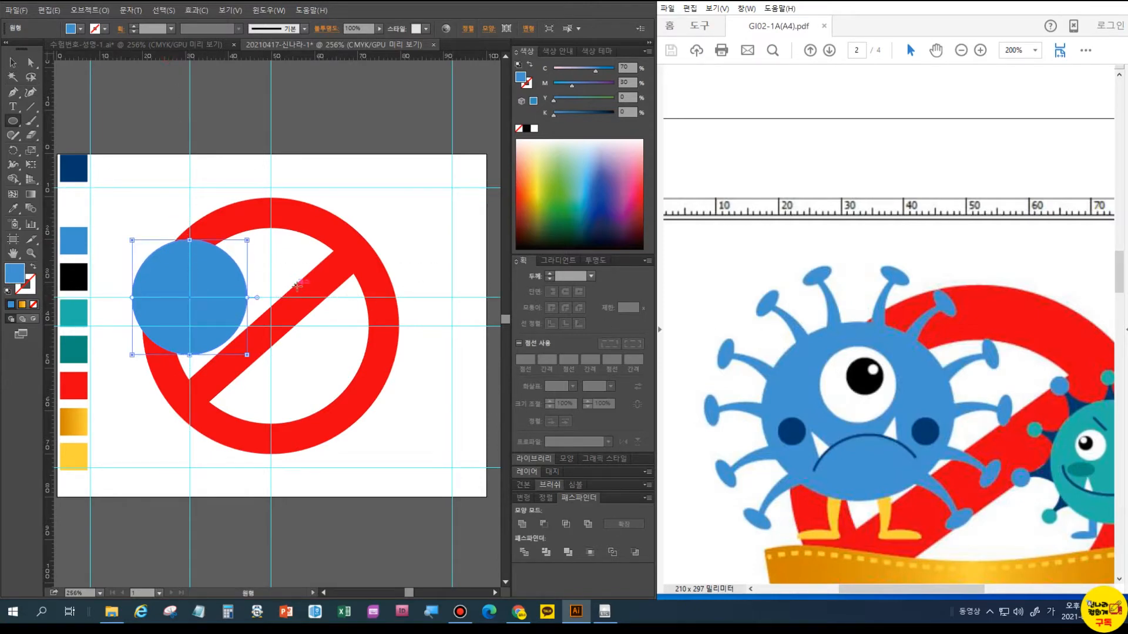
key("ctrl+plus")
key("ctrl+plus")
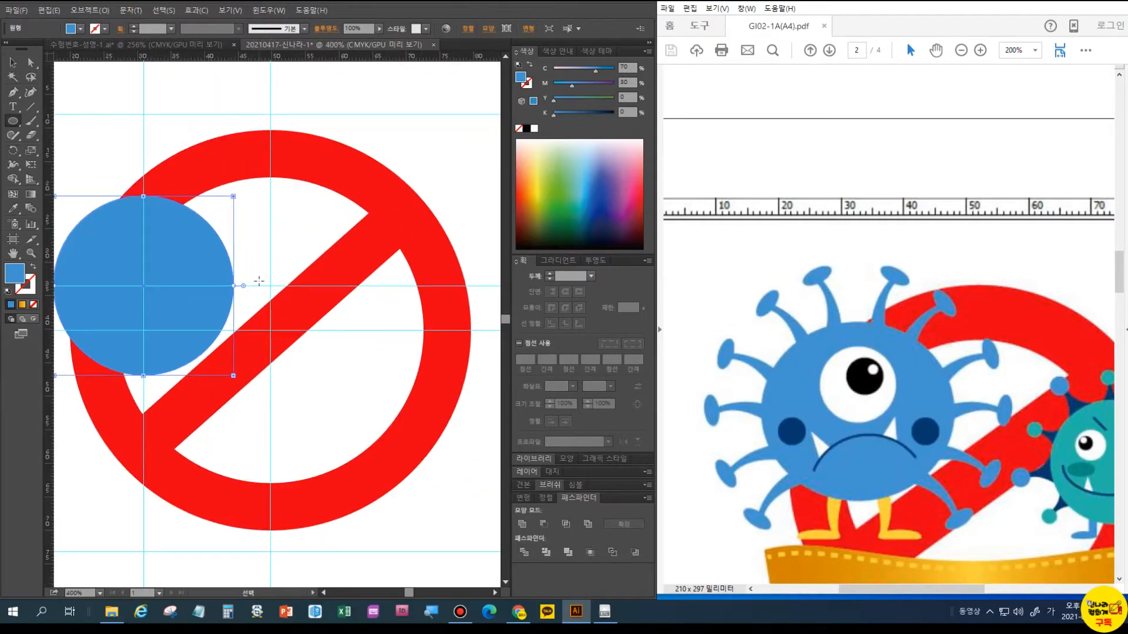
left_click_drag(227, 273, 353, 350)
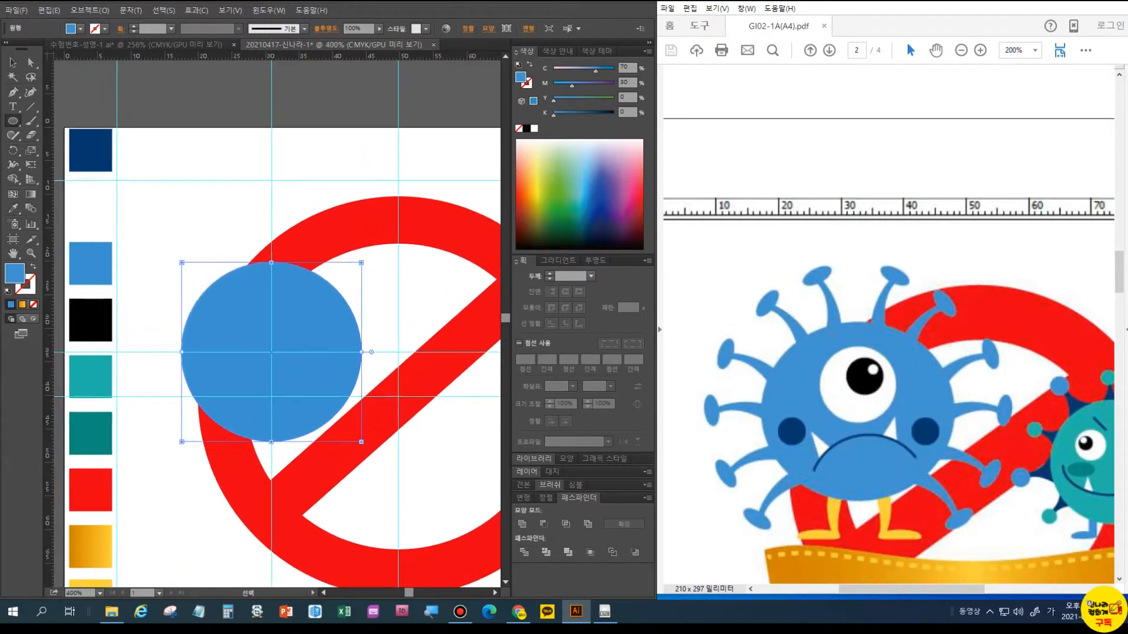
Draw a curved, tapering stalk about 9 mm tall with the Pen tool at the blue circle's upper edge
left_click(13, 93)
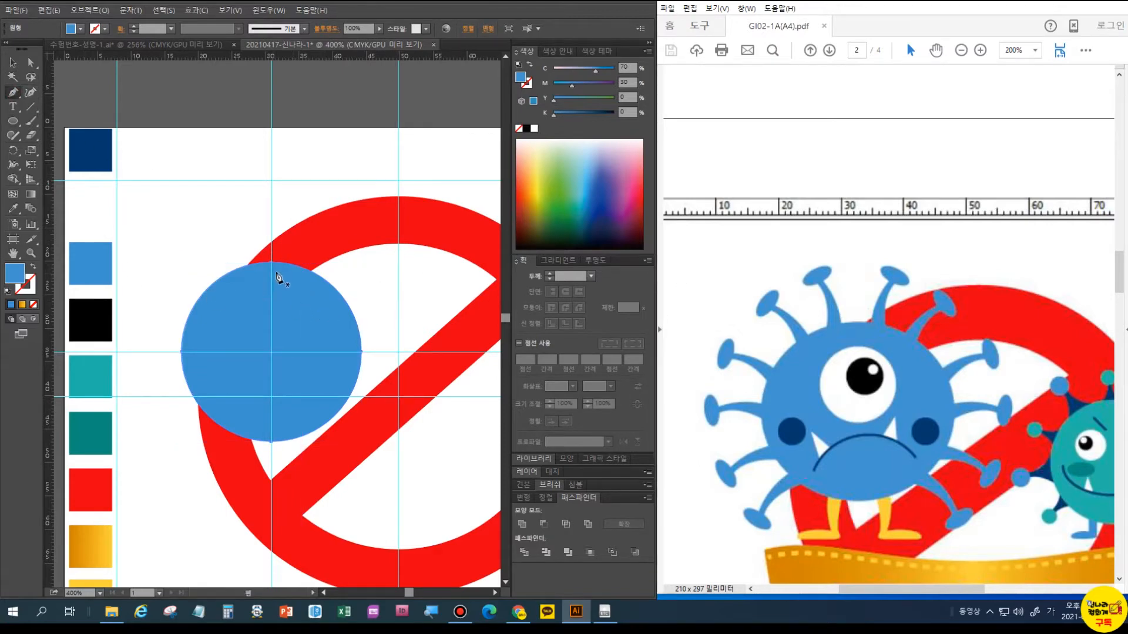
left_click_drag(281, 264, 311, 193)
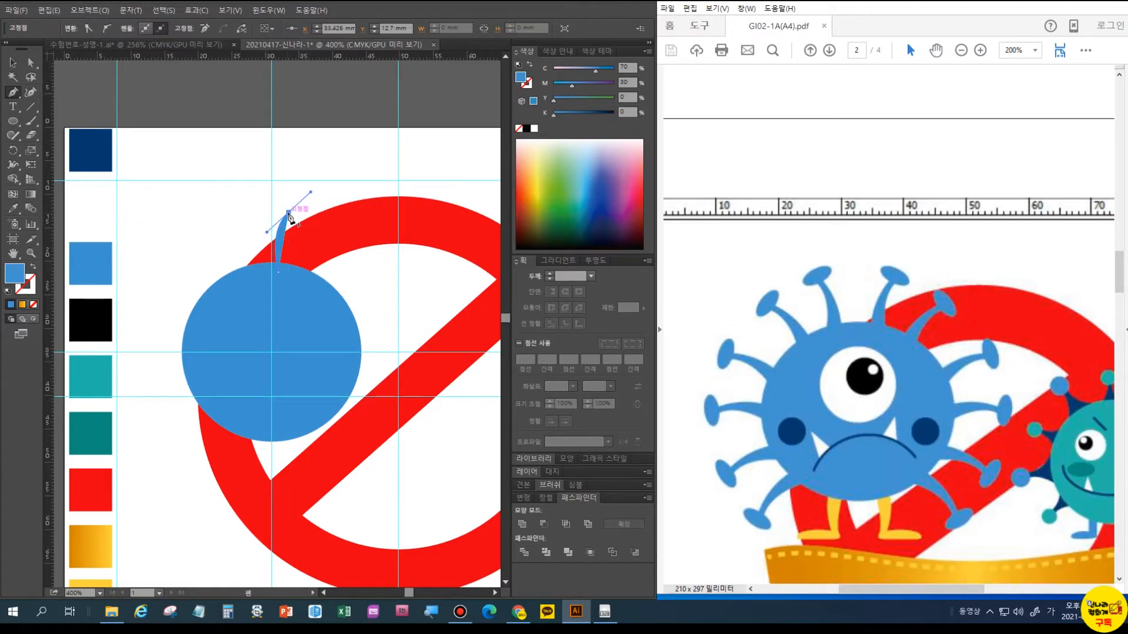
left_click_drag(289, 213, 292, 280)
left_click(288, 272)
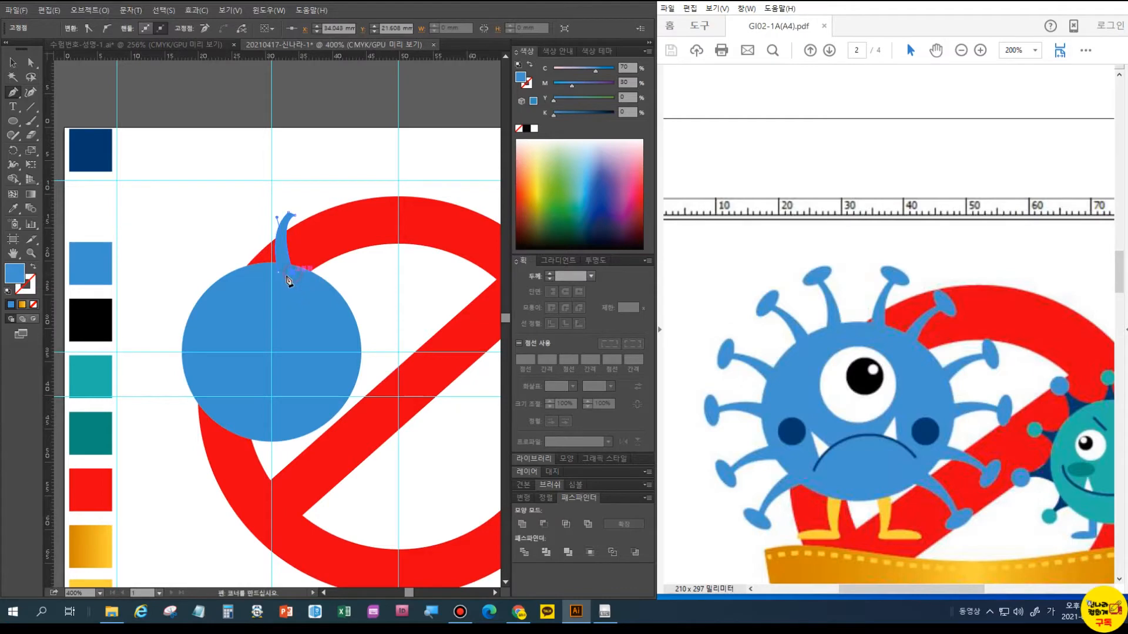
left_click(279, 272)
Draw a small ellipse at the stalk's upper end, tilt and resize it, and position it as the spike's tip
left_click(13, 122)
left_click_drag(279, 194, 336, 218)
key("r")
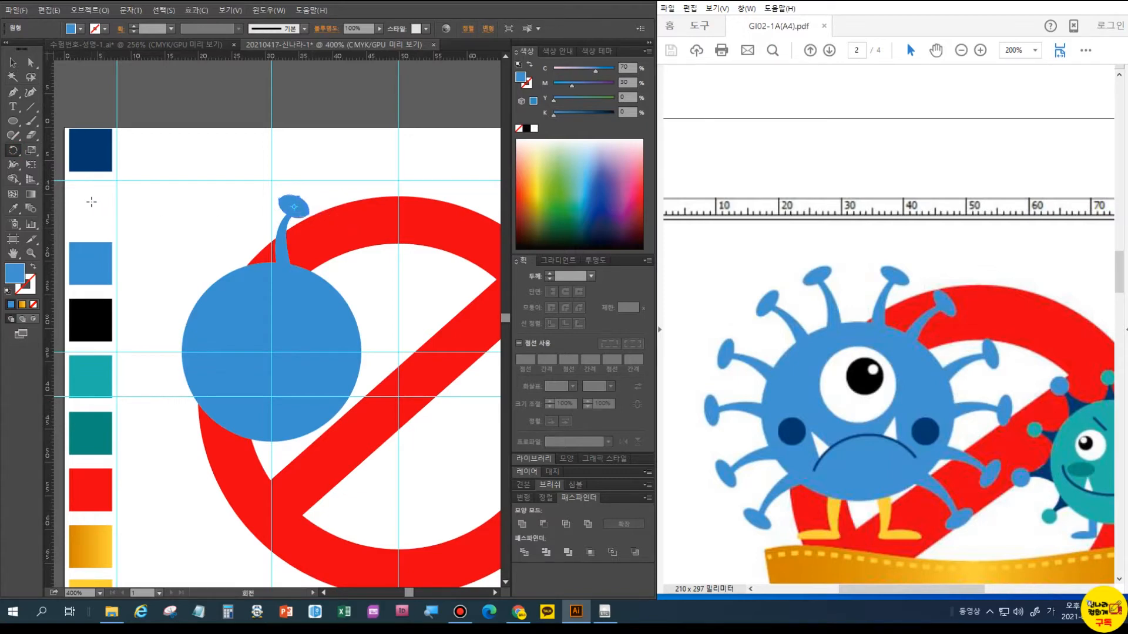
left_click(12, 62)
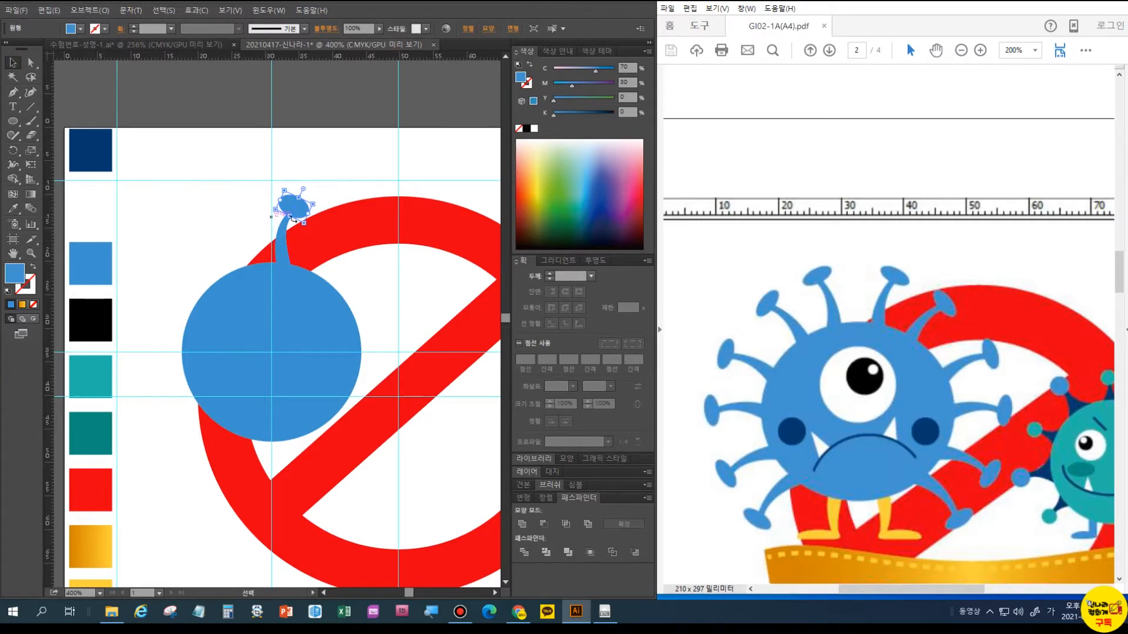
left_click_drag(304, 224, 303, 225)
left_click(216, 202)
left_click(289, 203)
key("Right")
key("Right")
Unite the stalk and its oval tip into one spike and tilt it slightly clockwise
left_click(282, 232)
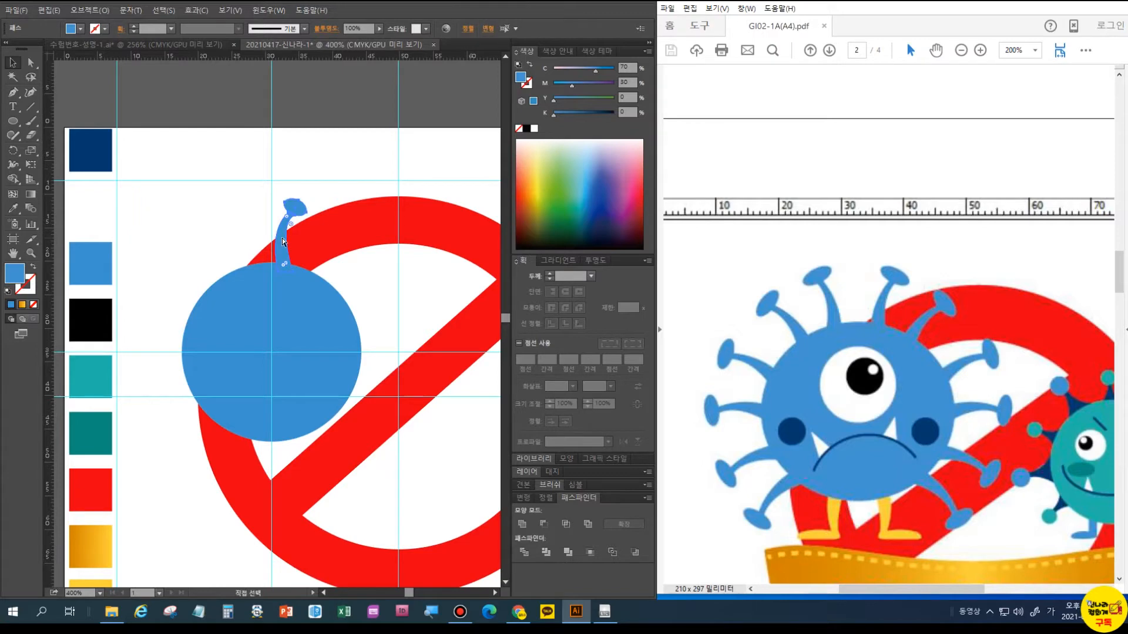
key("v")
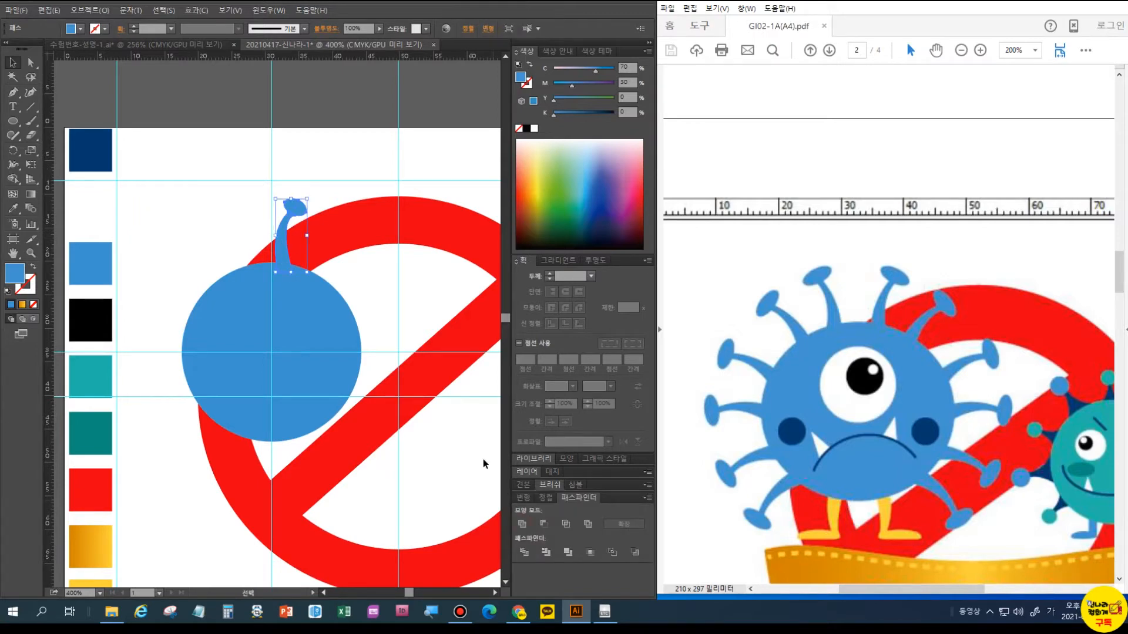
left_click_drag(291, 198, 315, 210)
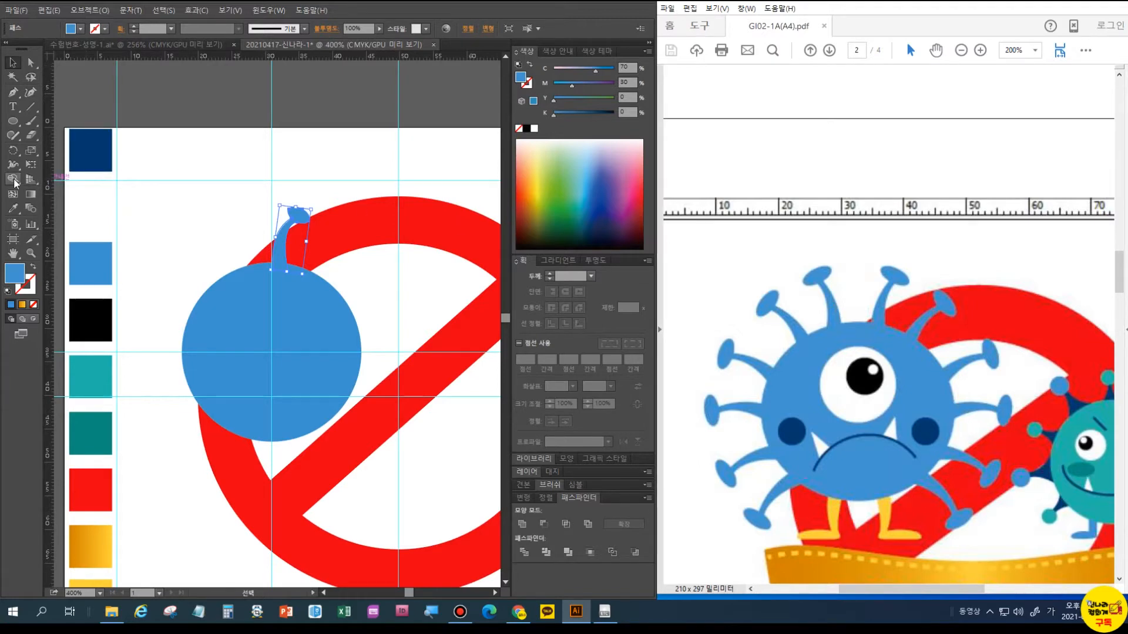
Create a copy of the spike rotated by -360/14 degrees about the blue circle's centre
left_click(13, 151)
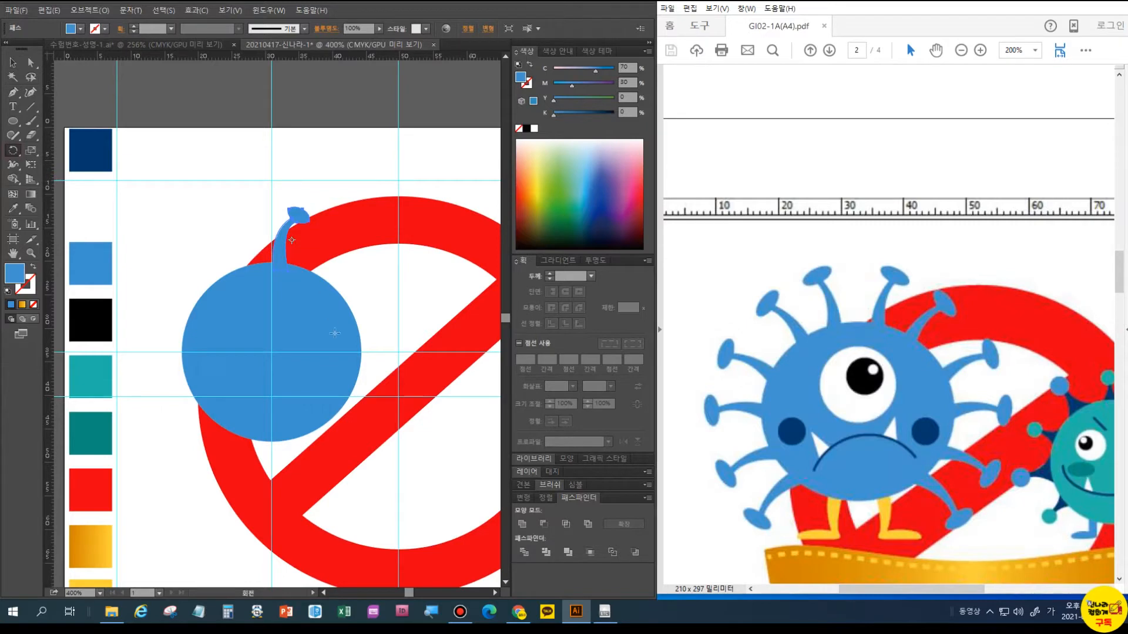
left_click(272, 351, "alt")
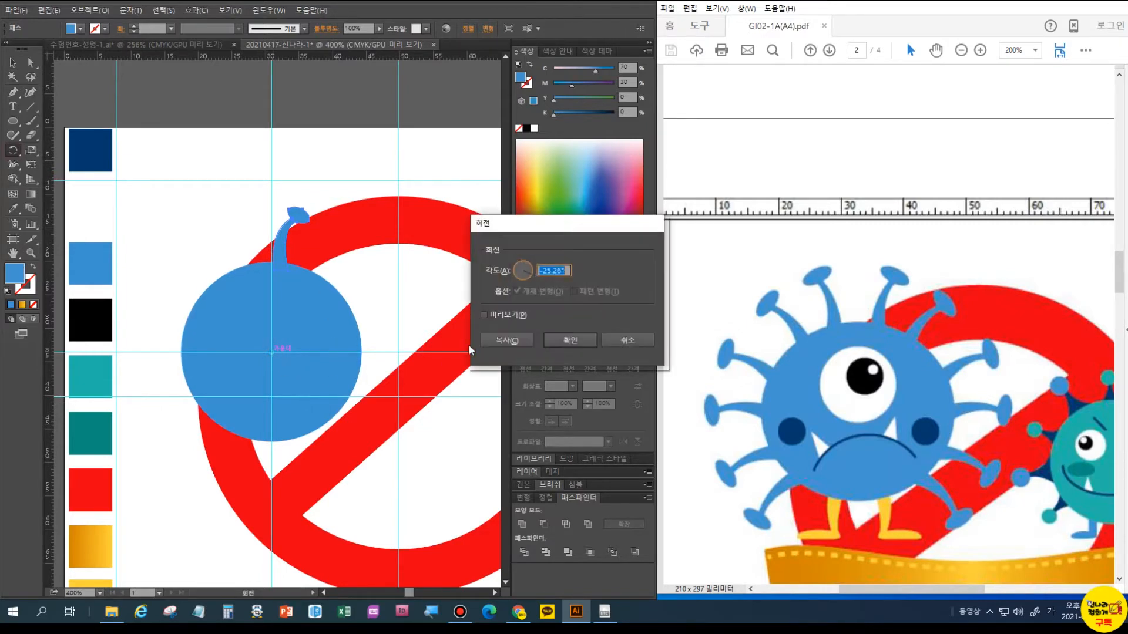
type("360/14")
left_click(493, 315)
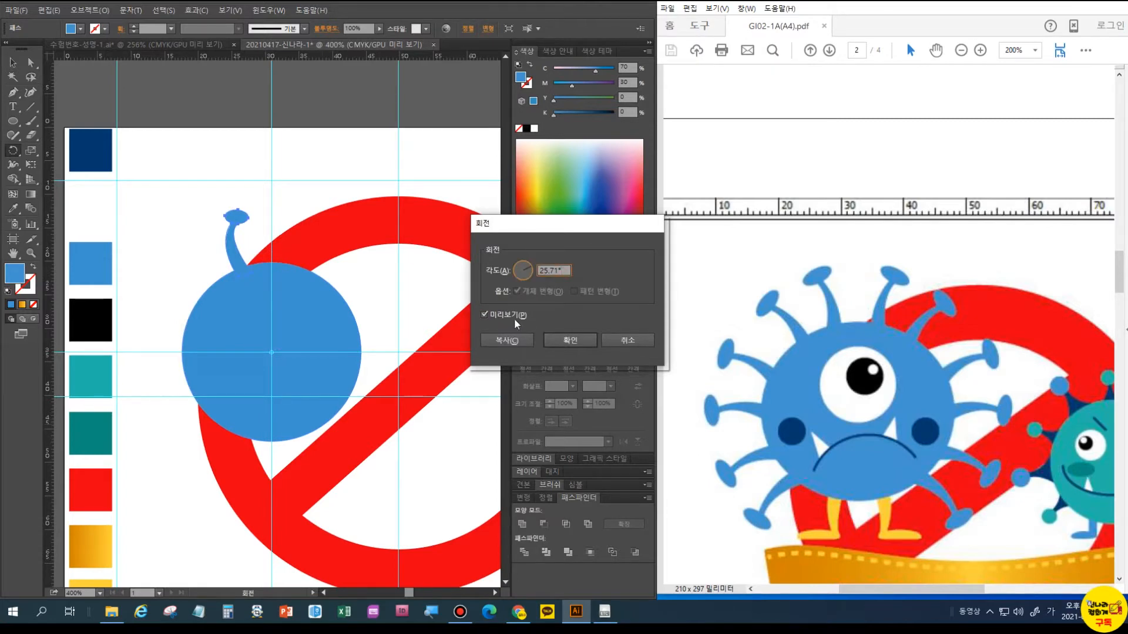
left_click(512, 315)
left_click(567, 273)
type("-360")
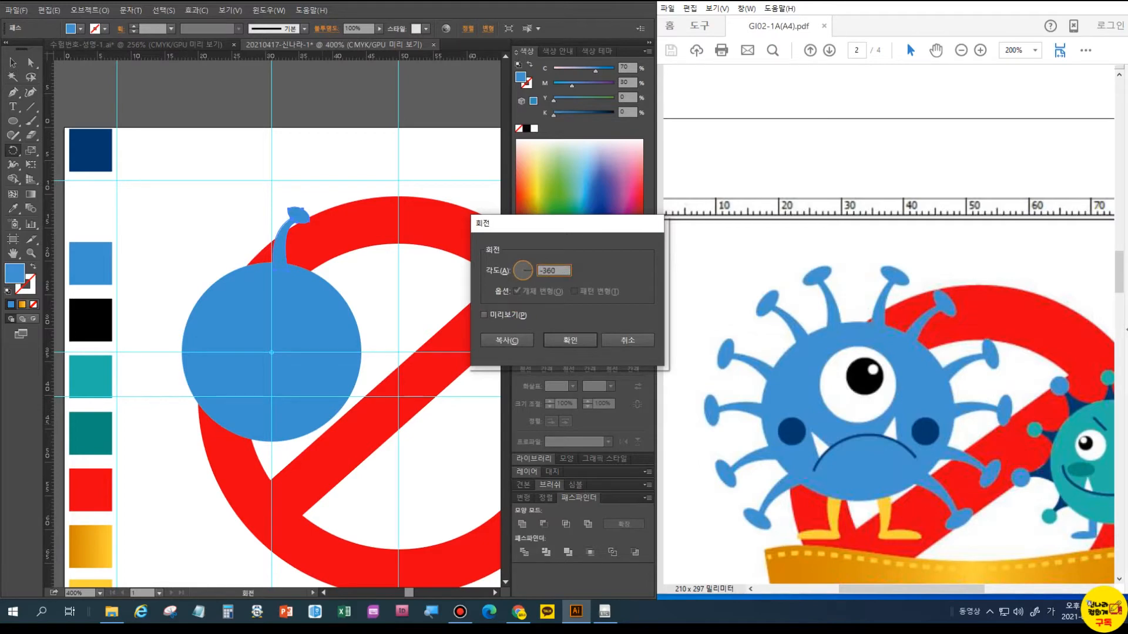
type("/14")
left_click(487, 312)
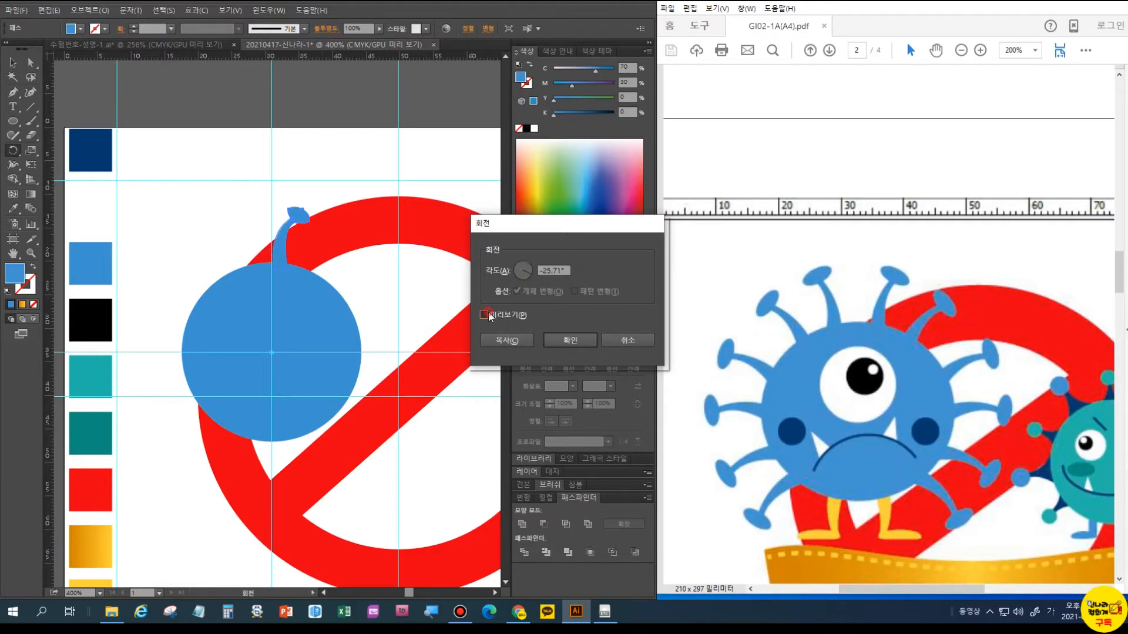
left_click(499, 341)
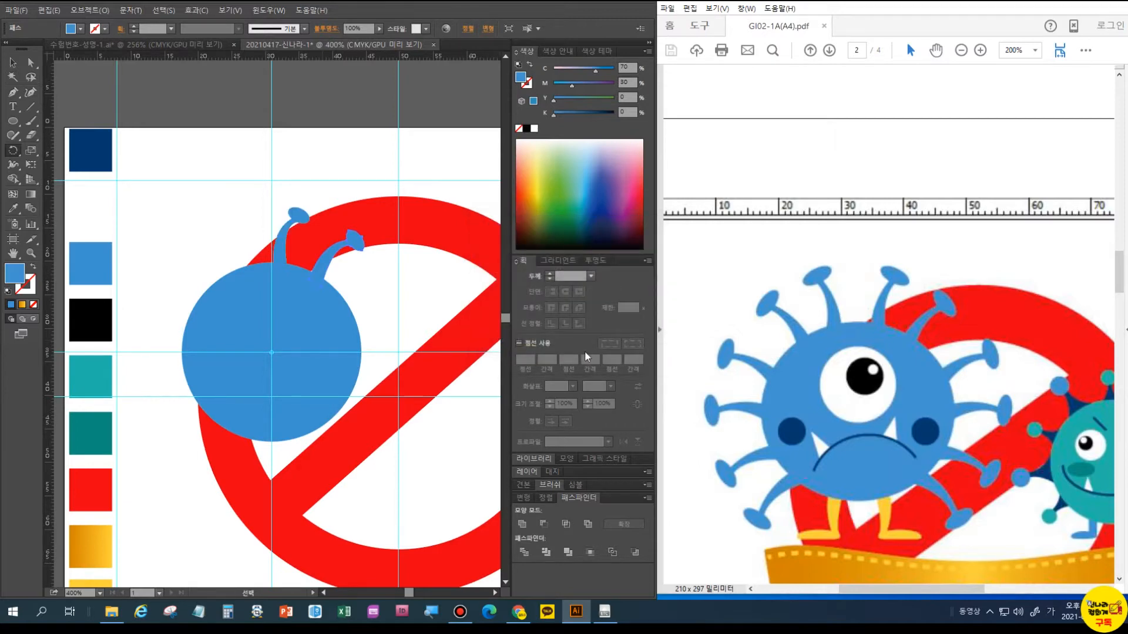
Repeat the rotated copy five times to spread spikes around the circle's right side
key("ctrl+d")
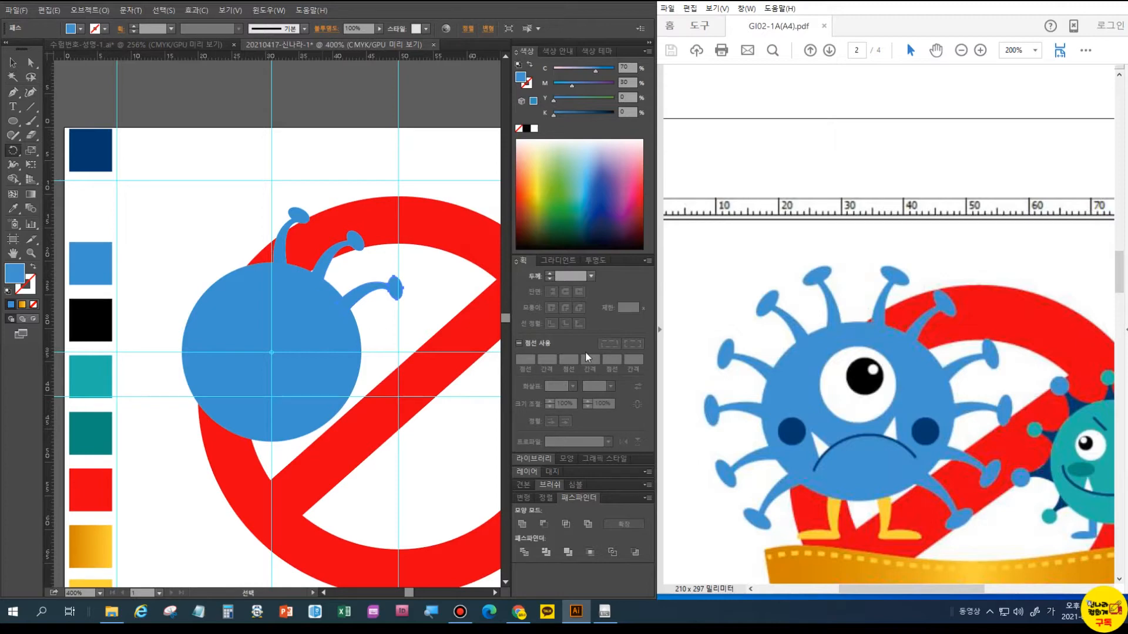
key("ctrl+d")
key("ctrl+d")
key("ctrl+d")
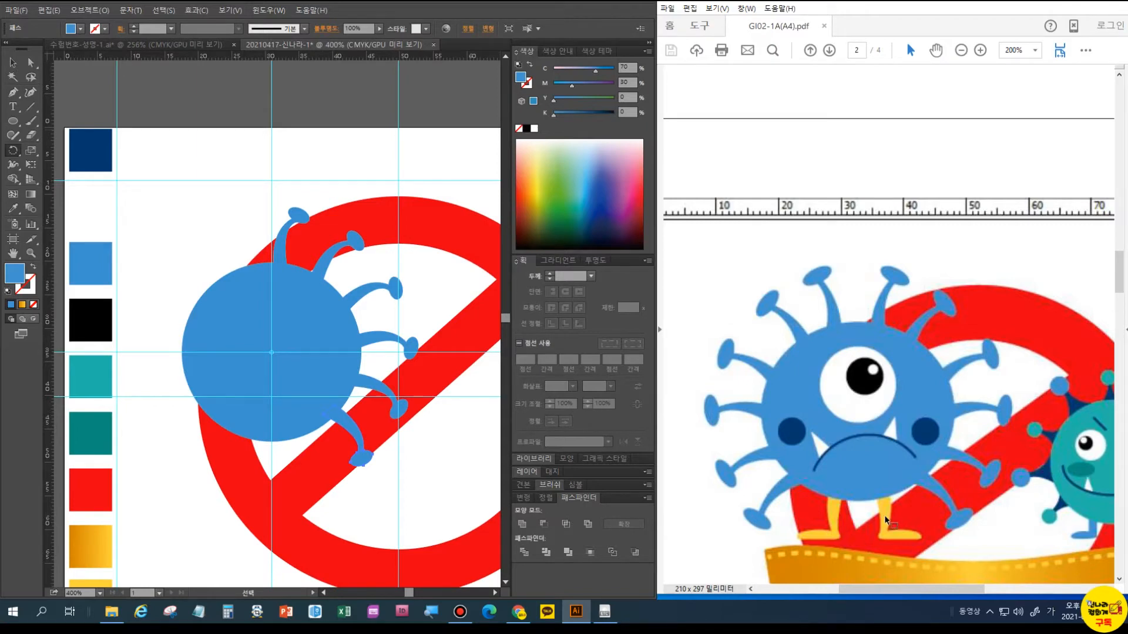
key("ctrl+d")
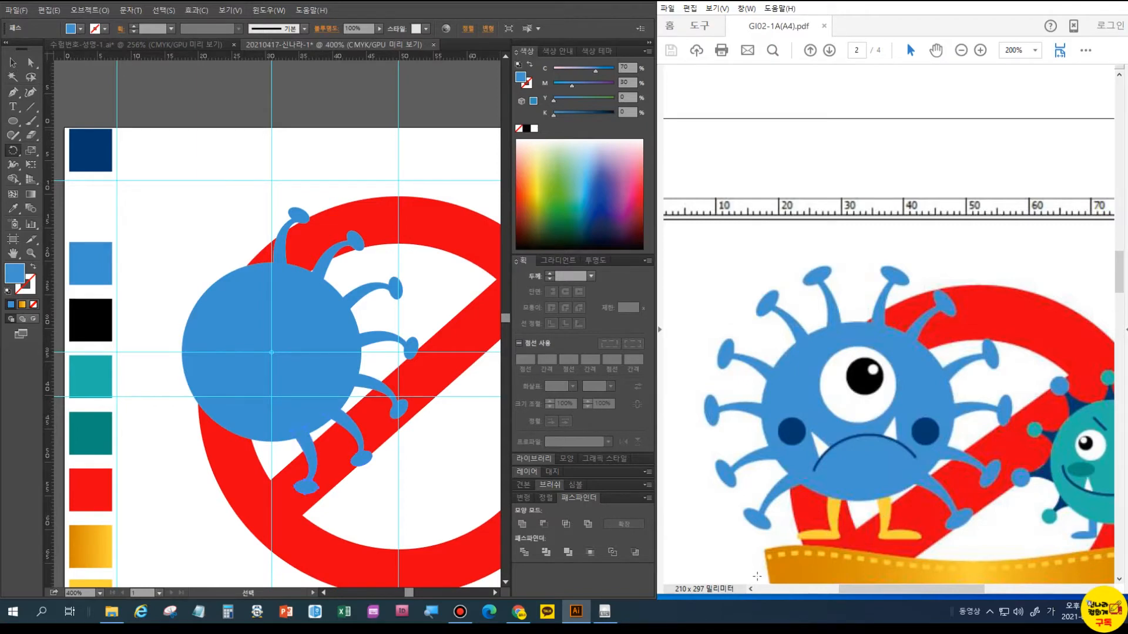
Reflect a copy of the topmost spike across the vertical axis through the blue circle's centre
key("v")
left_click(283, 238)
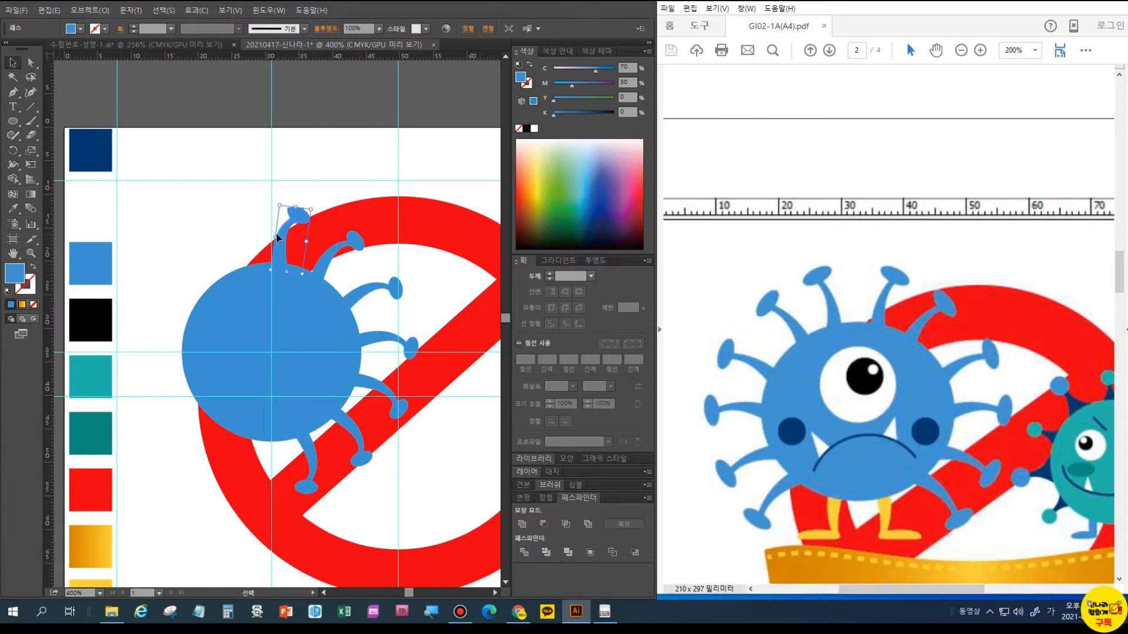
left_click_drag(14, 153, 49, 152)
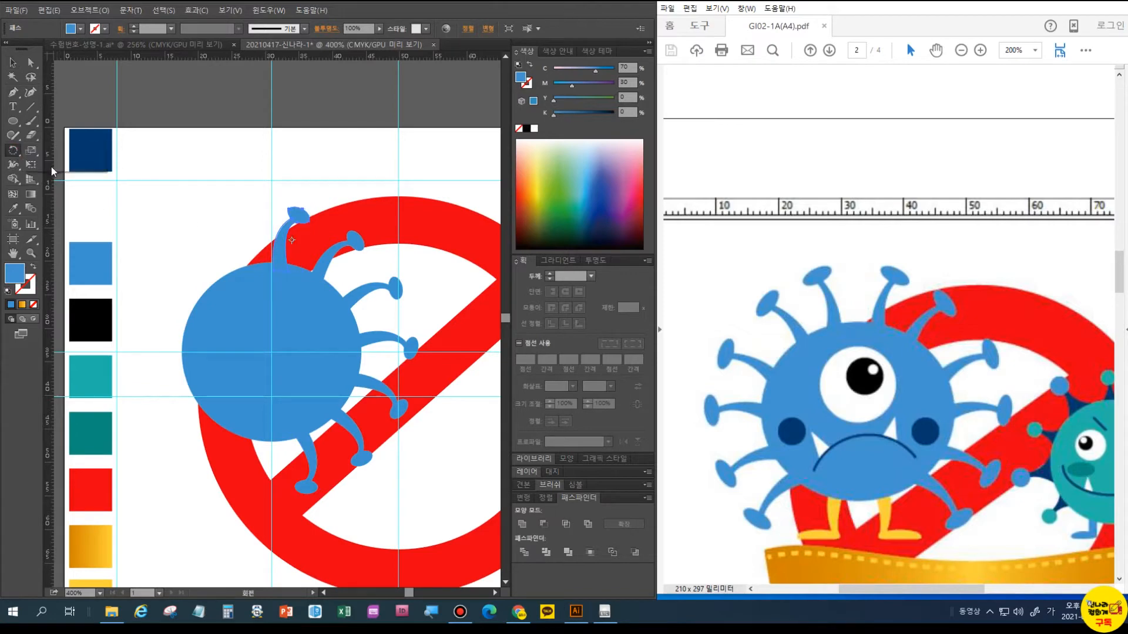
left_click(271, 351, "alt")
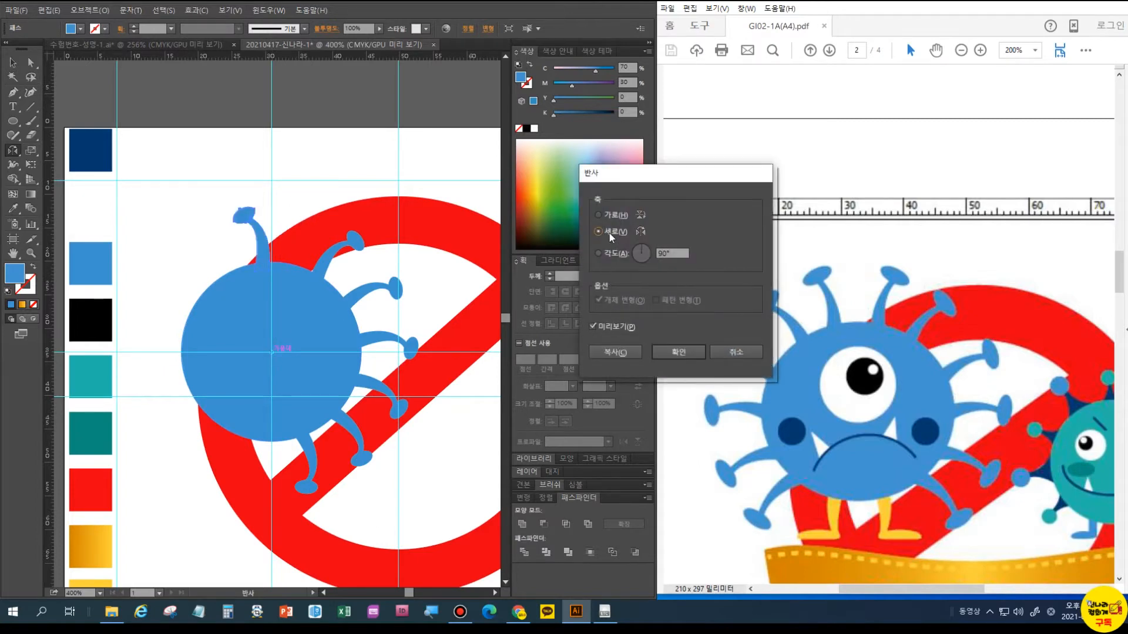
left_click(615, 351)
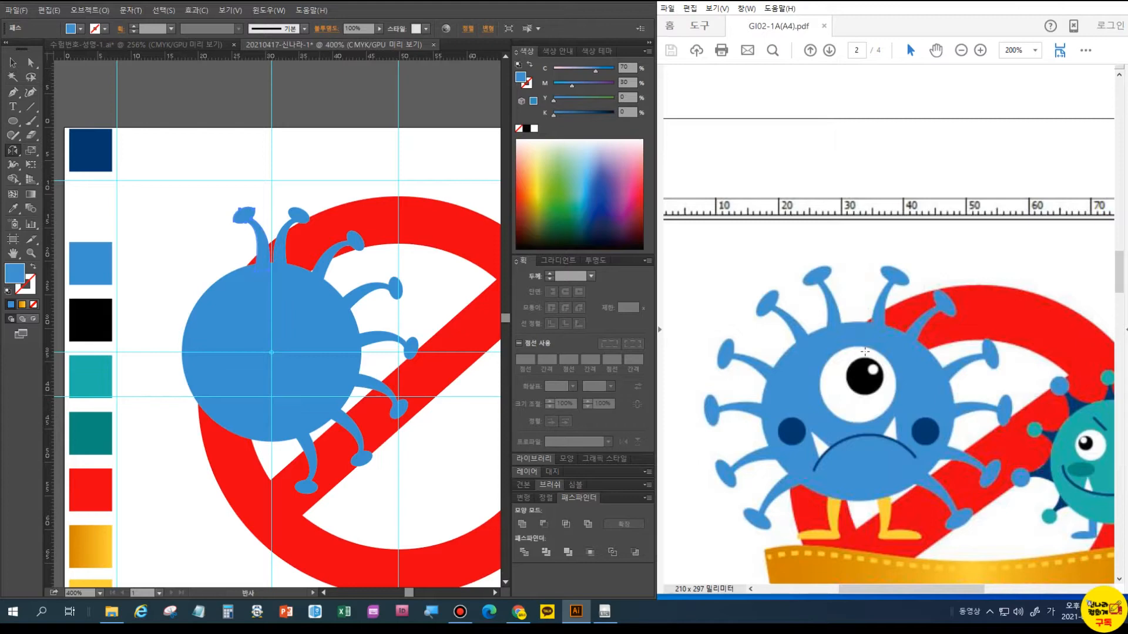
Undo the mirrored spike and all rotated spike copies, back to the single original spike
key("ctrl+z")
key("ctrl+z")
key("ctrl+z")
key("ctrl+z")
key("ctrl+z")
key("ctrl+z")
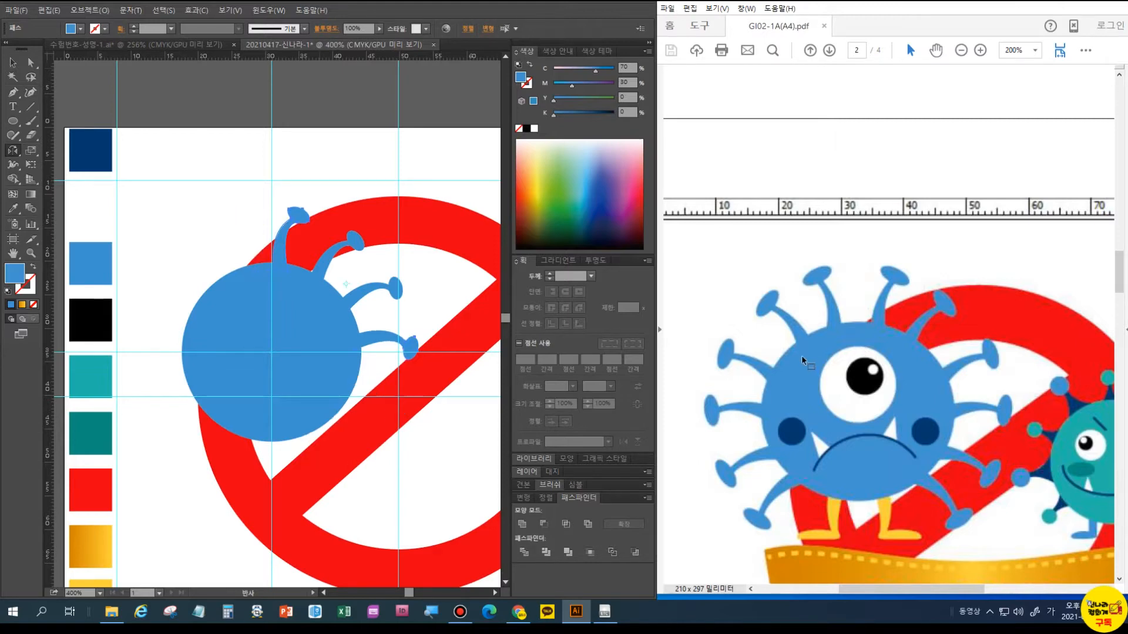
key("ctrl+z")
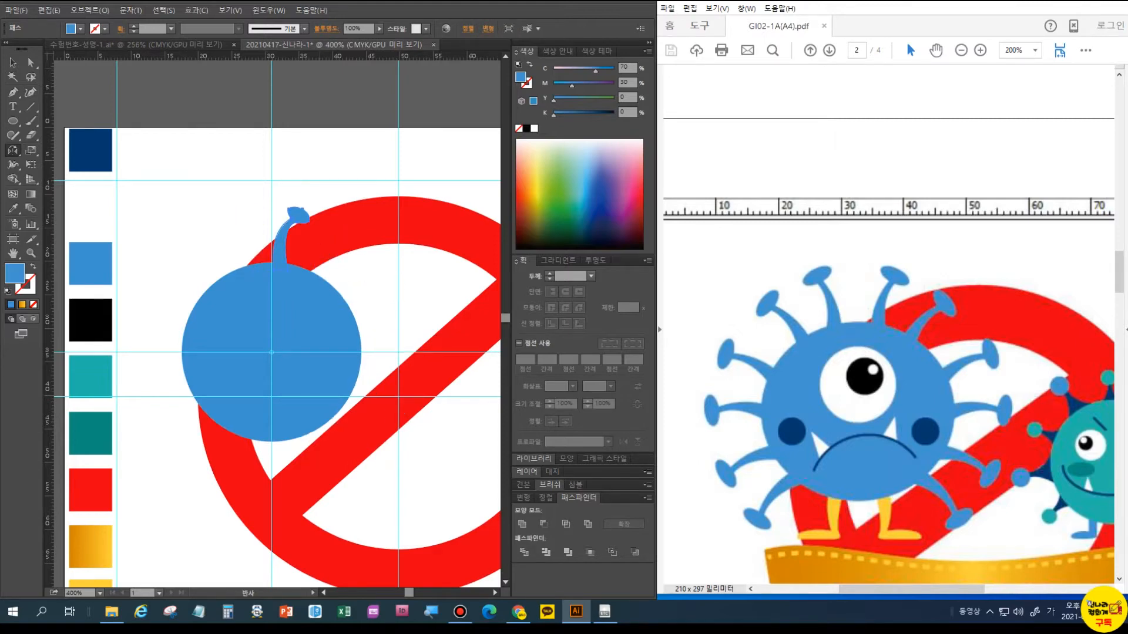
Move the spike a little to the right along the blue circle's upper edge
left_click(12, 62)
left_click(301, 216)
left_click_drag(291, 219, 319, 232)
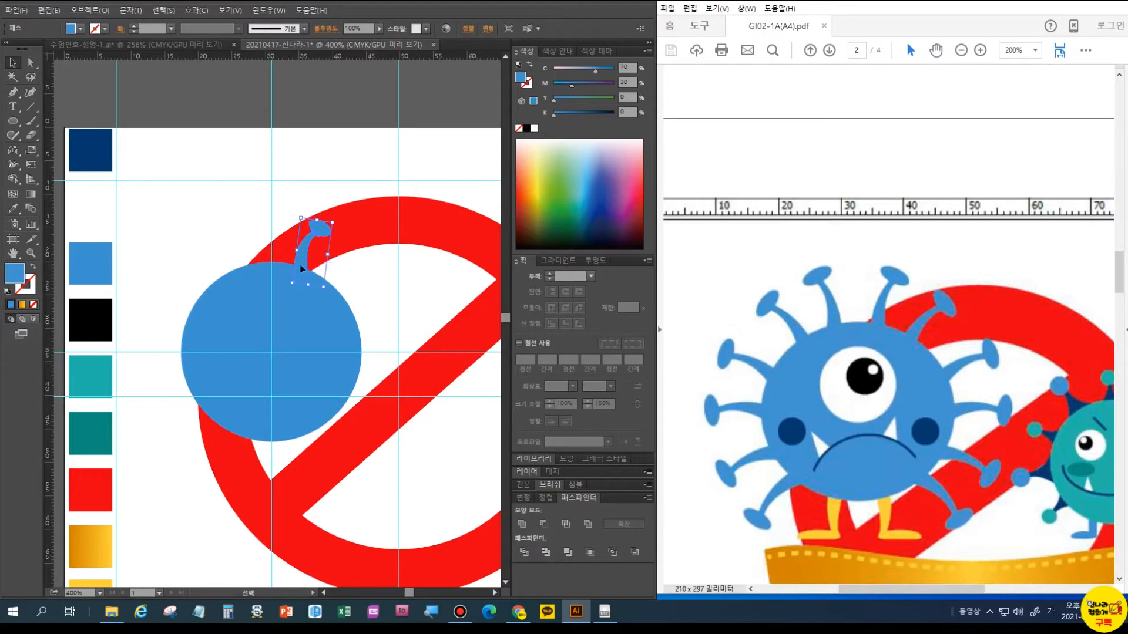
left_click_drag(305, 266, 299, 265)
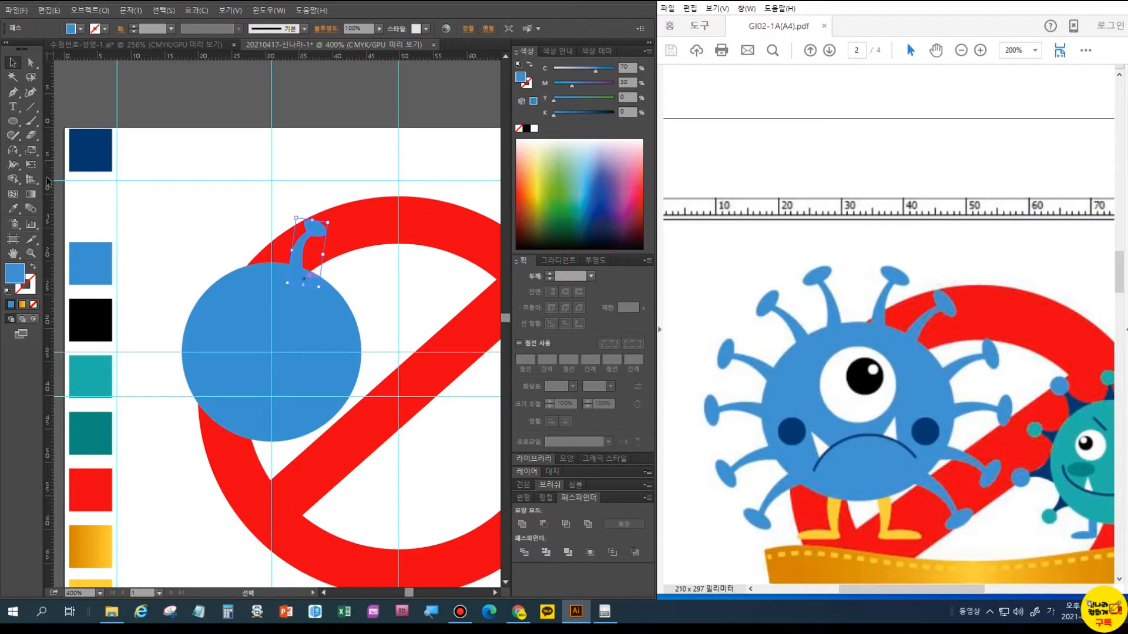
Rotate a copy of the repositioned spike by -360/14 degrees about the blue circle's centre
left_click(14, 152)
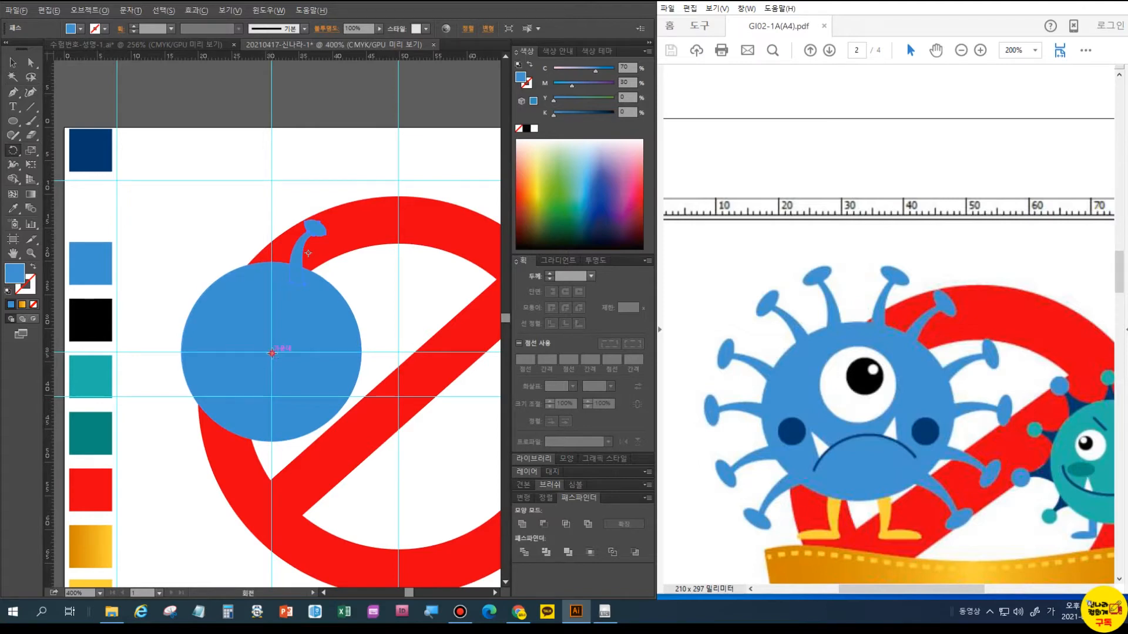
left_click(270, 353, "alt")
type("-")
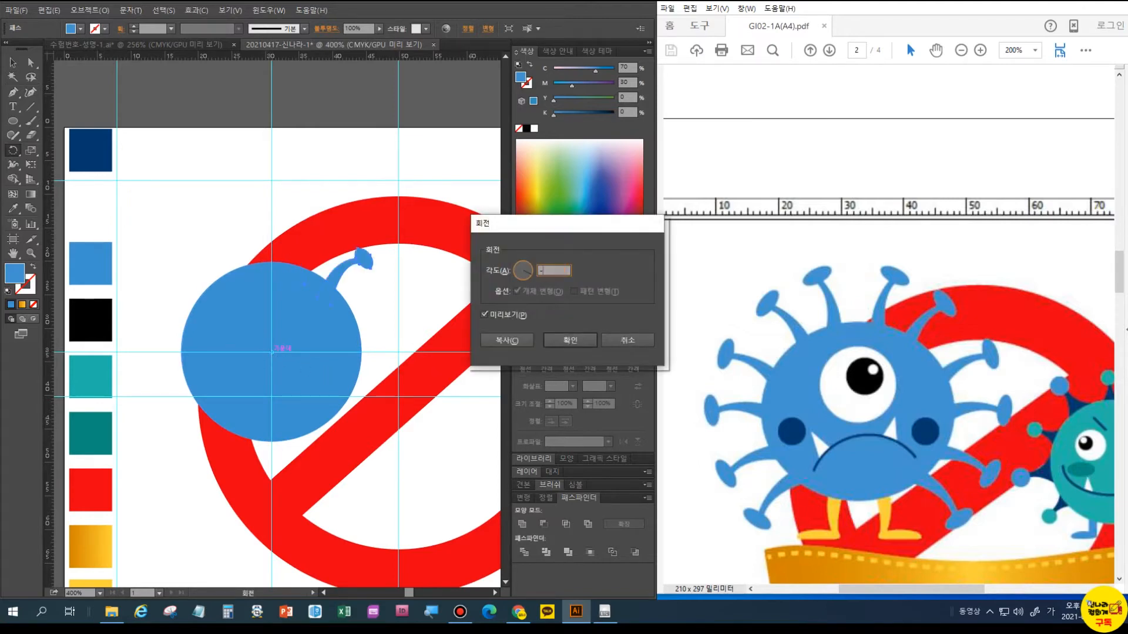
type("360/14")
left_click(506, 340)
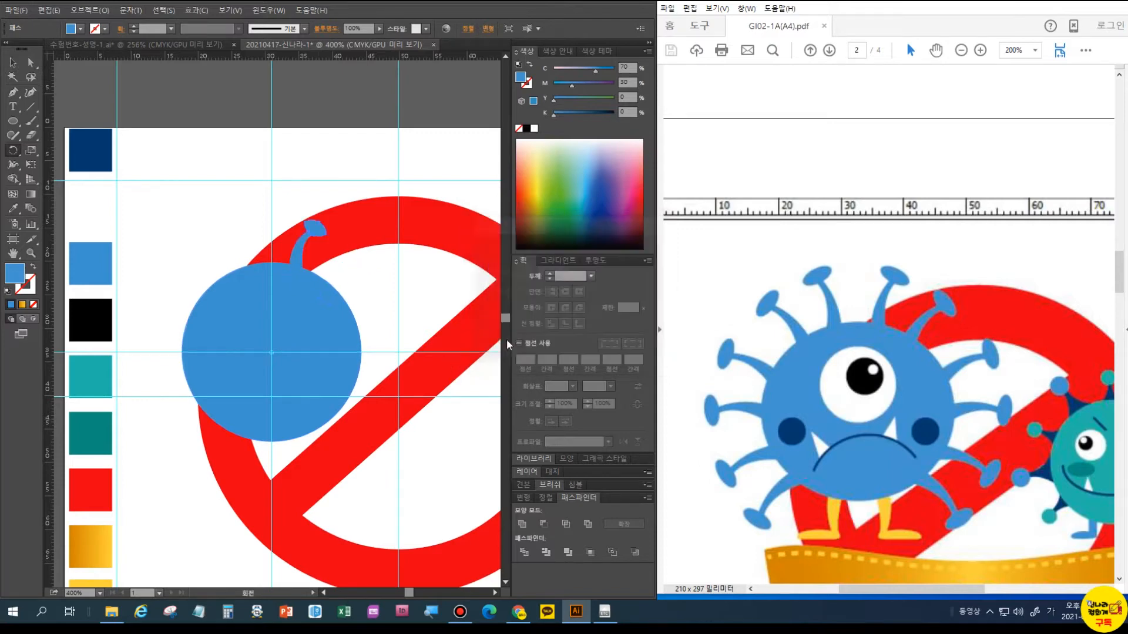
Repeat the rotated copy five times to get seven spikes along the circle's right half
key("ctrl+d")
key("ctrl+d")
key("ctrl+d")
key("ctrl+d")
key("ctrl+d")
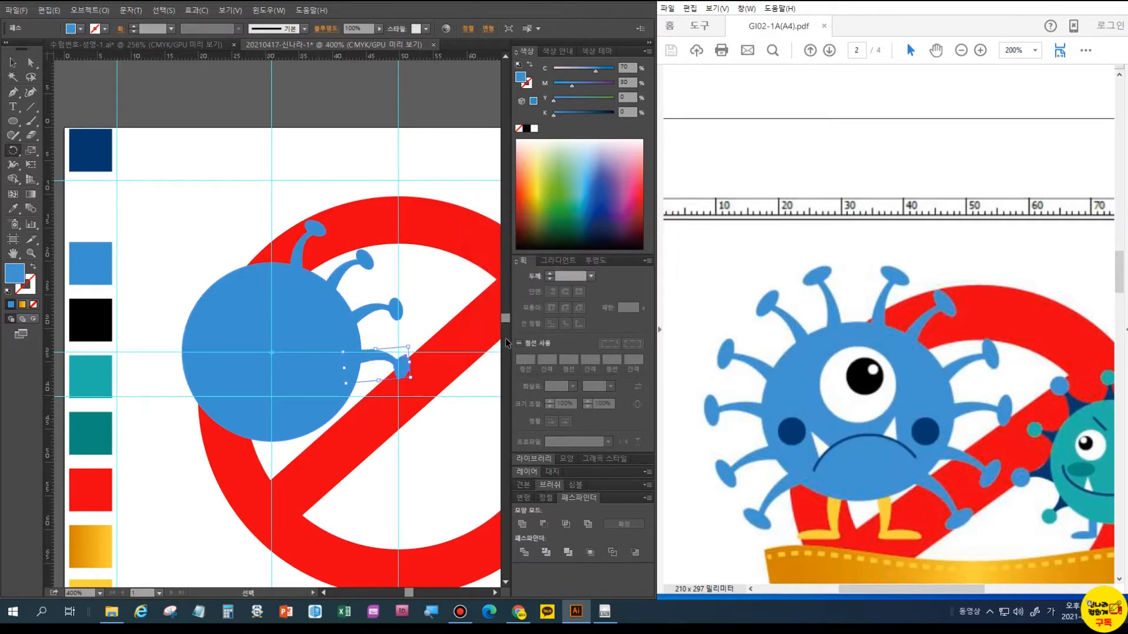
key("ctrl+shift+a")
Mirror a copy of all seven right-hand spikes across the vertical axis through the blue circle's centre
left_click(10, 63)
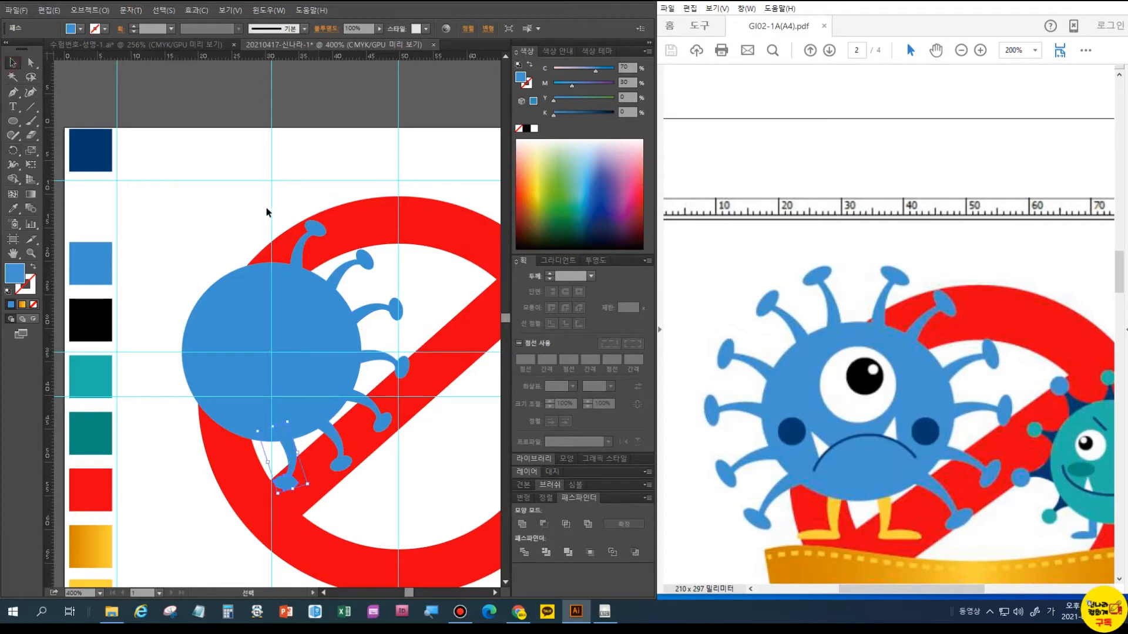
left_click(301, 241, "shift")
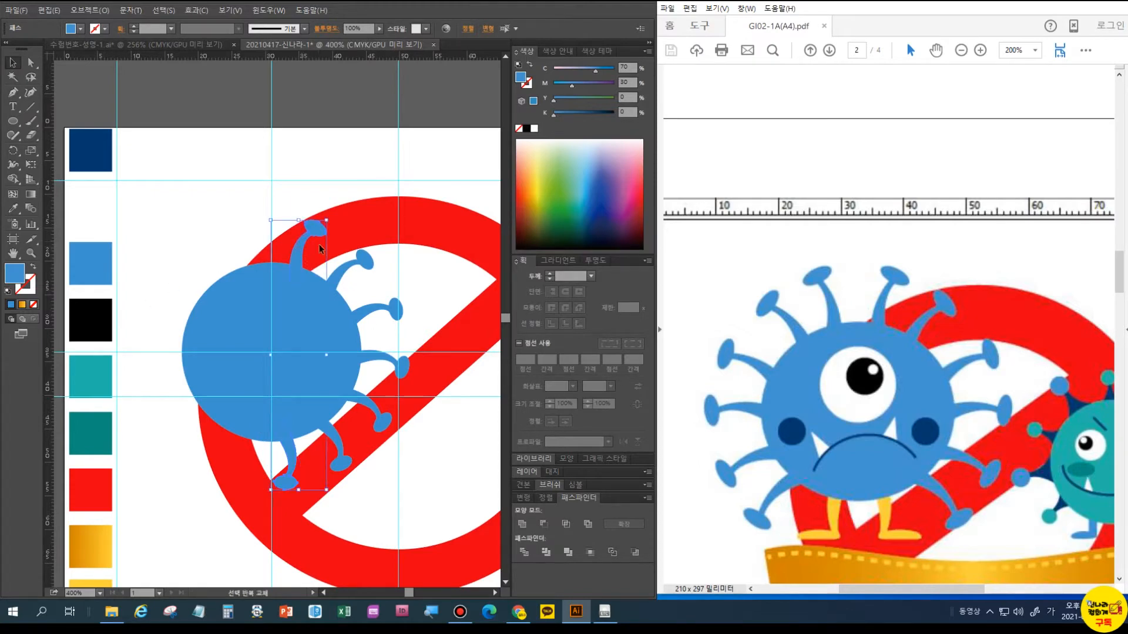
left_click(363, 258, "shift")
left_click(394, 310, "shift")
left_click(402, 367, "shift")
left_click(402, 367, "shift")
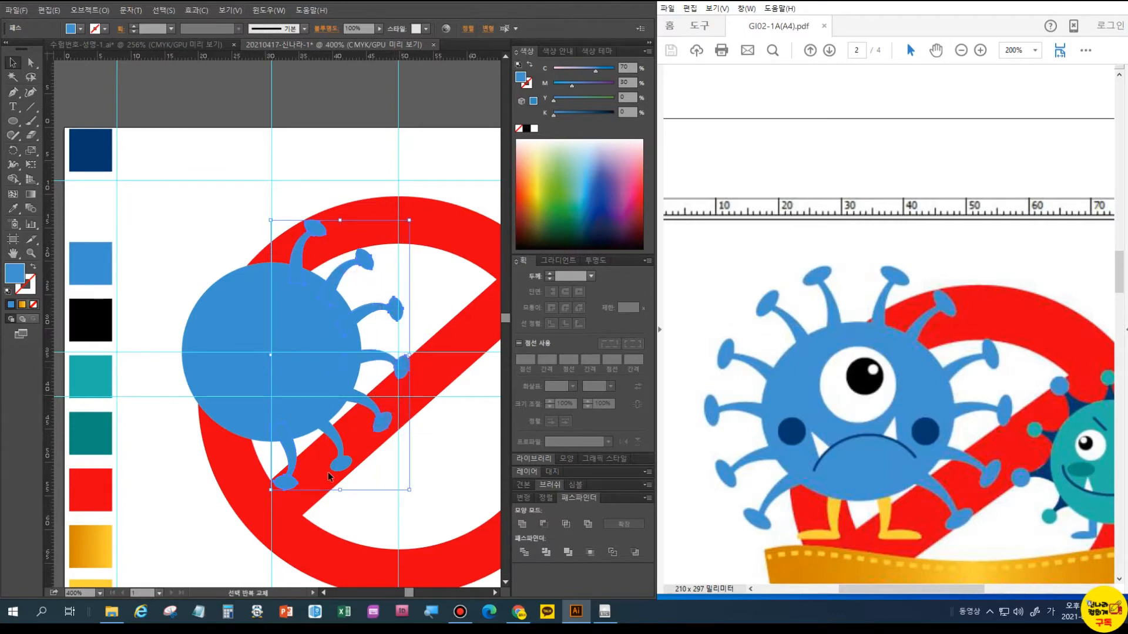
left_click(292, 456, "shift")
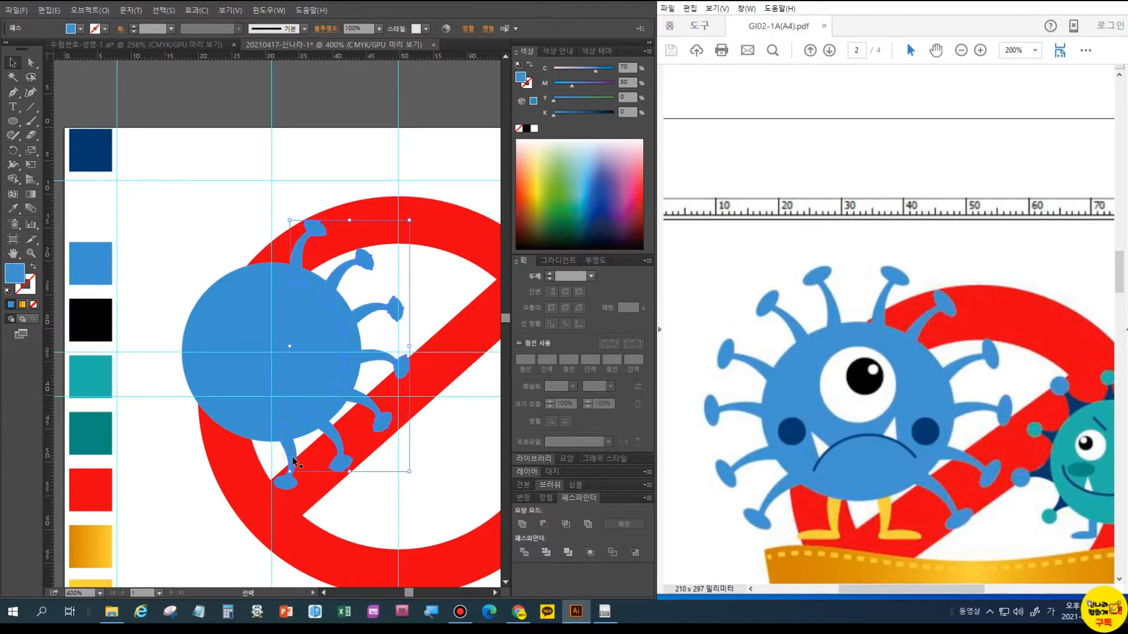
left_click(289, 480, "shift")
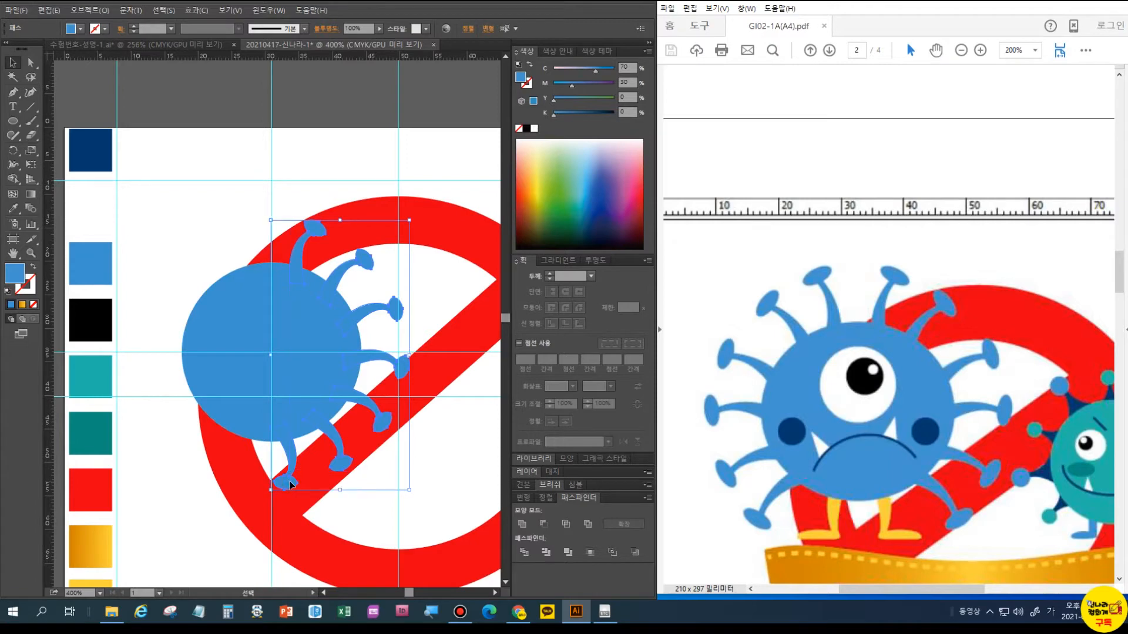
left_click(13, 151)
left_click_drag(17, 154, 42, 156)
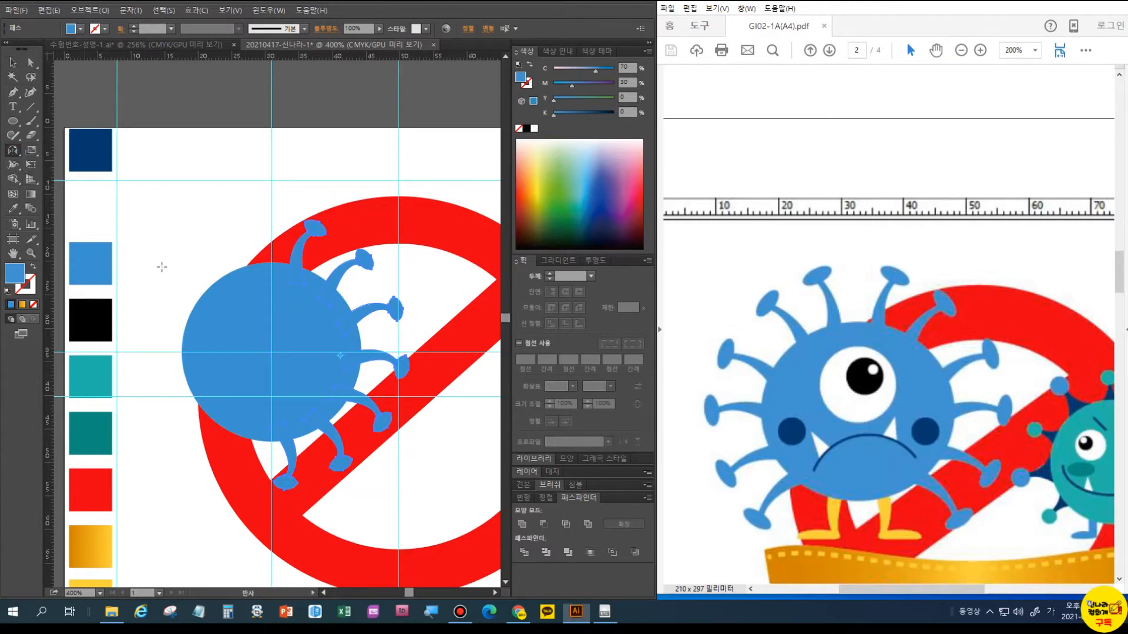
left_click(271, 353, "alt")
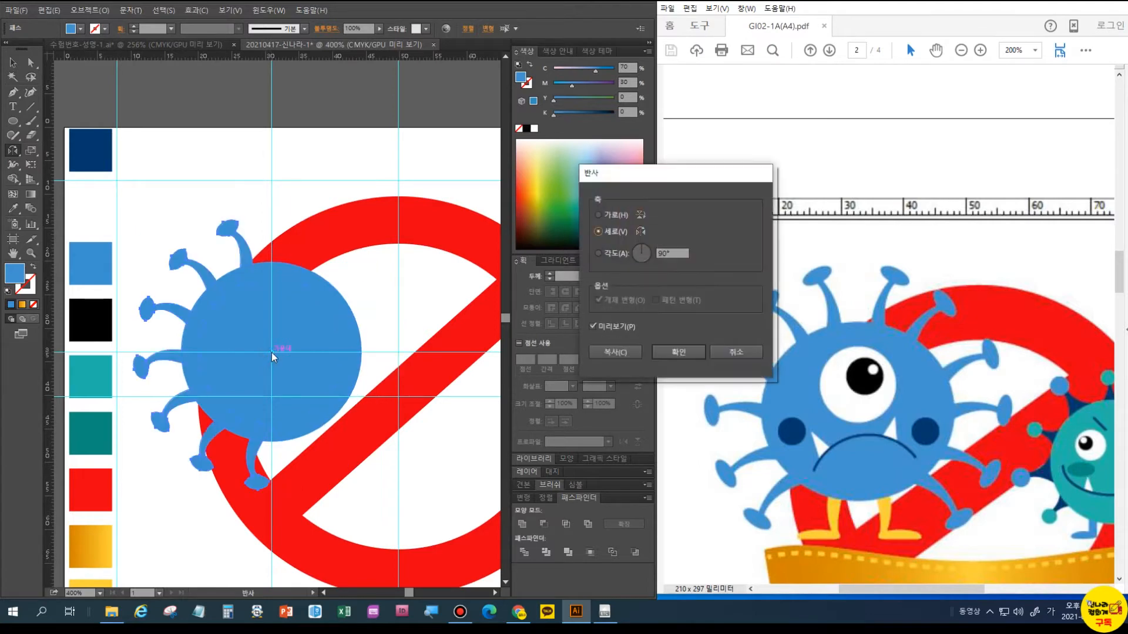
left_click(622, 354)
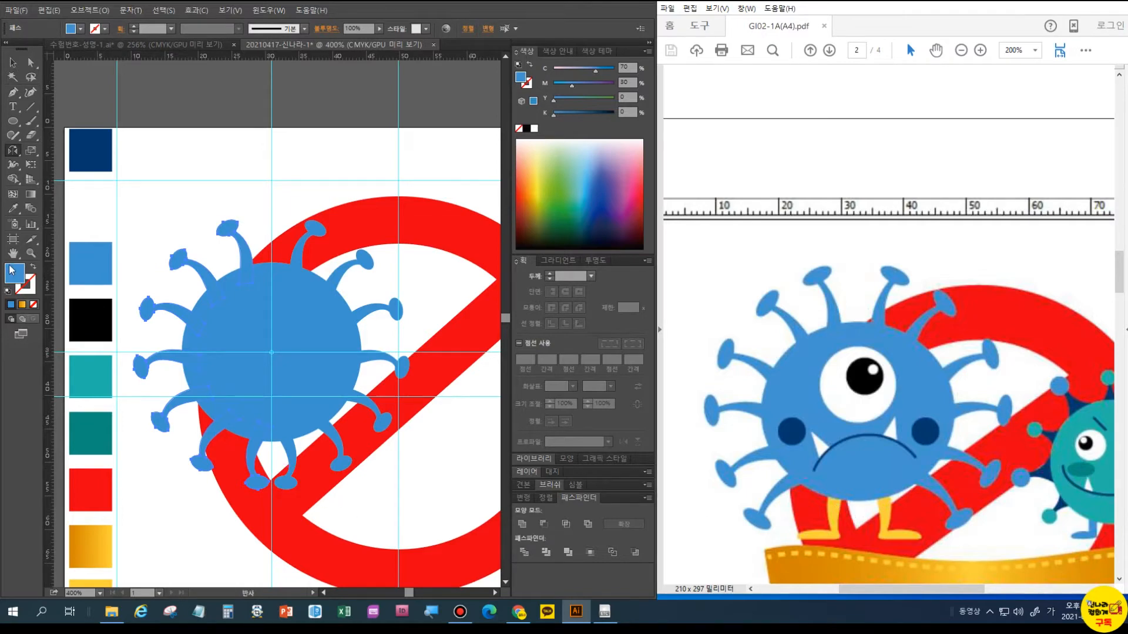
left_click(13, 208)
left_click(100, 581)
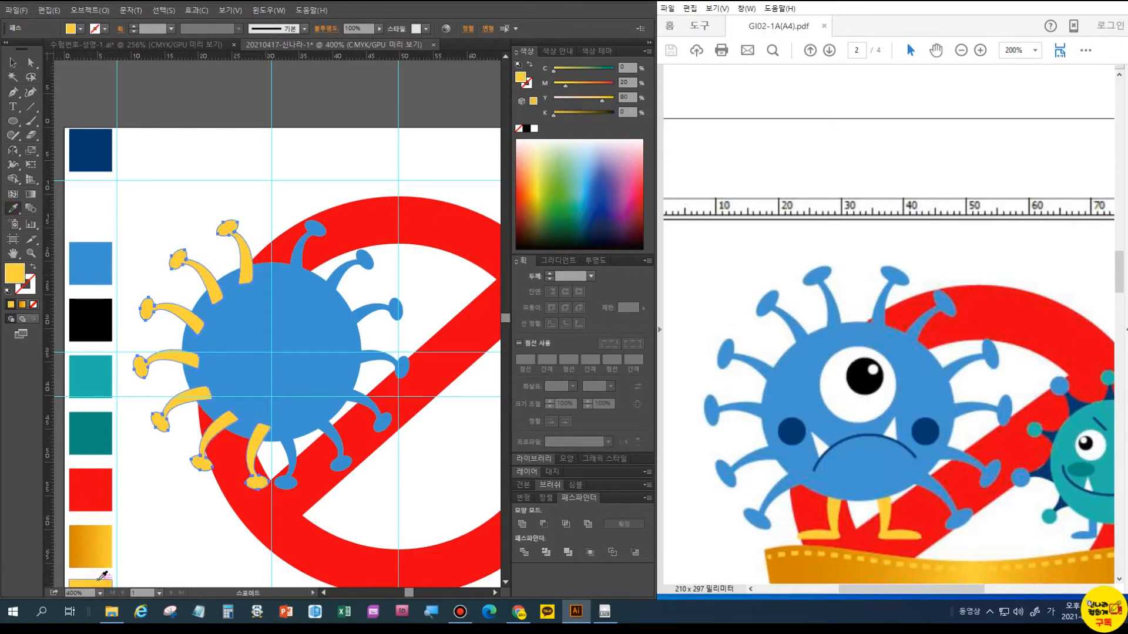
key("ctrl+z")
left_click(188, 545, "ctrl")
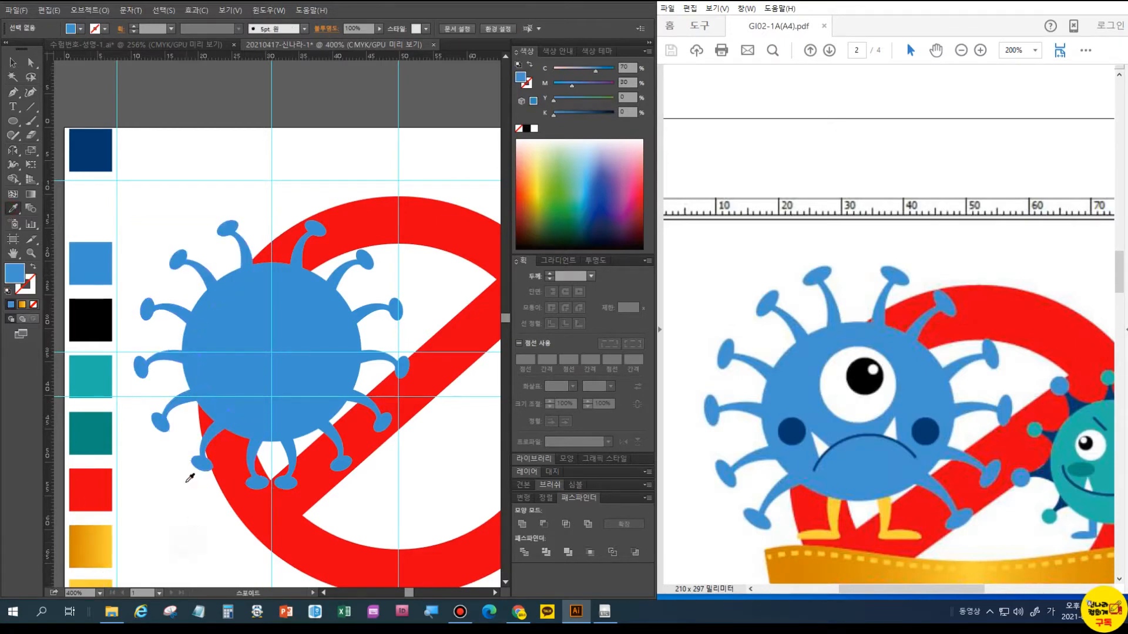
Recolour the mirrored spike just left of the circle's lowest point with the yellow swatch
key("v")
left_click(251, 458)
left_click(13, 208)
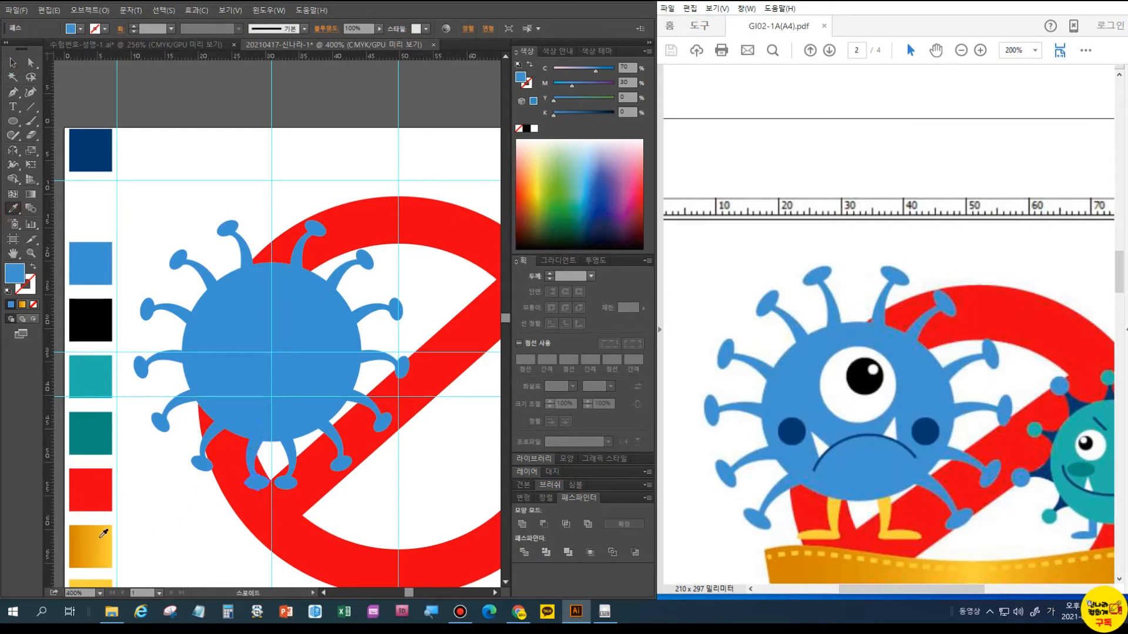
left_click(101, 581)
Delete the blue spike directly to the right of the yellow leg
left_click(13, 64)
left_click(291, 455)
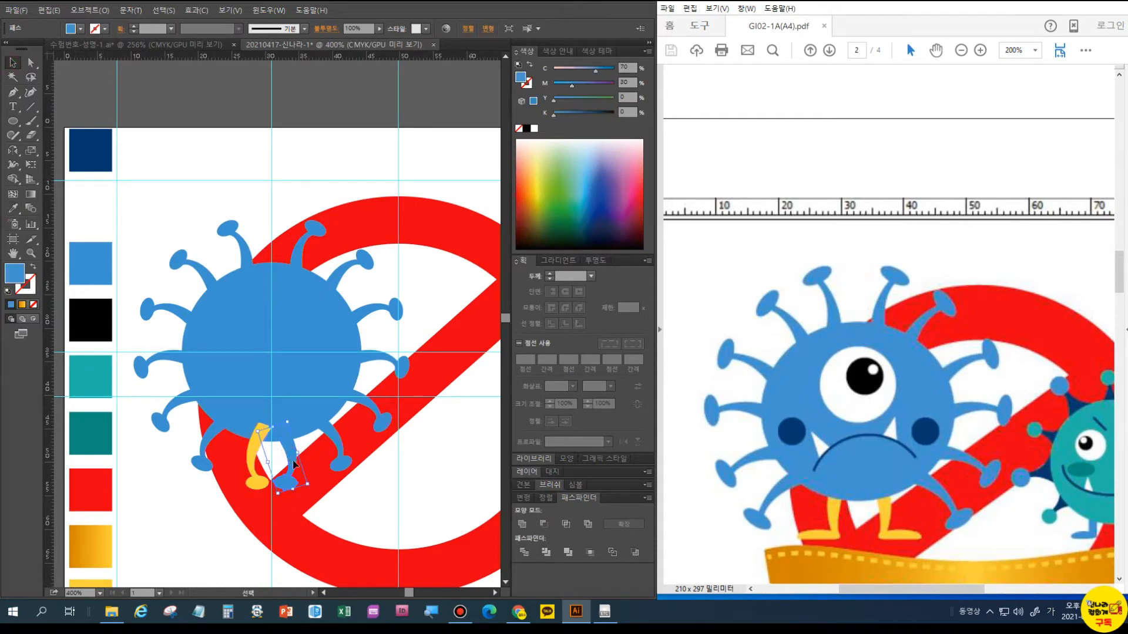
key("Delete")
key("a")
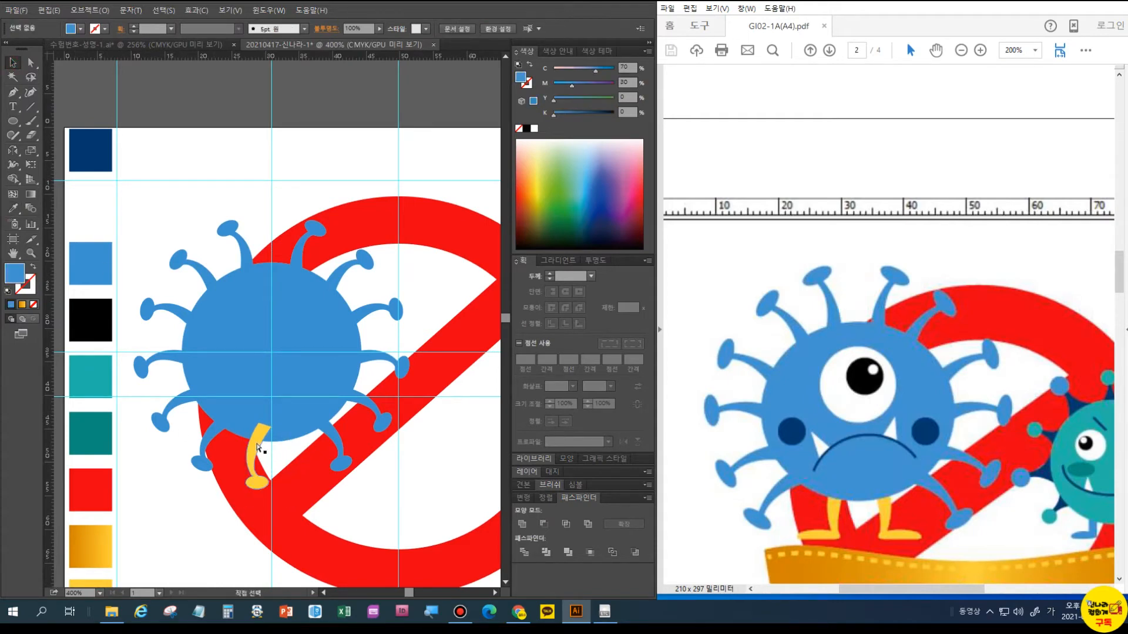
Nudge the yellow leg slightly left, away from the blue circle's vertical centre line
scroll(257, 446, "up", 2)
left_click_drag(297, 471, 329, 247)
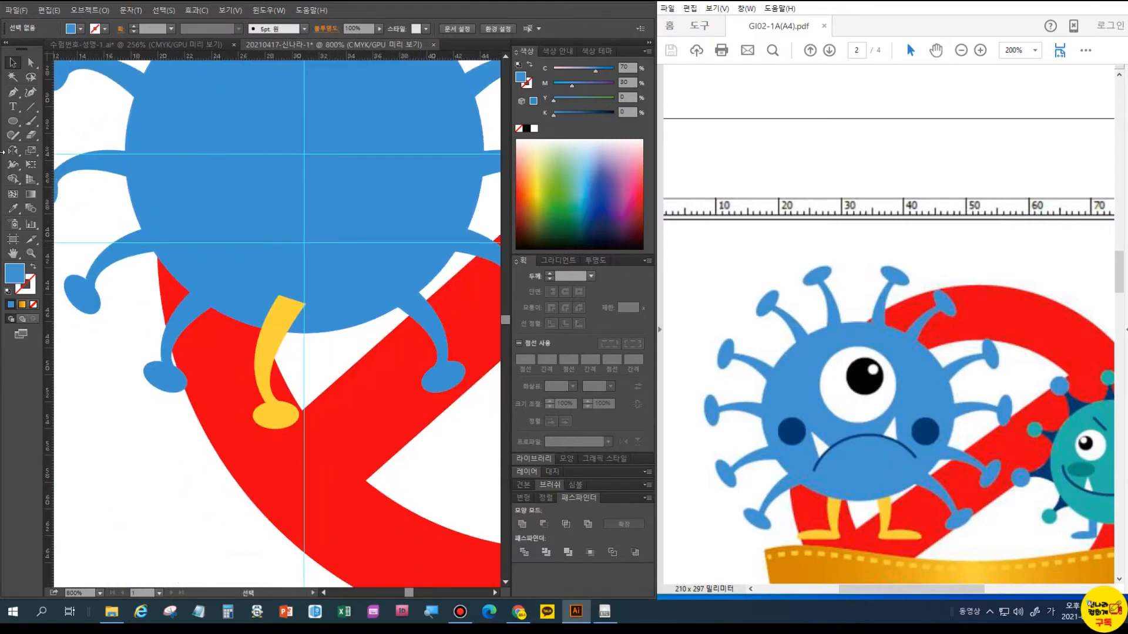
left_click(273, 344)
key("Left")
key("Left")
key("Left")
key("Left")
key("Left")
key("Left")
key("Left")
key("Left")
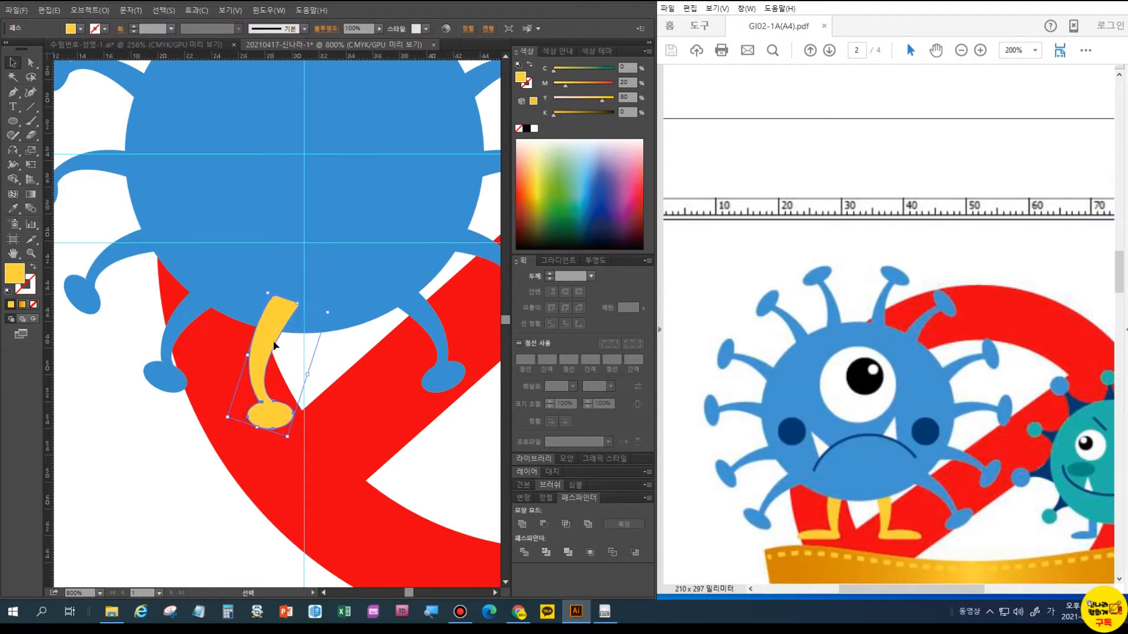
key("Left")
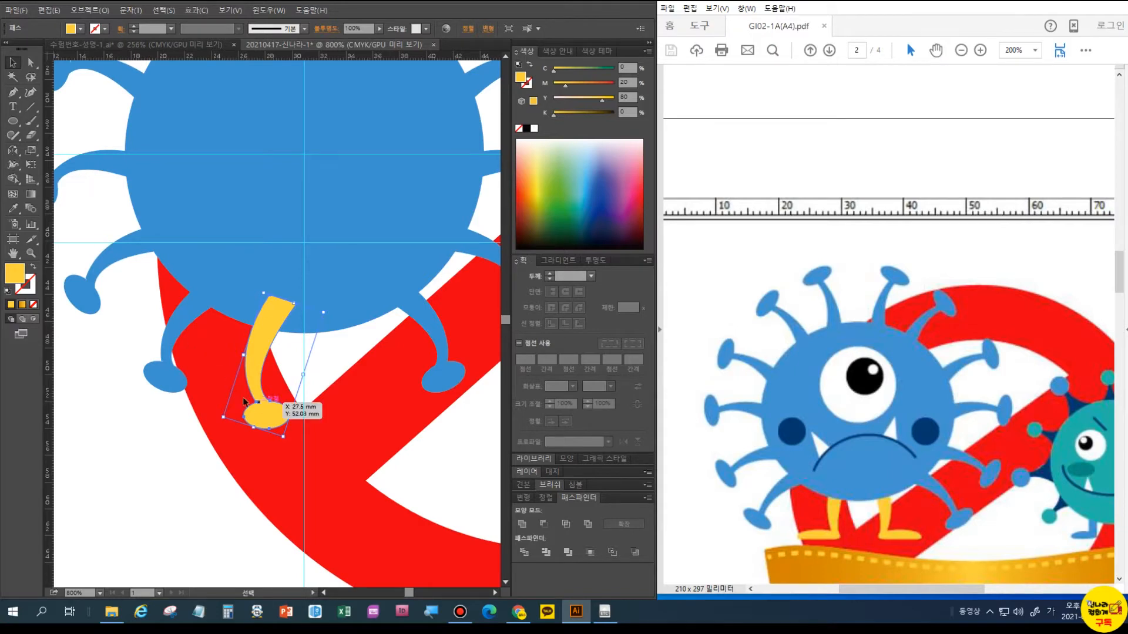
Cut the oval end off the yellow leg at the ankle with the Knife tool and delete it
key("ctrl+plus")
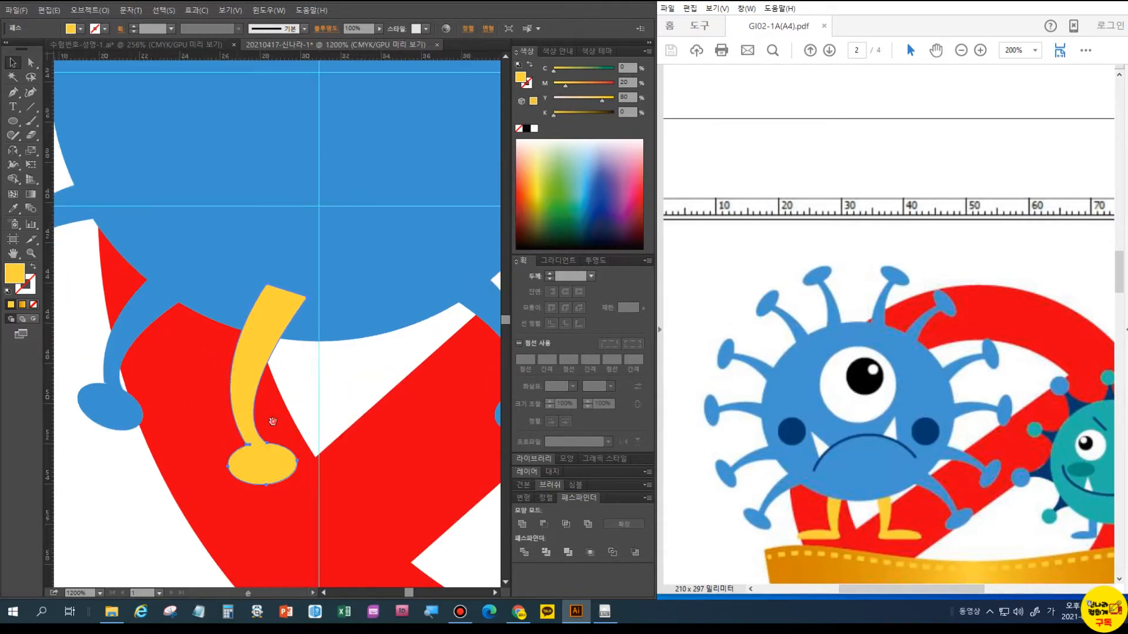
left_click_drag(273, 421, 283, 349)
left_click(260, 369)
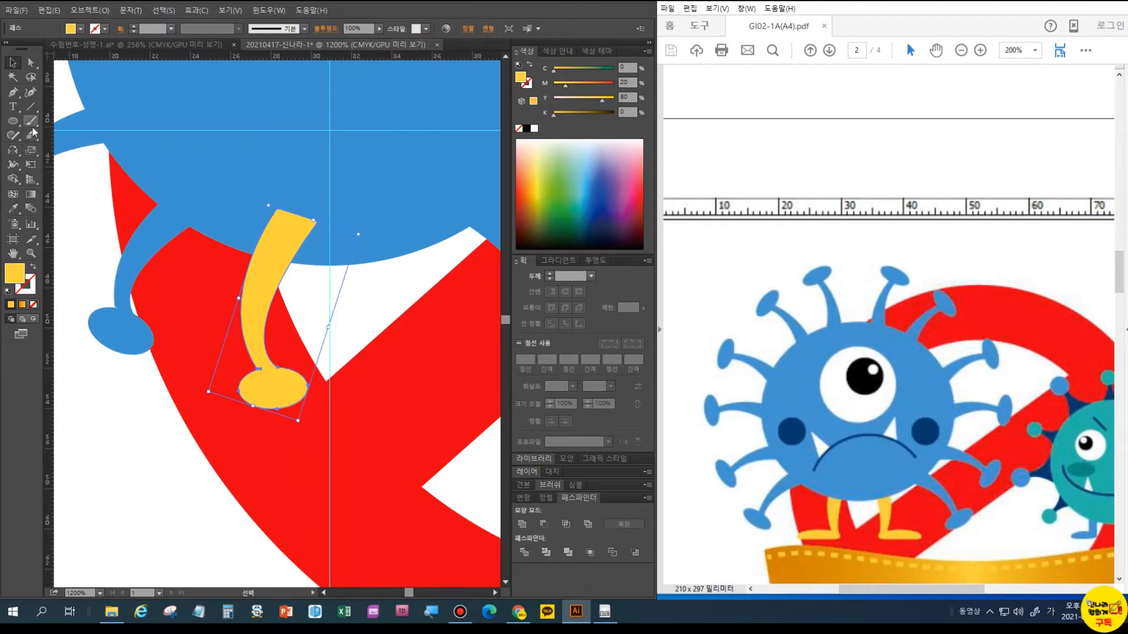
left_click(32, 108)
left_click(32, 121)
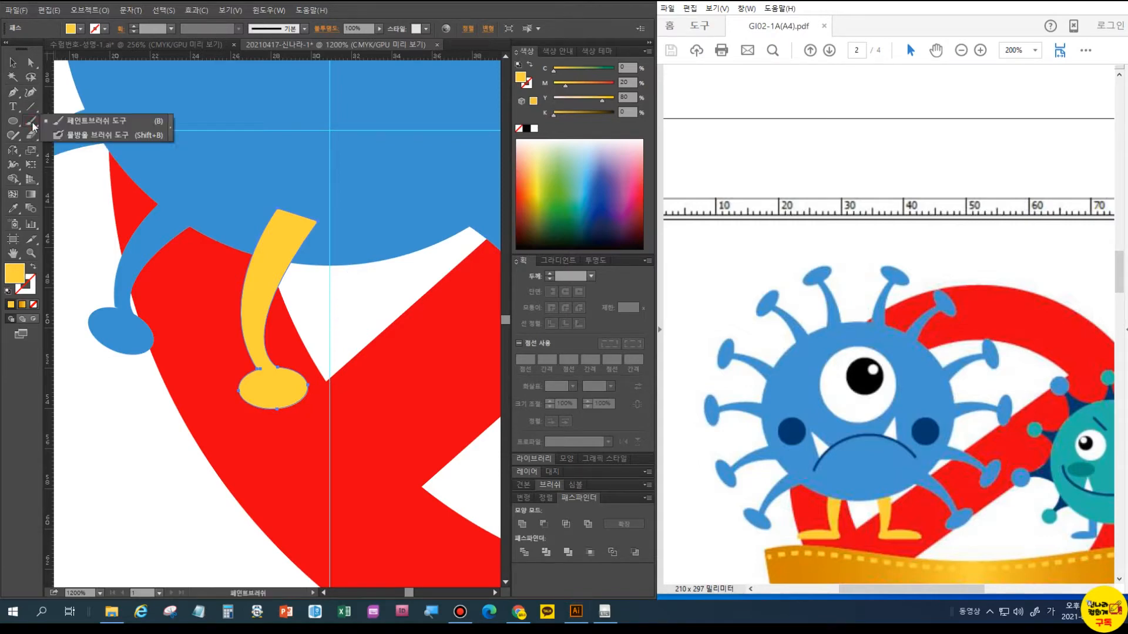
left_click(12, 122)
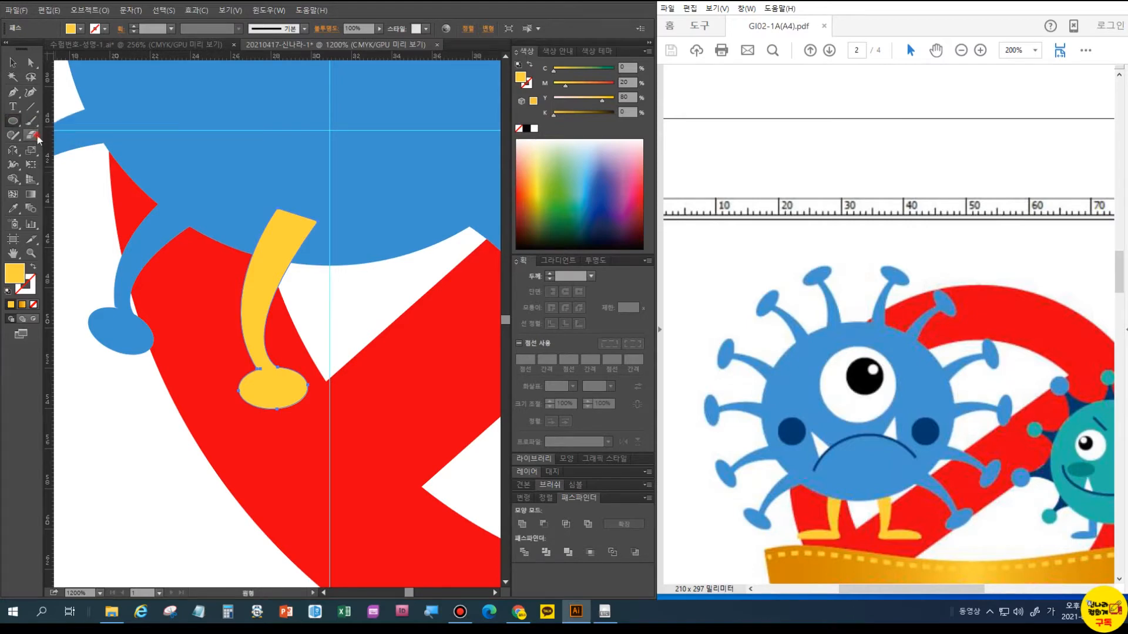
left_click(37, 134)
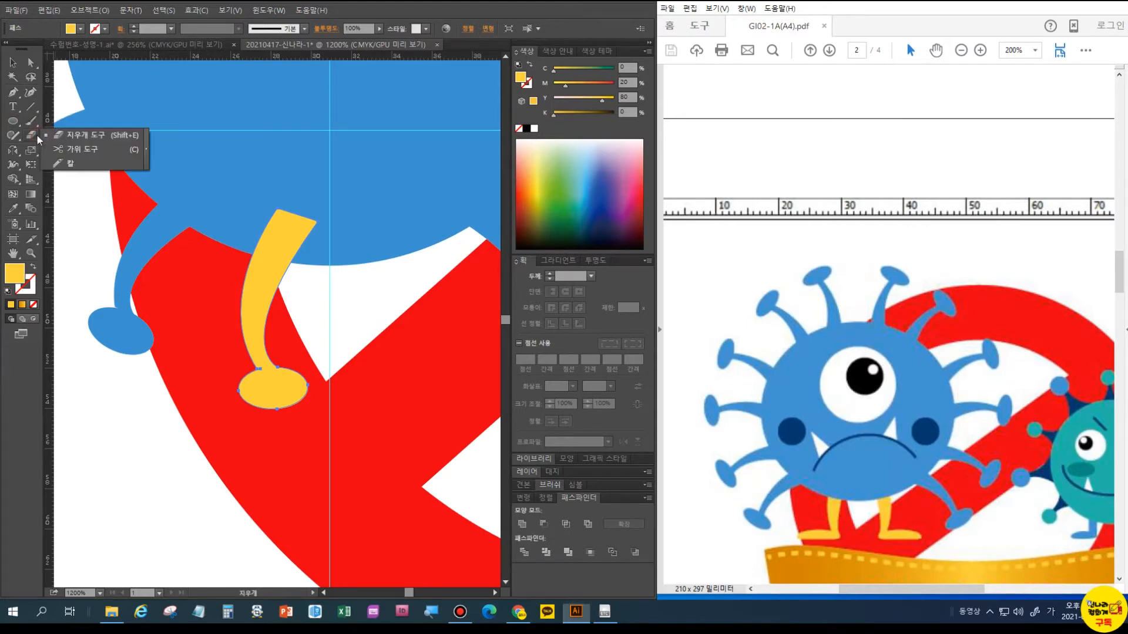
left_click(60, 161)
left_click_drag(249, 363, 285, 373)
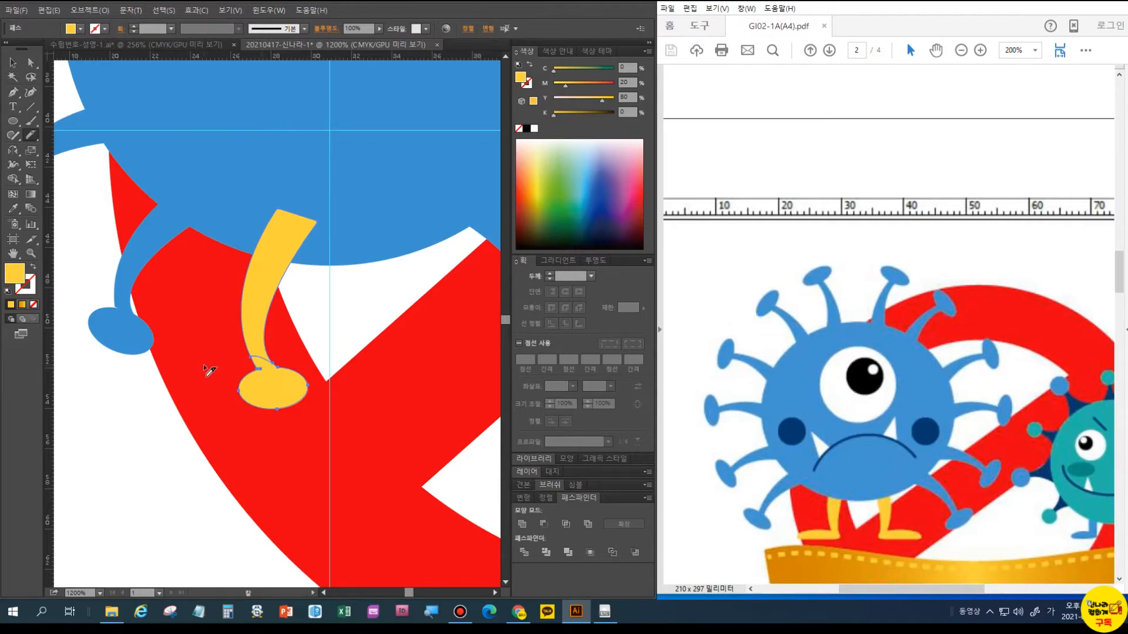
key("v")
left_click(275, 384)
key("Delete")
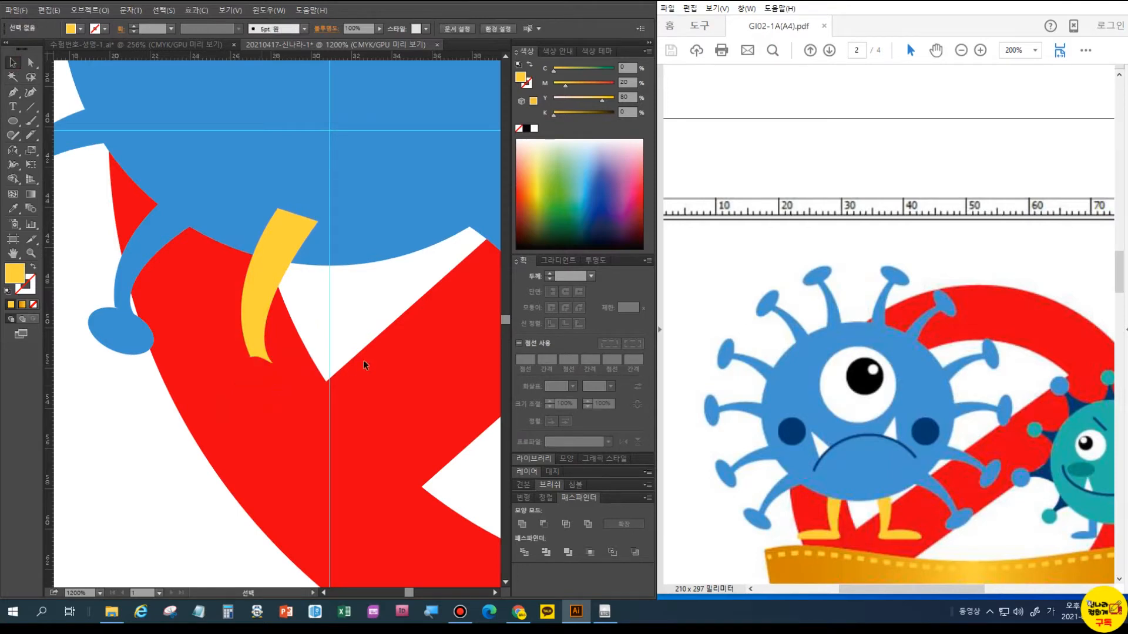
Draw a flat-bottomed foot pointing left at the lower end of the yellow leg with the Pen tool
left_click(12, 92)
left_click(272, 363)
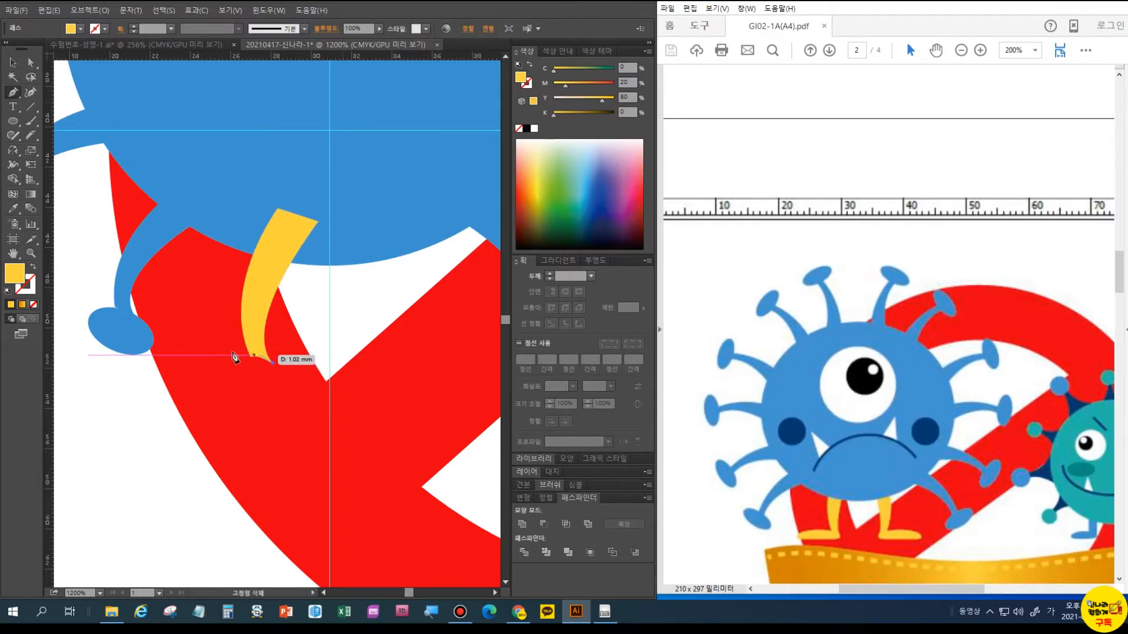
left_click_drag(208, 364, 167, 388)
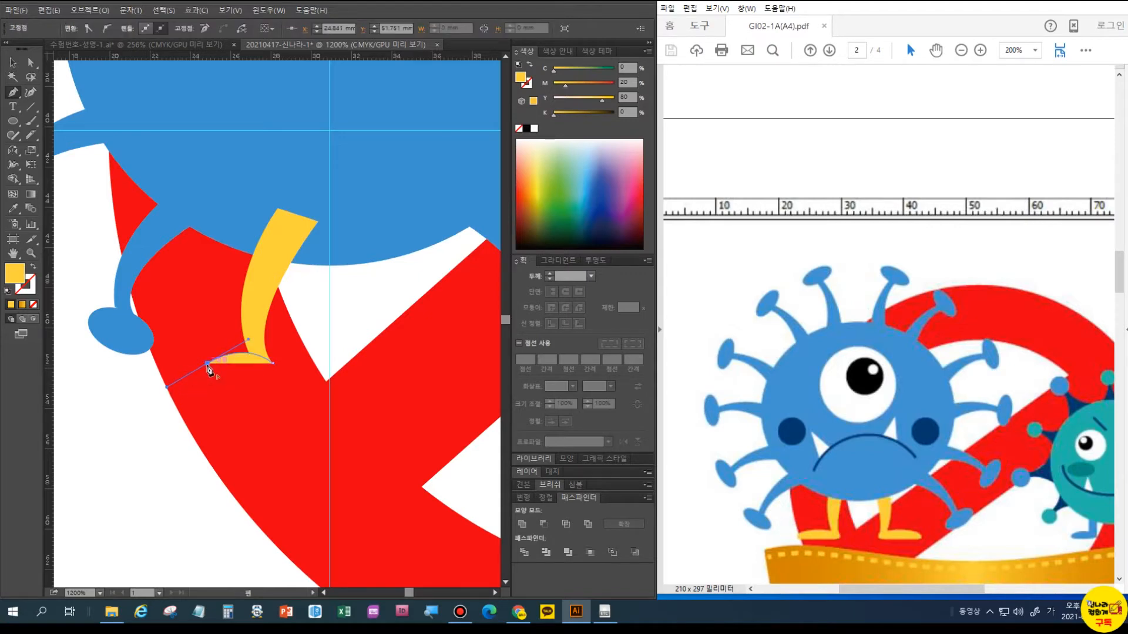
left_click_drag(207, 364, 274, 375)
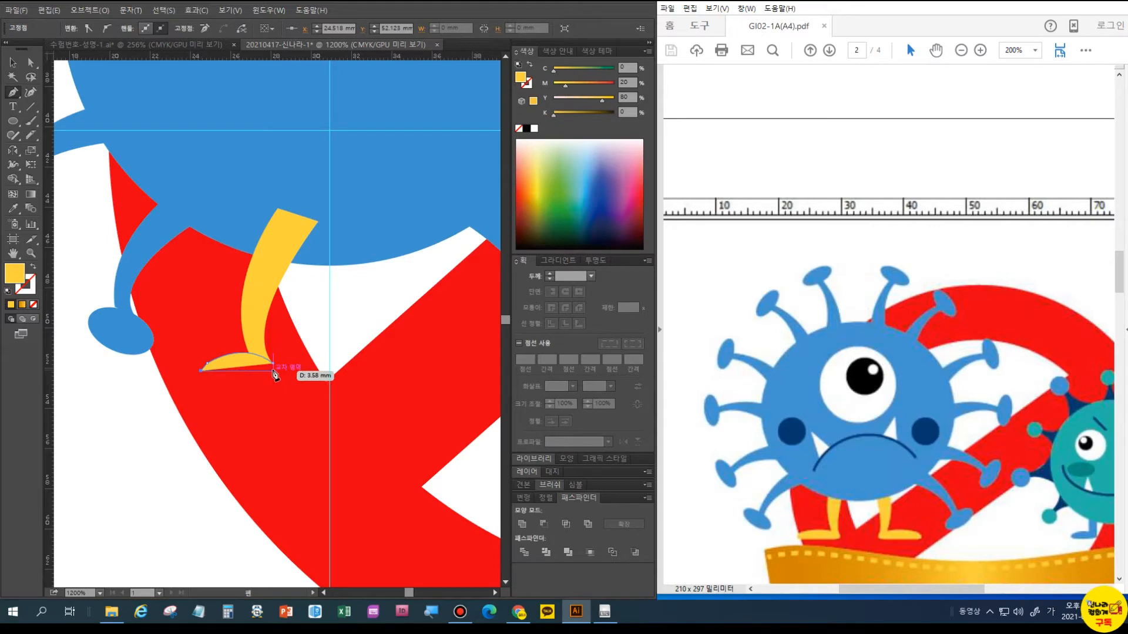
left_click(272, 371)
left_click(273, 363)
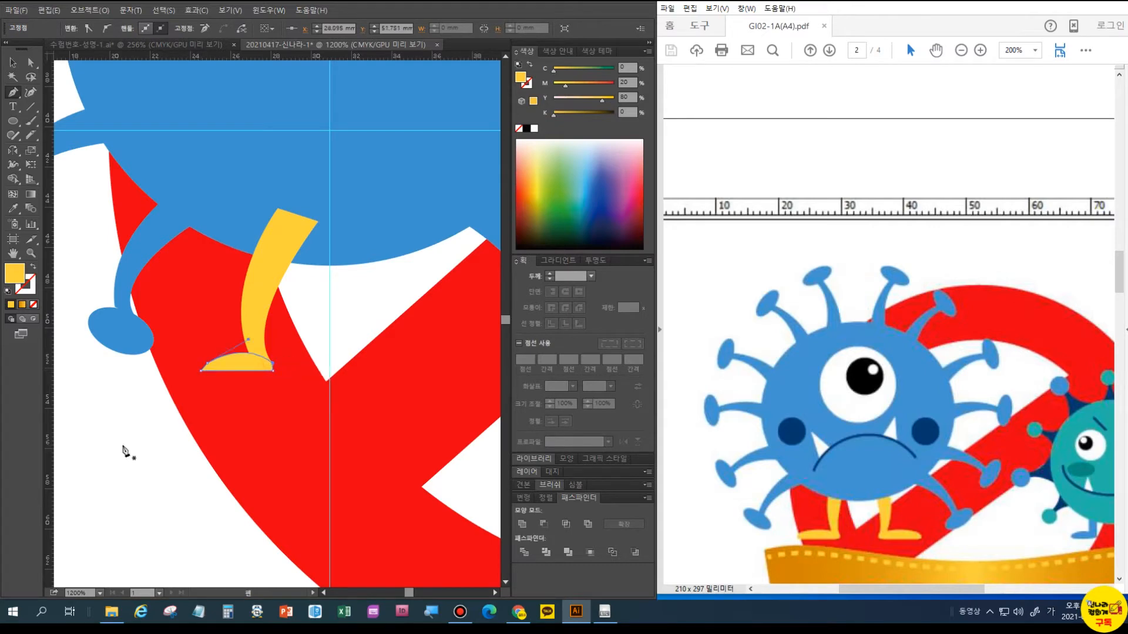
left_click(275, 402, "ctrl")
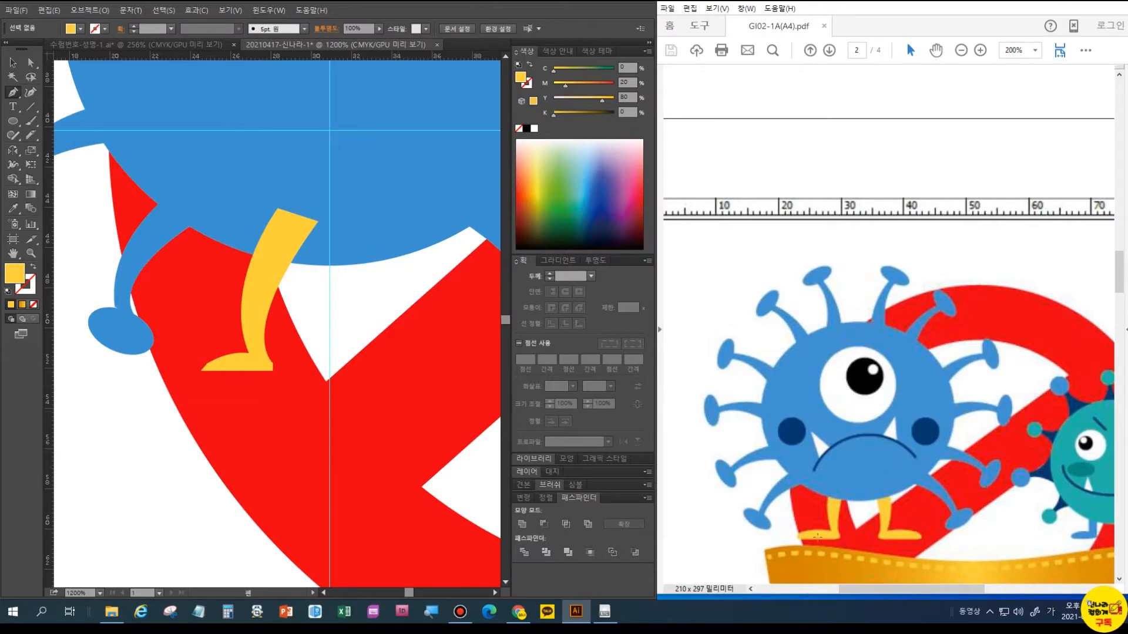
Delete the pen-drawn foot below the yellow leg
key("v")
left_click(227, 363)
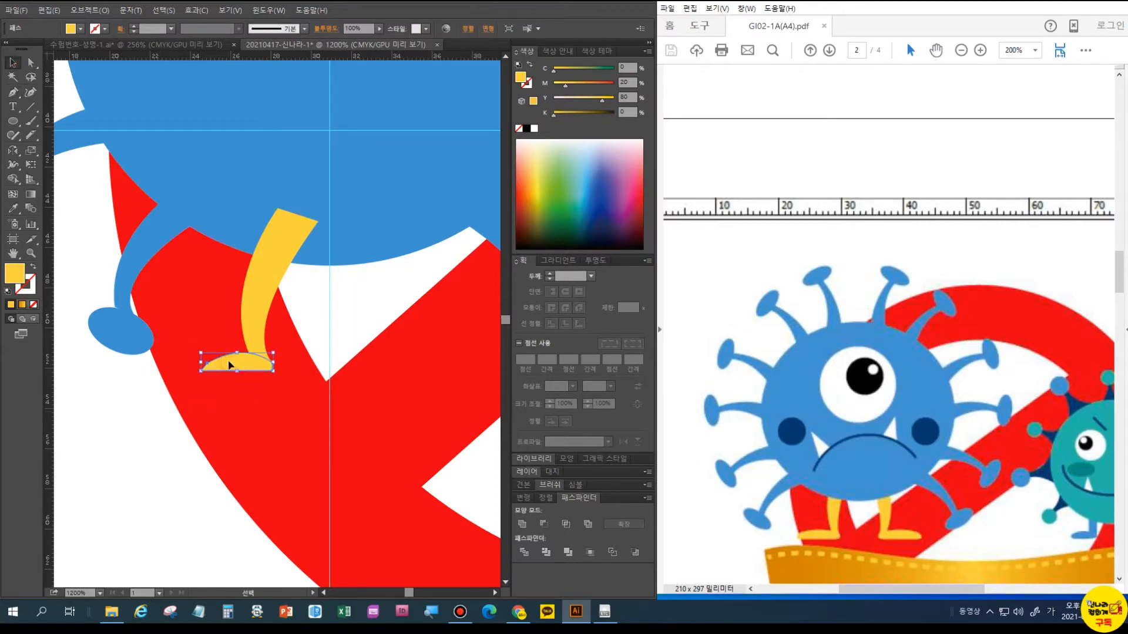
key("Delete")
Draw a yellow ellipse about 4.2 mm wide and 1.3 mm high at the lower end of the leg as the foot
left_click(12, 121)
mouse_move(209, 355)
left_mouse_down()
mouse_move(283, 402)
mouse_move(292, 384)
mouse_move(279, 383)
left_mouse_up()
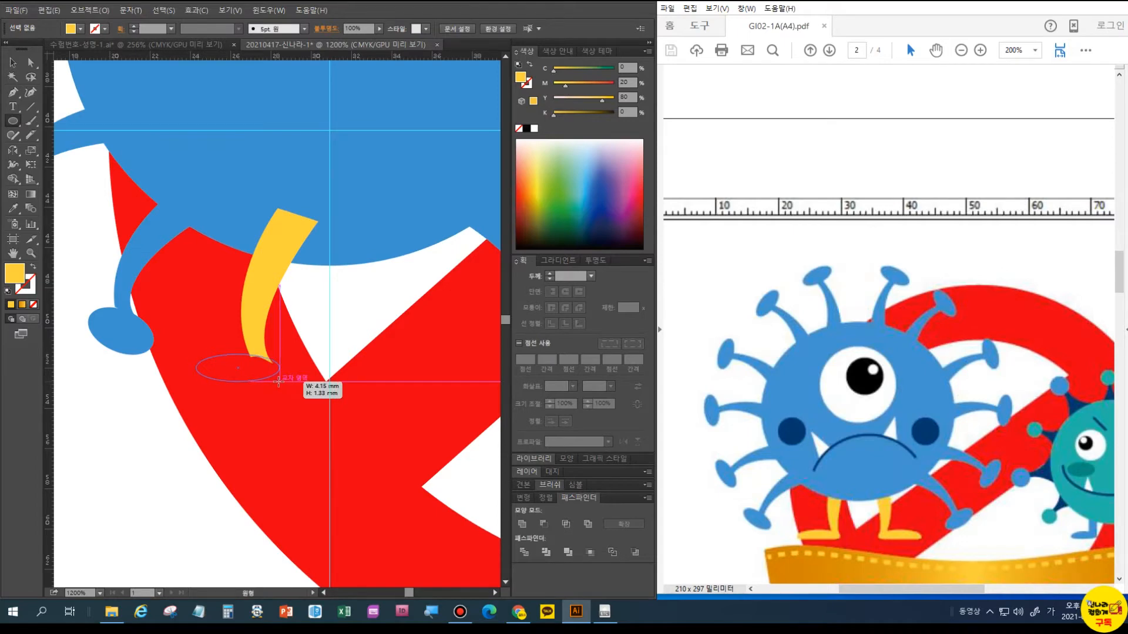
left_click_drag(279, 382, 279, 382)
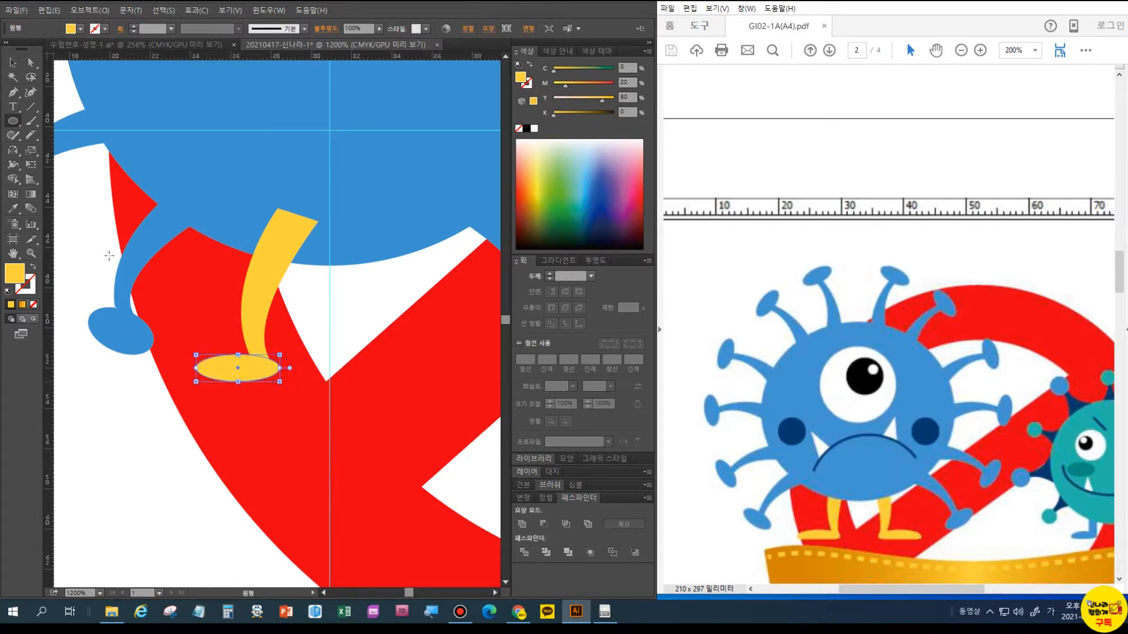
Flatten the underside of the foot ellipse by moving its bottom anchor point up
left_click(30, 61)
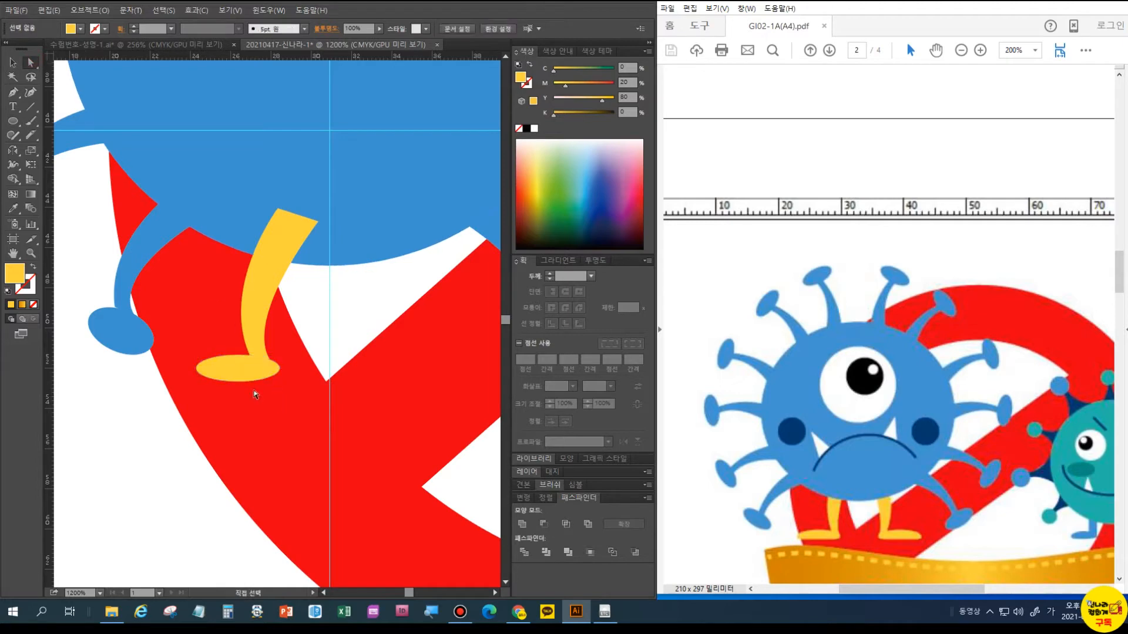
left_click(238, 381)
key("Up")
key("Up")
key("Up")
key("Up")
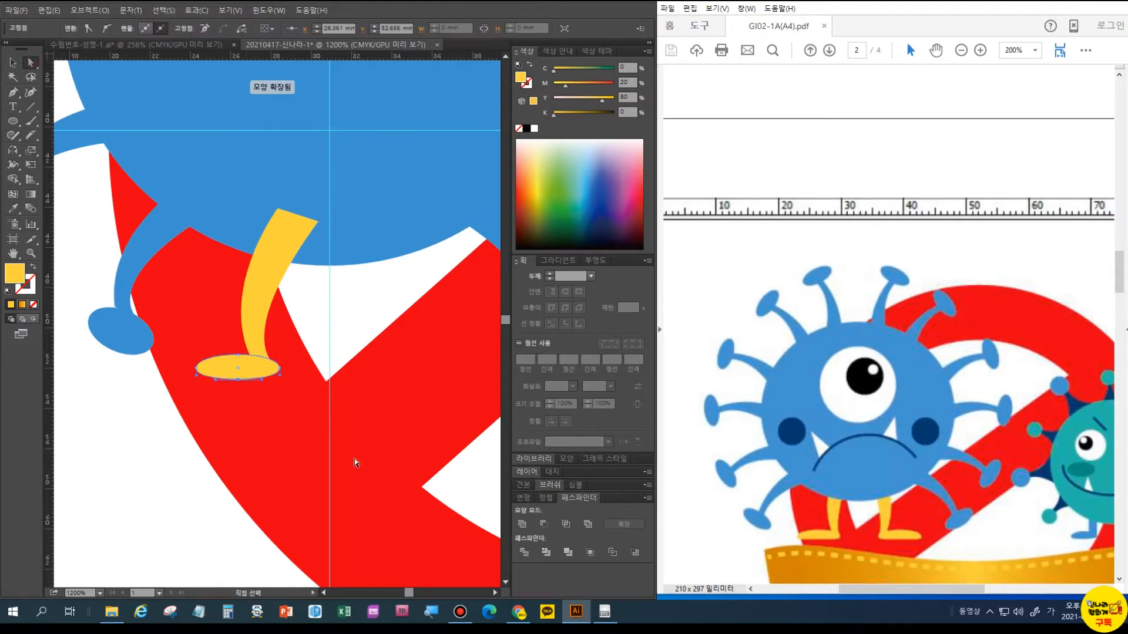
key("Up")
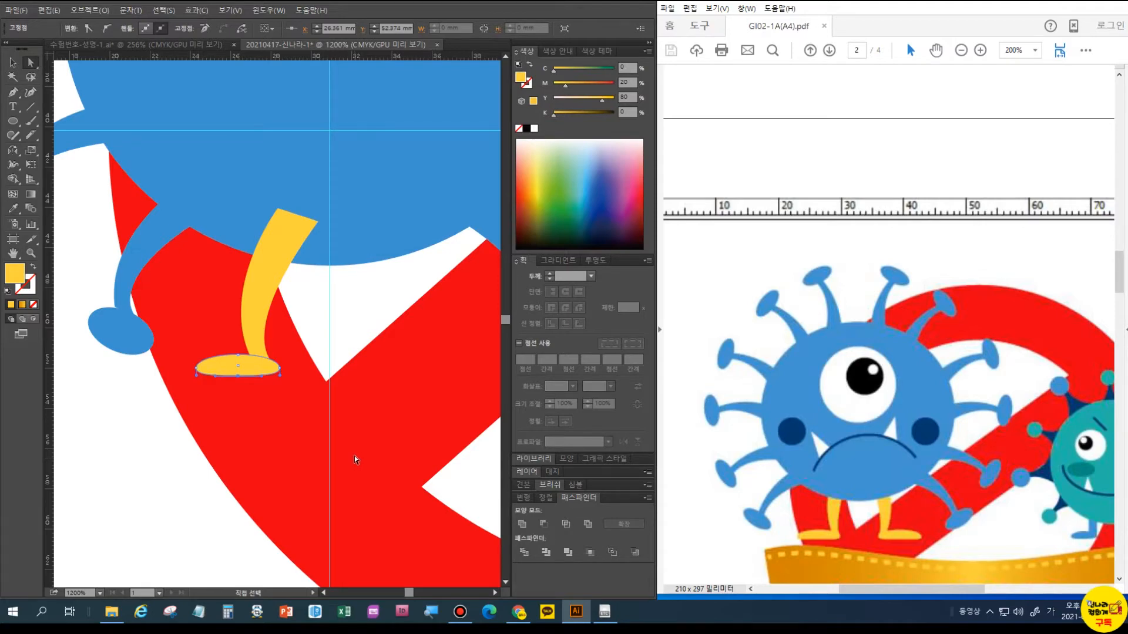
Unite the yellow leg with its foot and mirror a copy across the vertical guide through the virus's centre
left_click(265, 305, "shift")
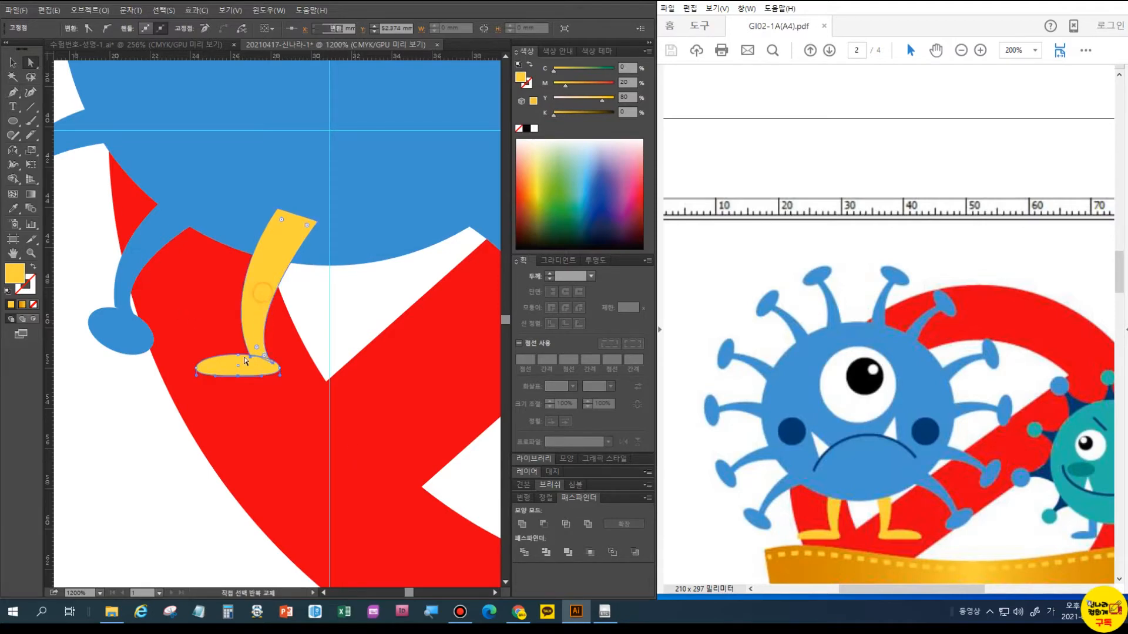
left_click(521, 524)
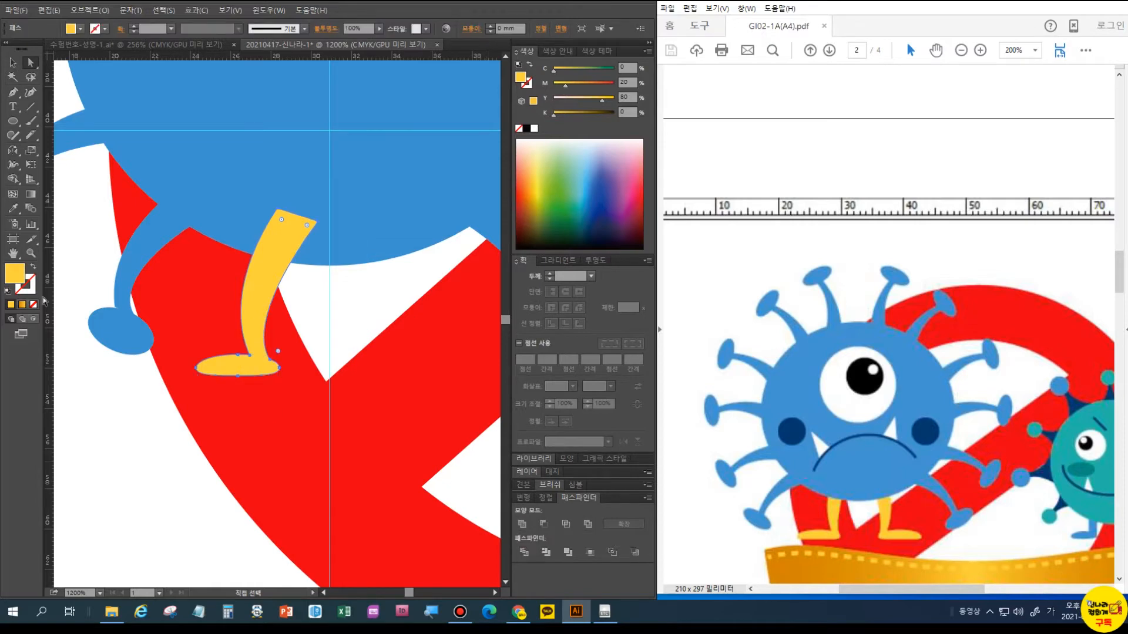
left_click(14, 152)
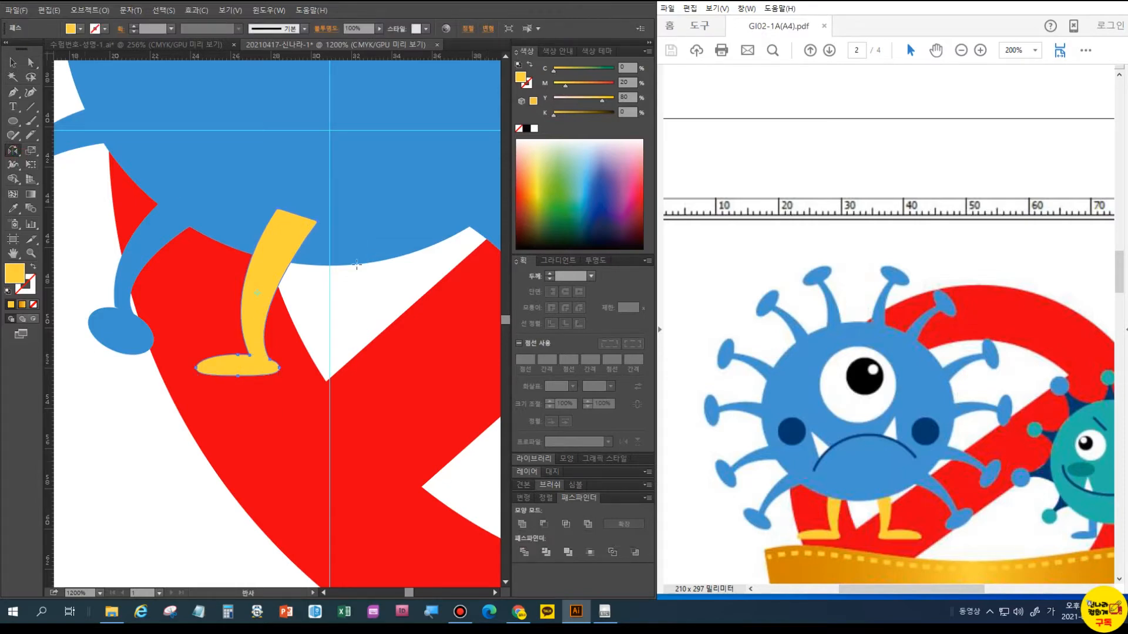
left_click(329, 296, "alt")
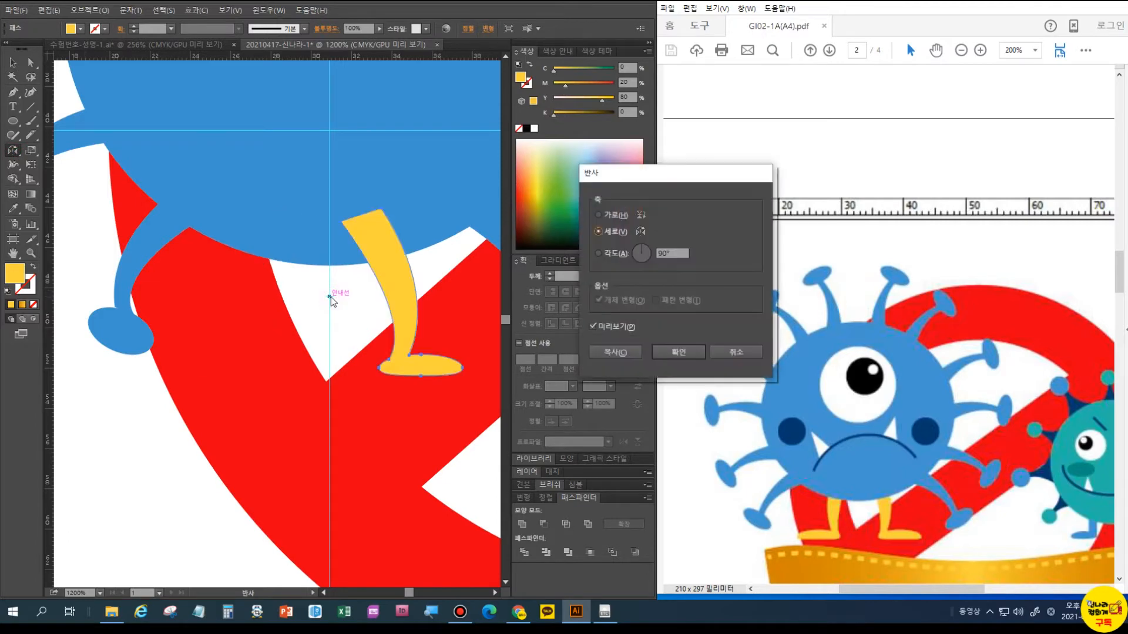
left_click(624, 354)
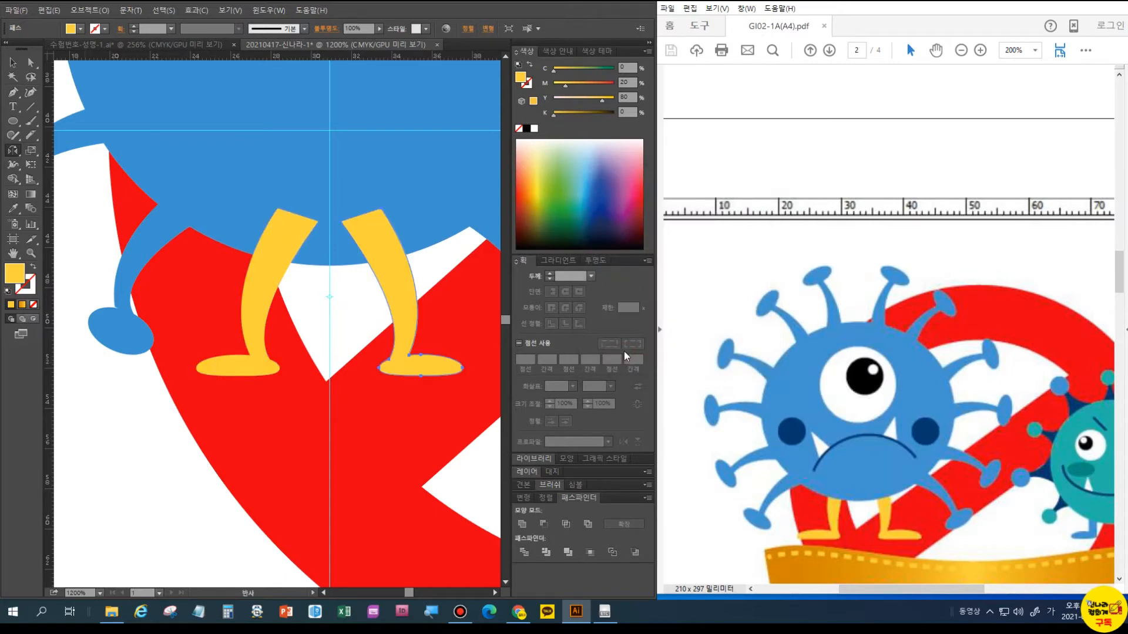
Bring the blue body circle to the front so it covers the upper ends of the yellow legs
double_click(12, 253)
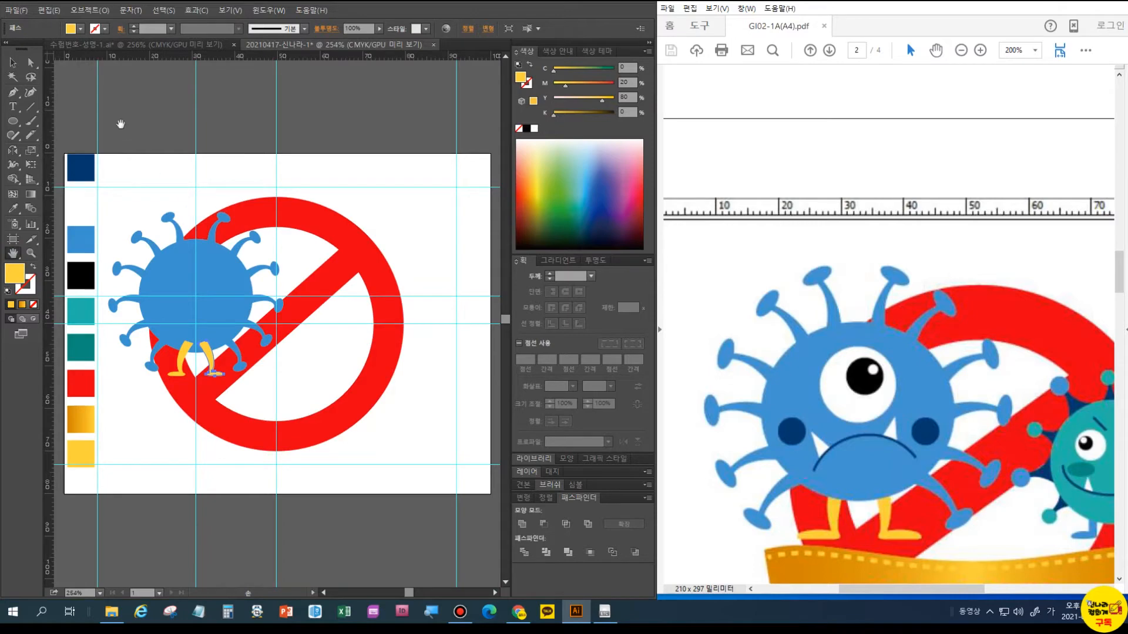
left_click(13, 62)
left_click(205, 164)
left_click(205, 258)
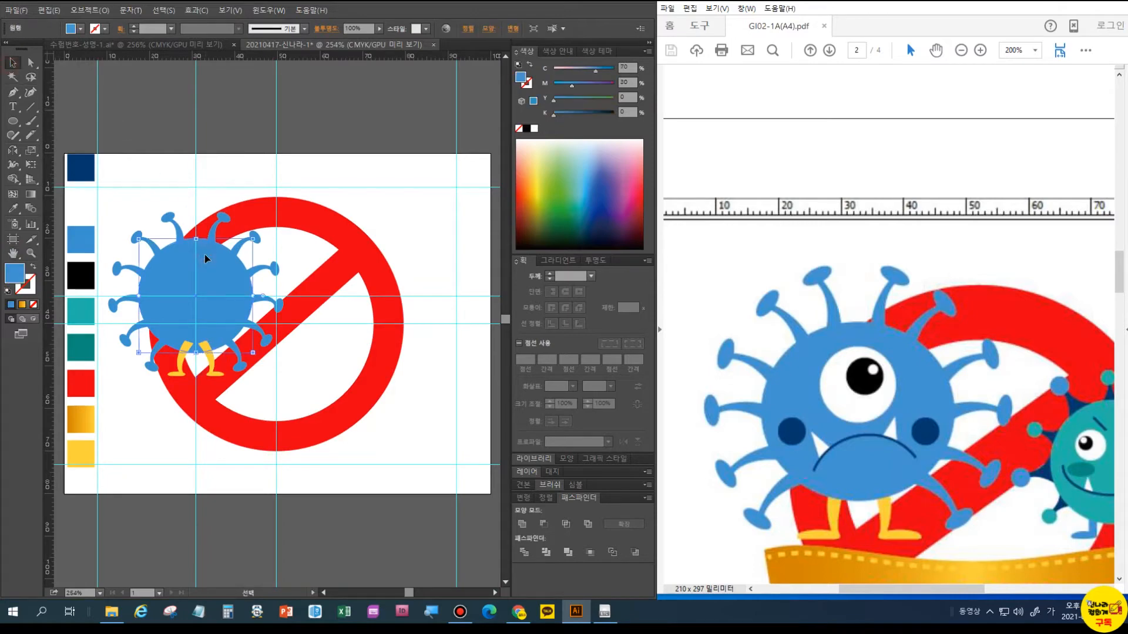
key("ctrl+shift+bracketright")
key("ctrl+plus")
key("ctrl+plus")
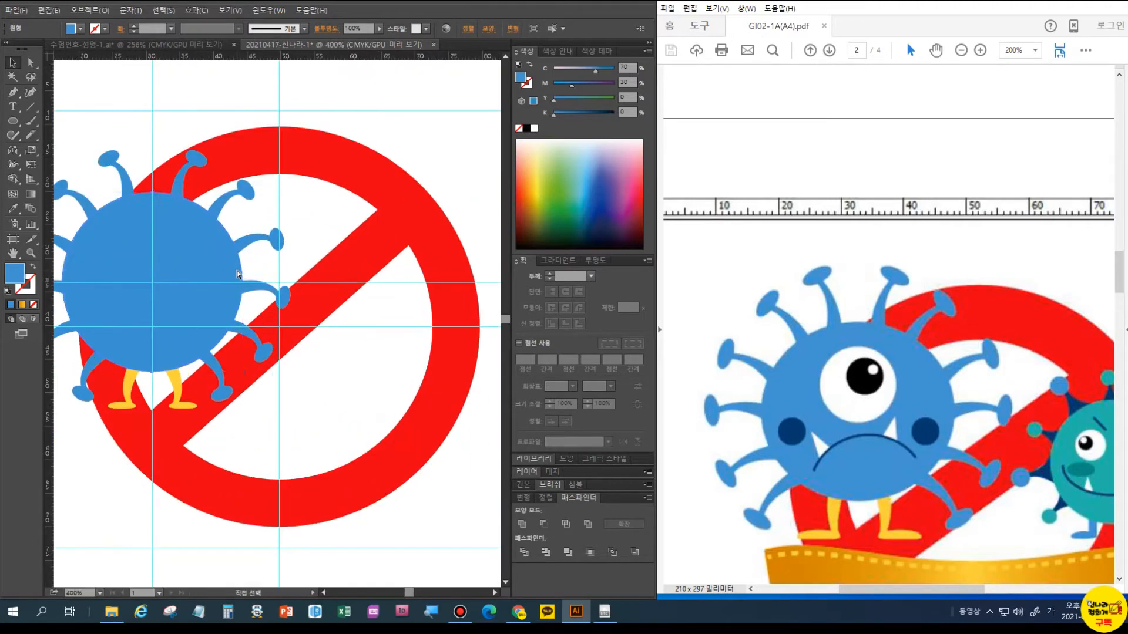
left_click_drag(195, 293, 280, 337)
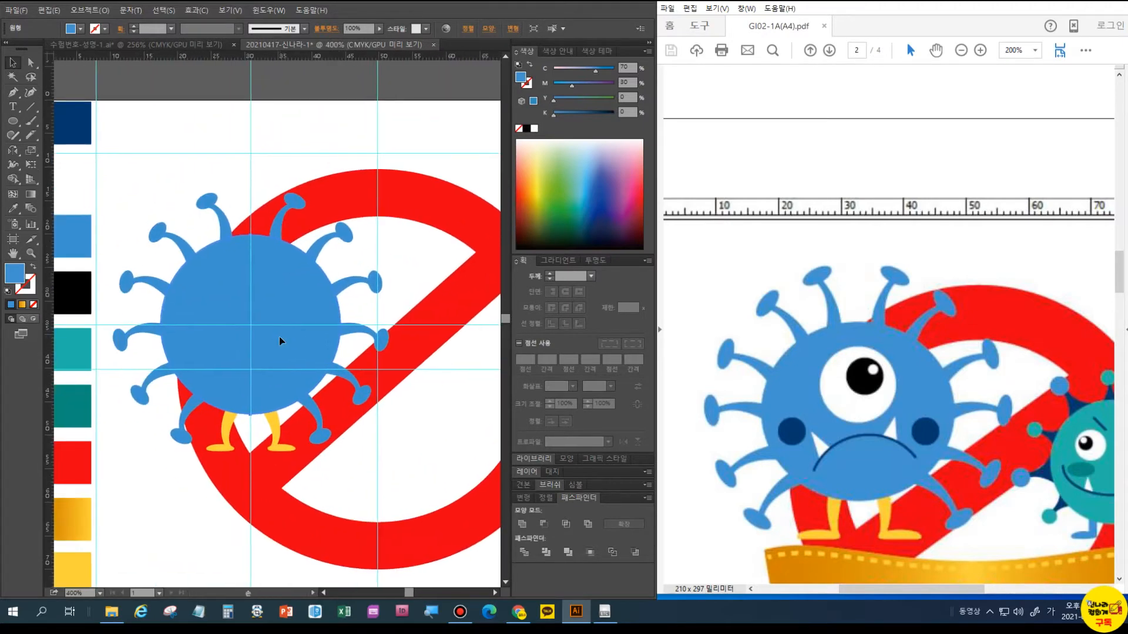
left_click(12, 120)
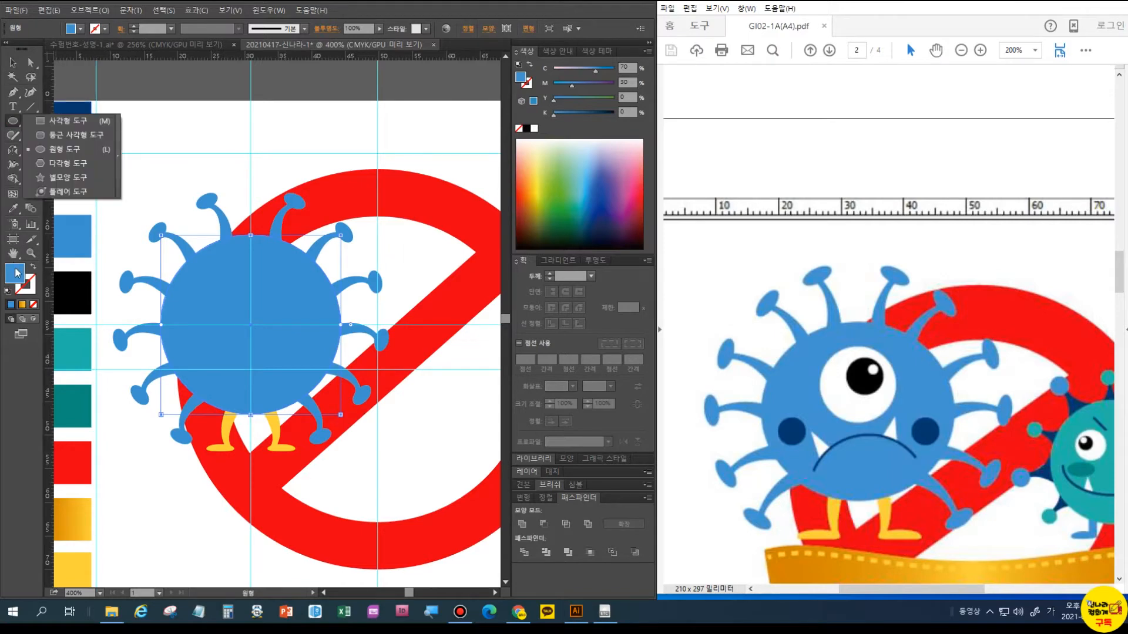
left_click(12, 208)
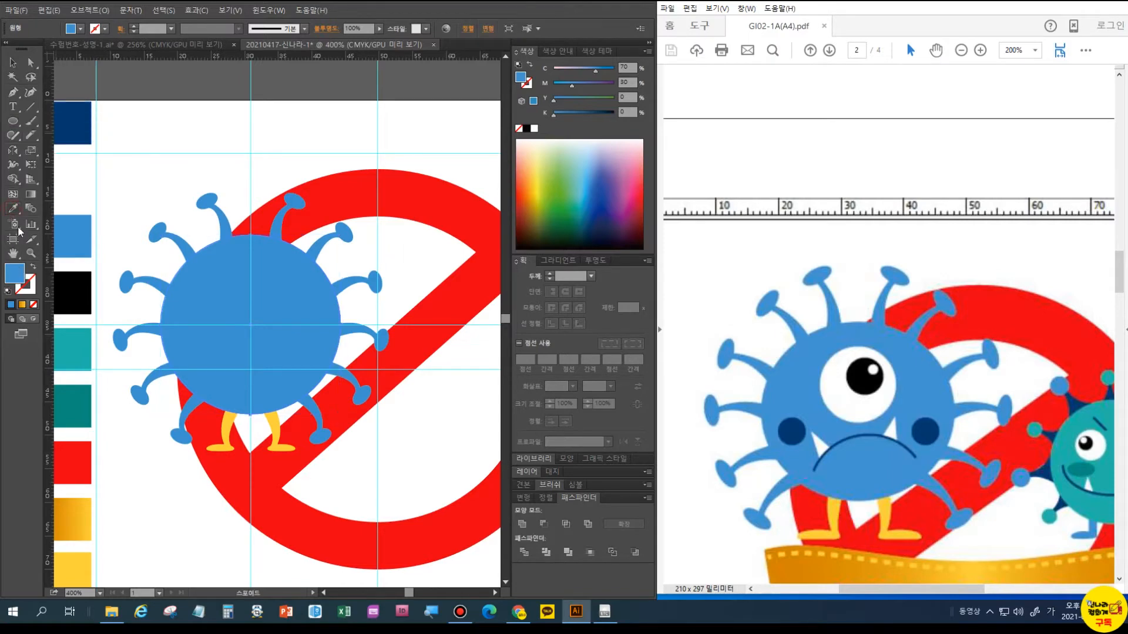
left_click(75, 186)
key("ctrl+z")
left_click(233, 169)
Draw the eye as a circle centred on the vertical guide in the body's upper half and fill it from the white swatch
left_click(12, 121)
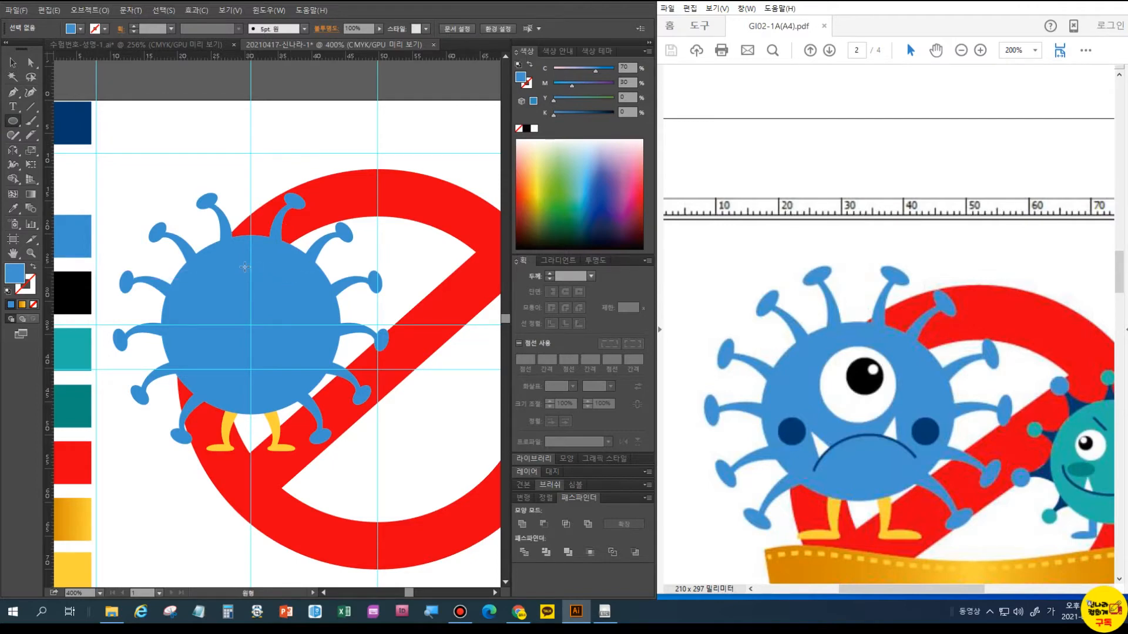
left_click_drag(251, 273, 262, 323)
key("alt+space")
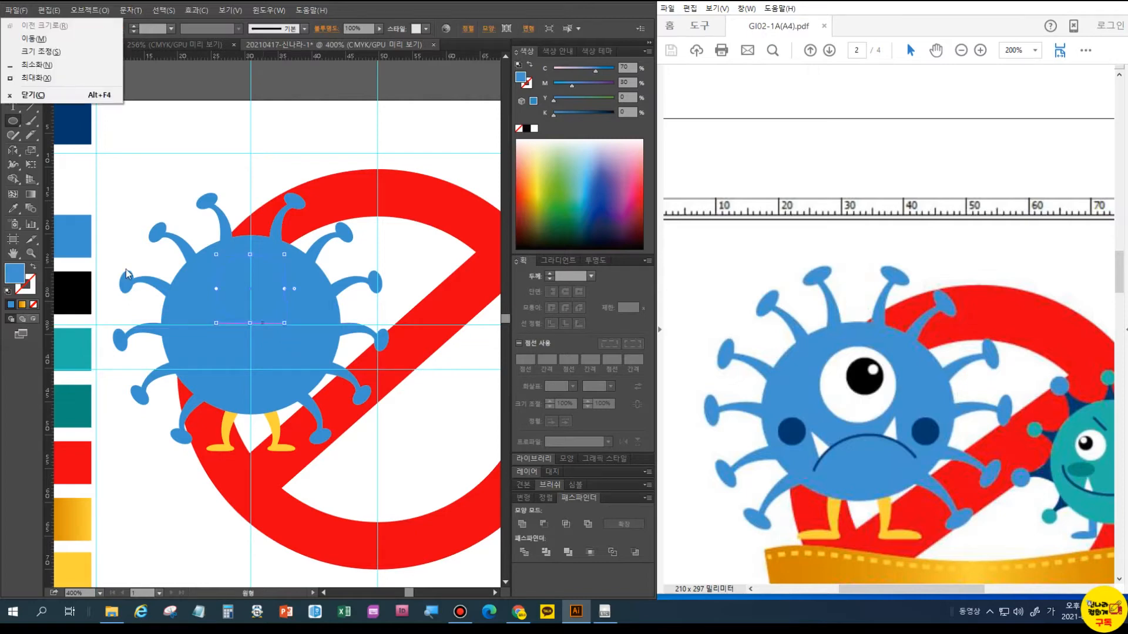
left_click(14, 211)
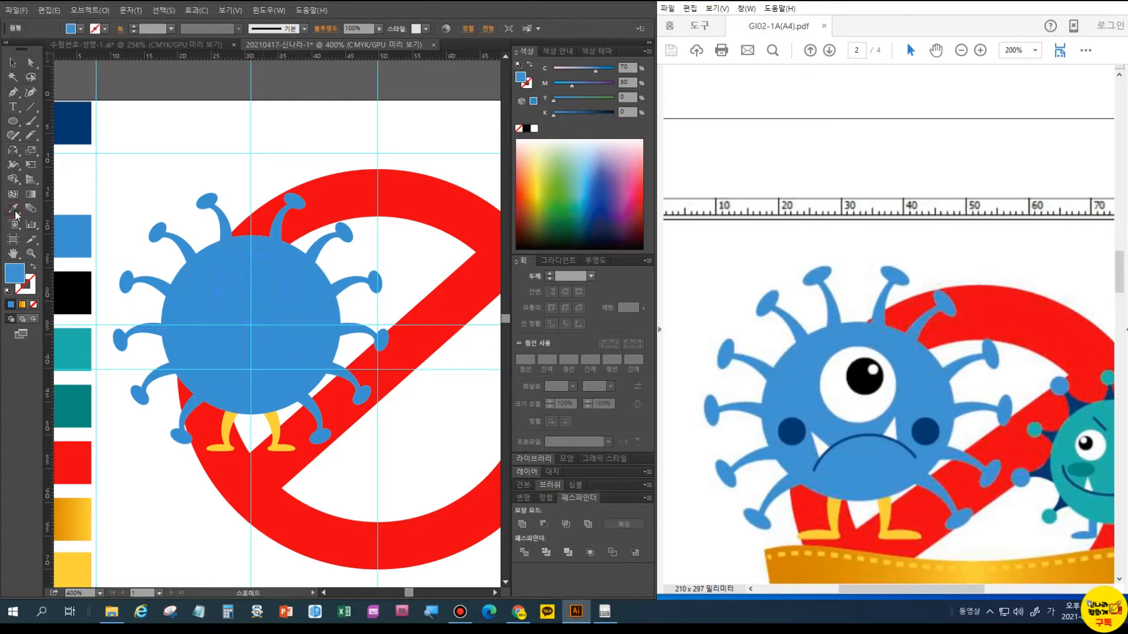
left_click(75, 189)
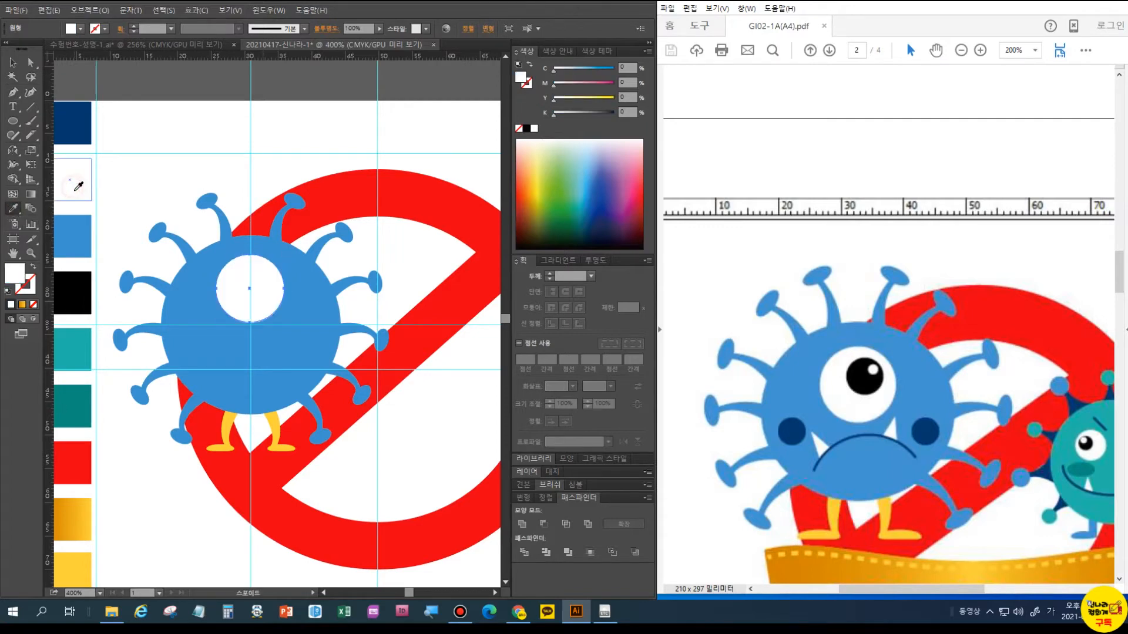
left_click(12, 62)
left_click(256, 163)
Draw a smaller circle in the upper part of the white eye and fill it from the black swatch as the pupil
left_click(12, 121)
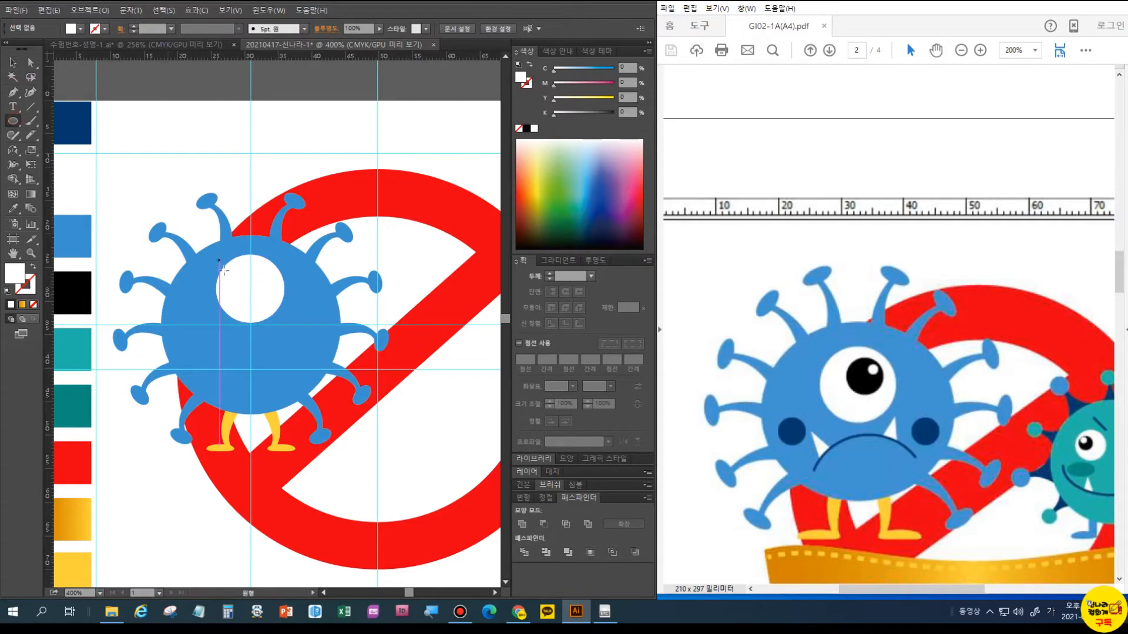
left_click_drag(243, 265, 272, 294)
left_click(13, 208)
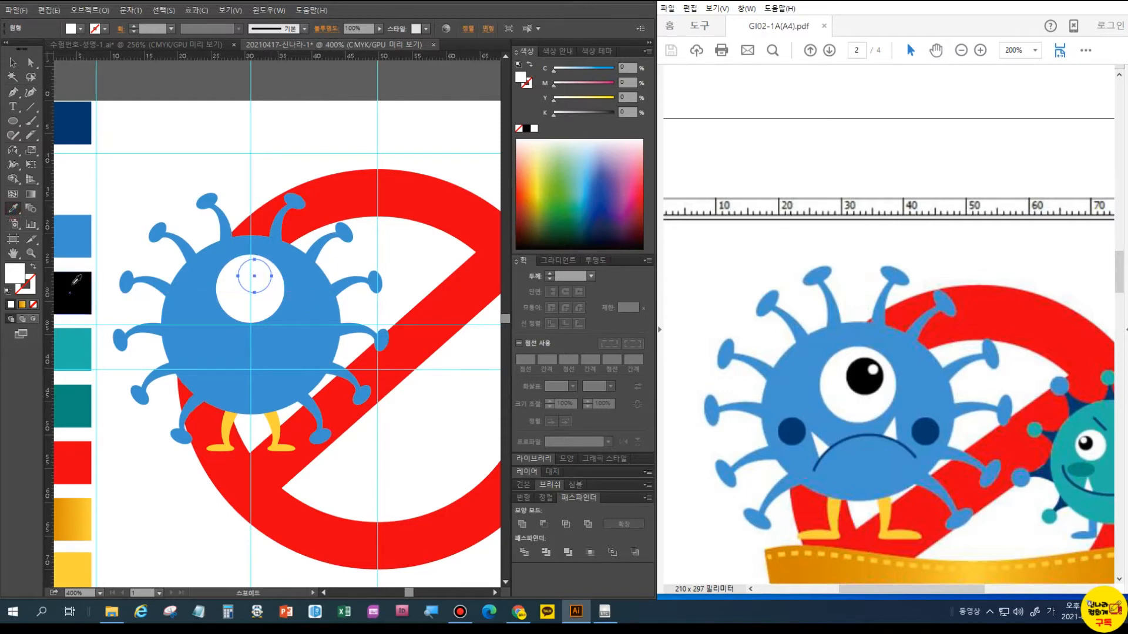
left_click(74, 284)
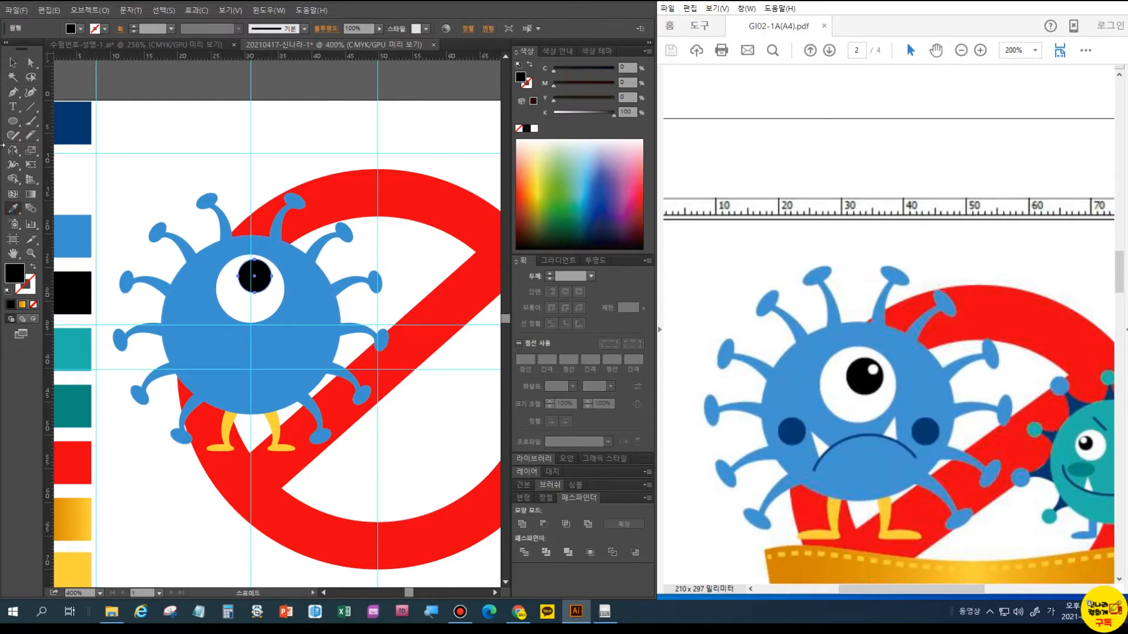
key("ctrl+shift+a")
Add a highlight circle about 1.7 mm wide in the pupil's upper right and fill it from the white swatch
left_click(13, 121)
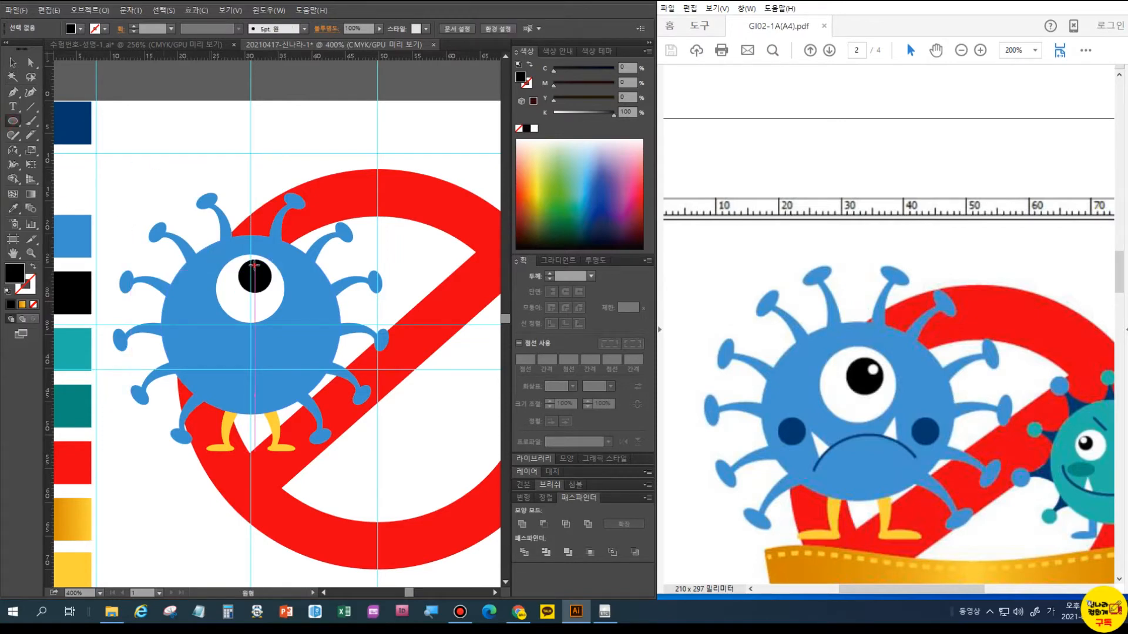
left_click_drag(253, 264, 265, 276)
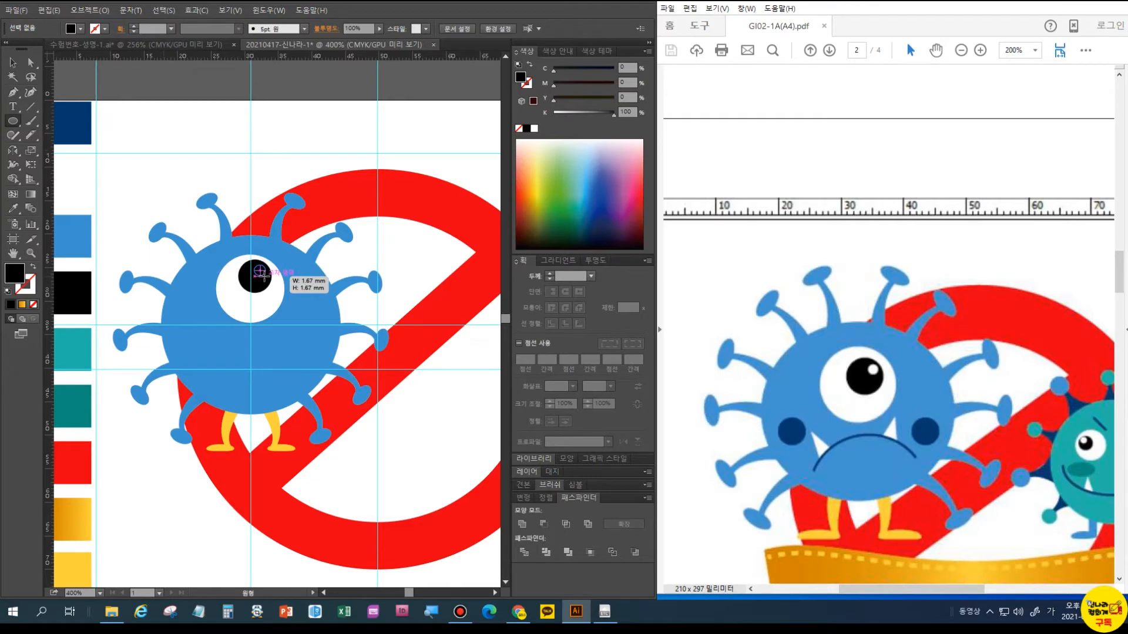
left_click_drag(264, 276, 264, 276)
left_click(13, 208)
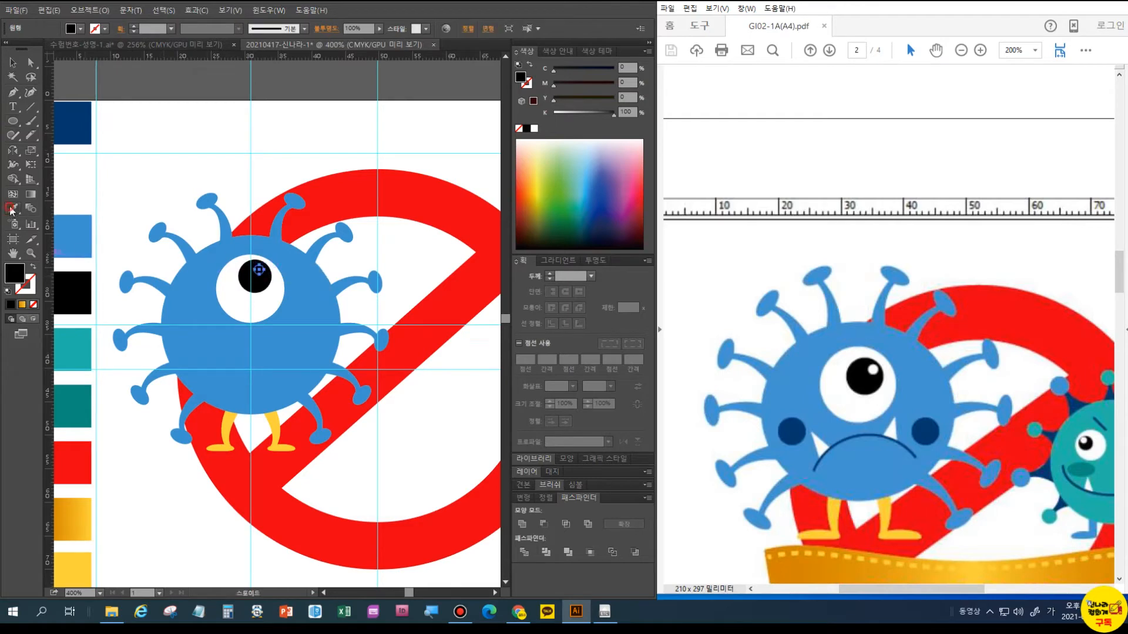
left_click(78, 179)
key("ctrl+shift+a")
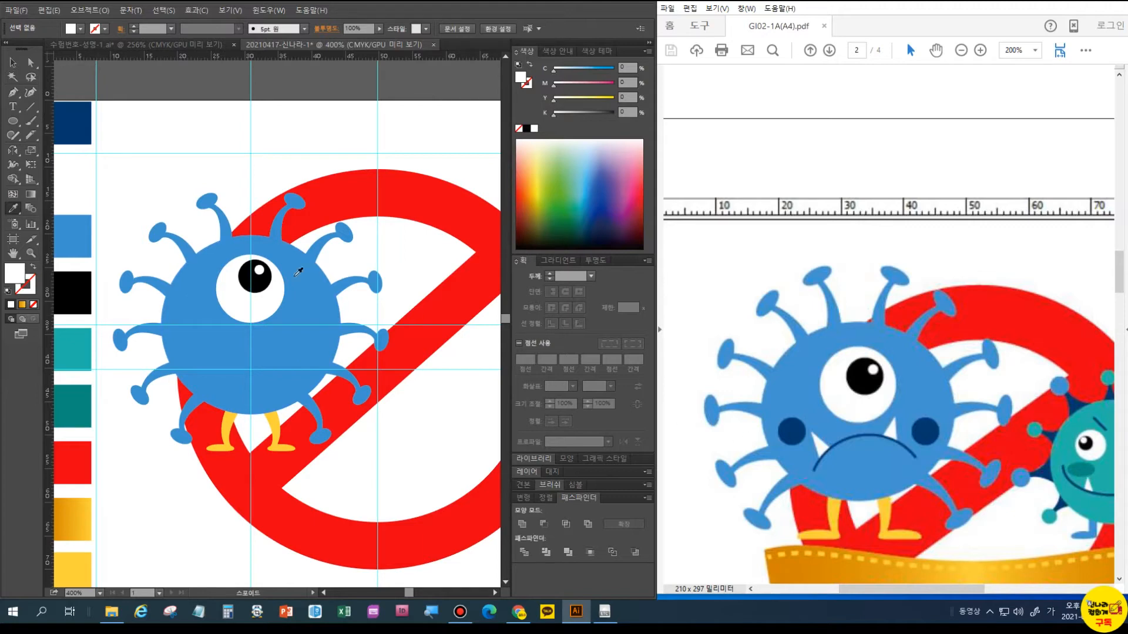
Copy the black pupil to the body's right side as a slightly smaller cheek circle and recolour it from the dark navy swatch
left_click(13, 62)
left_click(256, 287)
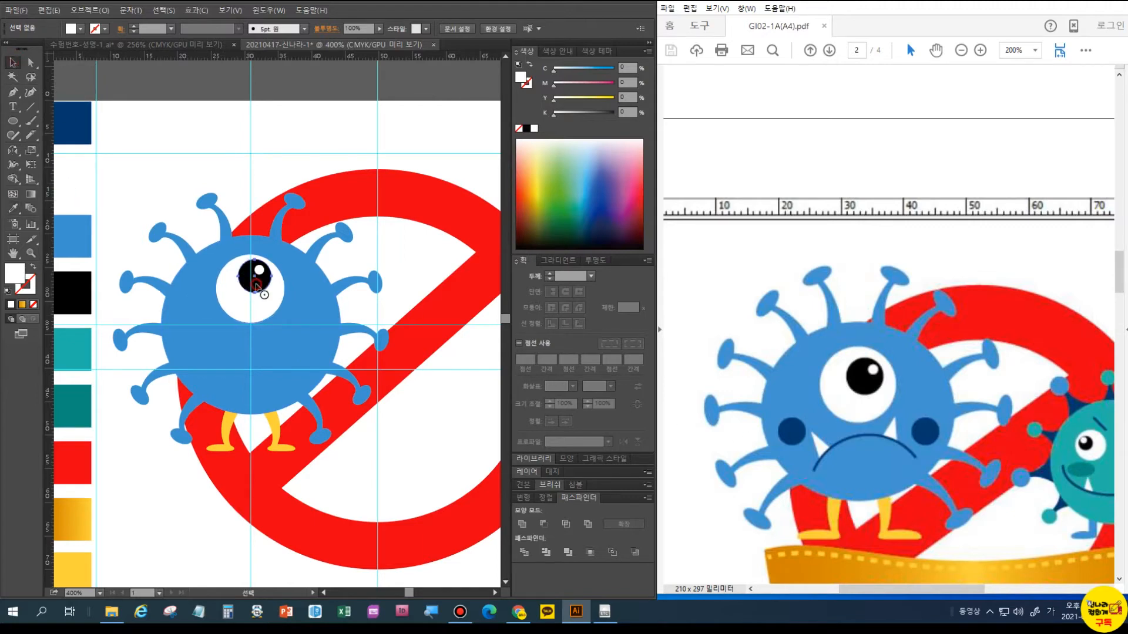
left_click(256, 287)
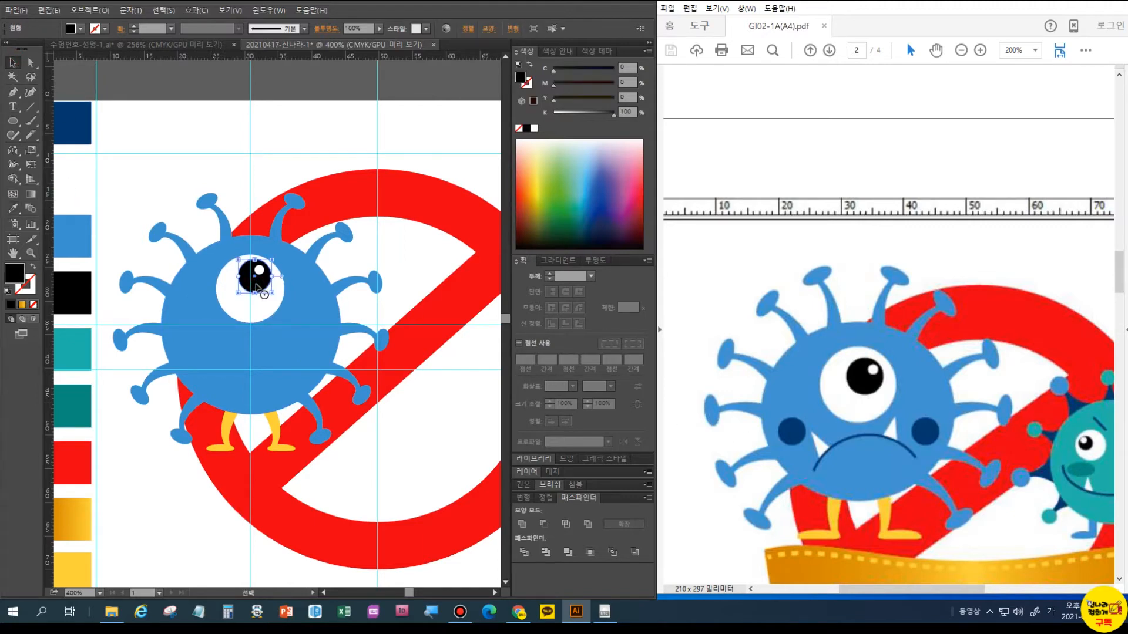
left_click_drag(256, 287, 322, 350)
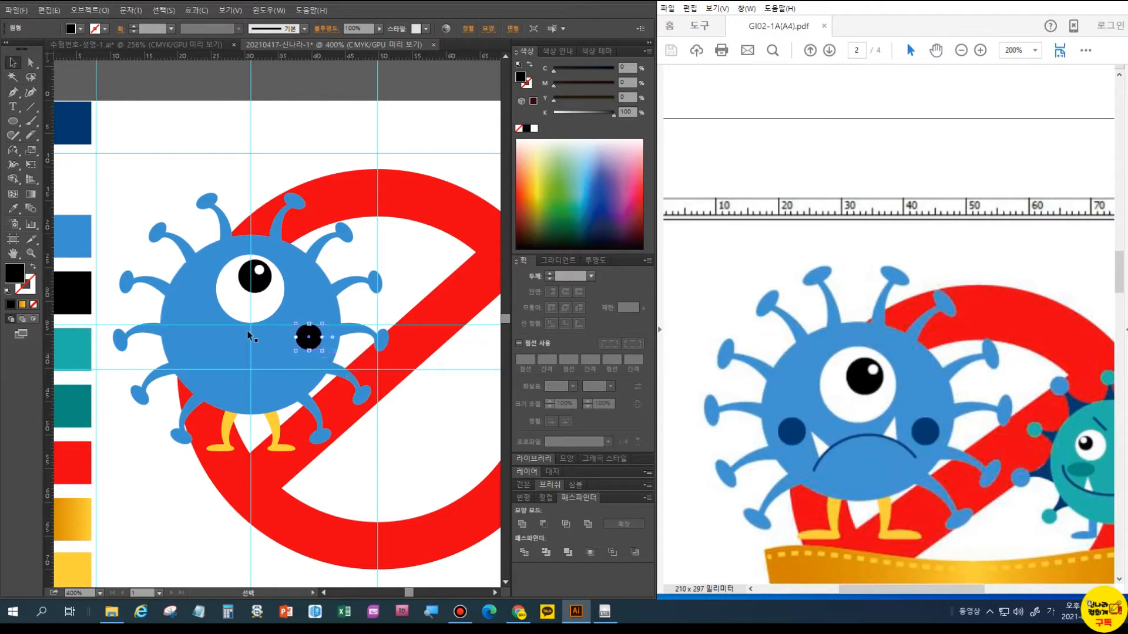
left_click(13, 208)
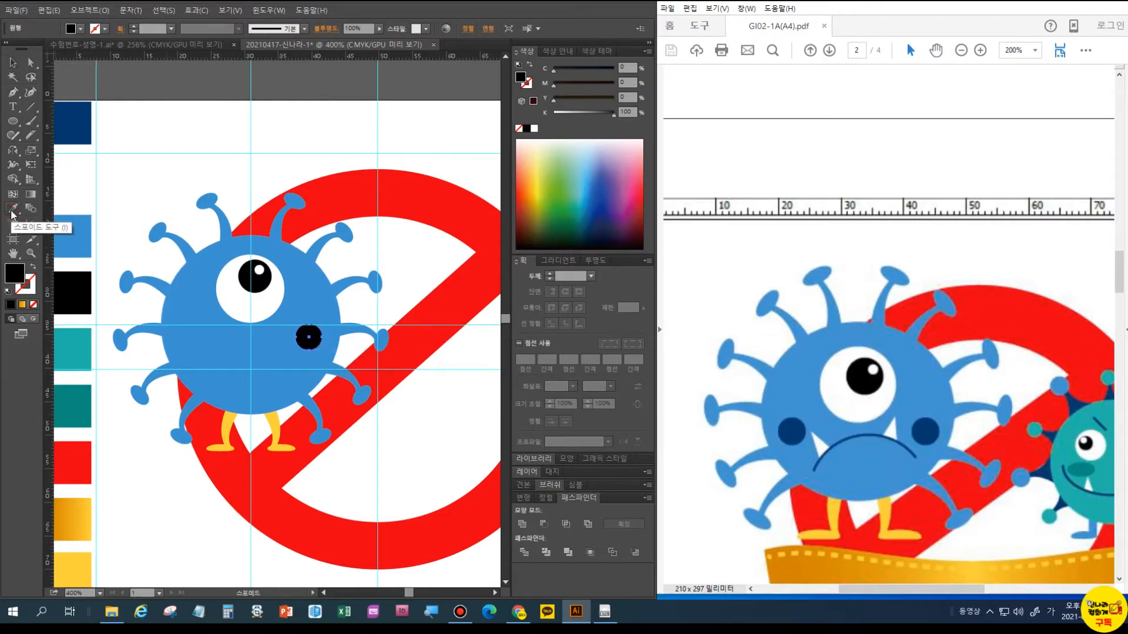
left_click(79, 128)
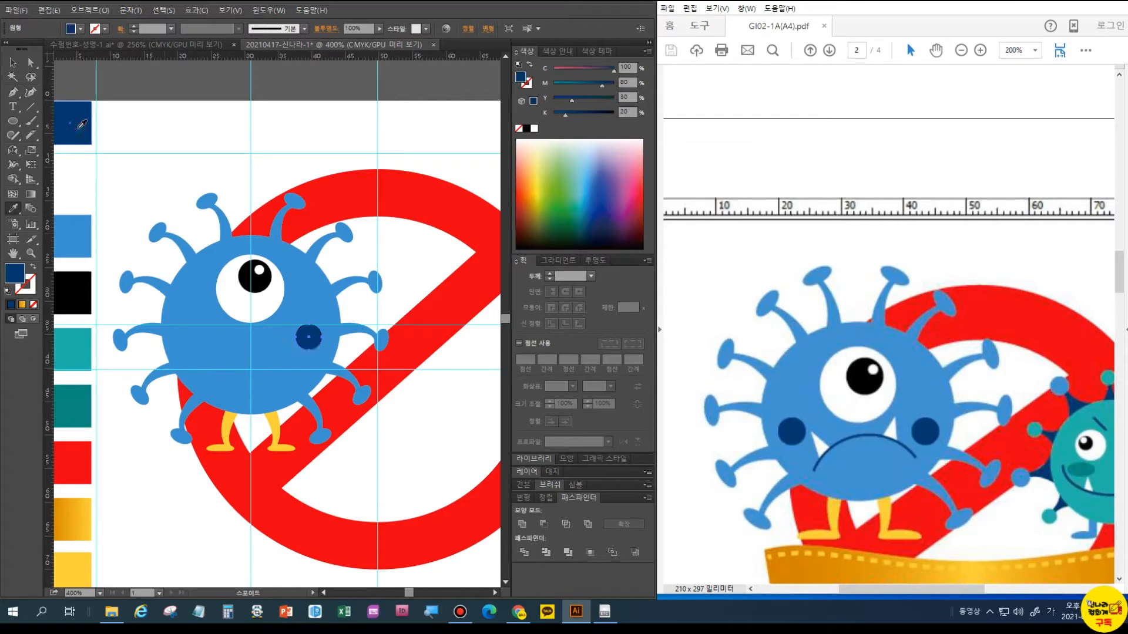
Try to place a copy of the navy cheek circle level with it on the body's left side
left_click(12, 62)
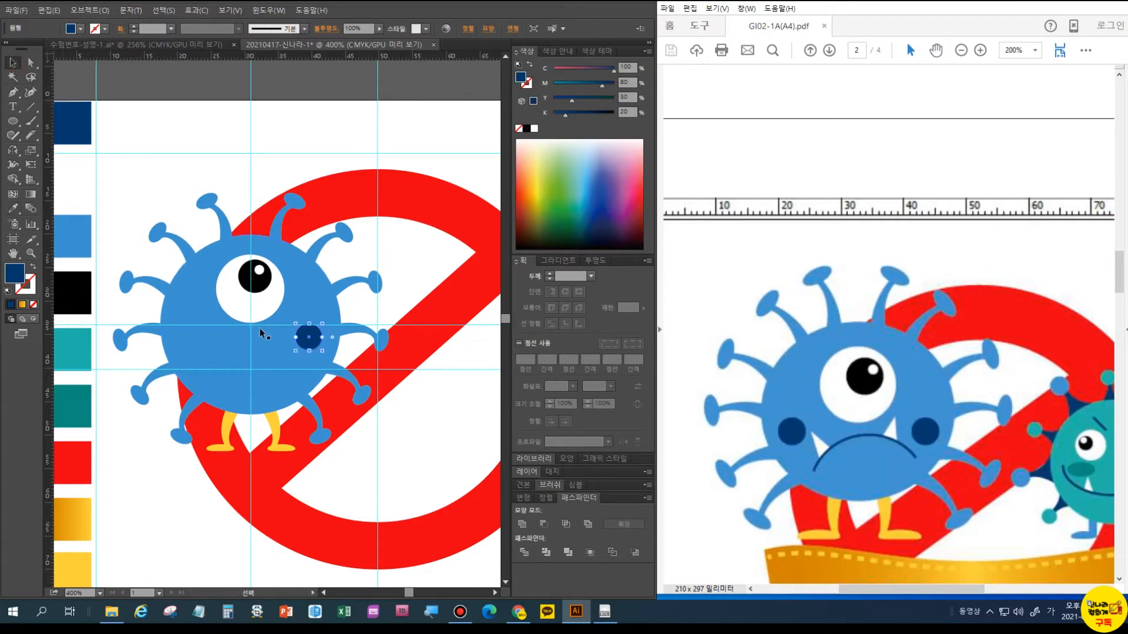
left_click_drag(315, 342, 193, 336)
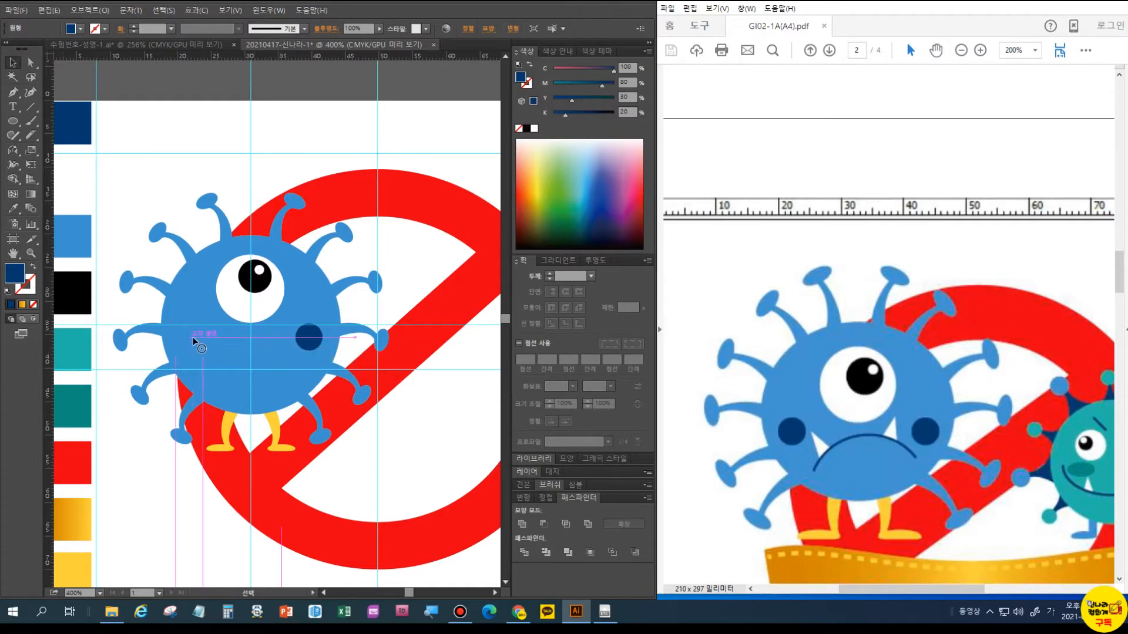
left_click_drag(192, 337, 193, 337)
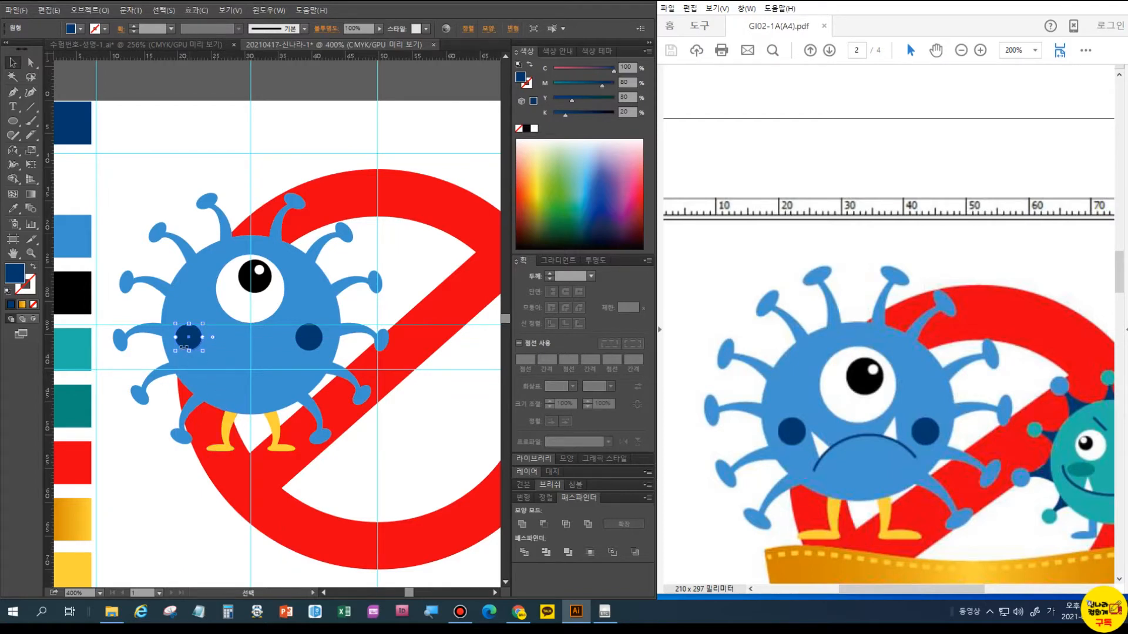
Place the navy cheek circle slightly nearer the body's right edge and mirror a copy of it across the vertical centre guide
left_click_drag(183, 347, 315, 350)
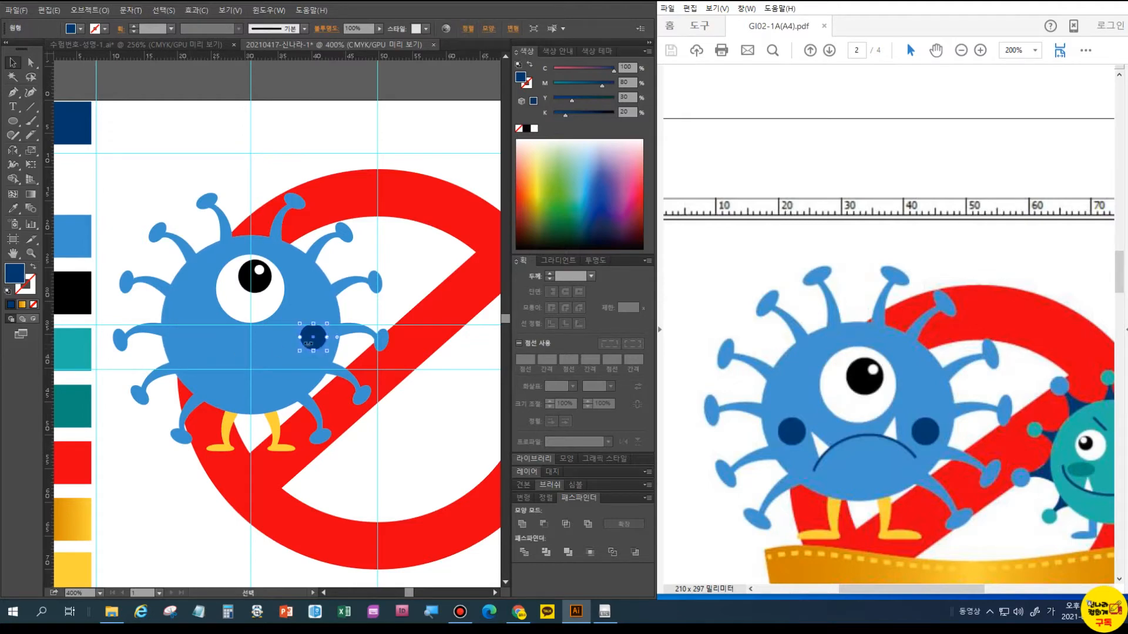
left_click(13, 149)
left_click(251, 342, "alt")
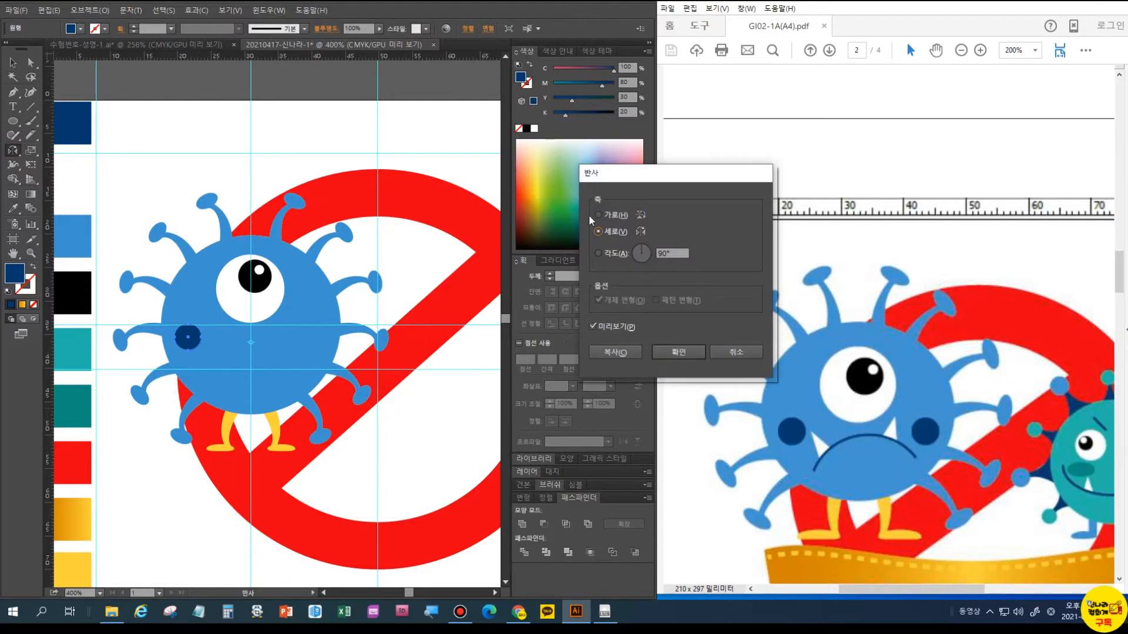
left_click(626, 352)
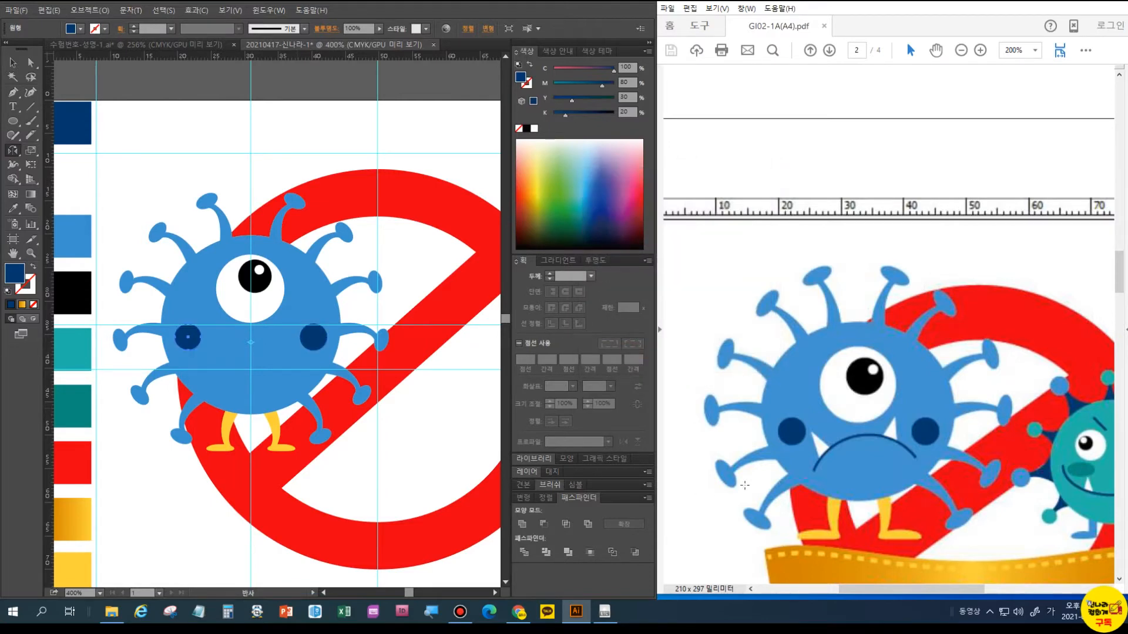
left_click(13, 62)
left_click(186, 543)
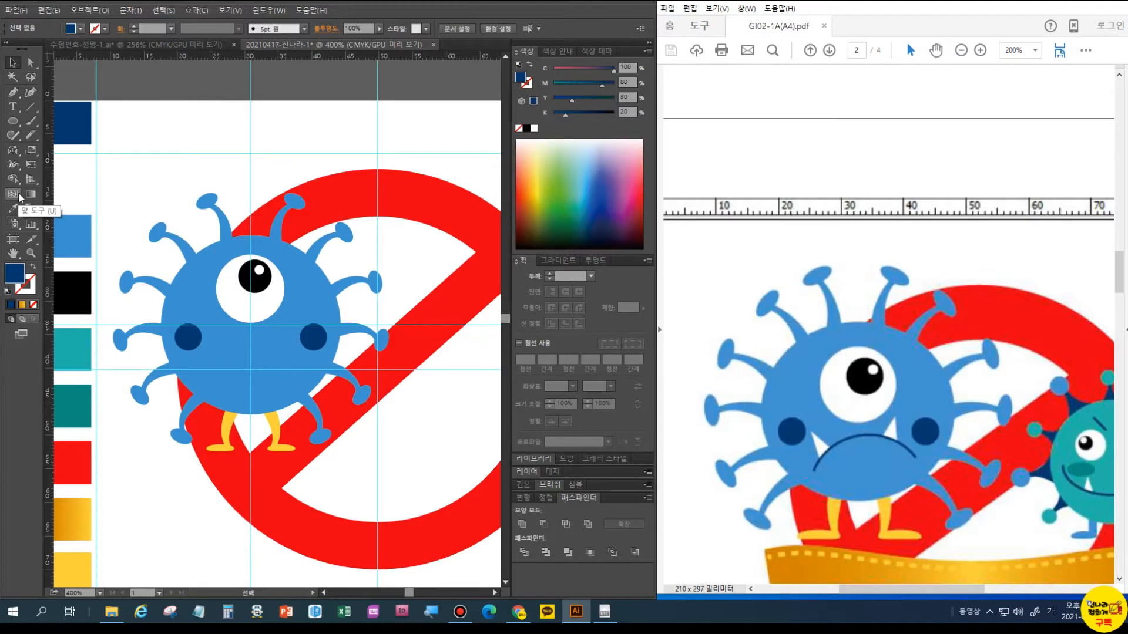
left_click(12, 120)
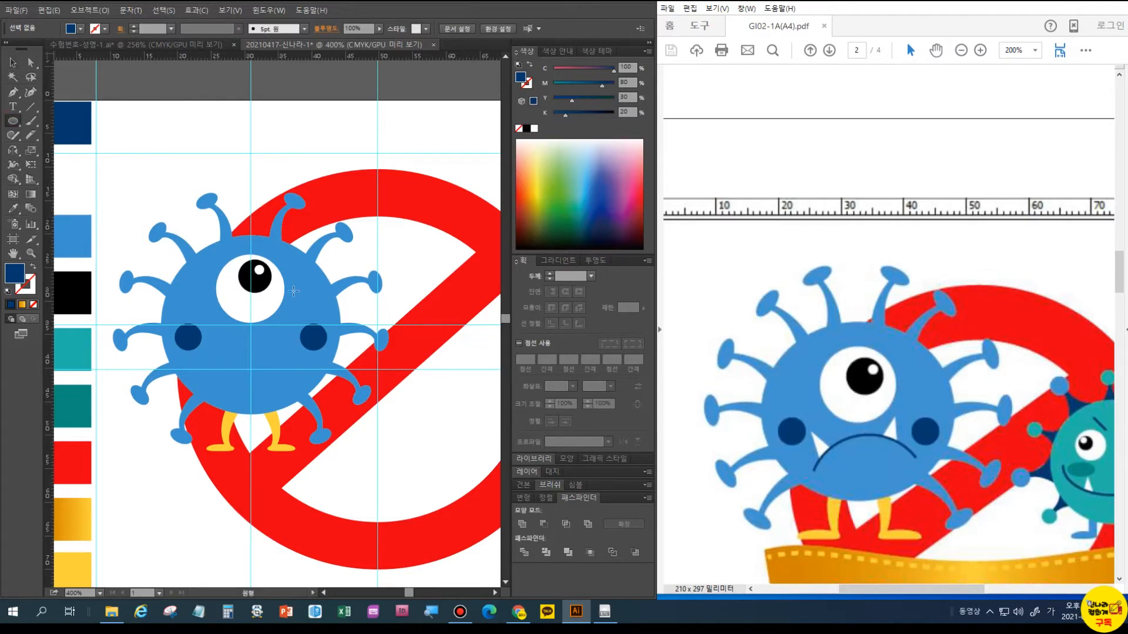
Draw a navy-outlined, unfilled ellipse about 16 by 12 mm below the eye and delete its bottom anchor, leaving a frown arc
left_click_drag(231, 352, 306, 427)
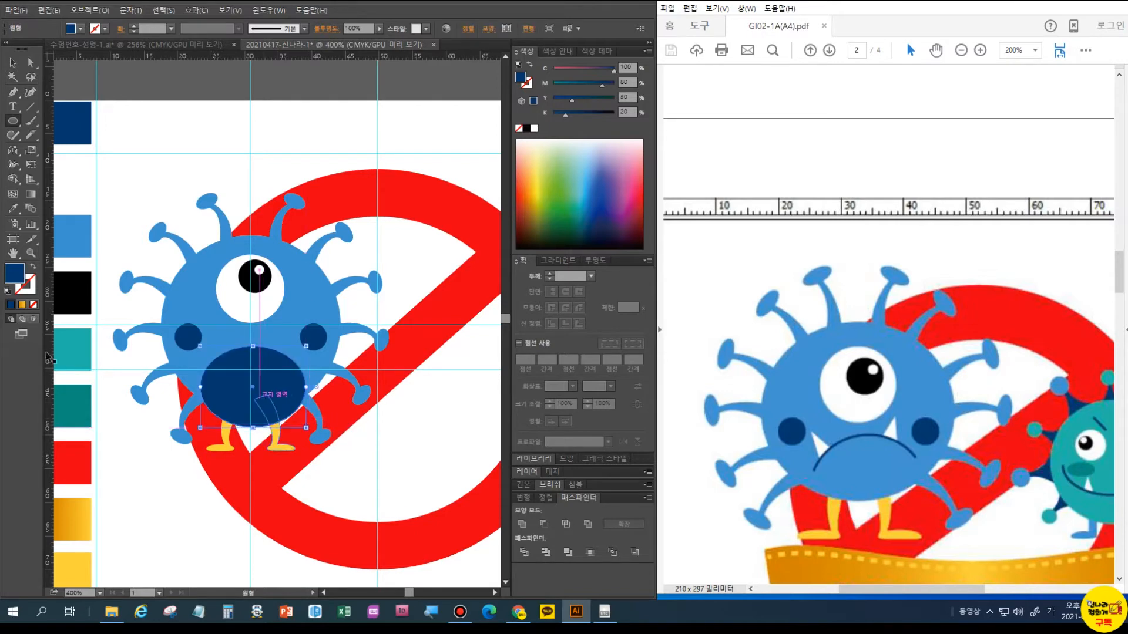
left_click(33, 267)
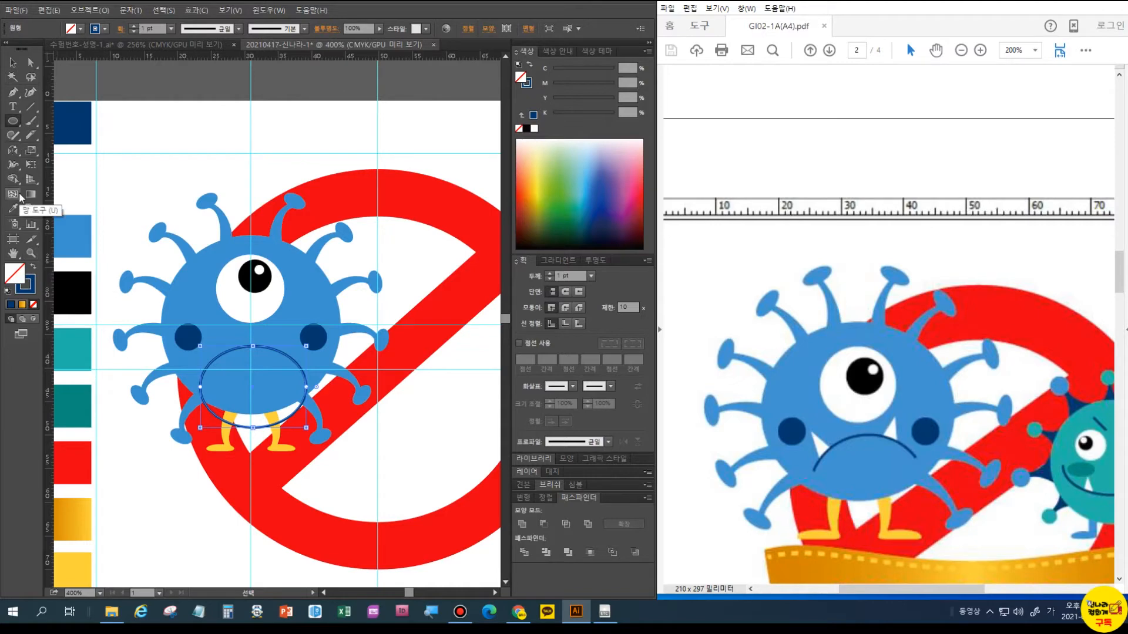
left_click(13, 95)
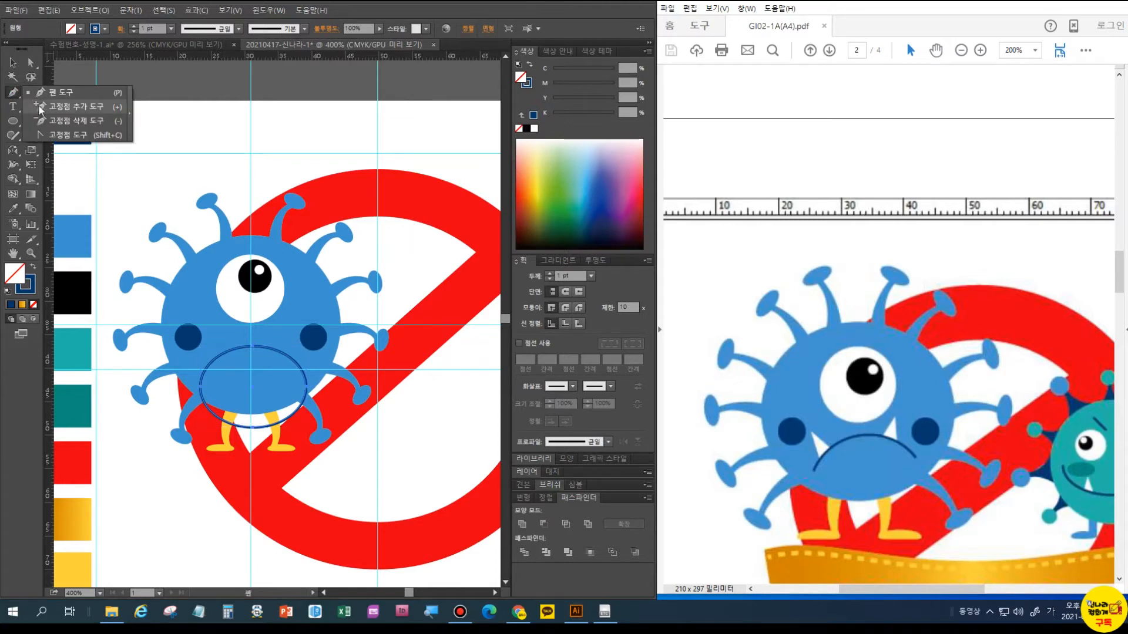
left_click(41, 109)
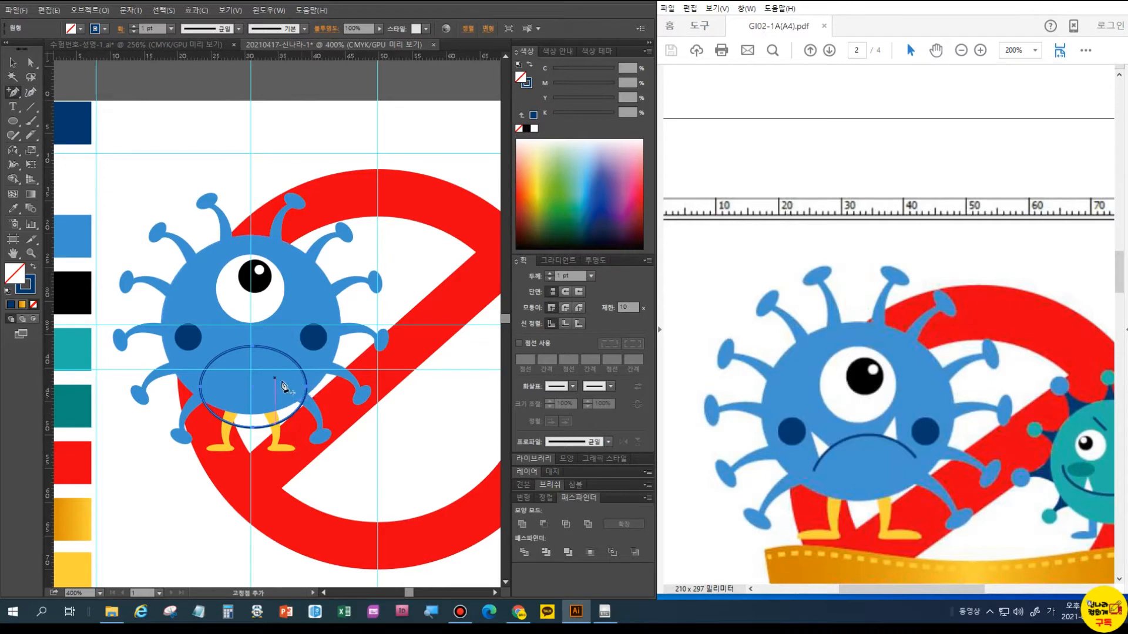
left_click(31, 62)
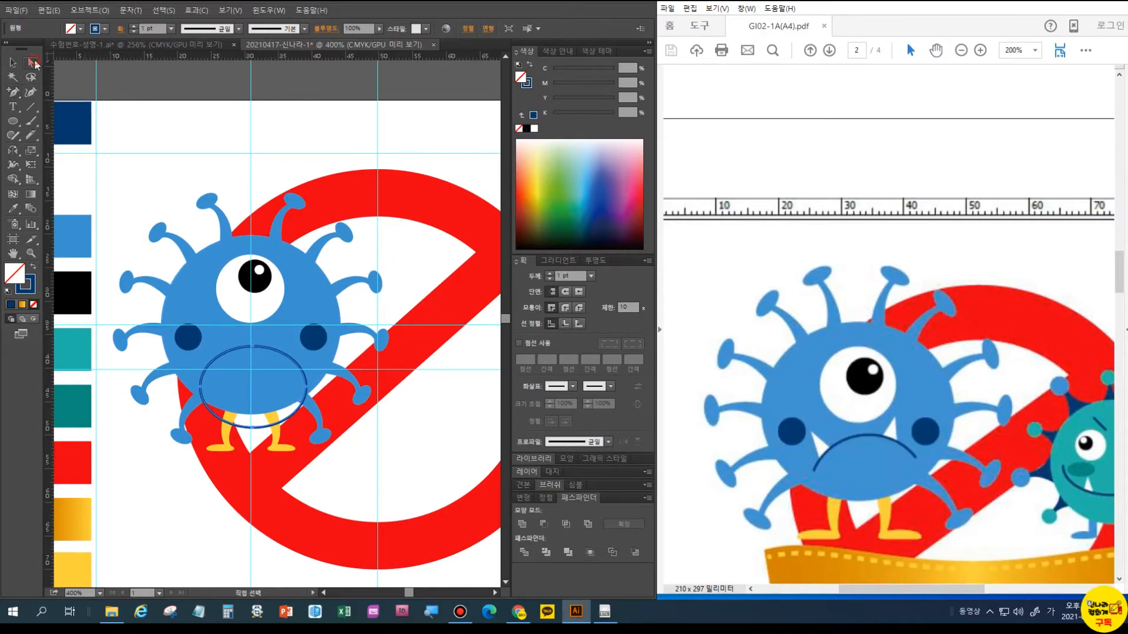
left_click(253, 432)
key("Delete")
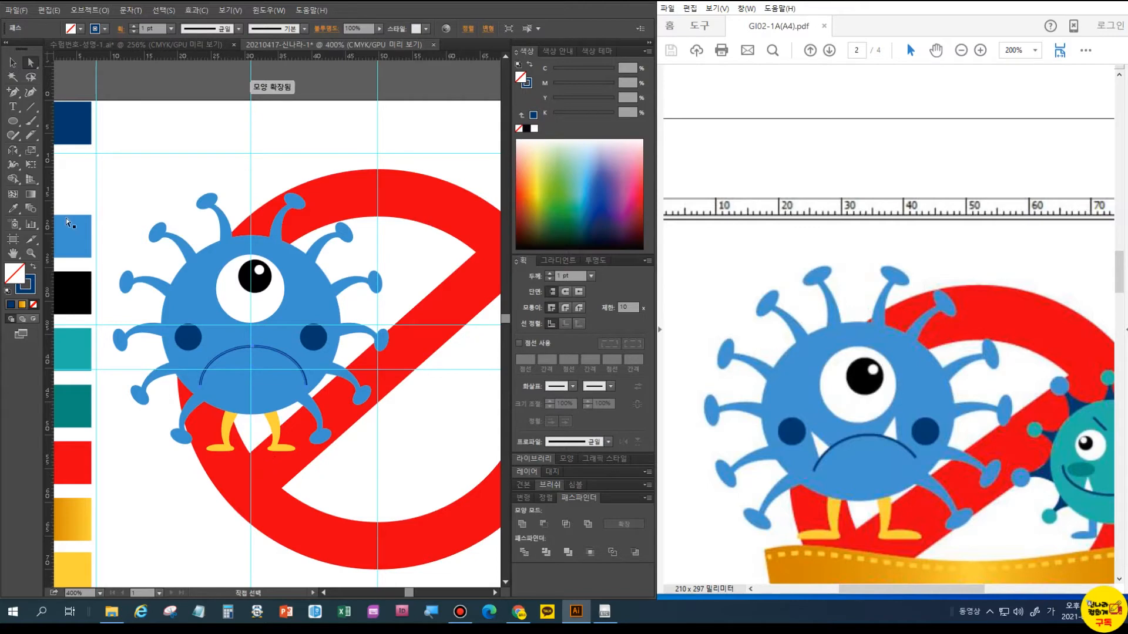
Rotate the frown arc slightly anticlockwise and scale it down a little, keeping it between the cheeks
left_click(12, 63)
left_click(202, 373)
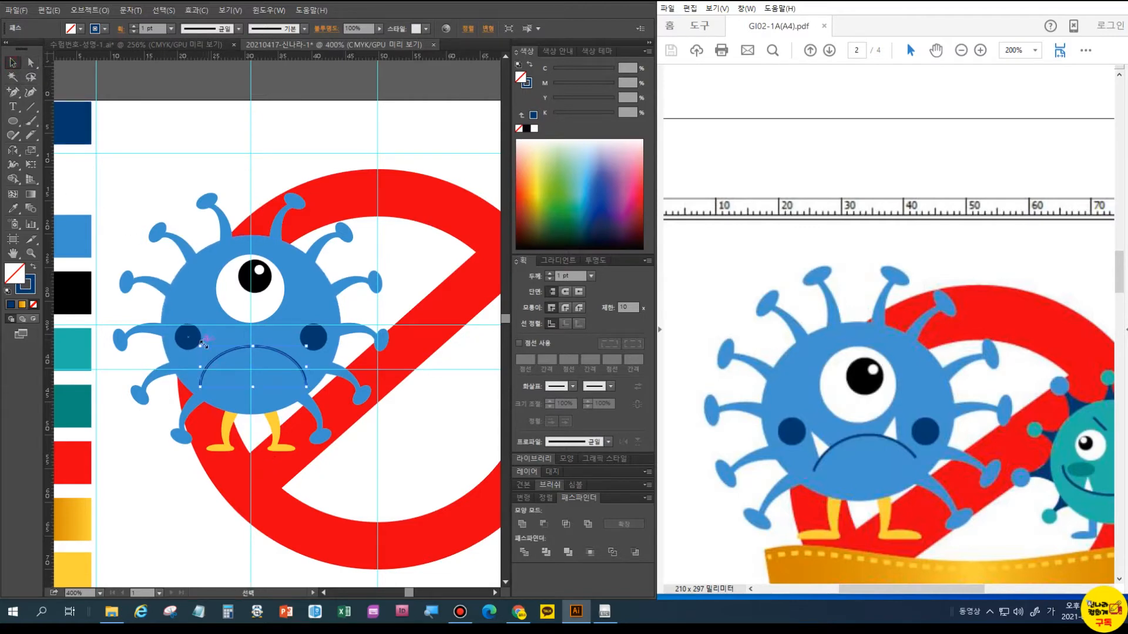
left_click(203, 343)
left_click(217, 355)
left_click_drag(208, 339, 3, 423)
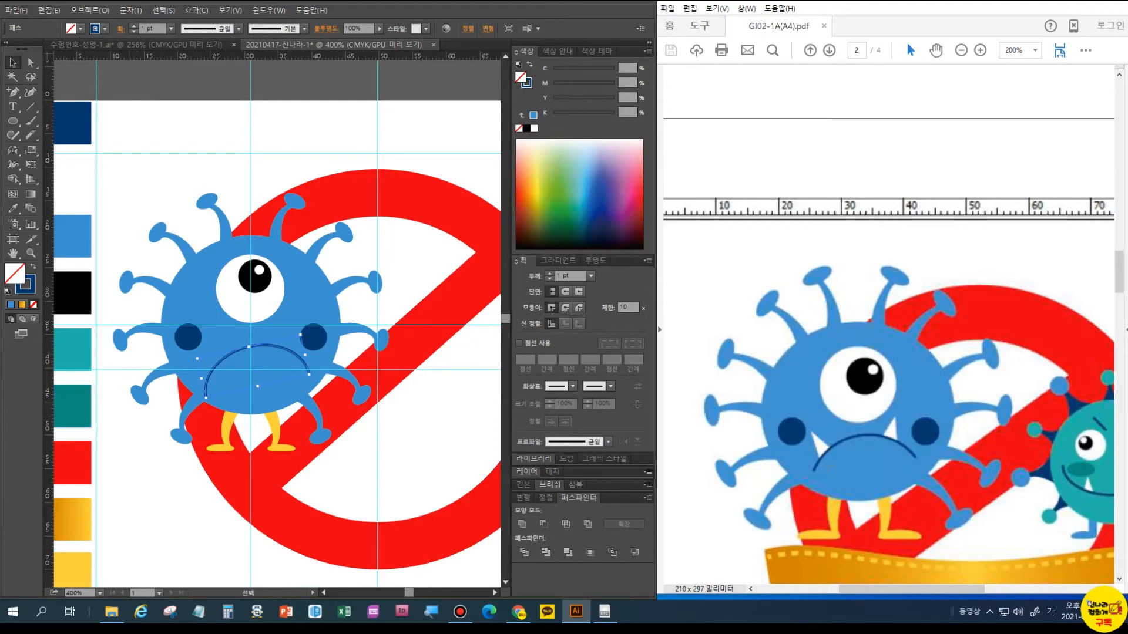
left_click_drag(205, 398, 214, 391)
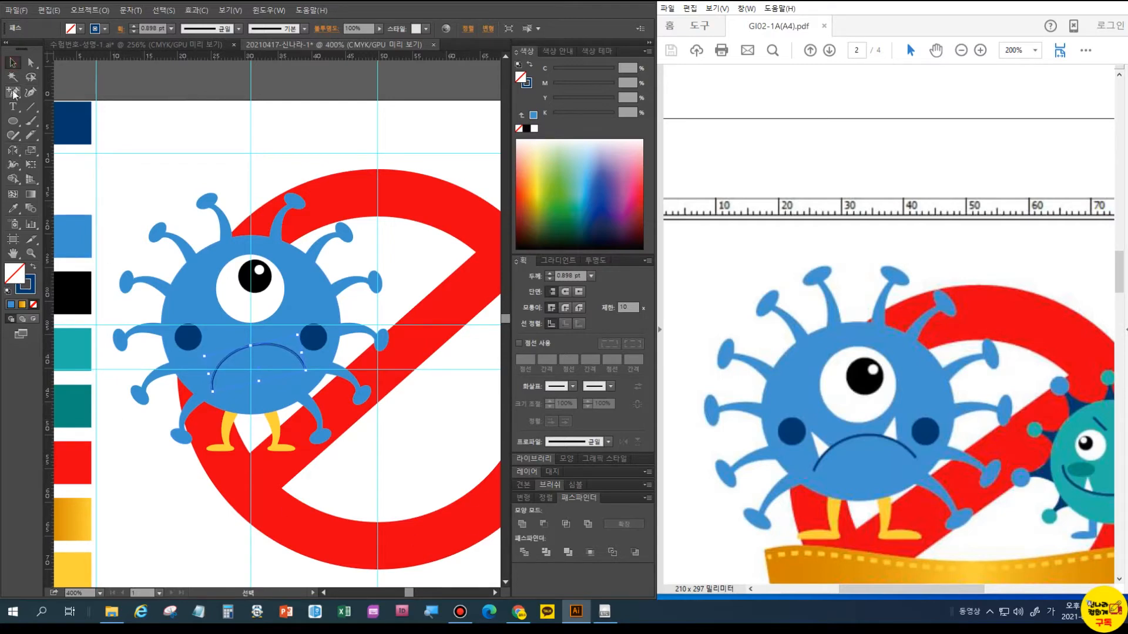
Draw a pointed triangular fang standing on the right part of the frown arc, with a white fill and no stroke
left_click_drag(12, 93, 38, 97)
left_click(143, 204, "ctrl")
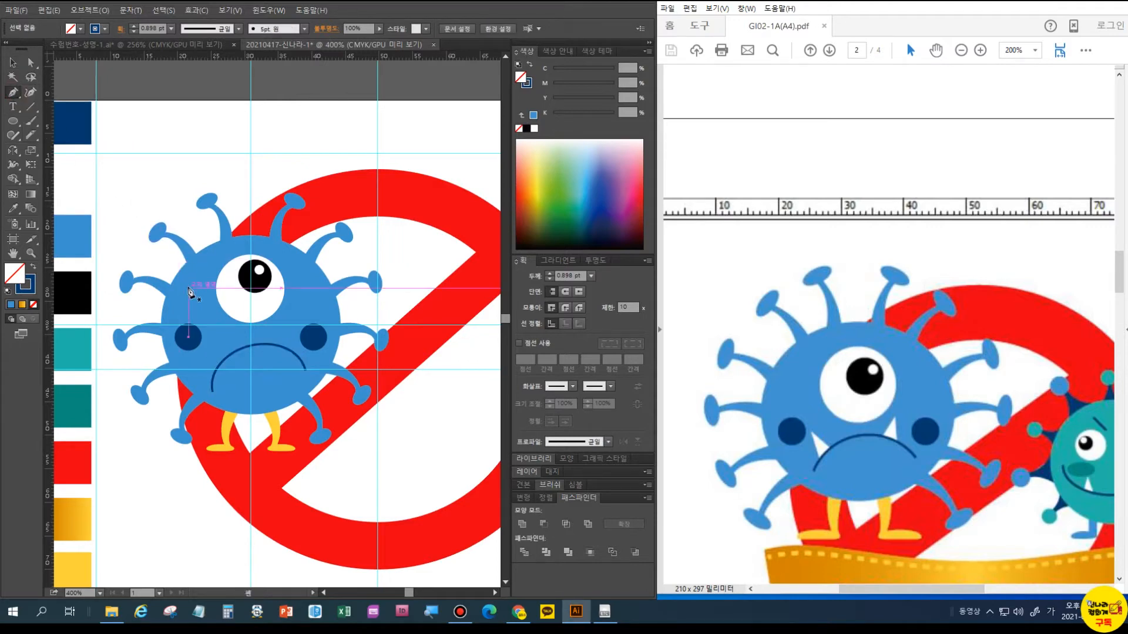
key("ctrl+plus")
key("ctrl+plus")
key("ctrl+plus")
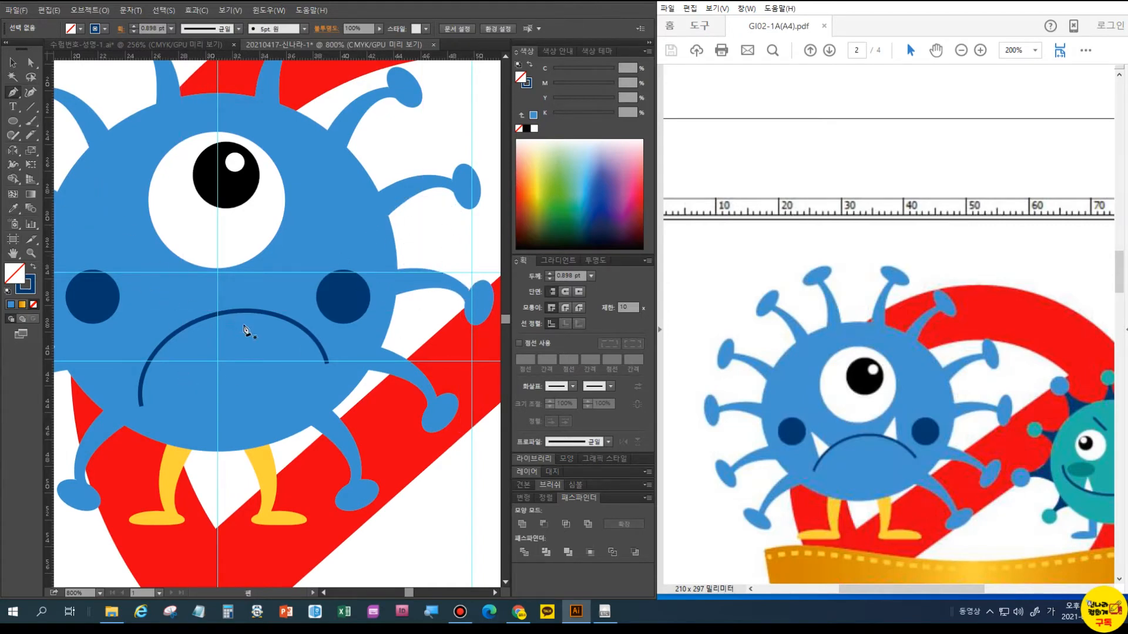
left_click(7, 291)
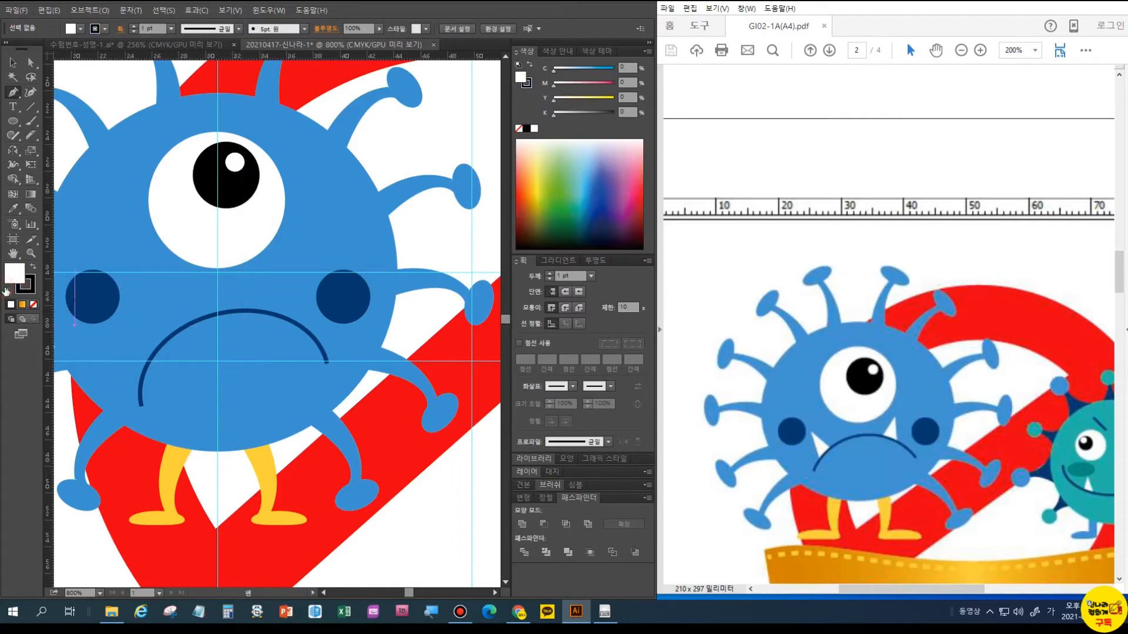
left_click(28, 292)
left_click(34, 304)
left_click(19, 271)
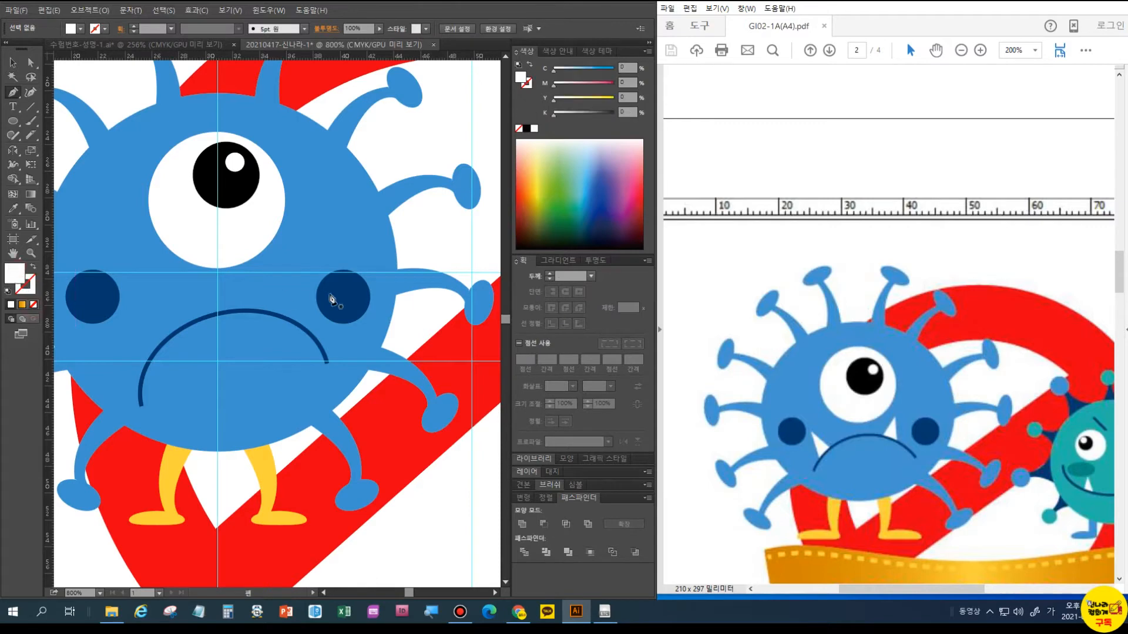
left_click(256, 311)
left_click(280, 273)
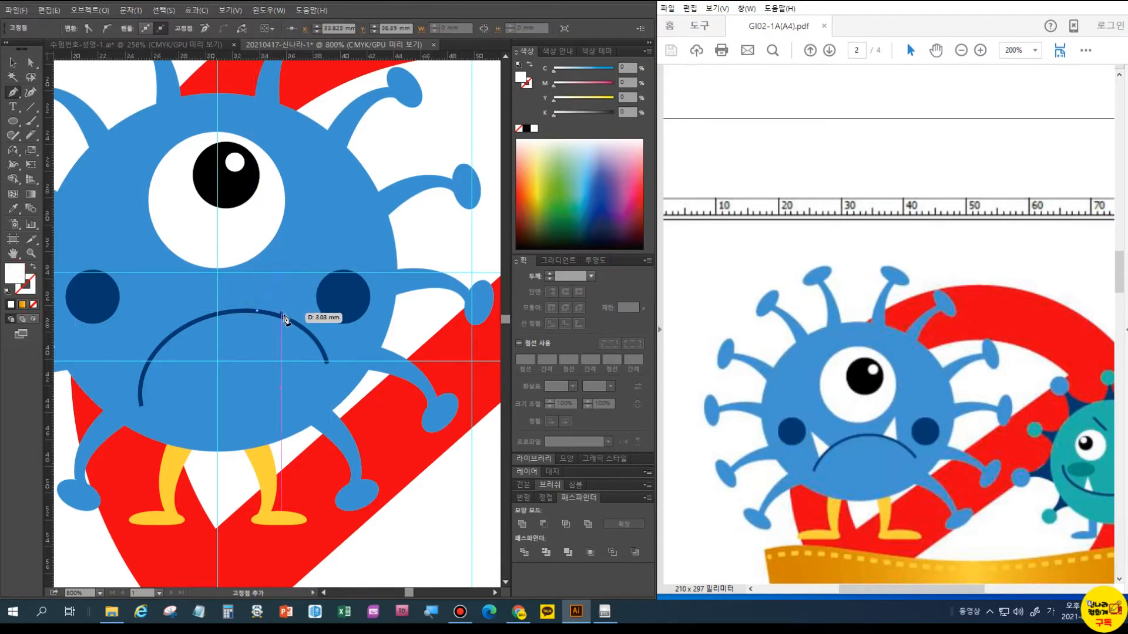
left_click(282, 313)
left_click(258, 311)
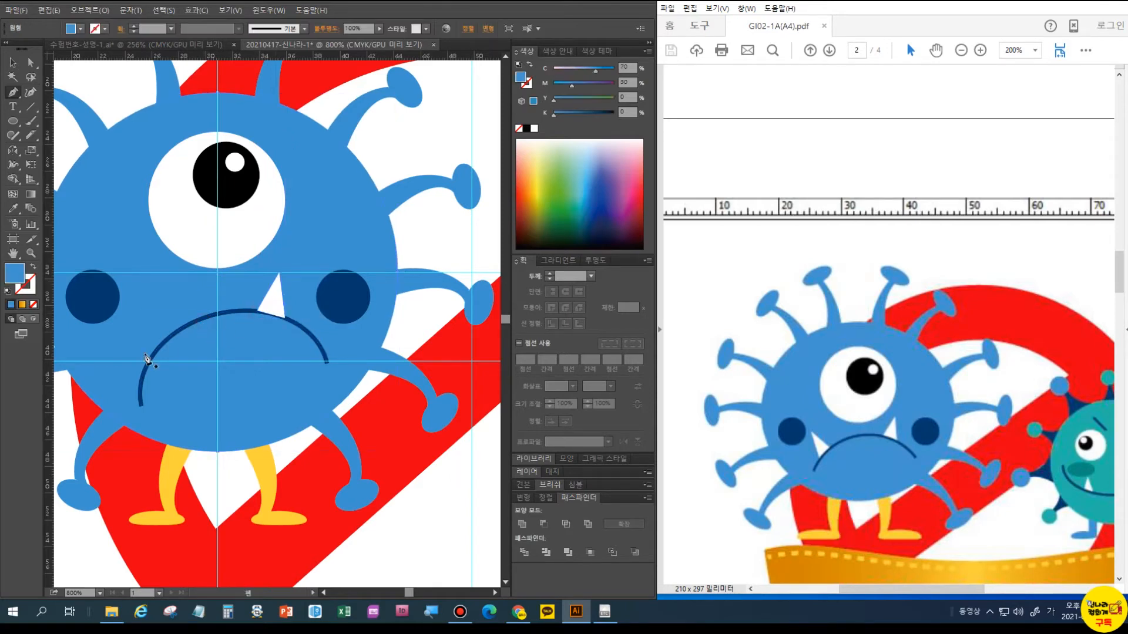
Draw a second fang on the left part of the frown arc, fill it white with no stroke, and select the arc
left_click(175, 333)
left_click(144, 303)
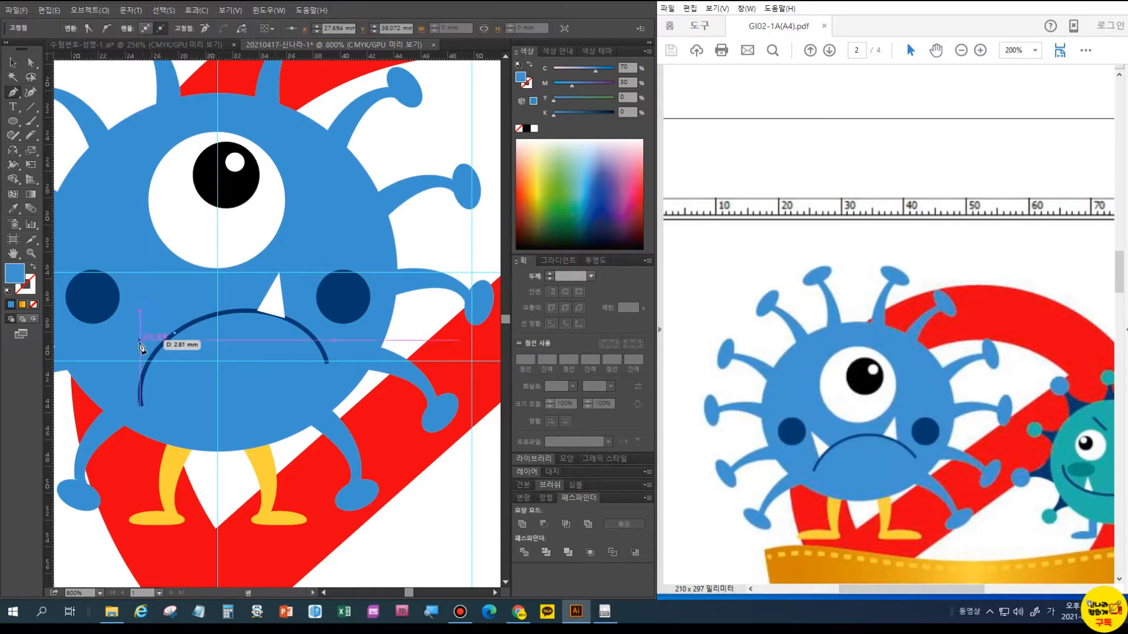
left_click(156, 349)
left_click(174, 334)
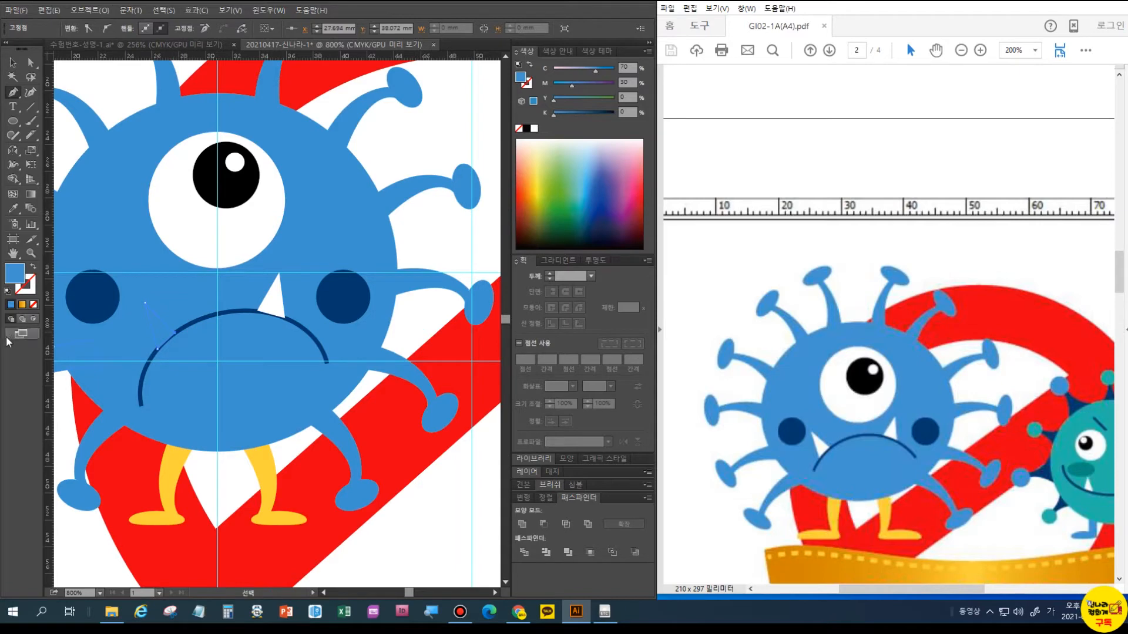
left_click(8, 290)
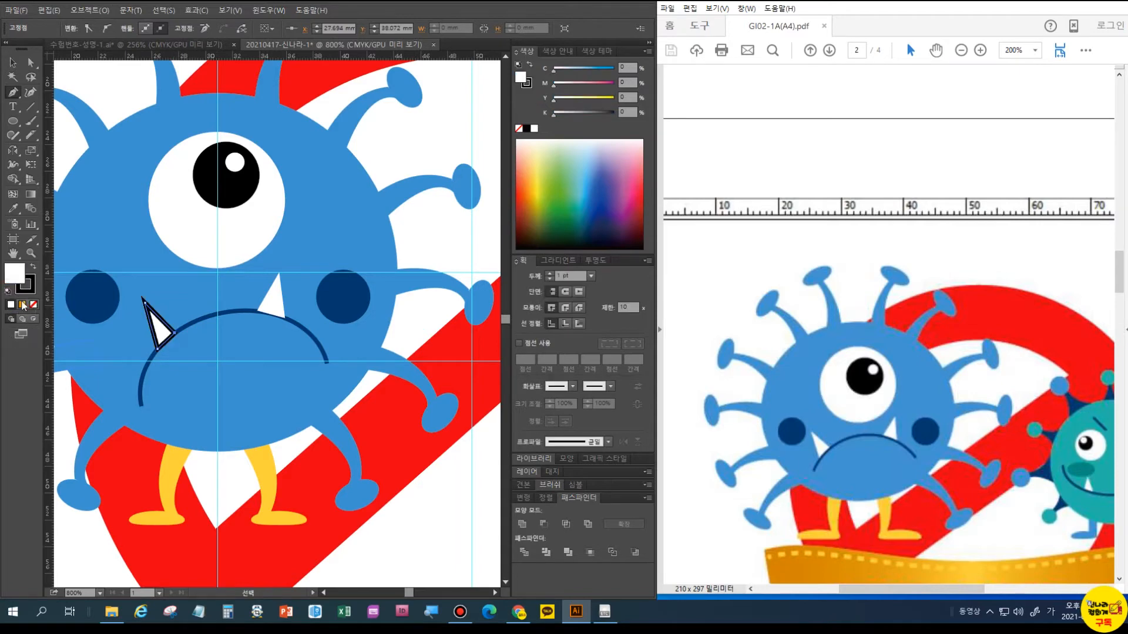
left_click(31, 289)
left_click(34, 304)
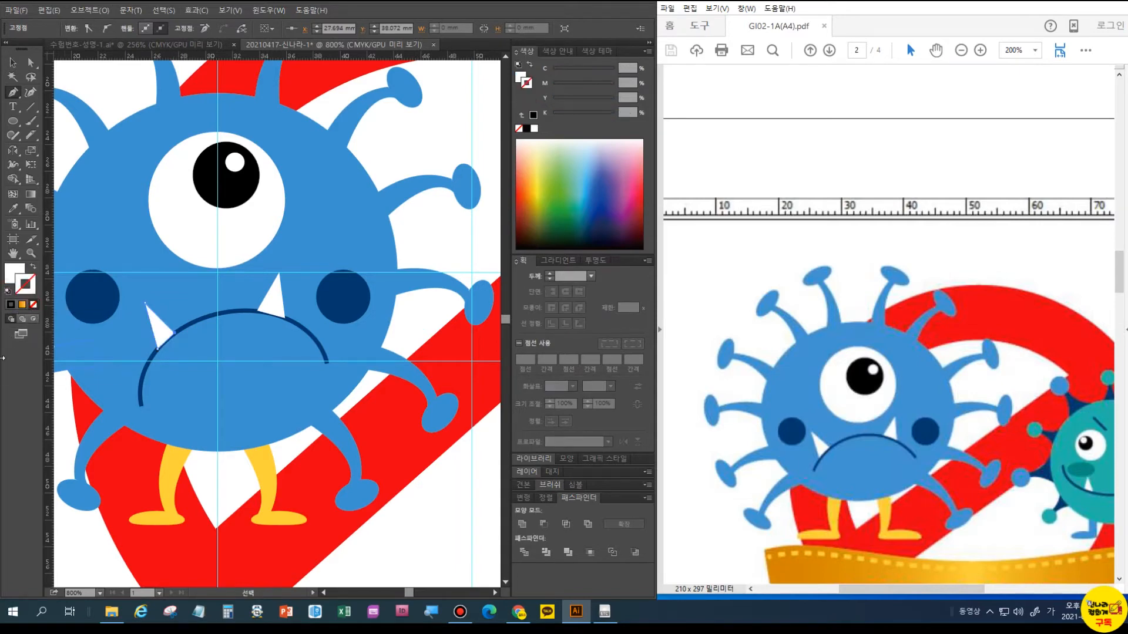
left_click(13, 63)
left_click(238, 314)
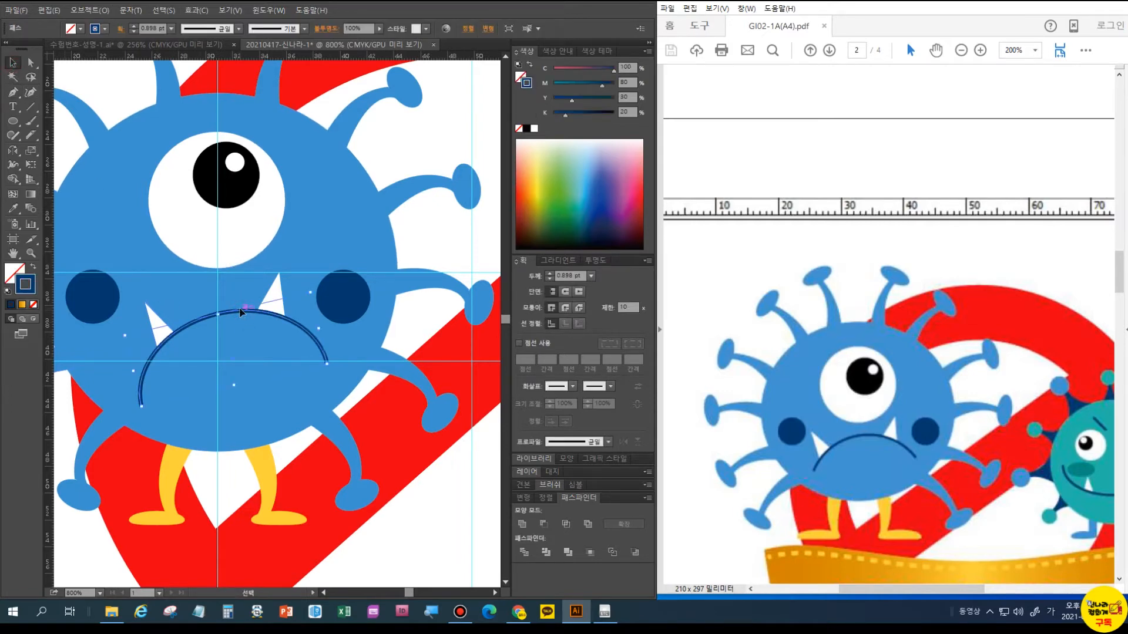
Copy the blue virus's body circle onto the right side of the prohibition ring and scale it down to about 22 mm wide
double_click(13, 253)
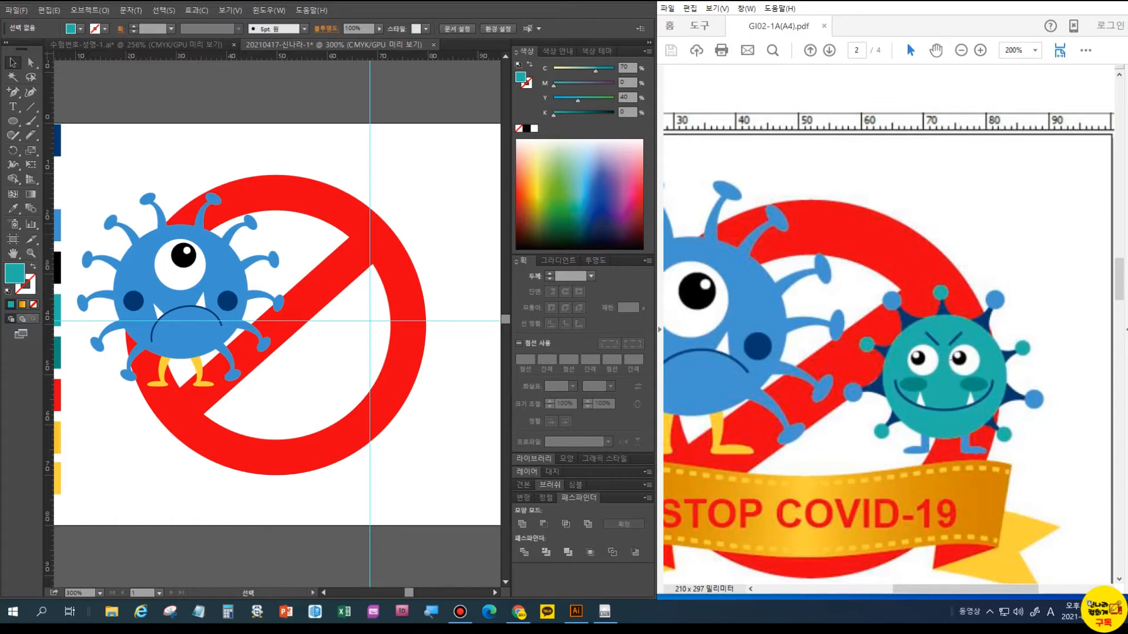
left_click(224, 262)
left_click(224, 262)
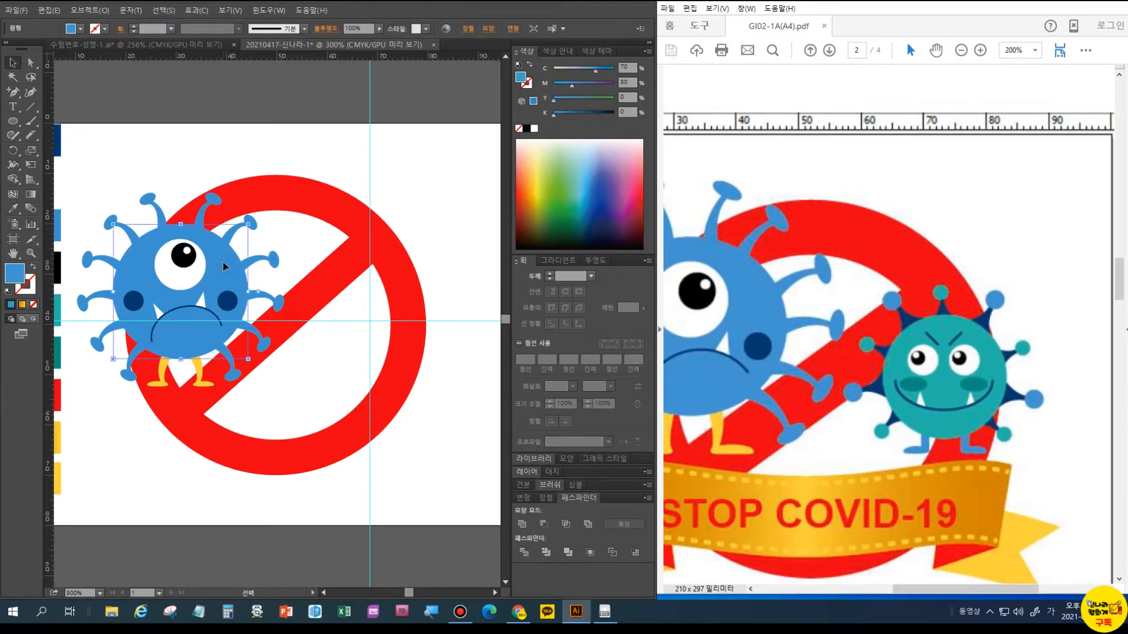
left_click_drag(224, 262, 427, 306)
left_click_drag(443, 396, 429, 386)
mouse_move(412, 343)
left_mouse_down()
mouse_move(399, 319)
mouse_move(419, 357)
left_mouse_up()
left_click_drag(401, 333, 403, 342)
left_click(12, 253)
double_click(12, 254)
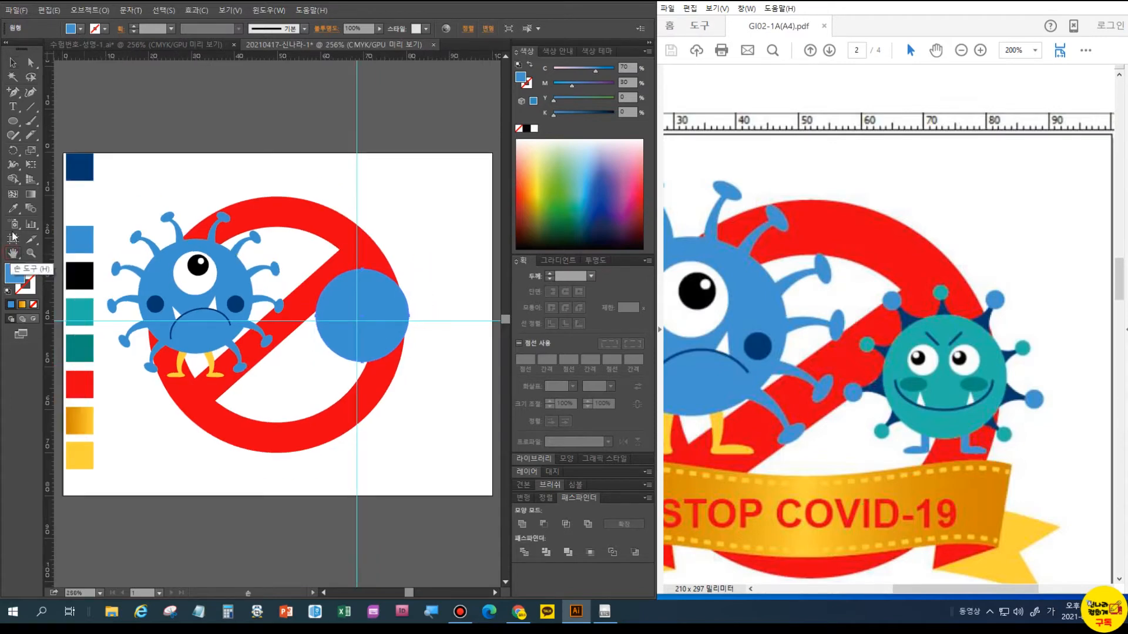
Recolour the small body circle from the lighter teal swatch and deselect it
left_click(13, 209)
left_click(87, 304)
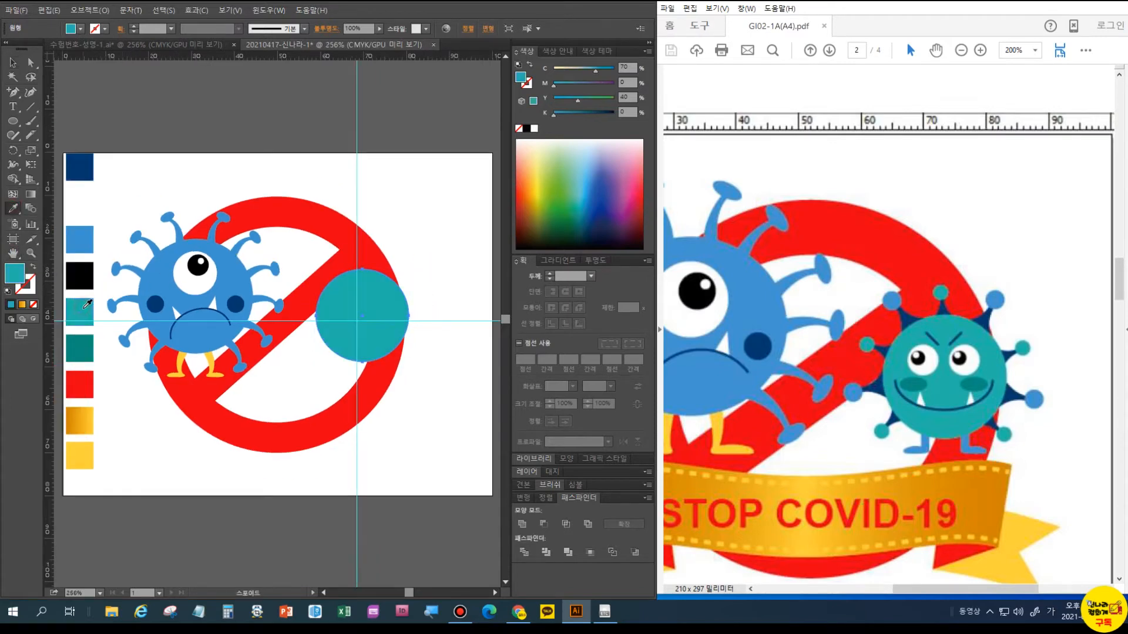
key("v")
left_click(438, 309)
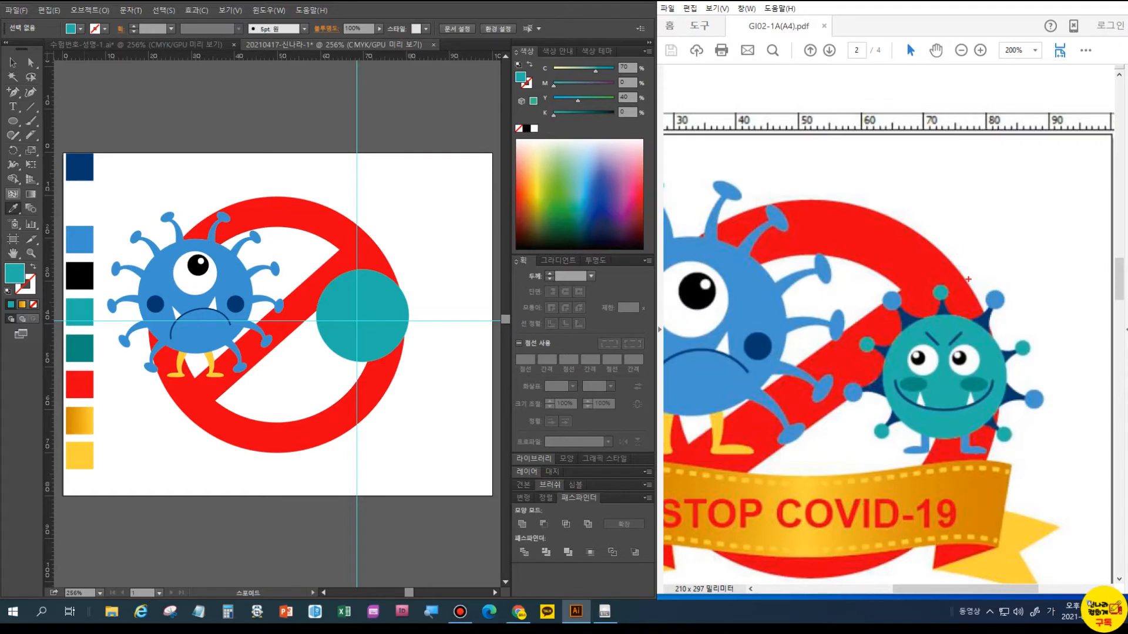
left_click_drag(964, 278, 1044, 414)
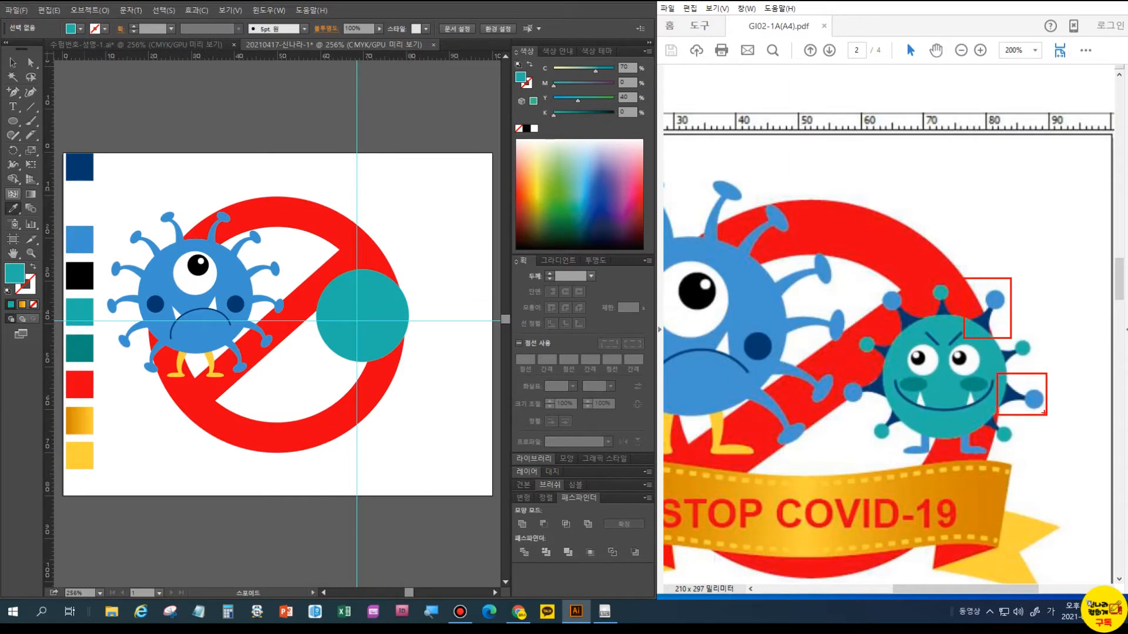
left_click_drag(954, 427, 991, 471)
left_click_drag(876, 286, 927, 330)
left_click_drag(837, 370, 888, 408)
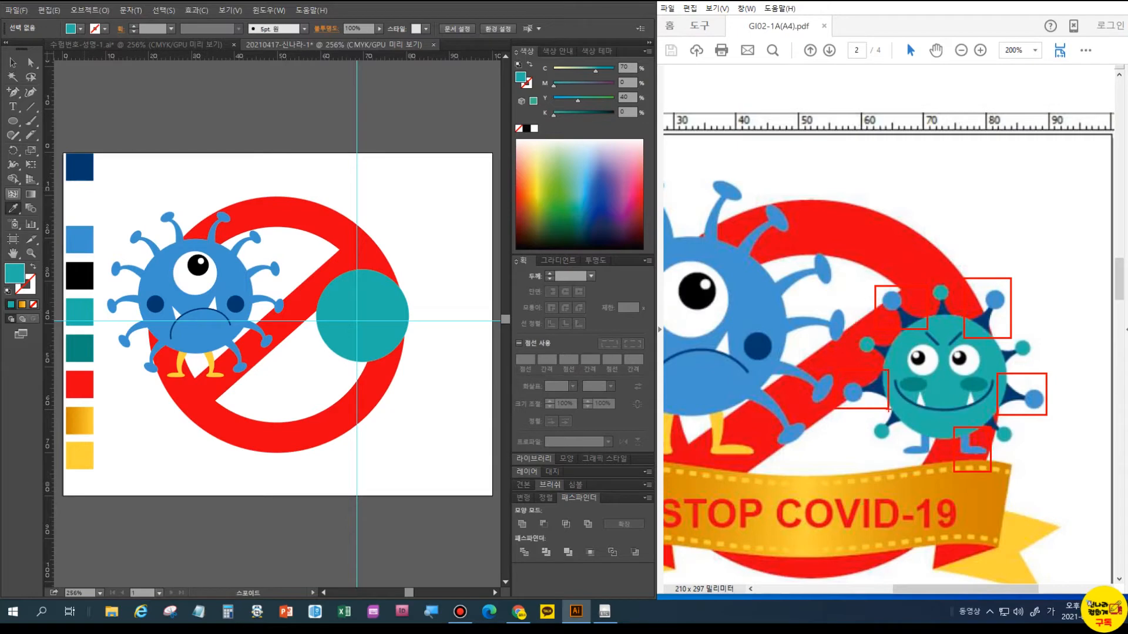
left_click_drag(908, 418, 938, 462)
key("Escape")
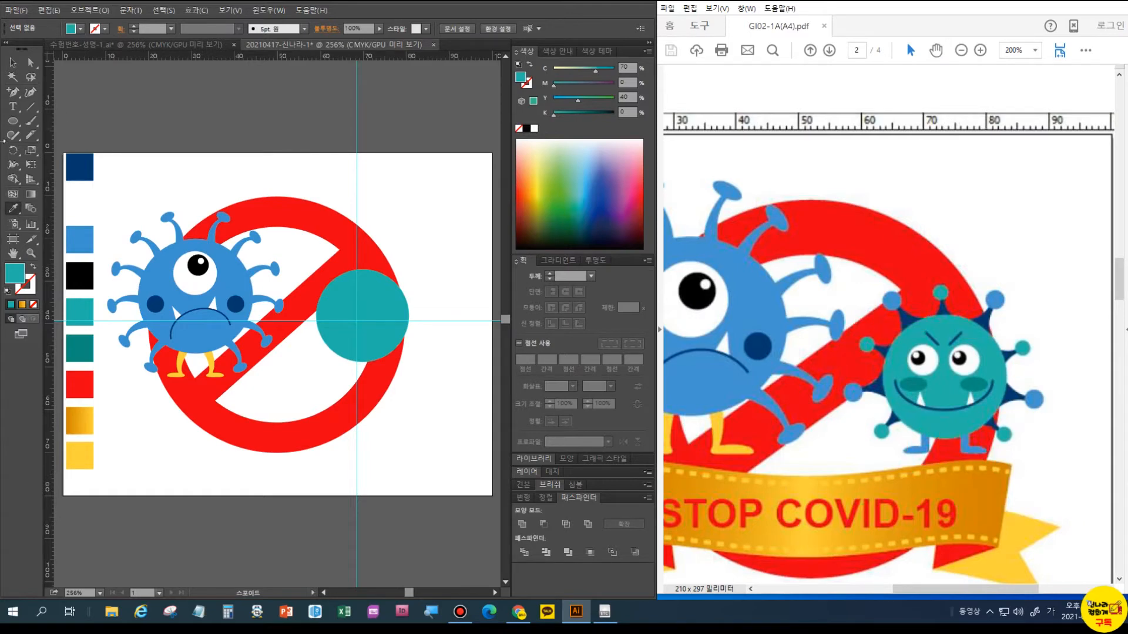
Clear the existing guides and place a vertical and a horizontal guide through the teal circle's centre
left_click(12, 94)
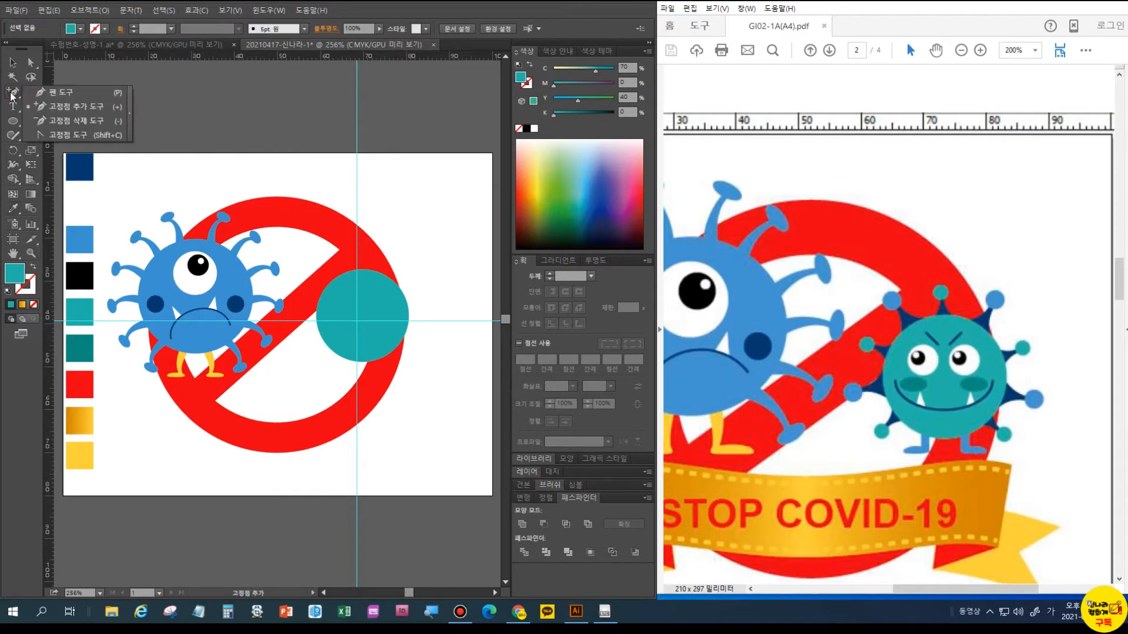
left_click(42, 93)
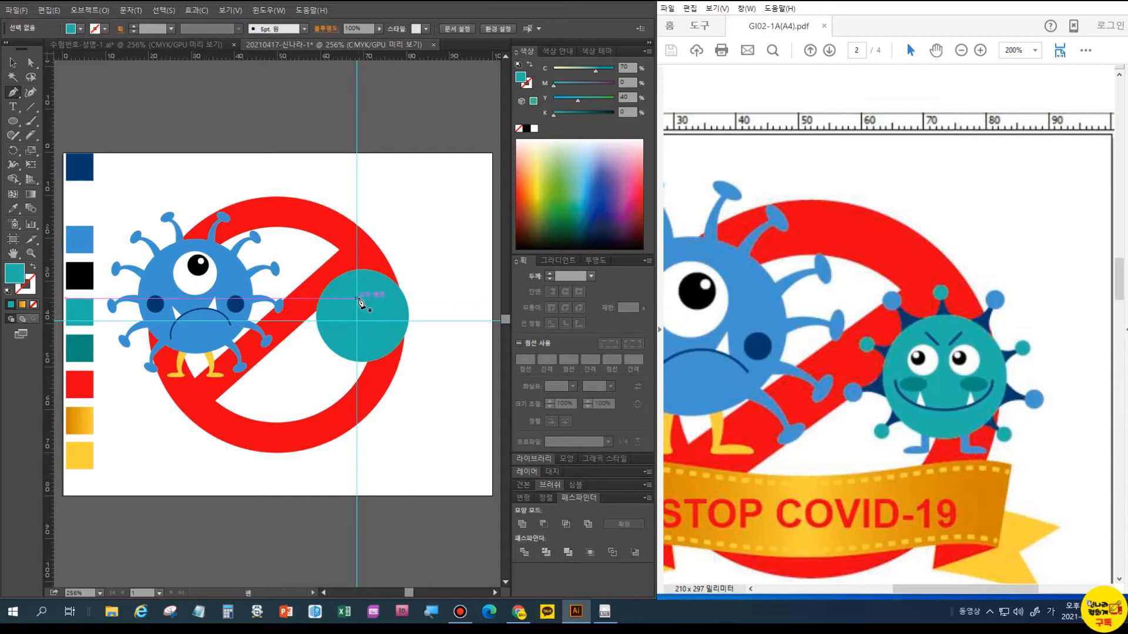
key("ctrl+plus")
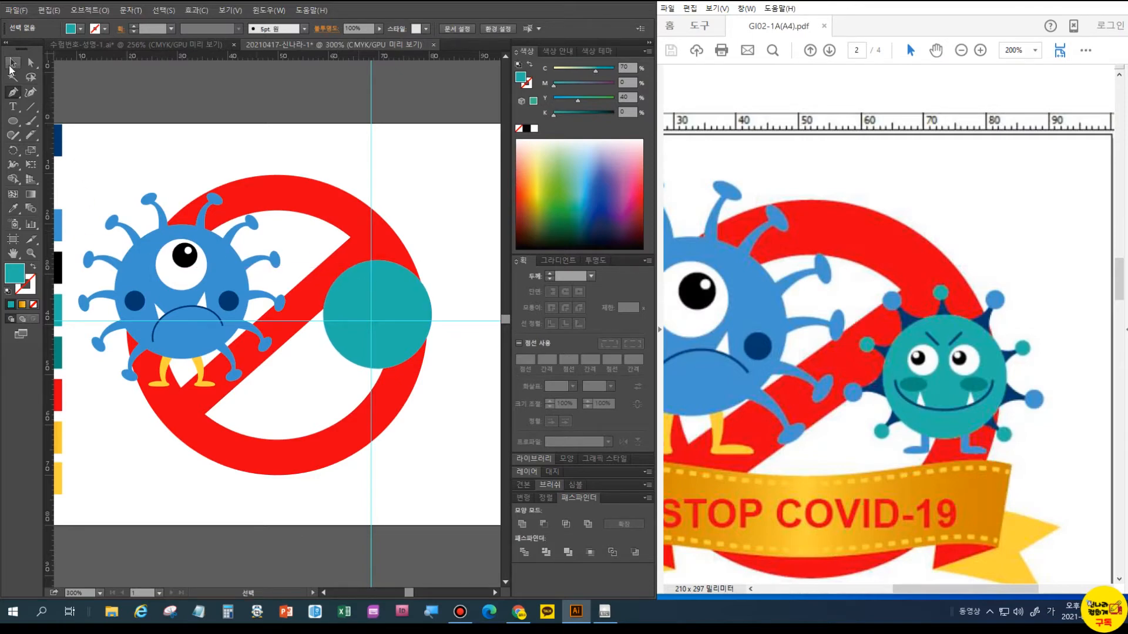
left_click(232, 10)
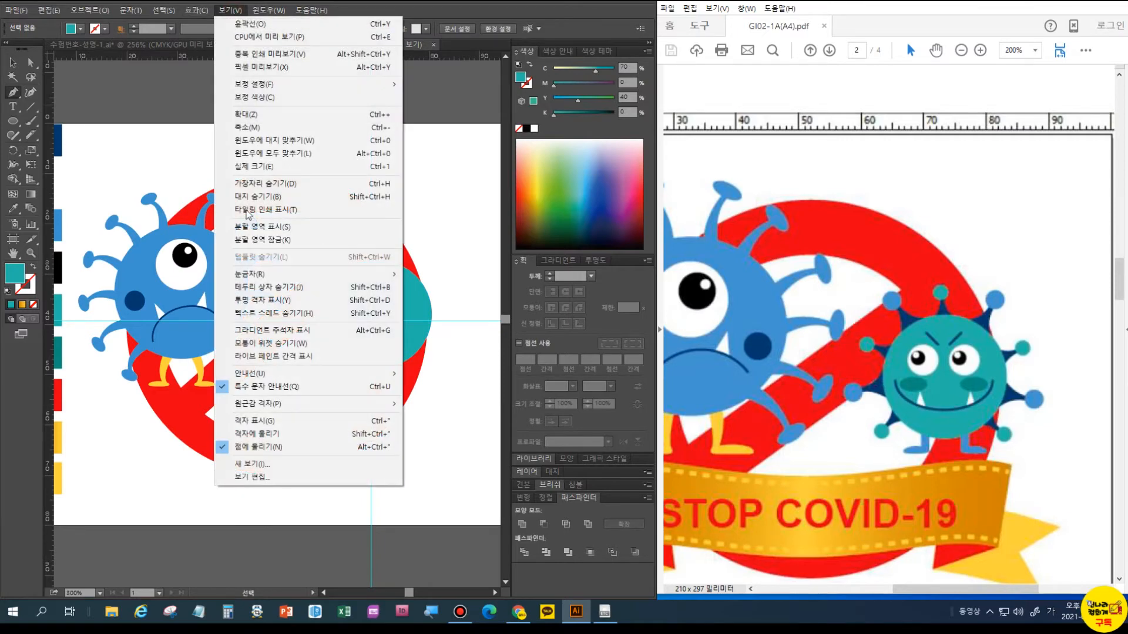
mouse_move(277, 374)
left_click(446, 426)
left_click(354, 286)
left_click_drag(356, 337, 377, 315)
left_click_drag(379, 57, 399, 314)
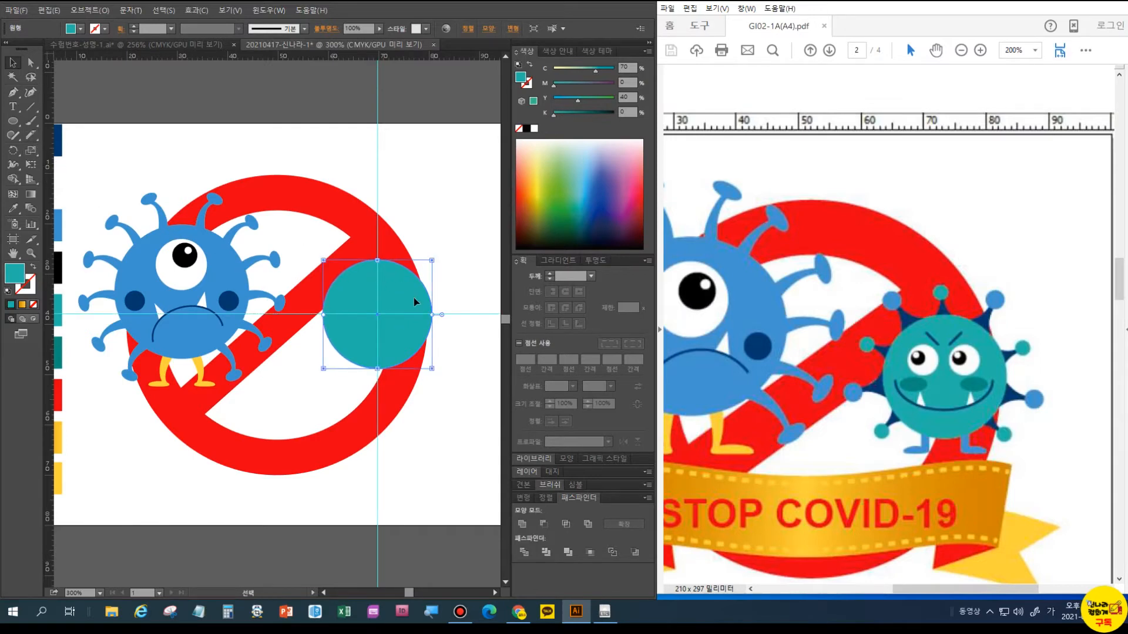
Lock the small virus's teal body circle
left_click(89, 10)
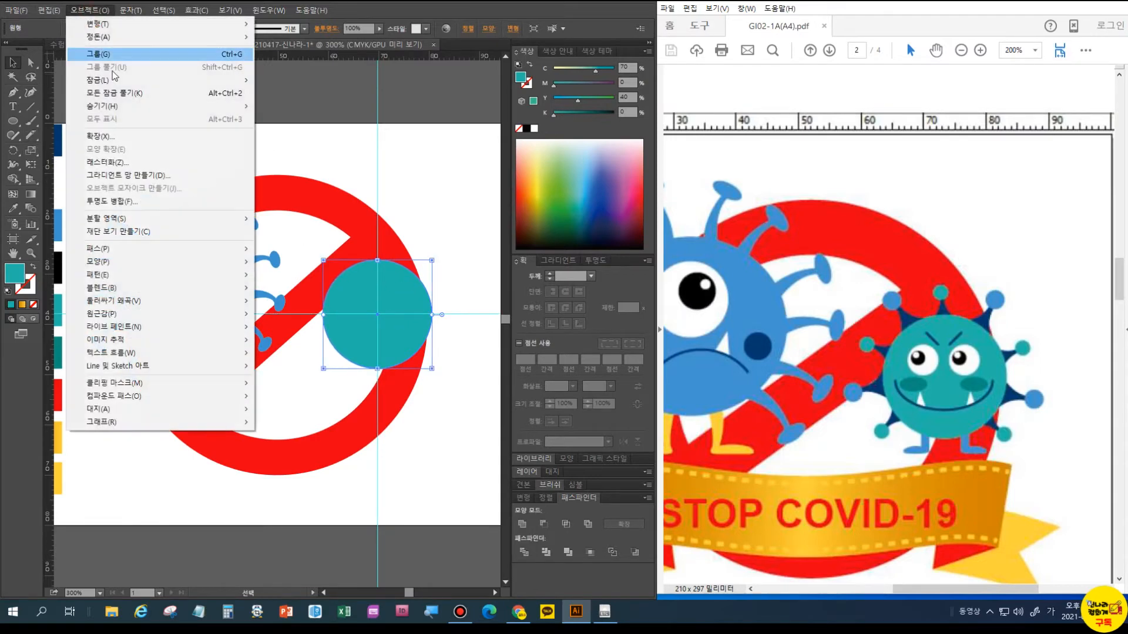
mouse_move(120, 83)
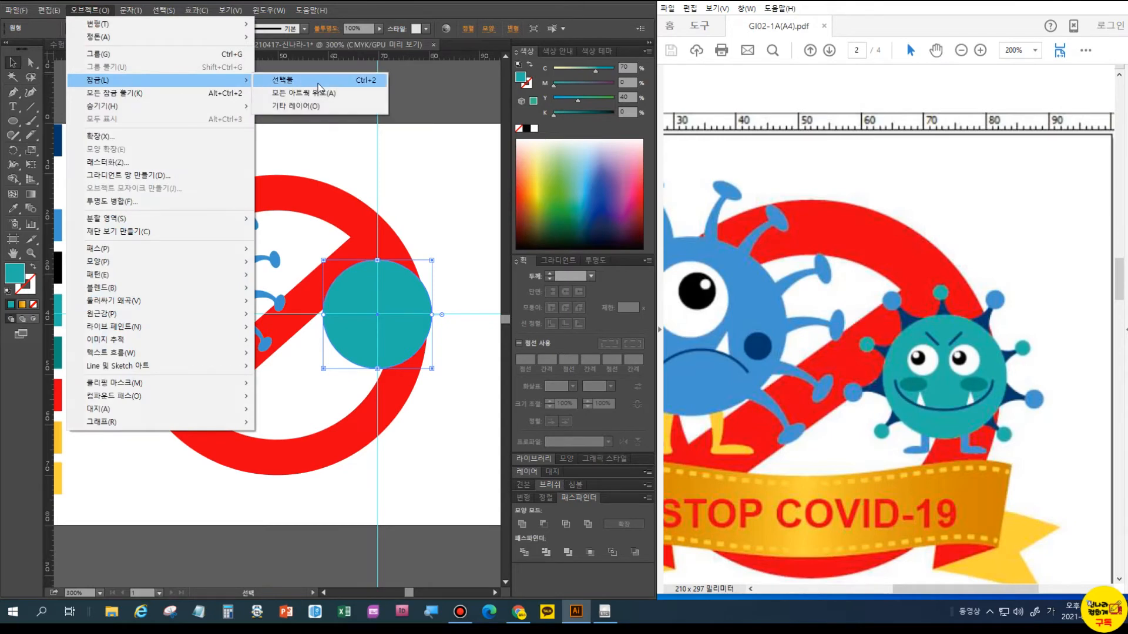
left_click(318, 84)
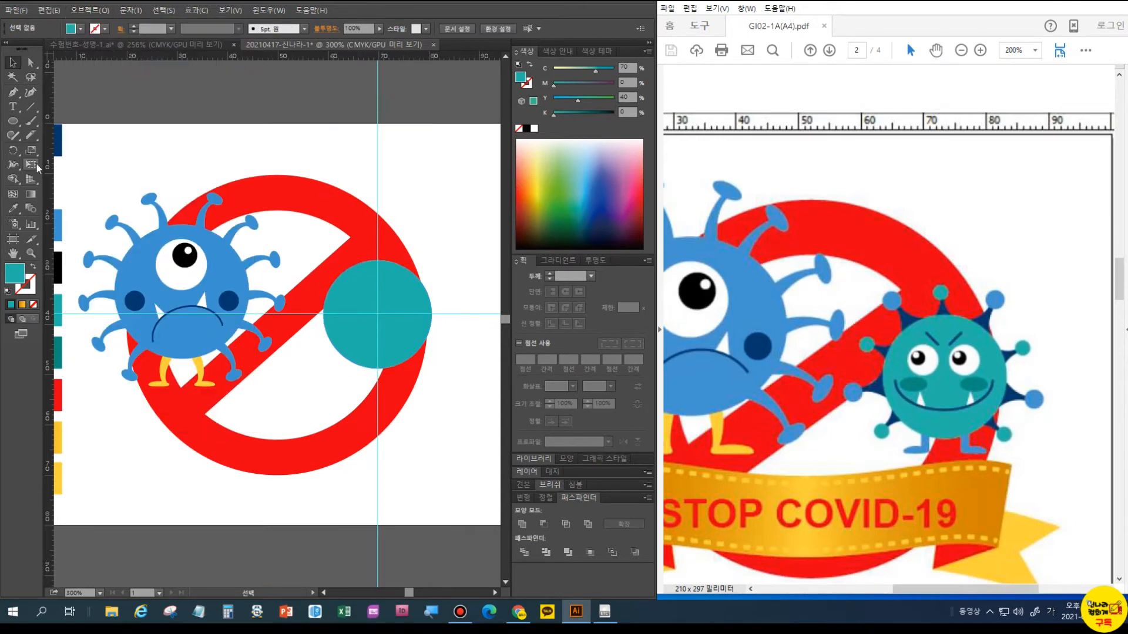
Draw a flared spike about 6 mm wide and 7 mm high with the Pen tool on the teal circle's upper right edge, filled pale yellow
left_click(13, 92)
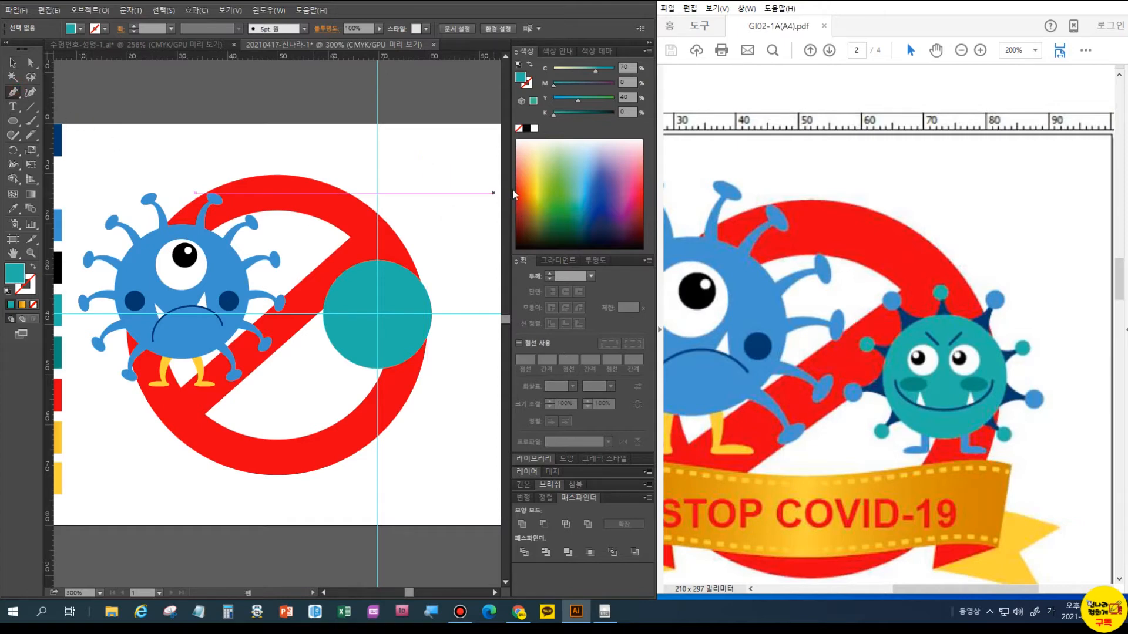
left_click(536, 171)
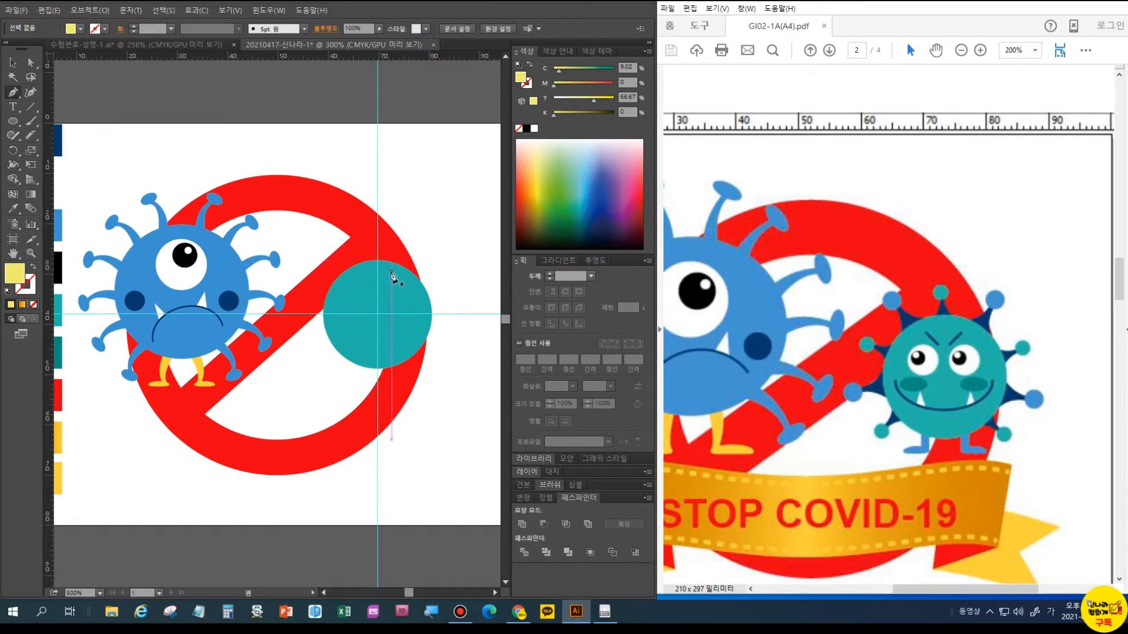
left_click_drag(386, 268, 420, 252)
left_click(417, 250)
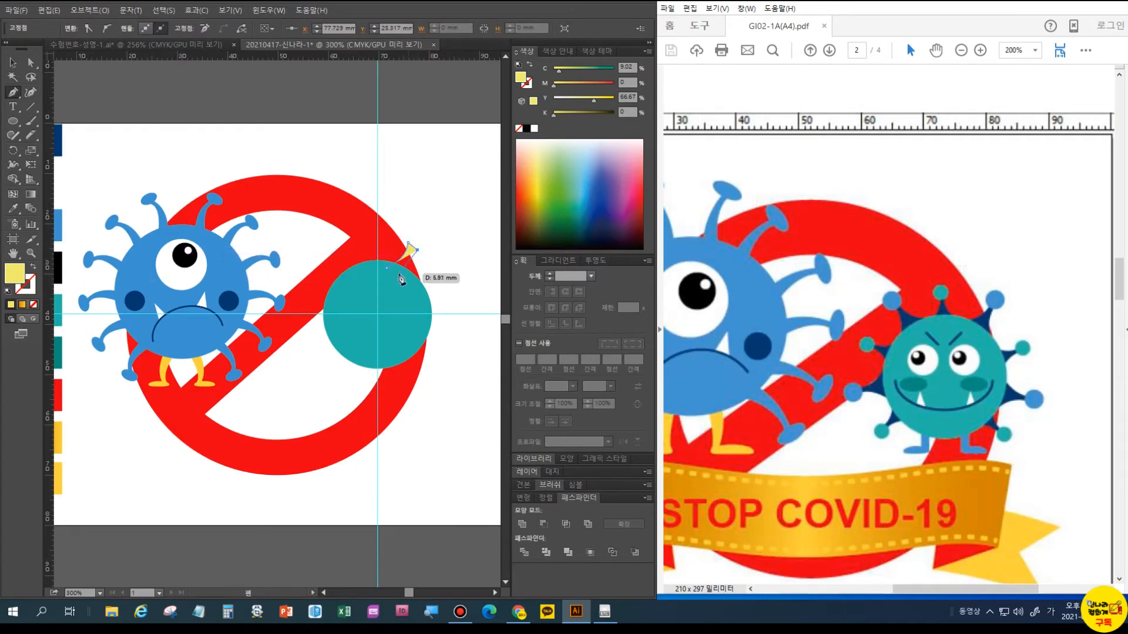
left_click_drag(399, 275, 396, 288)
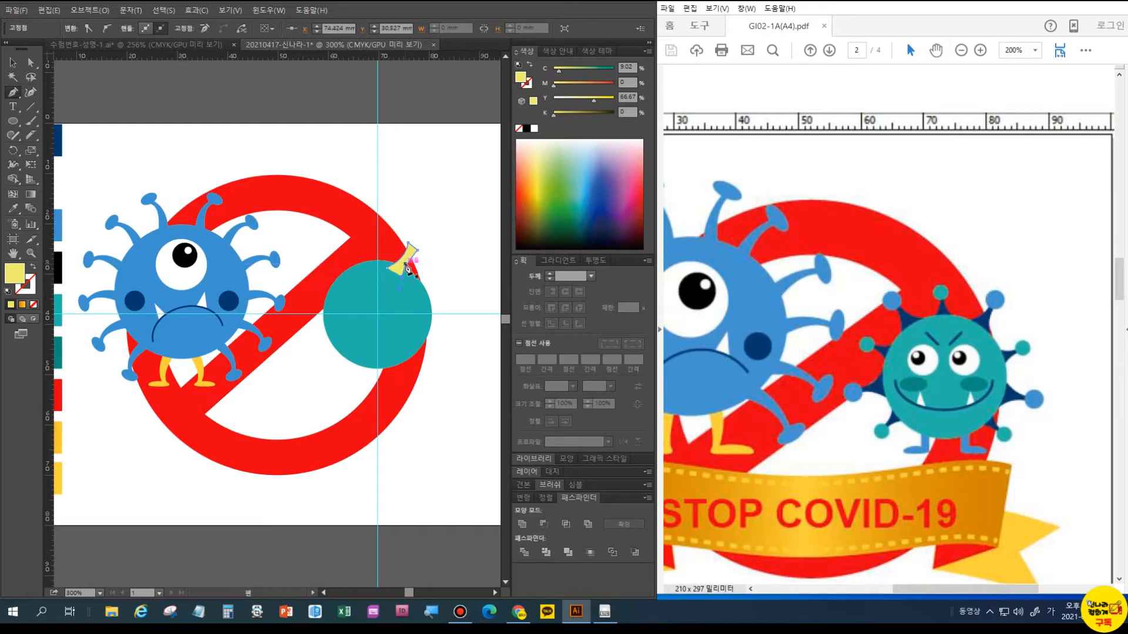
left_click_drag(402, 276, 405, 277)
key("v")
key("p")
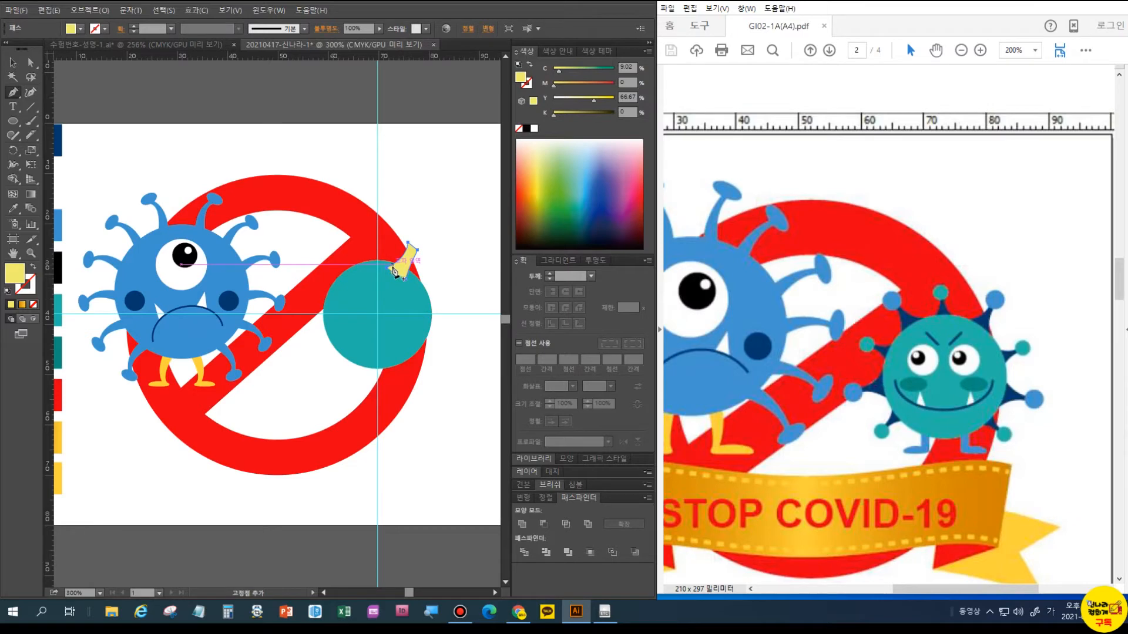
left_click(390, 270)
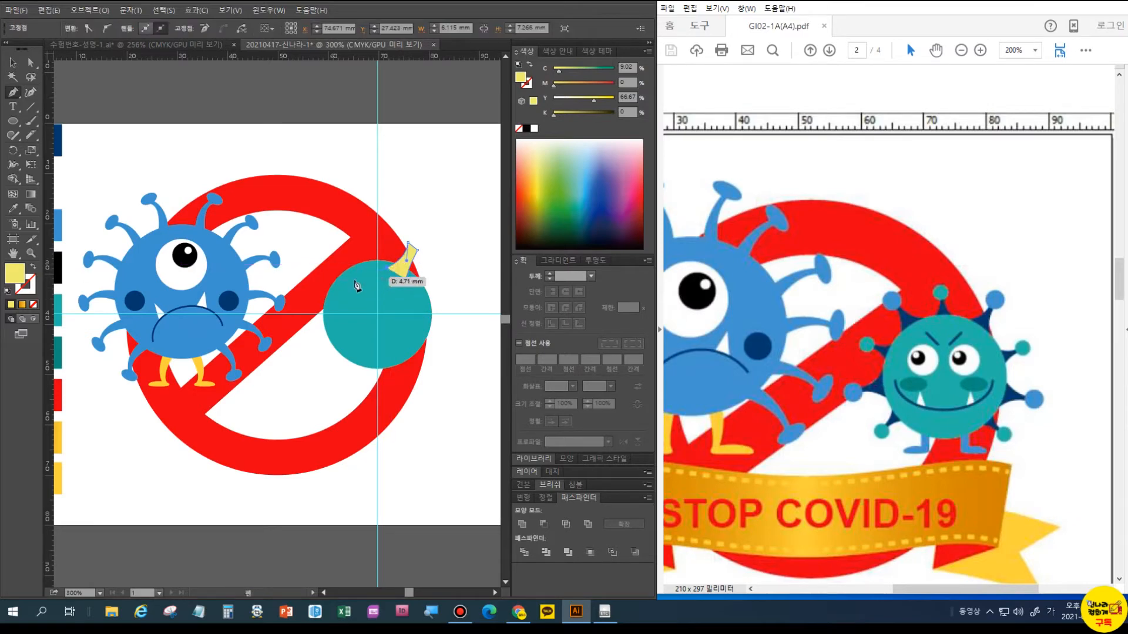
left_click(406, 280)
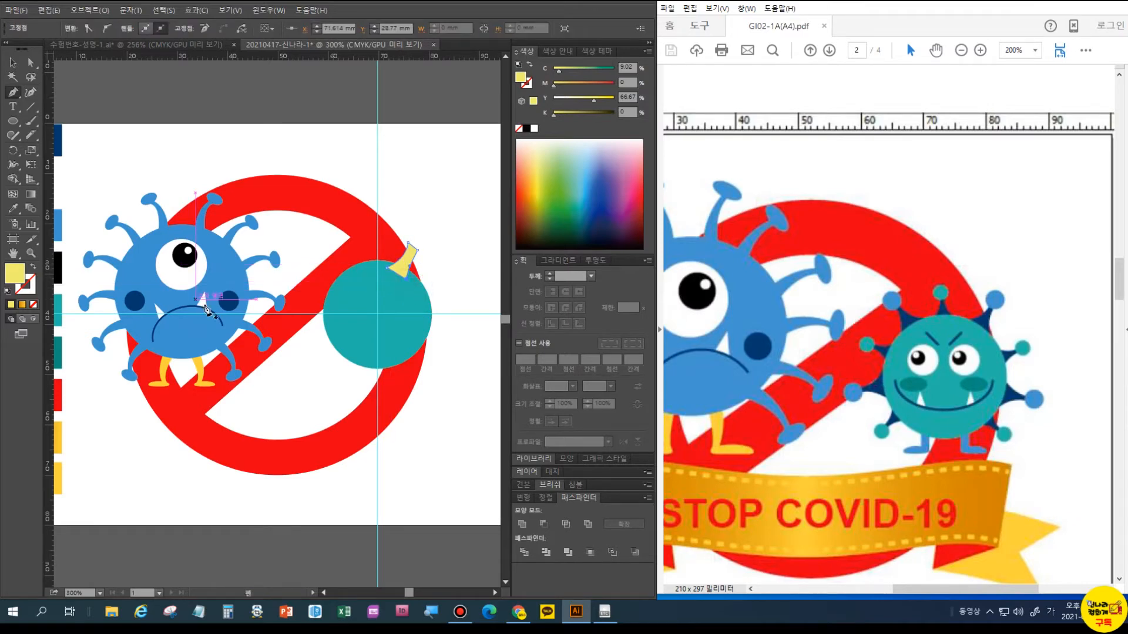
Reshape the spike's anchors and handles so both sides curve inward to a narrow neck with a wider base
left_click(30, 62)
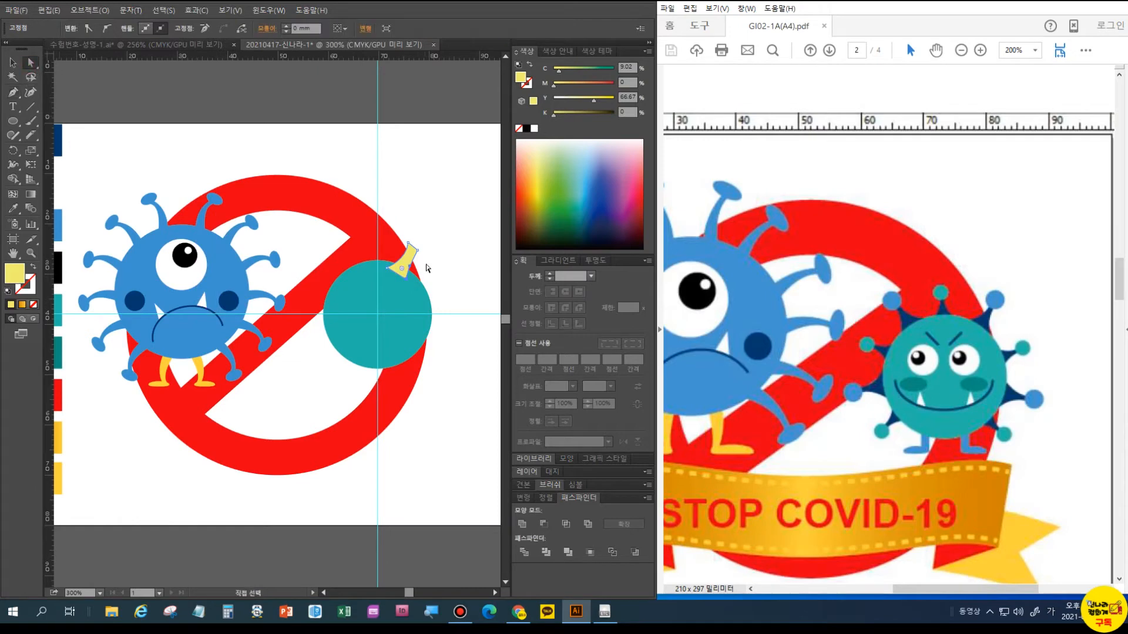
left_click_drag(410, 269, 400, 269)
left_click(387, 269)
left_click_drag(403, 258, 408, 264)
left_click(417, 251)
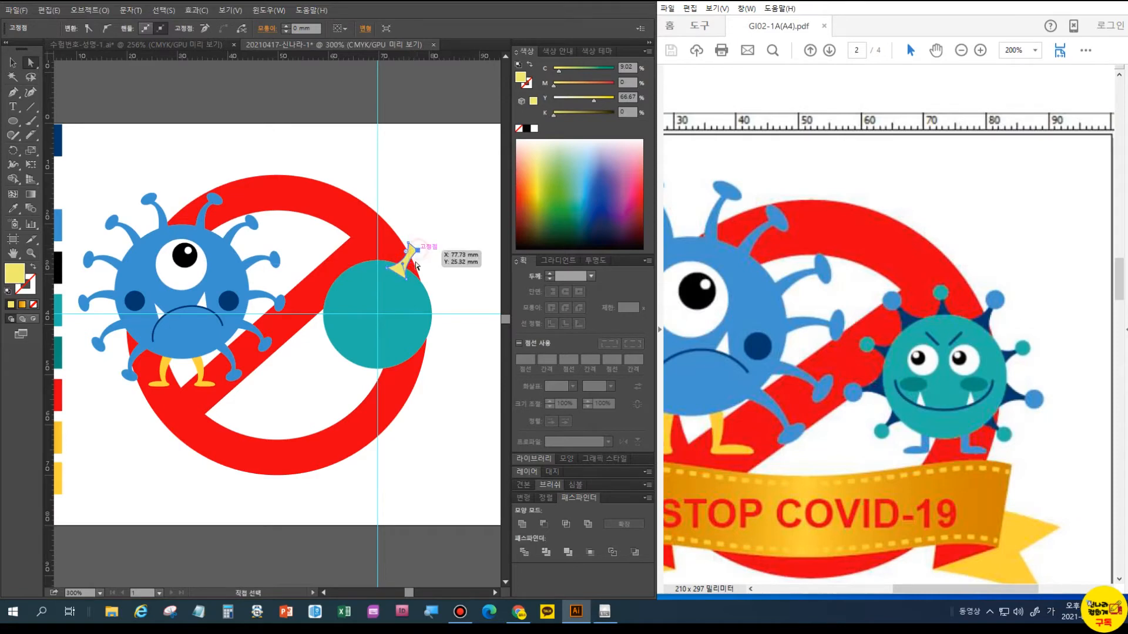
left_click_drag(403, 263, 401, 256)
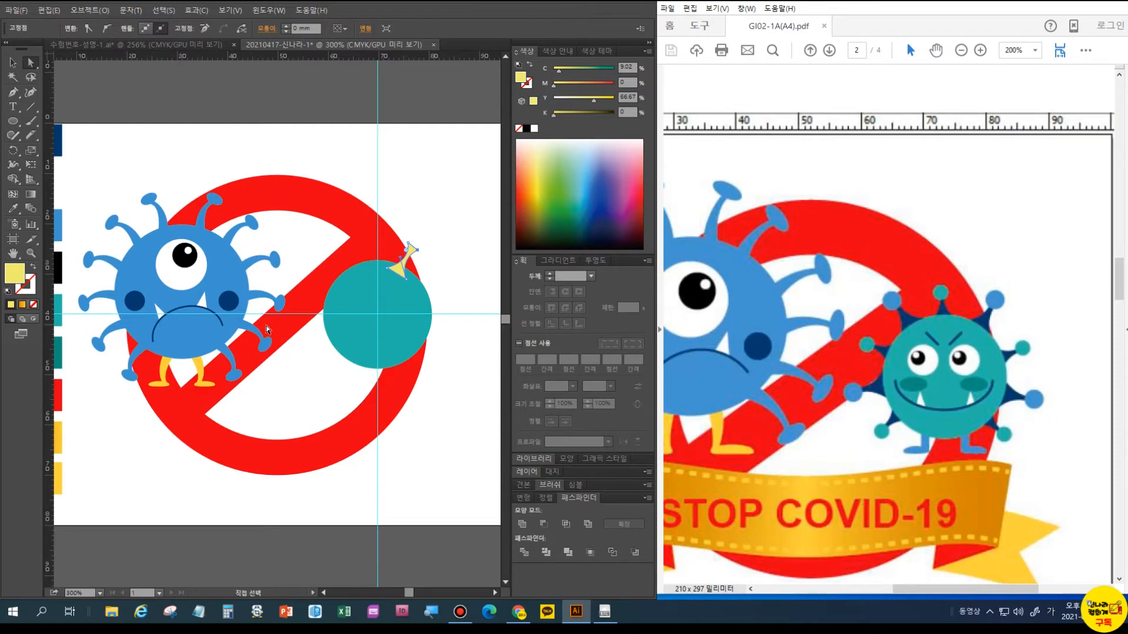
Nudge the whole spike slightly up and to the right along the teal circle's edge
left_click(12, 63)
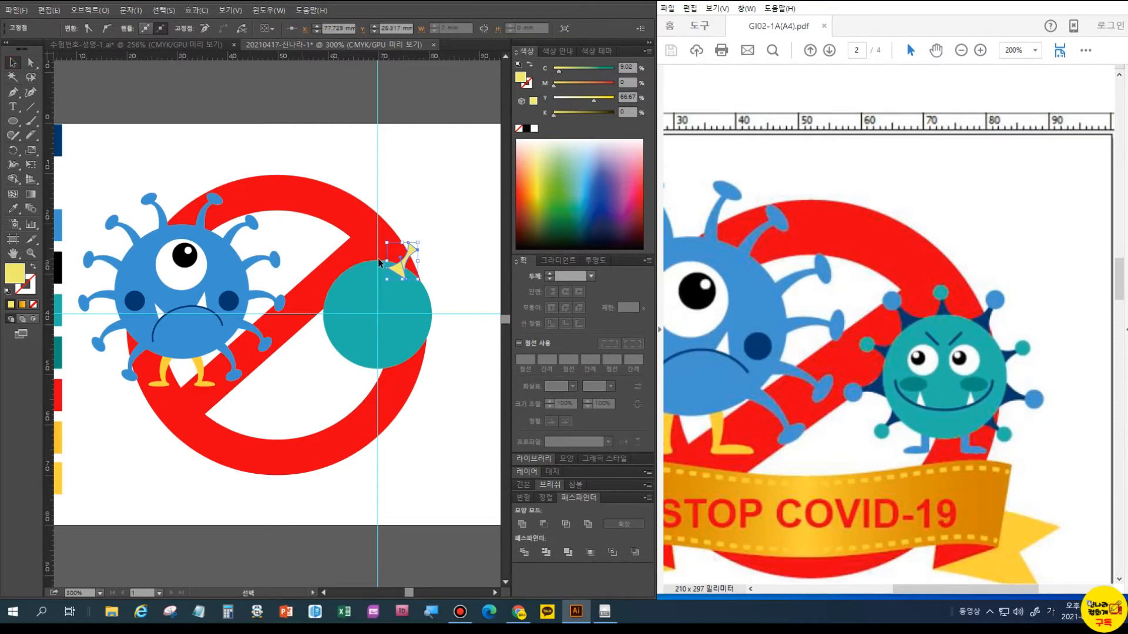
left_click(400, 272)
key("Up")
key("Up")
key("Up")
key("Up")
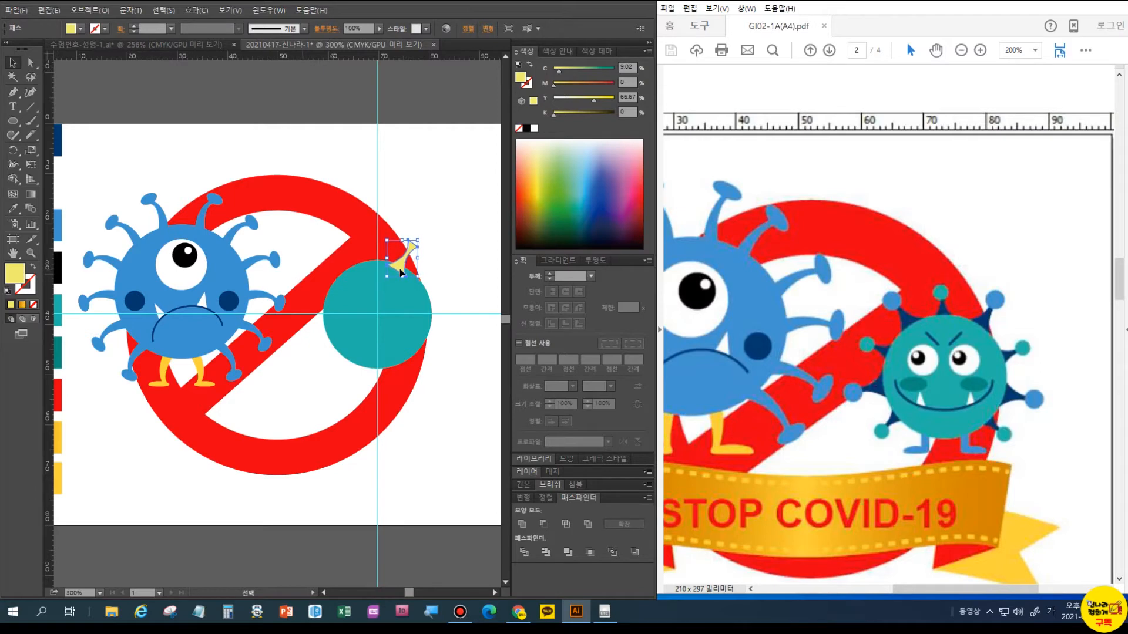
key("Right")
Fine-tune the spike's lower base corner and the curve of its neck
key("a")
left_click(403, 274)
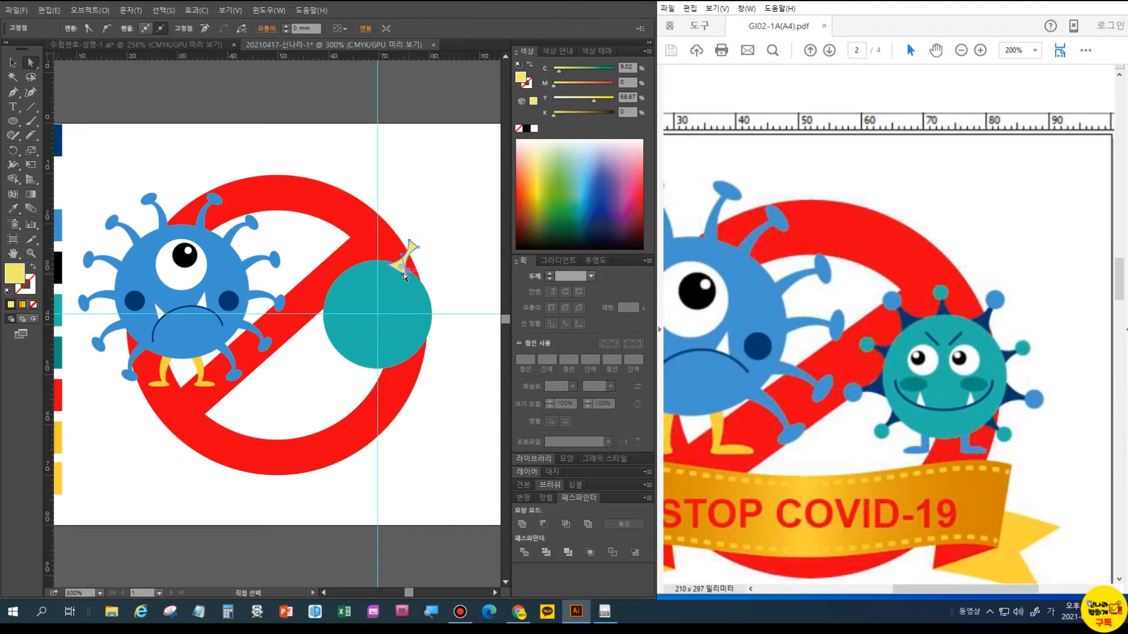
key("Right")
left_click_drag(406, 254, 403, 252)
Draw a small circle over the spike's tip, nudge it slightly to the right and deselect it
key("l")
left_click_drag(411, 241, 422, 251)
left_click(11, 62)
key("Right")
key("Right")
key("Right")
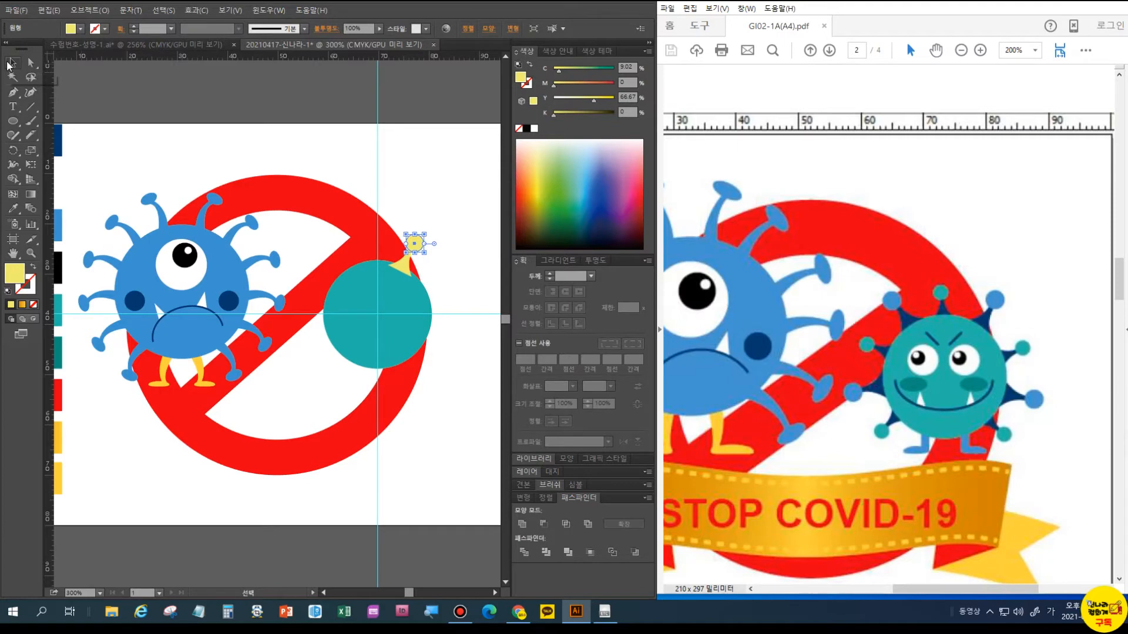
left_click(145, 179)
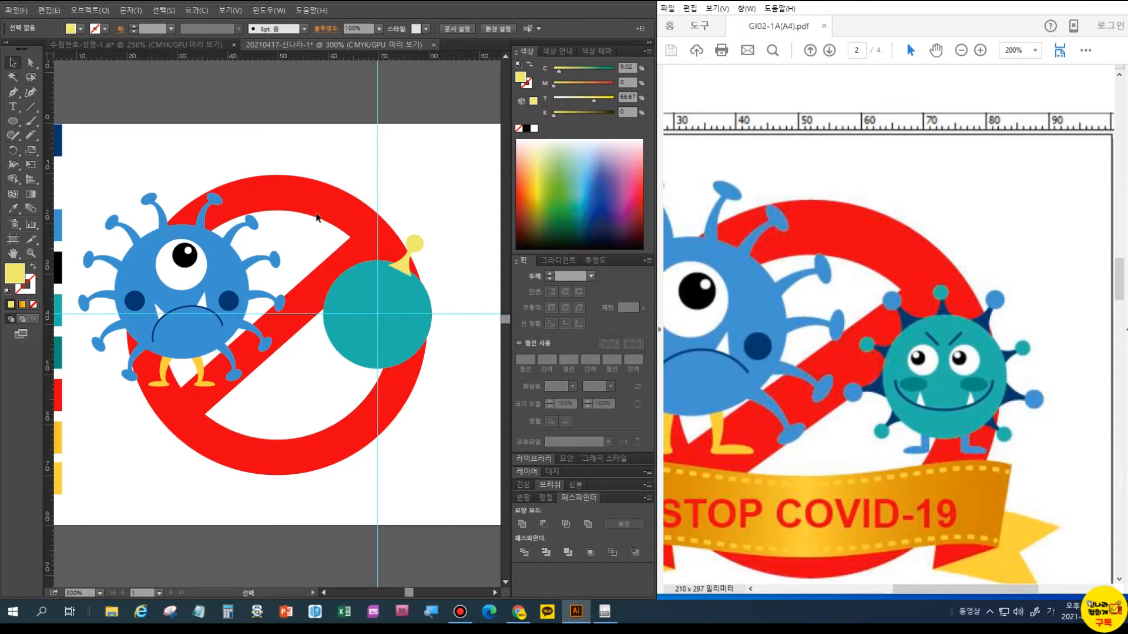
Recolour the spike dark navy by sampling the blue virus's cheek spot
left_click(13, 254)
double_click(12, 255)
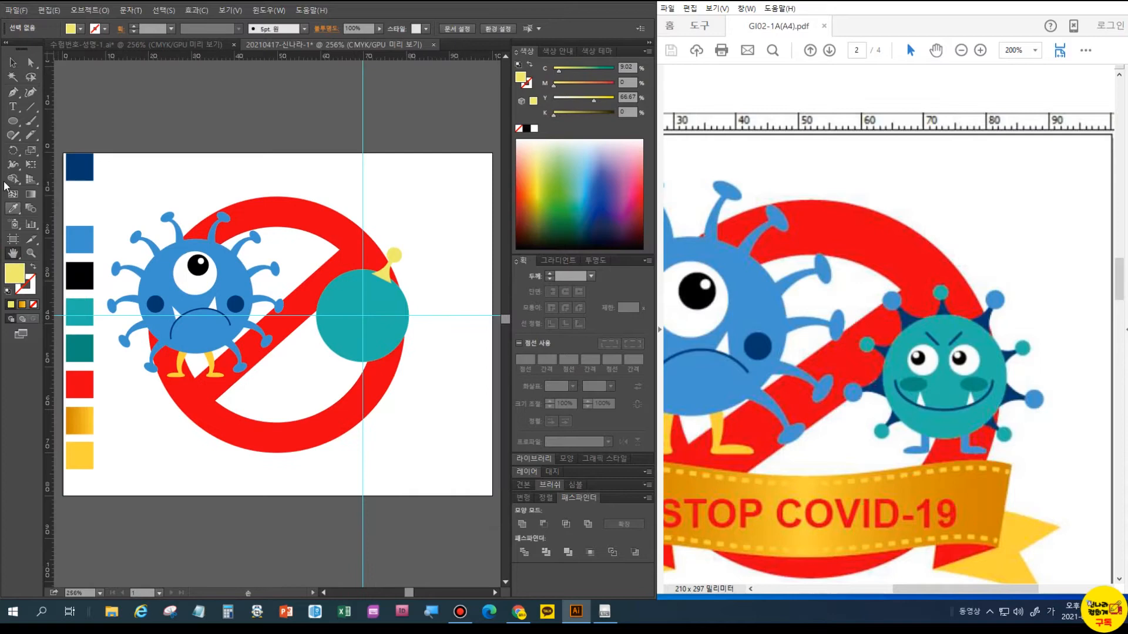
left_click(12, 62)
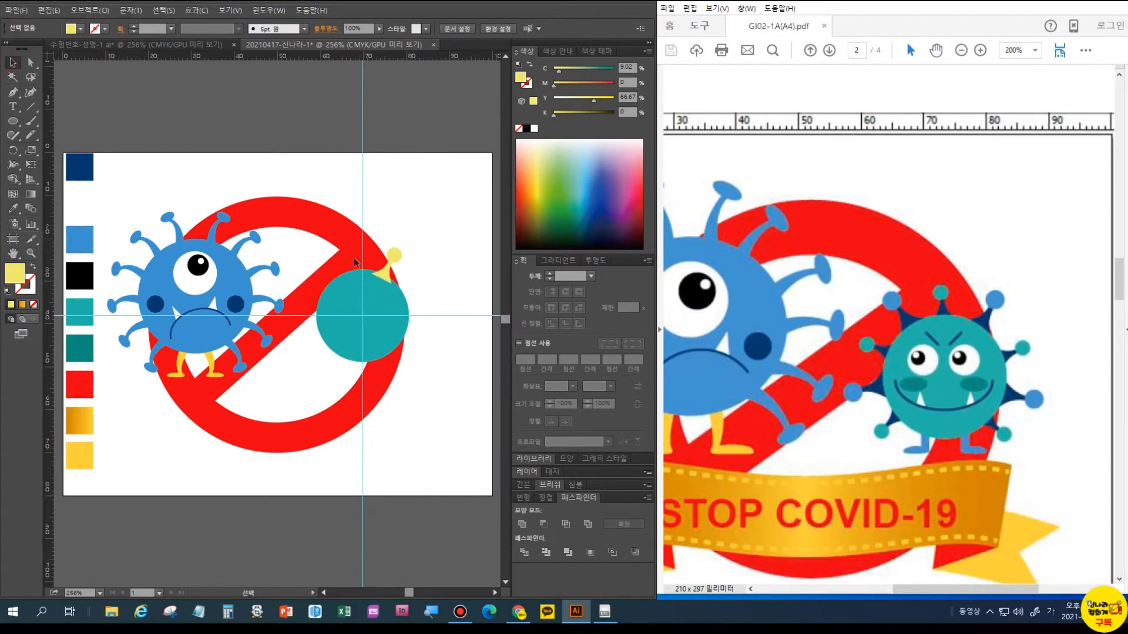
left_click(386, 281)
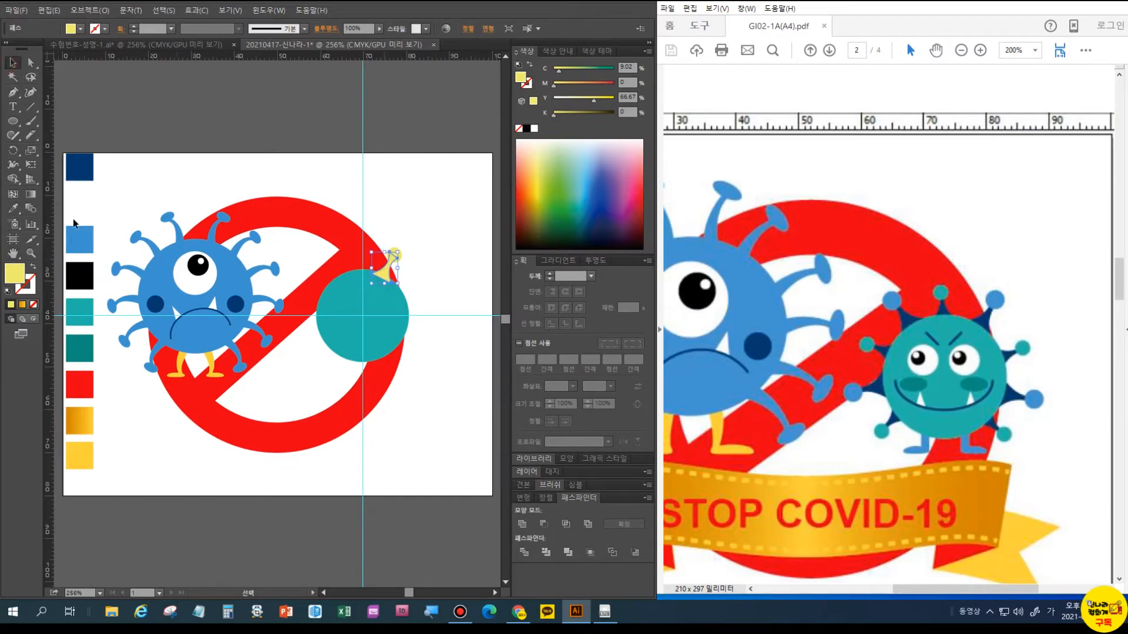
left_click(12, 208)
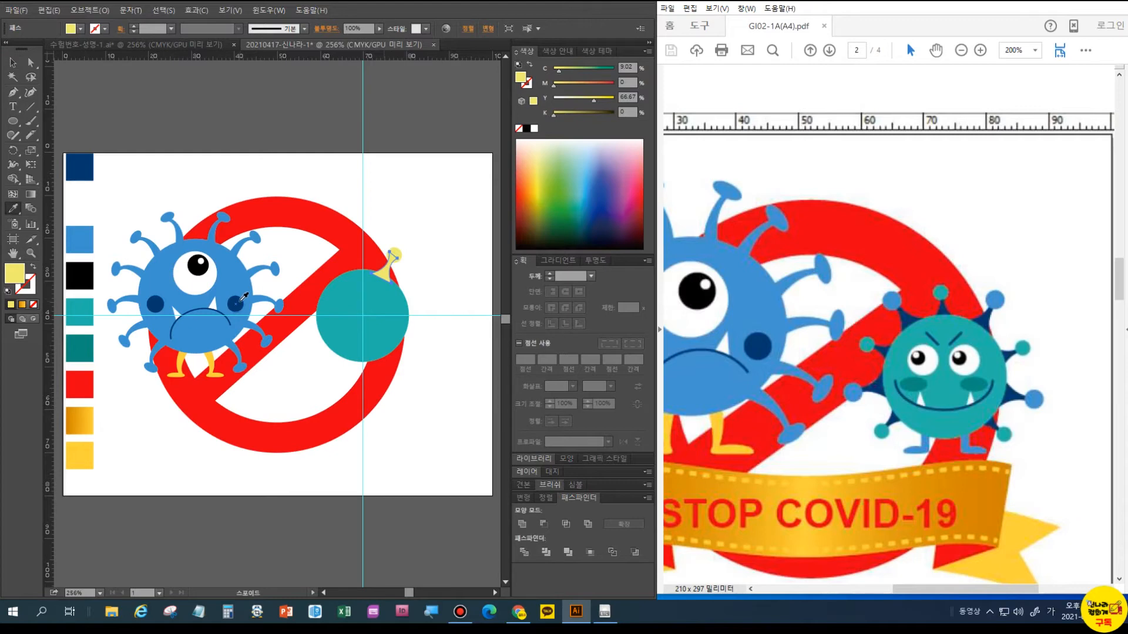
left_click(238, 302)
left_click(12, 62)
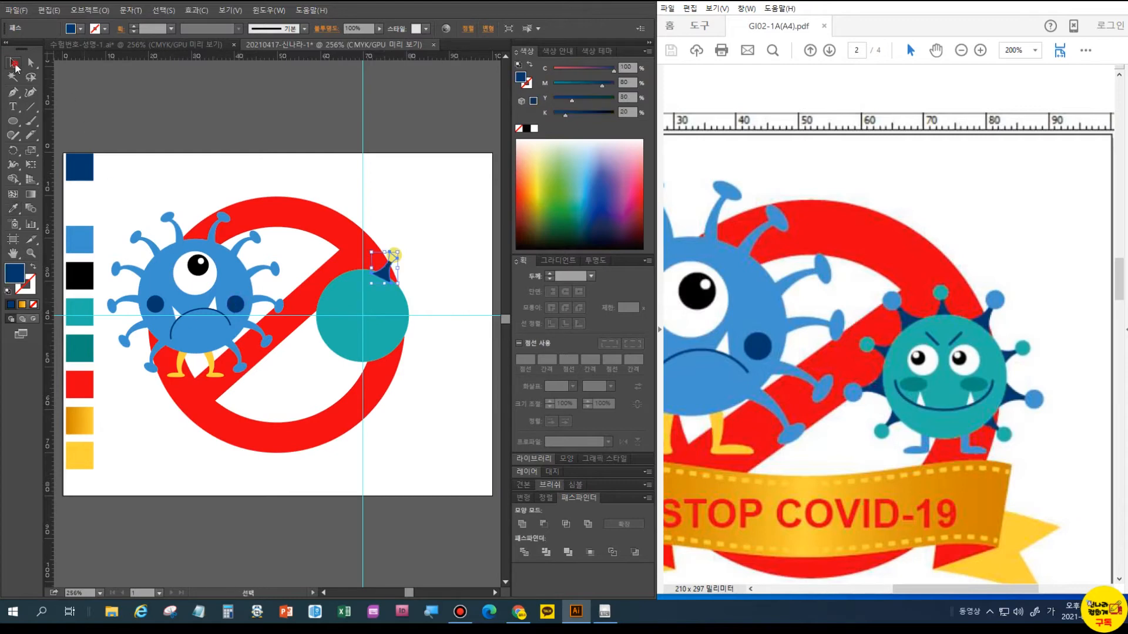
Recolour the small tip circle by sampling the blue virus's body and deselect it
left_click(394, 254)
left_click(13, 209)
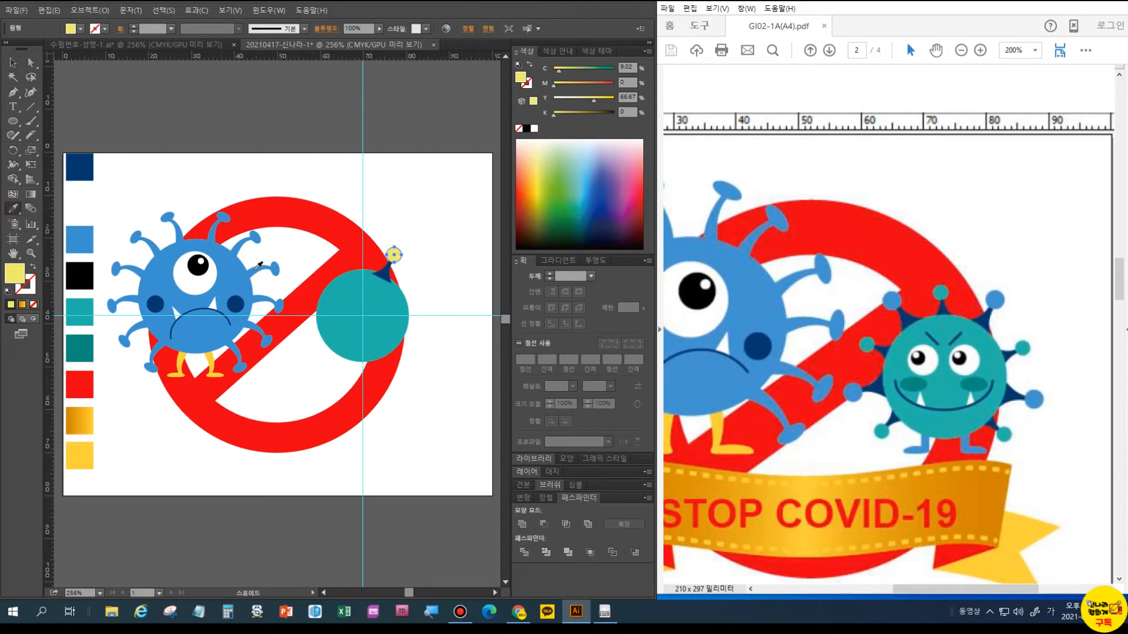
left_click(232, 276)
left_click(12, 63)
left_click(452, 288)
Group the navy spike with its blue tip circle
left_click(385, 275)
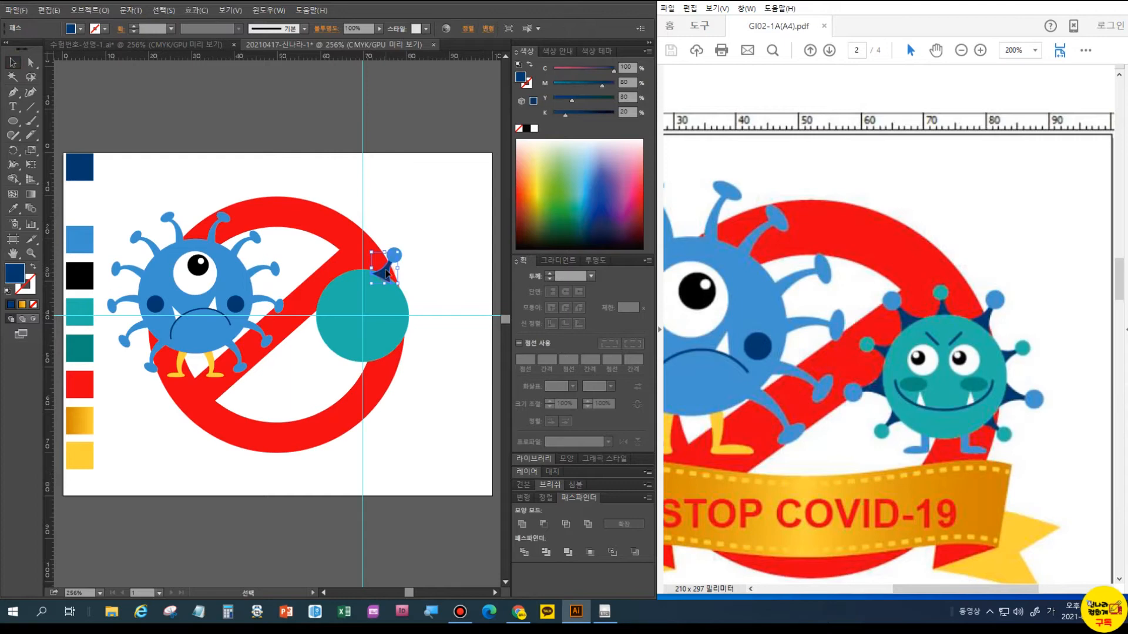
left_click(402, 257, "shift")
left_click(391, 271)
key("ctrl+plus")
key("ctrl+plus")
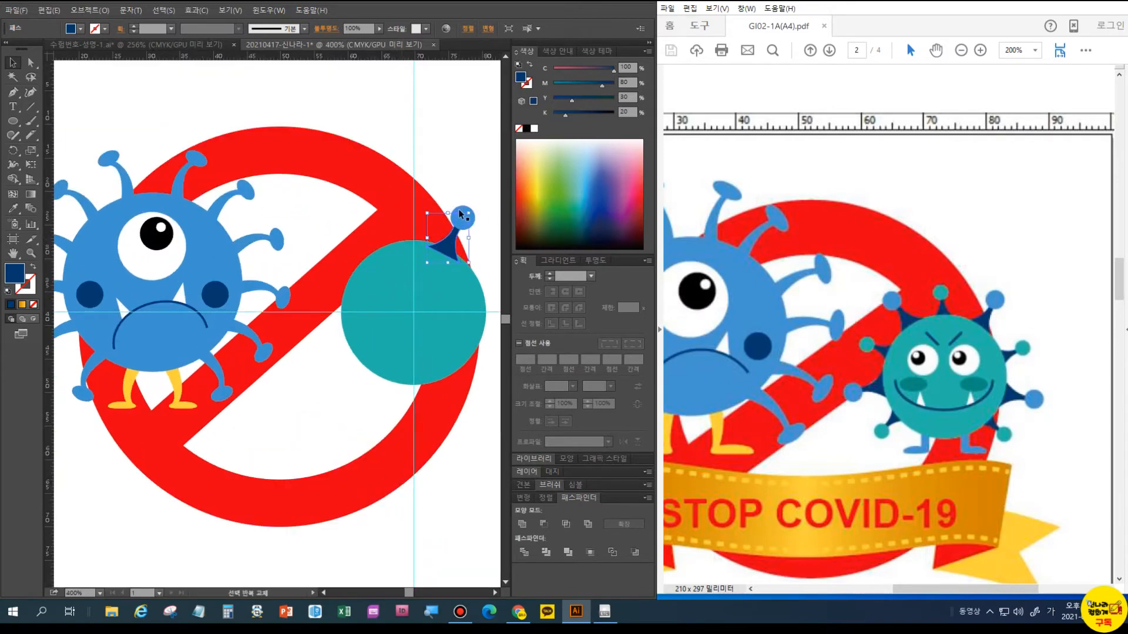
left_click(463, 214, "shift")
key("ctrl+g")
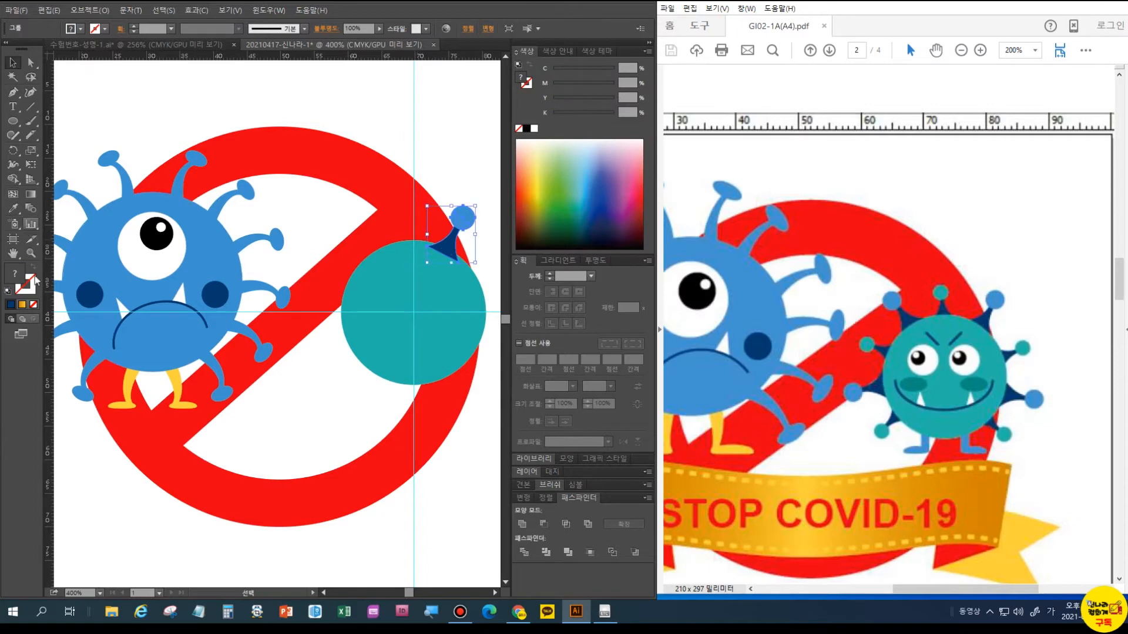
Try to rotate the spike group about the teal circle's centre and undo the rotation
key("a")
key("r")
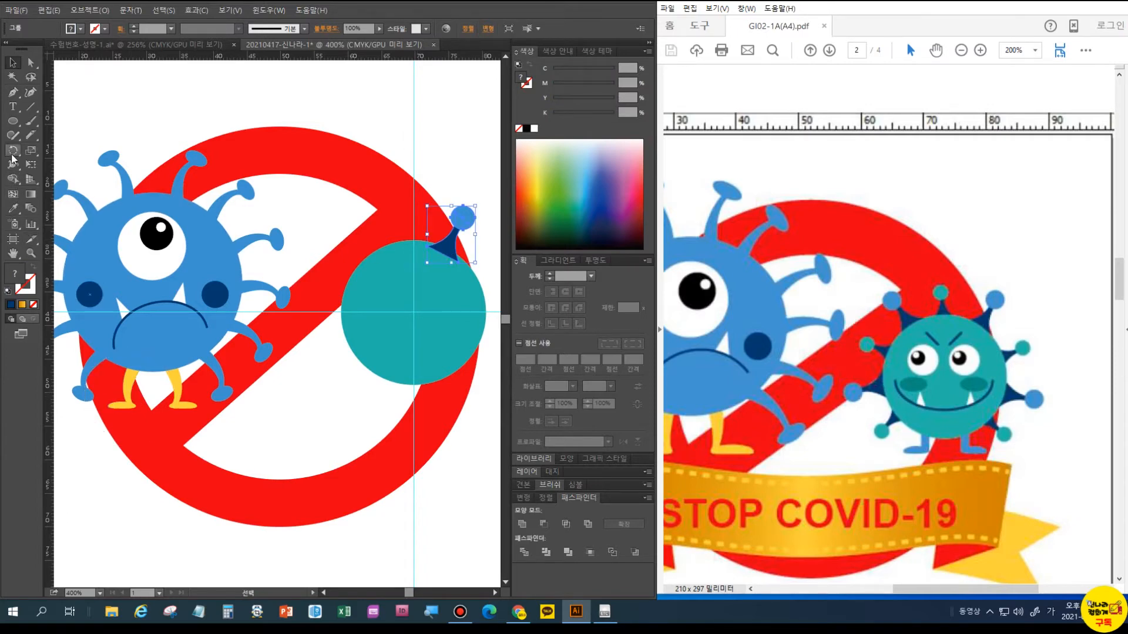
left_click(413, 312, "alt")
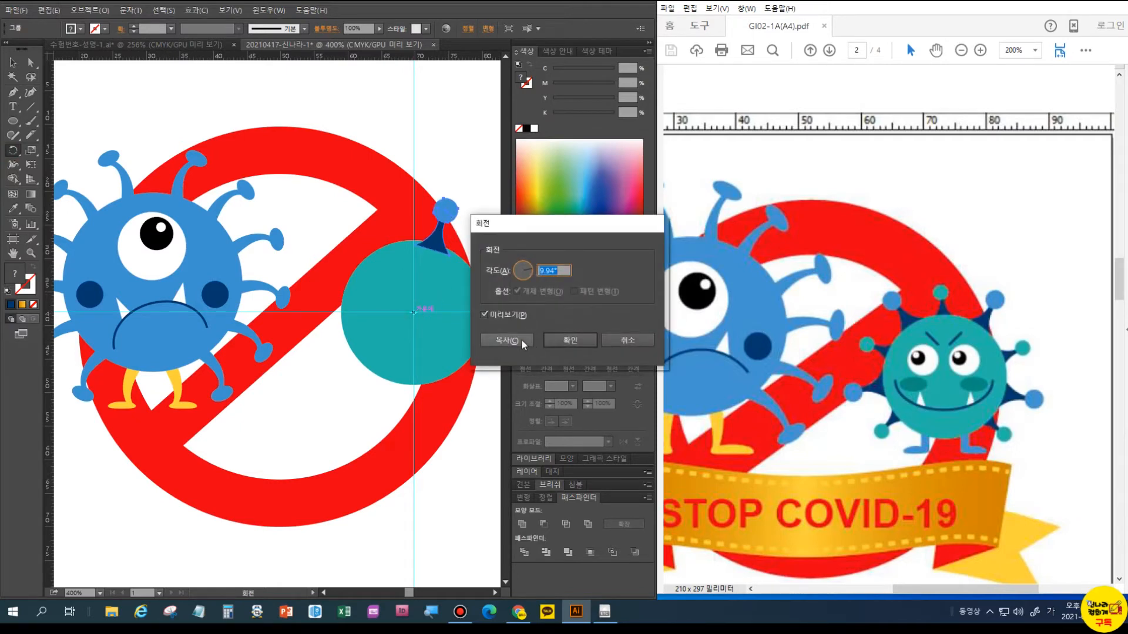
type("1")
key("Return")
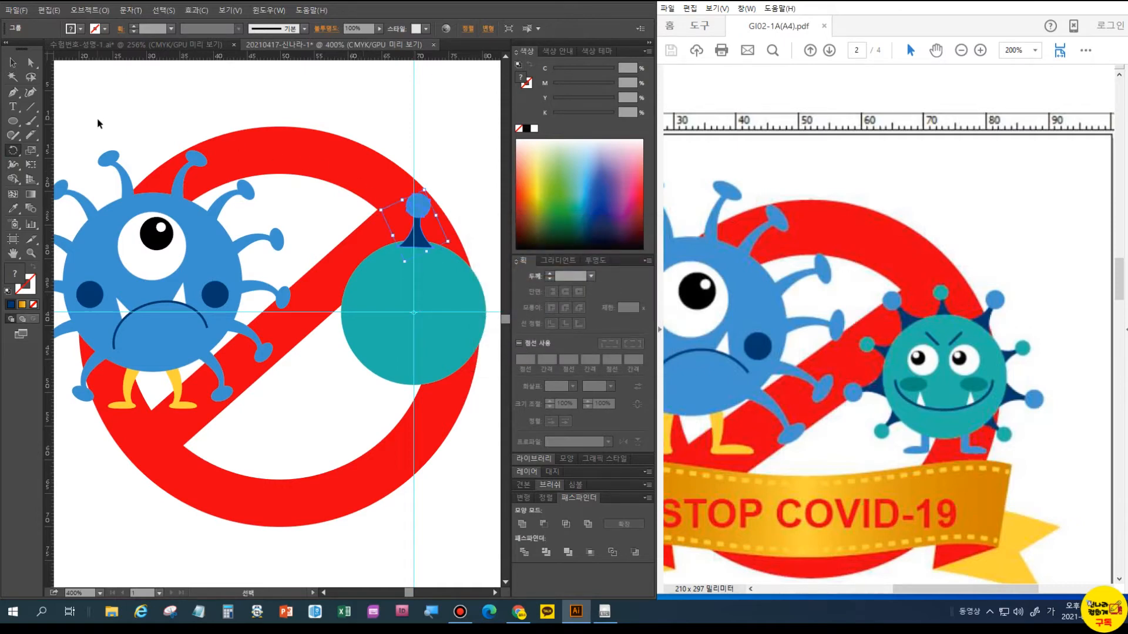
key("ctrl+z")
Copy the spike group rotated 9.94° about the teal circle's centre, and repeat the rotated copy twice
left_click(15, 150)
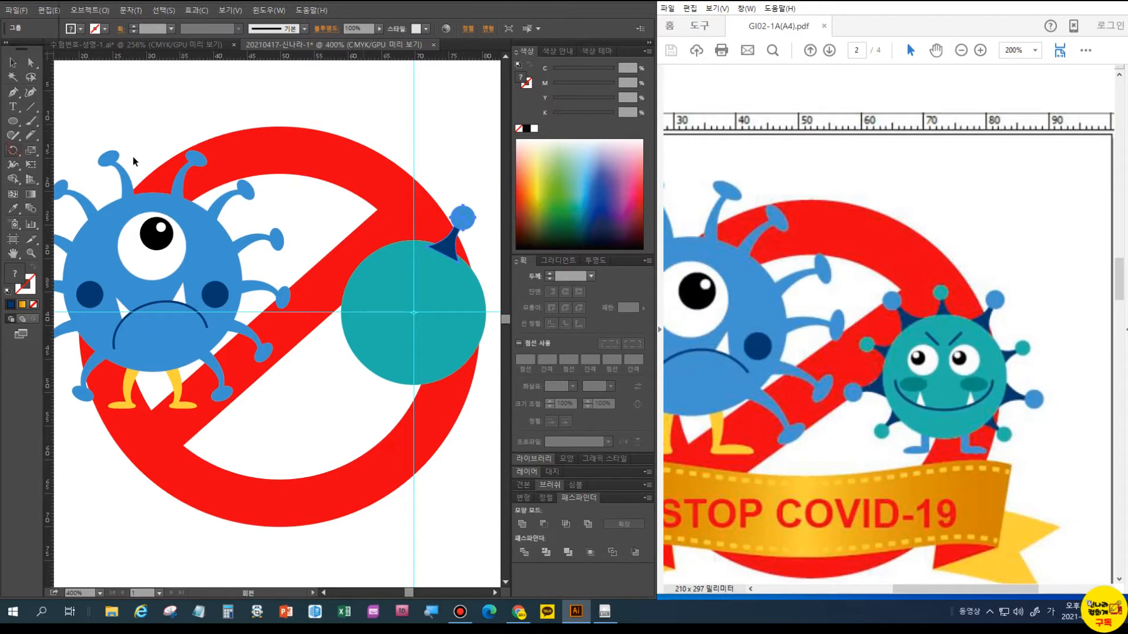
left_click(451, 235, "alt")
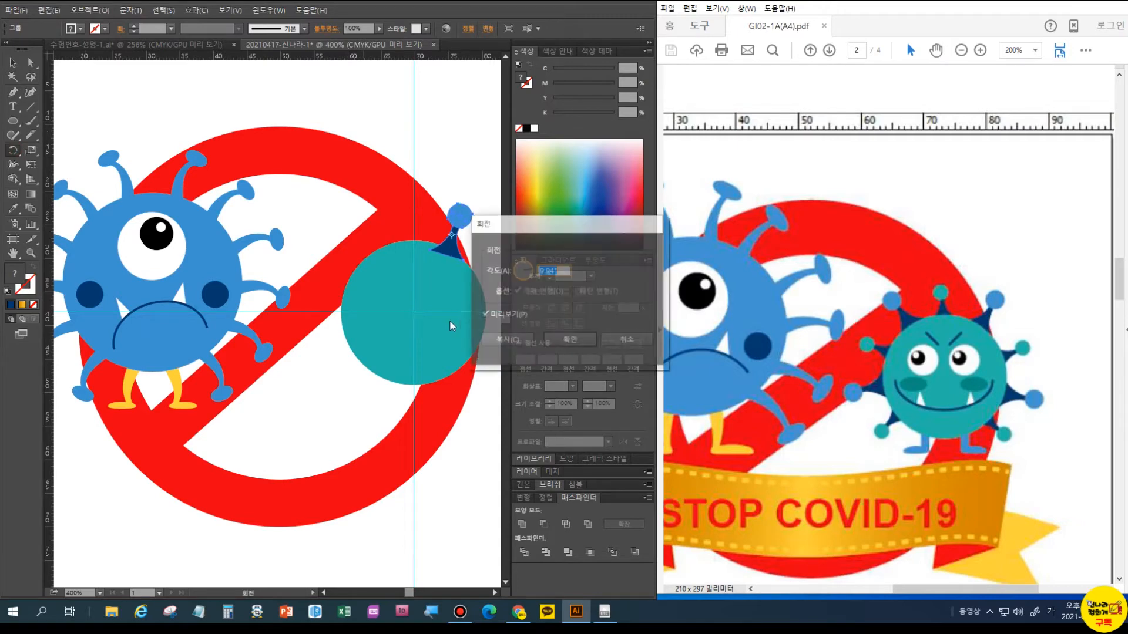
left_click(623, 342)
left_click(414, 313, "alt")
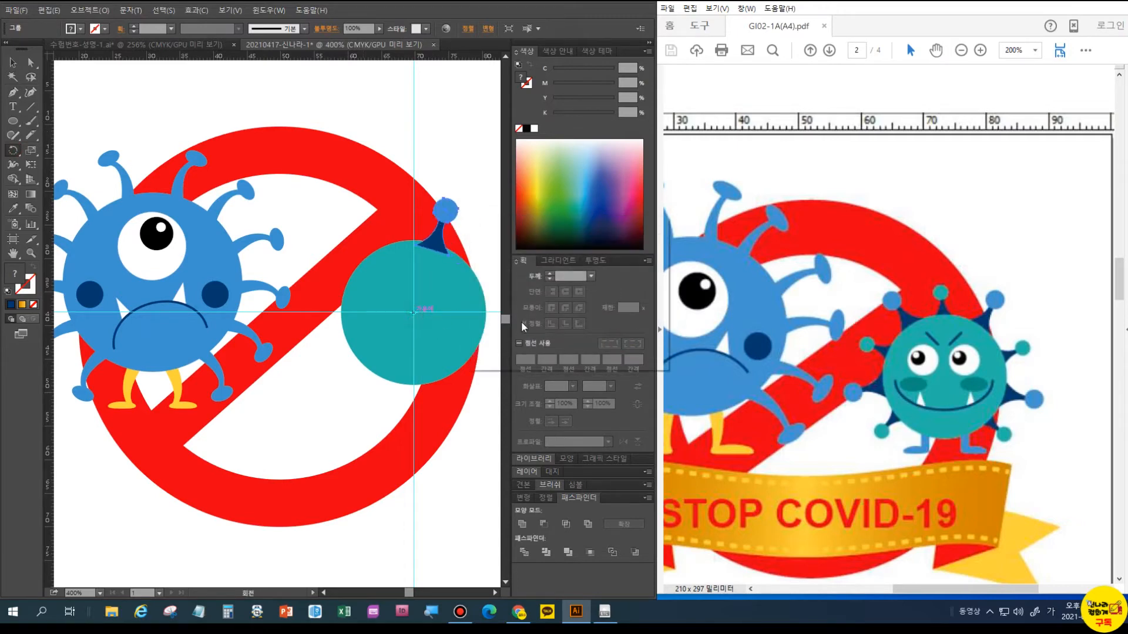
left_click(506, 339)
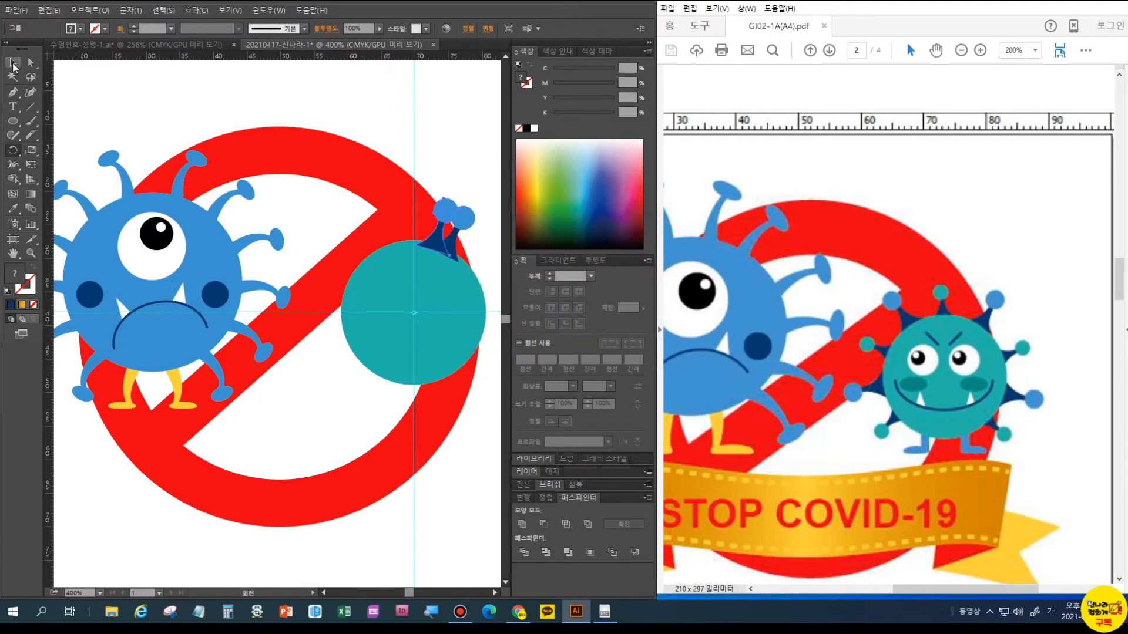
key("ctrl+d")
key("ctrl+d")
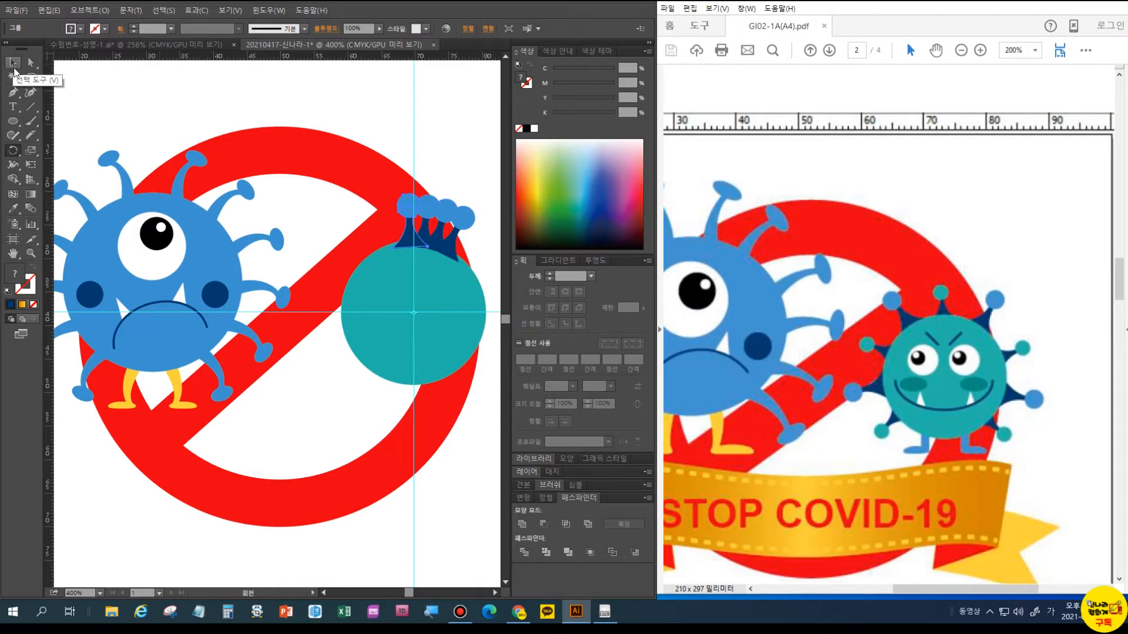
key("ctrl")
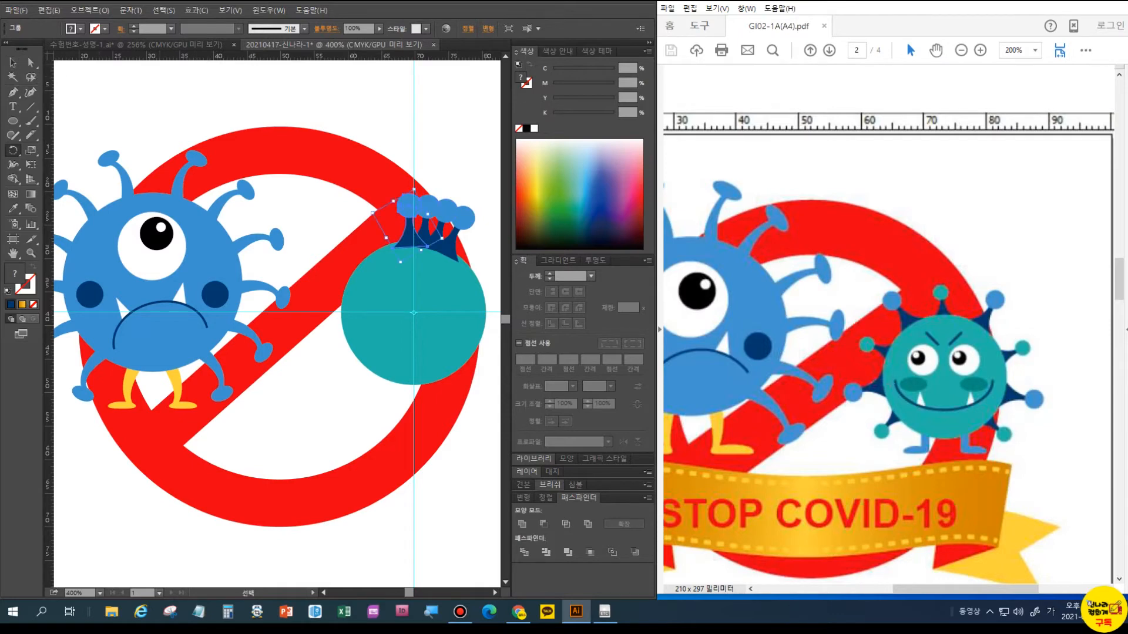
Rotate the leftmost spike of the cluster around the teal circle's centre to the circle's upper-left edge
key("v")
left_click(12, 149)
left_click_drag(410, 198, 364, 243)
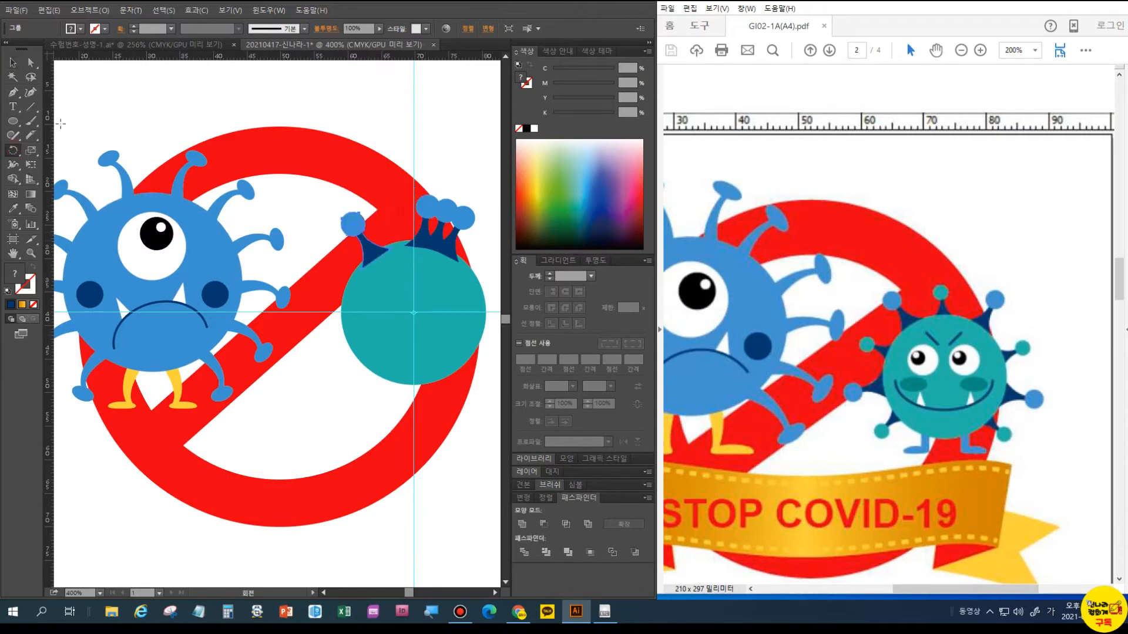
Rotate the next clustered spike around the teal circle's centre to the circle's left side, slightly below the horizontal guide
left_click(13, 61)
left_click(435, 227)
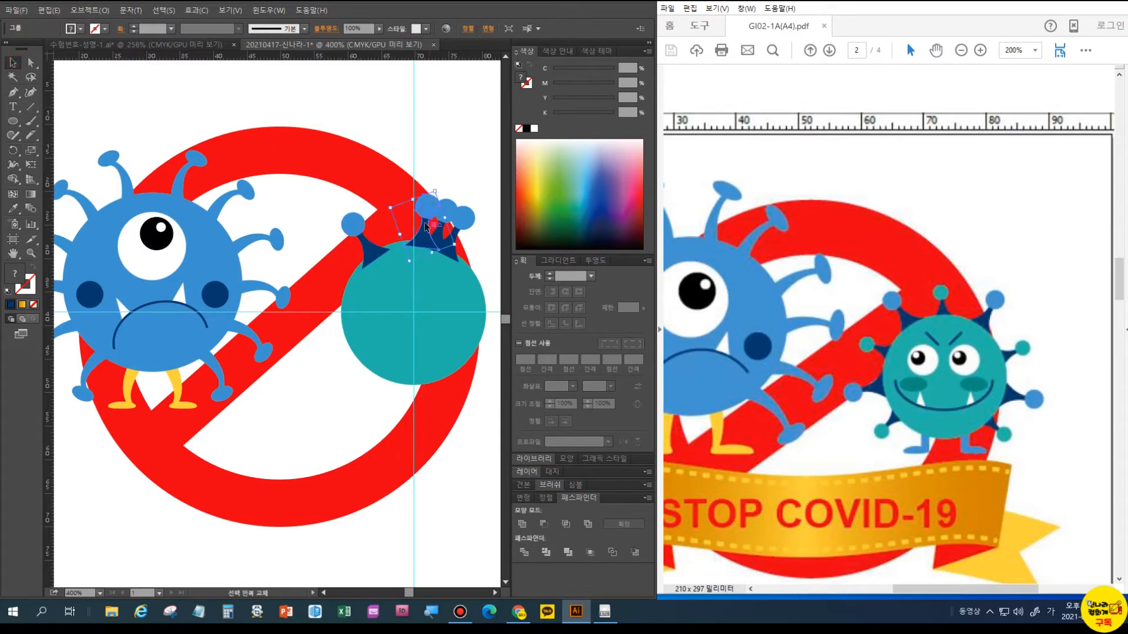
left_click(13, 150)
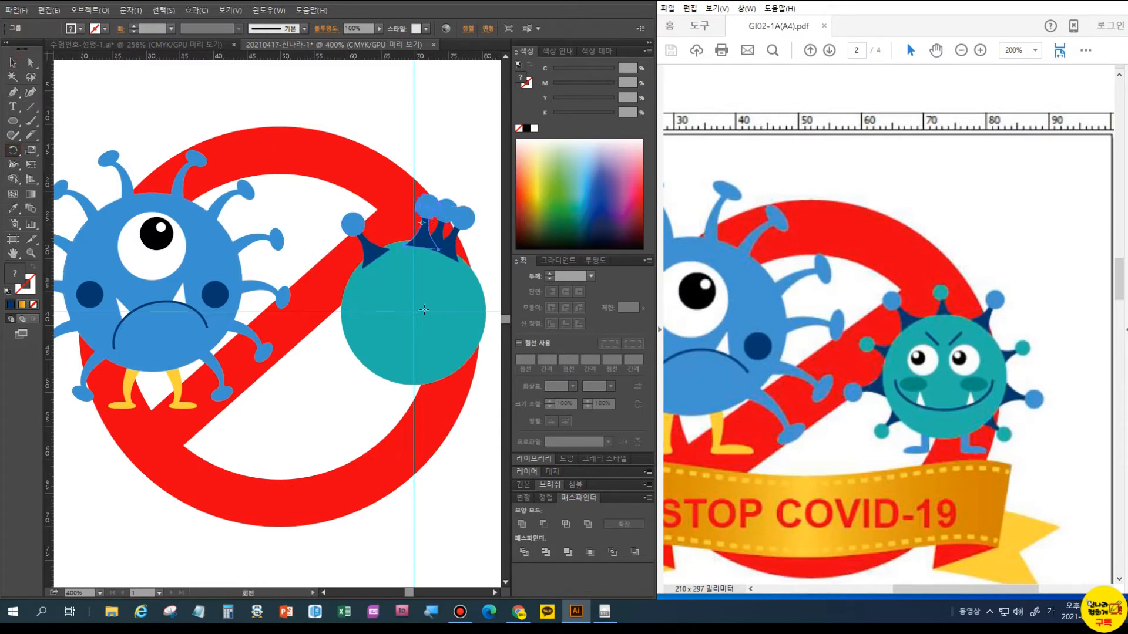
left_click(433, 220, "alt")
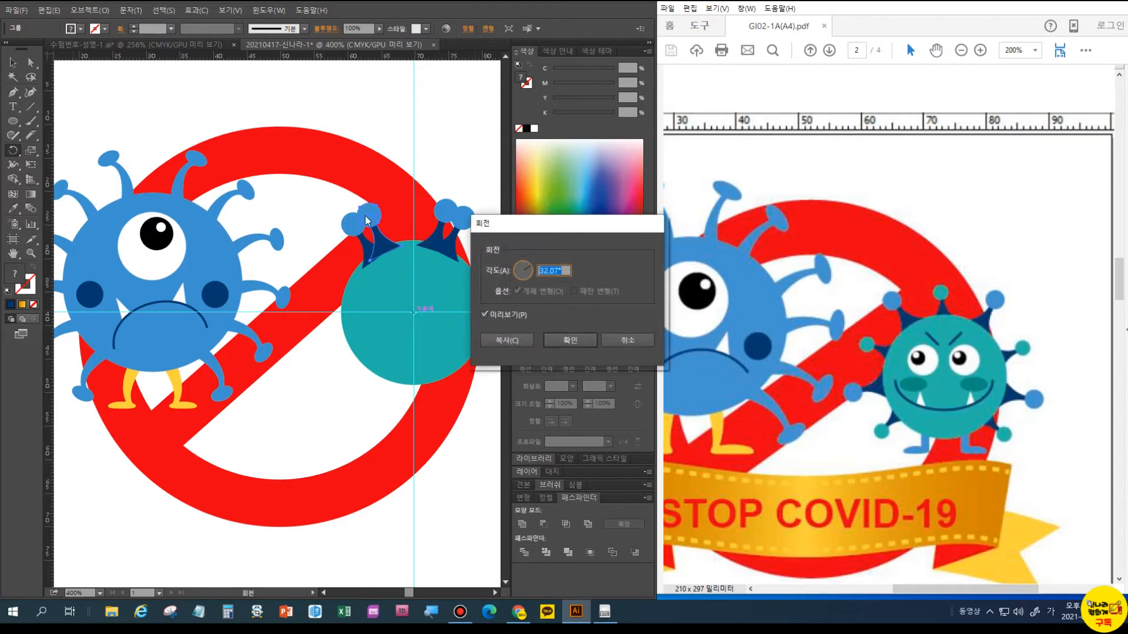
left_click(628, 340)
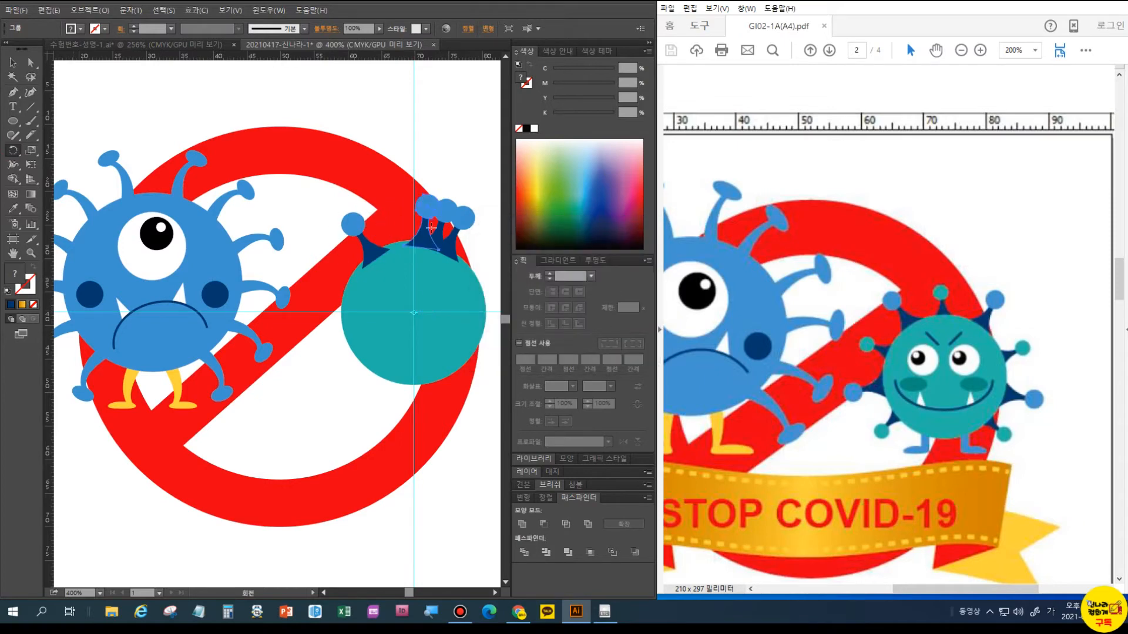
left_click_drag(397, 223, 367, 324)
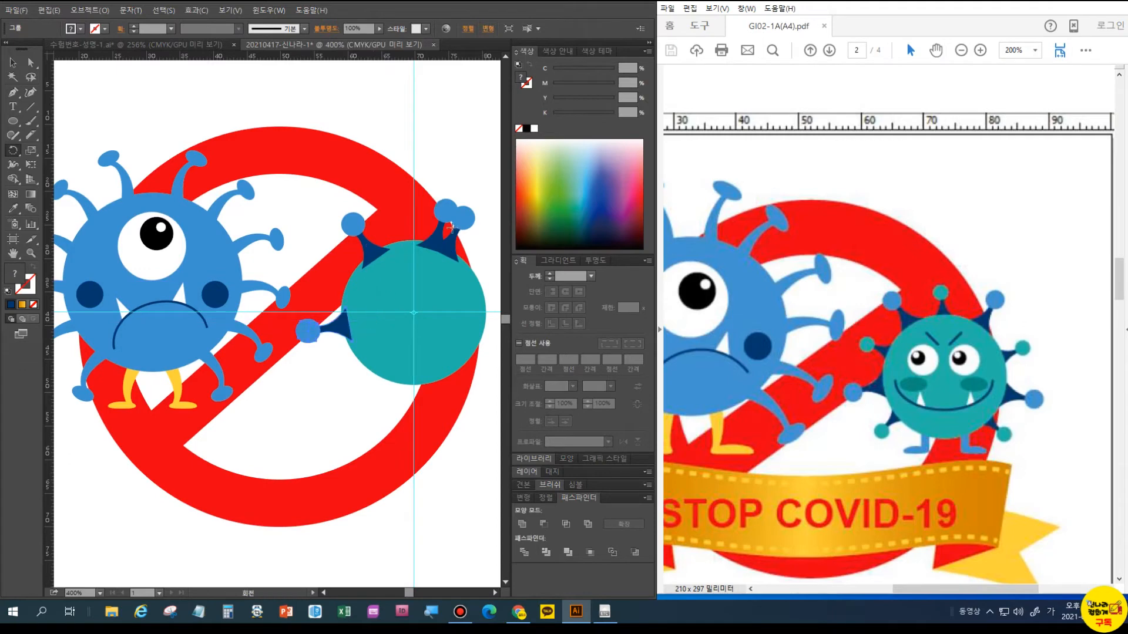
Rotate the overlapping spike at the upper right around the teal circle's centre to the circle's right side
left_click(12, 62)
left_click(439, 244)
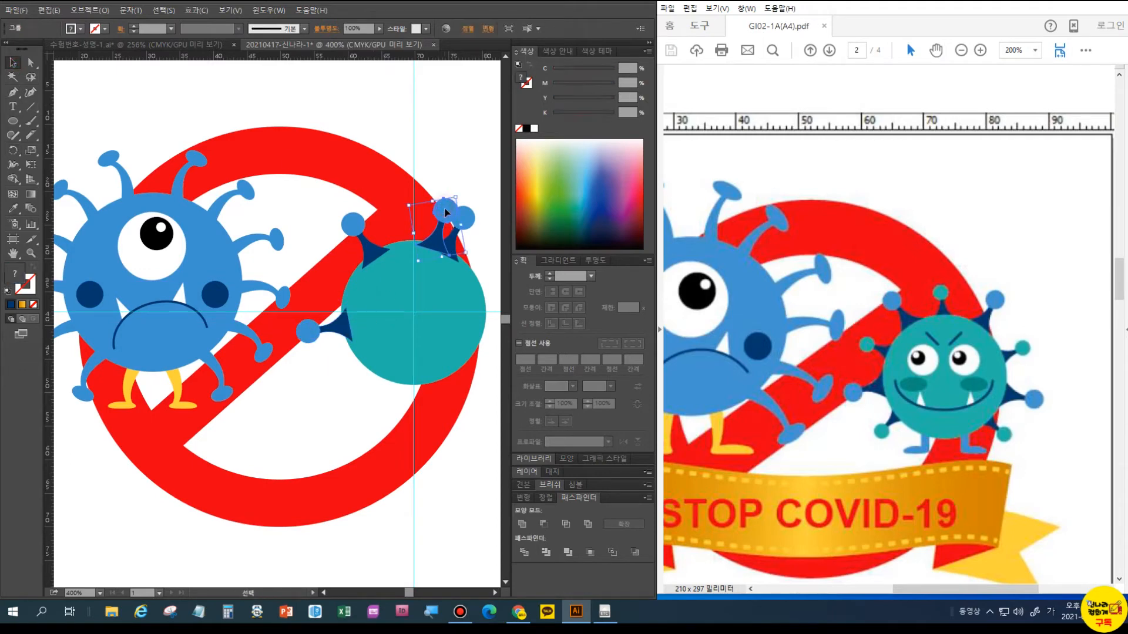
left_click(13, 150)
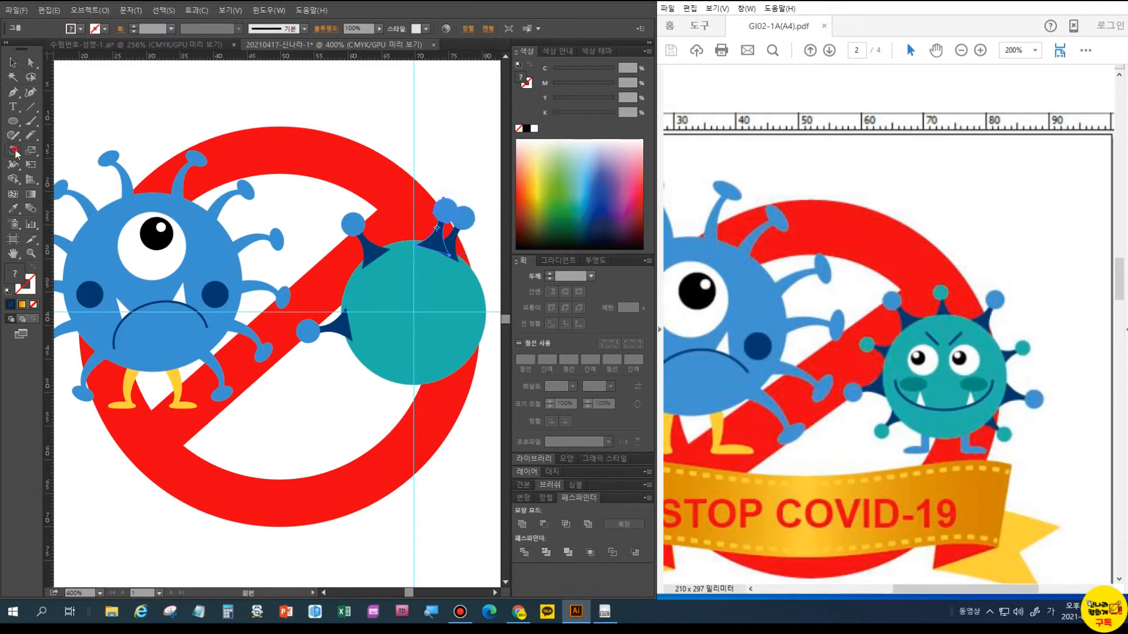
left_click(413, 314, "alt")
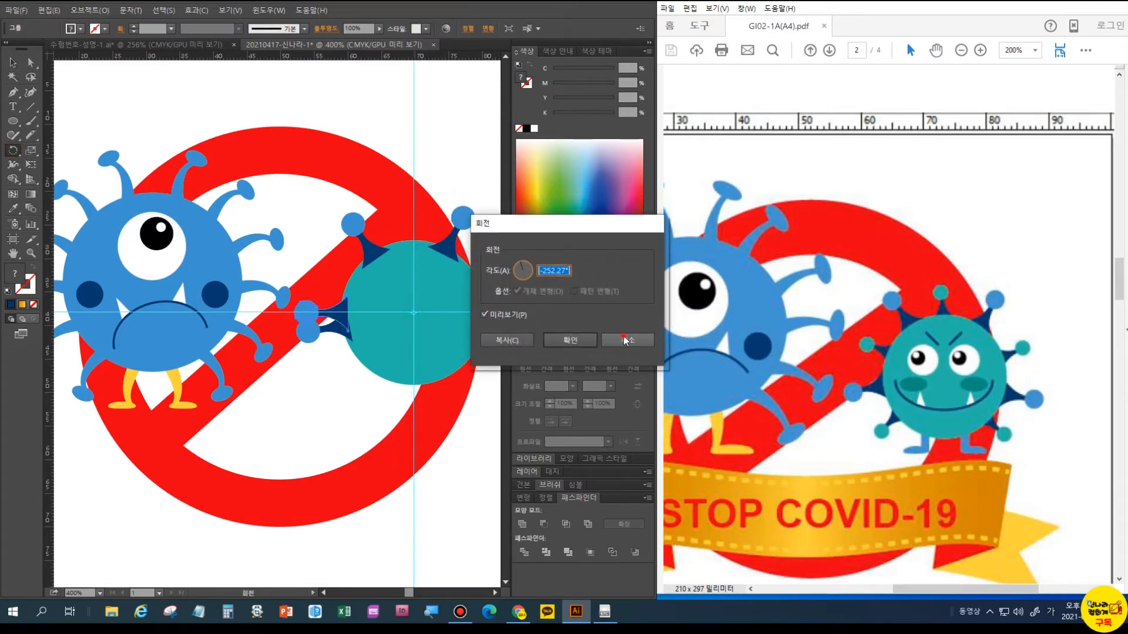
left_click(626, 340)
left_click_drag(489, 227, 311, 312)
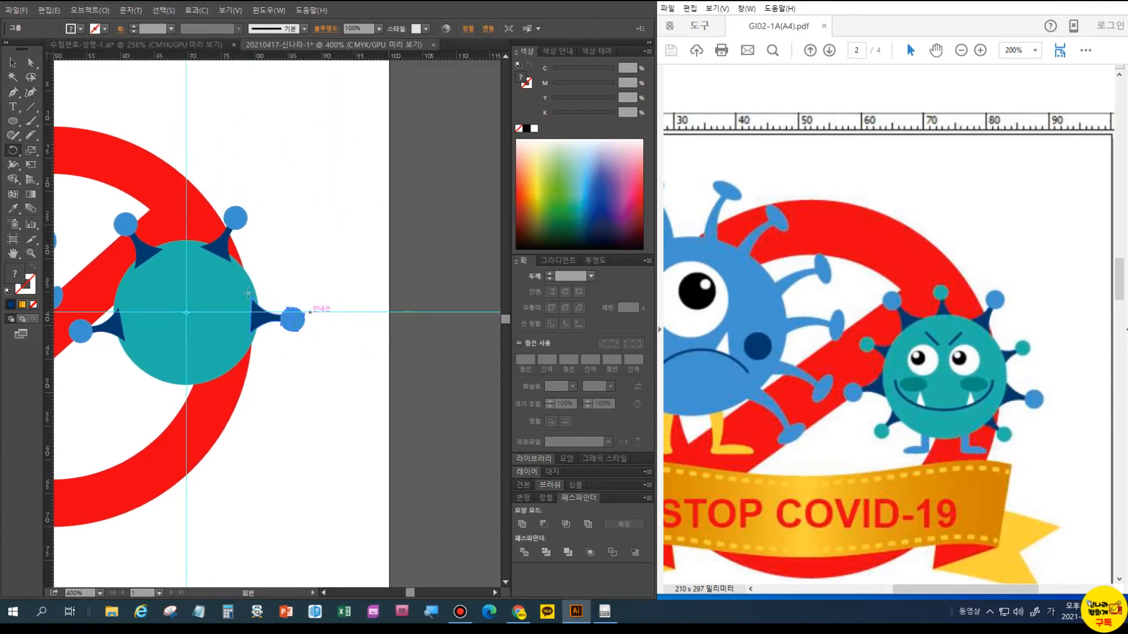
Create a copy of the right-side spike rotated -76.18° around the teal circle's centre
key("v")
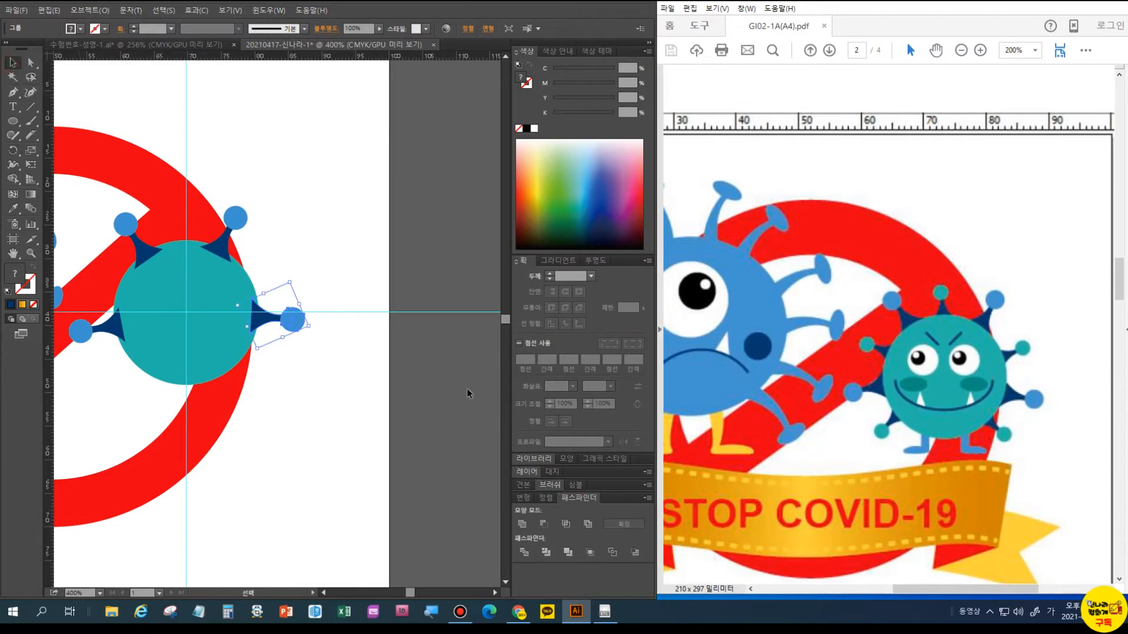
left_click(330, 370)
left_click(294, 321)
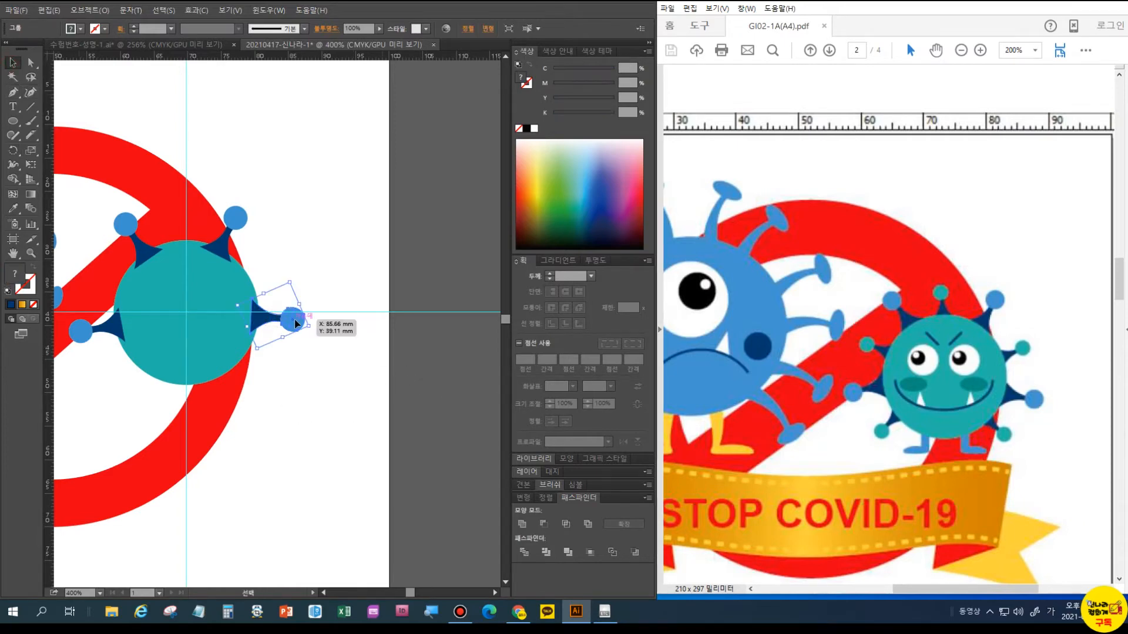
key("a")
key("ctrl+z")
key("ctrl+shift+z")
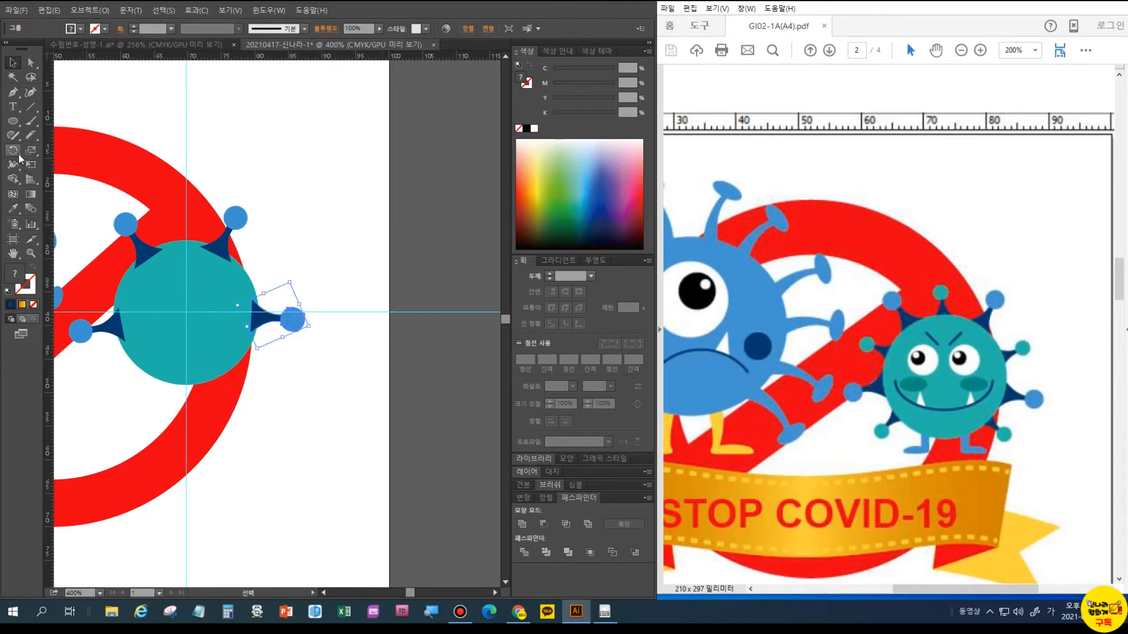
left_click(17, 153)
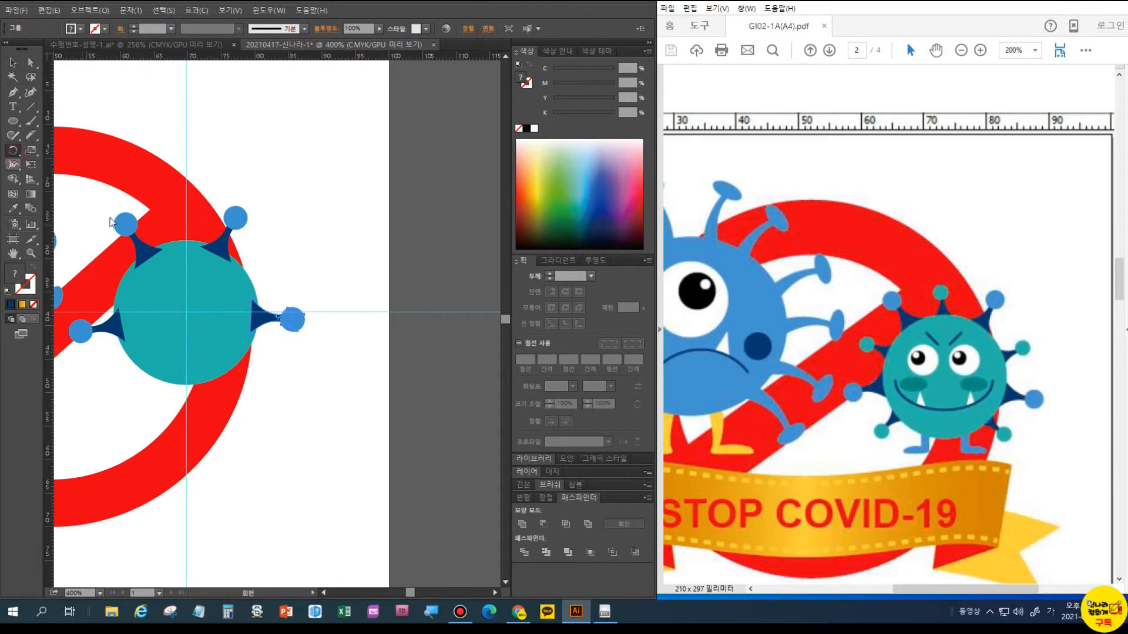
left_click(187, 313, "alt")
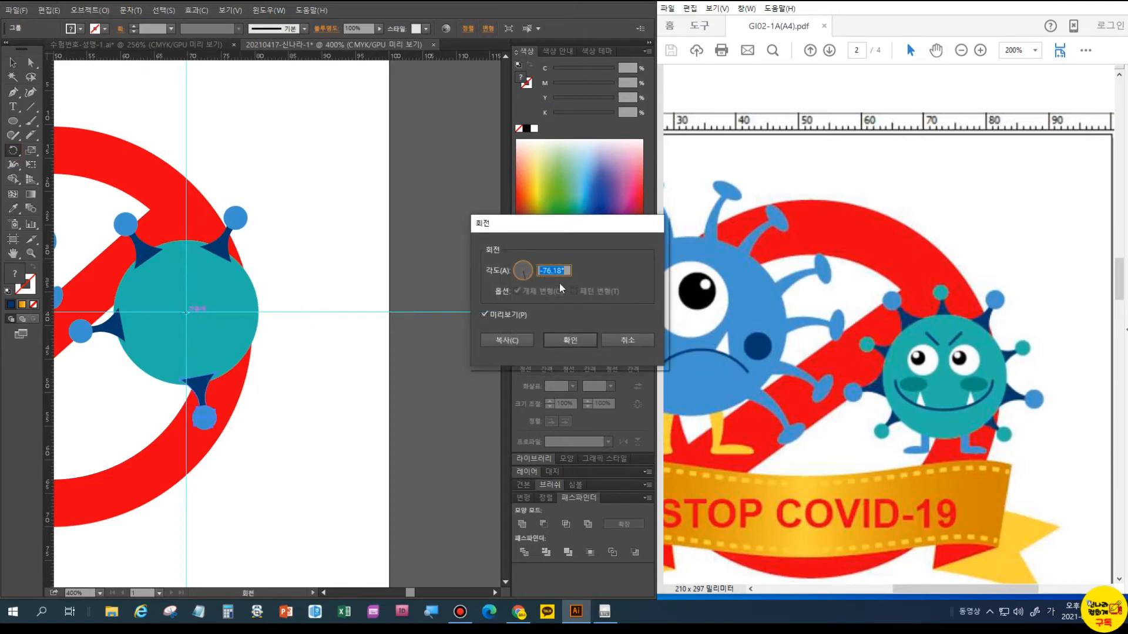
left_click(516, 335)
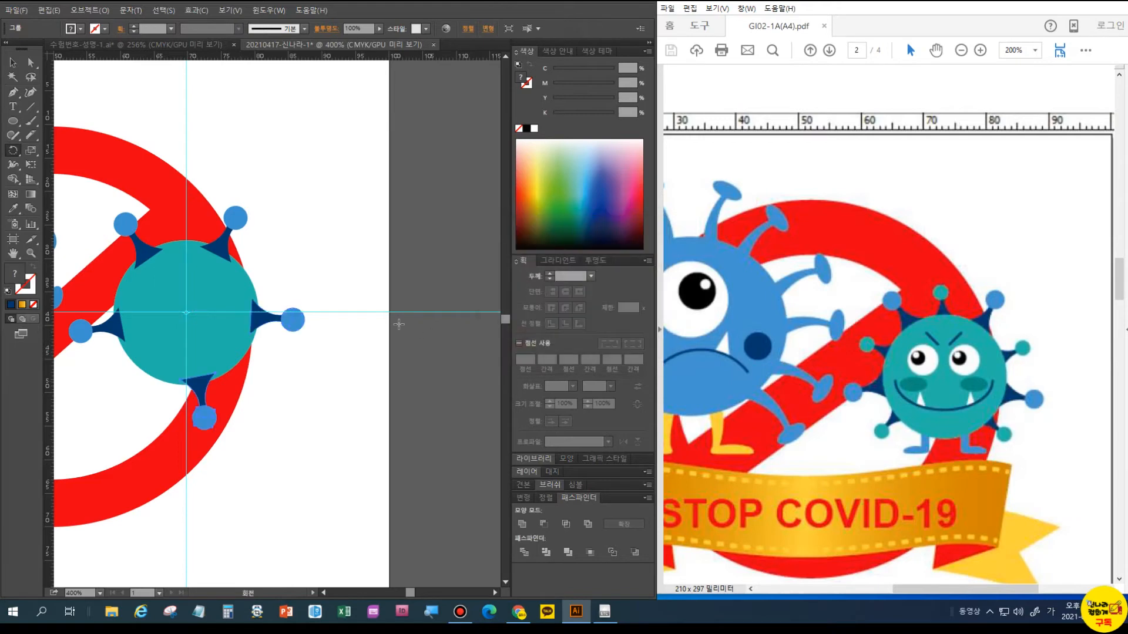
Rotate the copied spike around the circle's centre into the gap between the upper-right and right-side spikes
left_click(13, 63)
left_click(13, 151)
left_click_drag(218, 418, 294, 227)
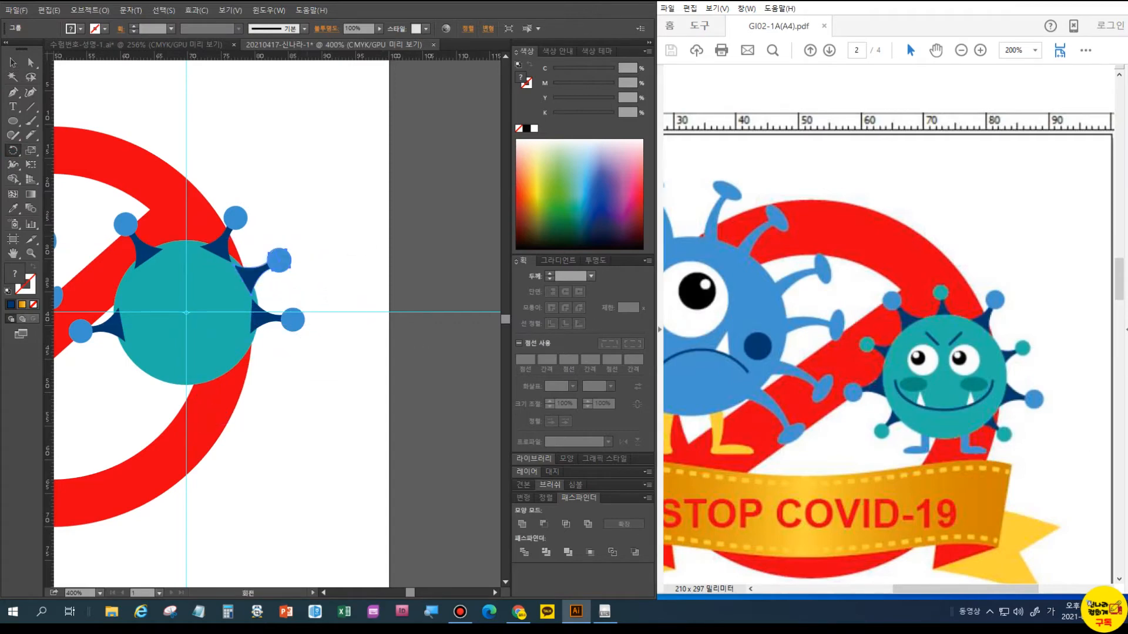
Ungroup the new spike between the upper-right and right-side ones and scale its navy stalk uniformly to 70%
left_click(13, 63)
left_click(319, 201)
left_click(258, 289)
key("ctrl+shift+g")
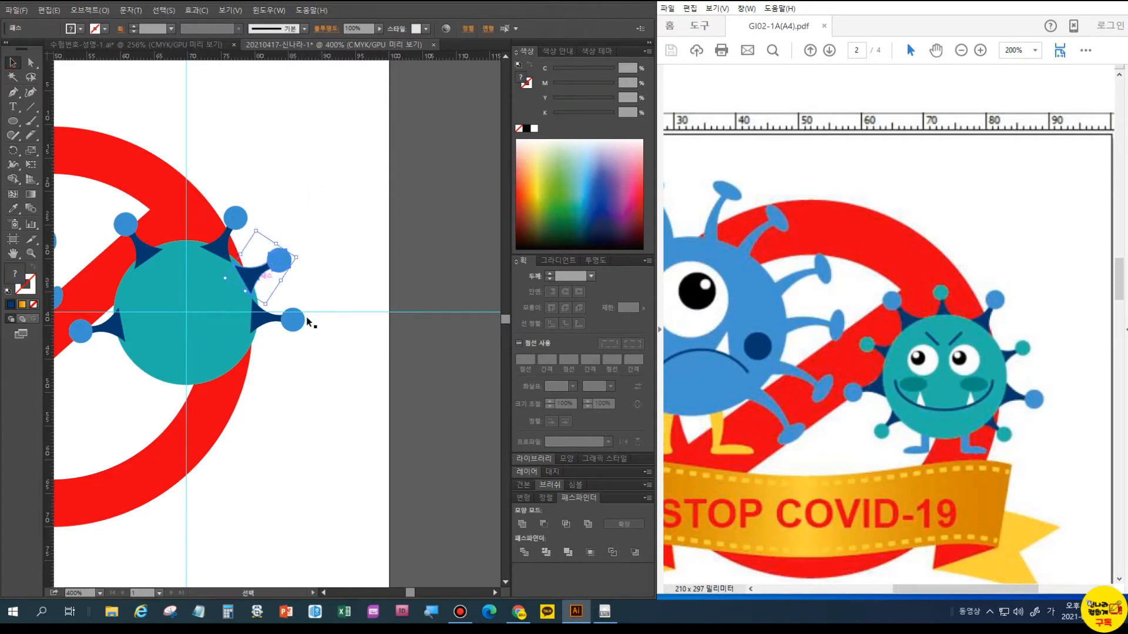
left_click(325, 284)
left_click(260, 275)
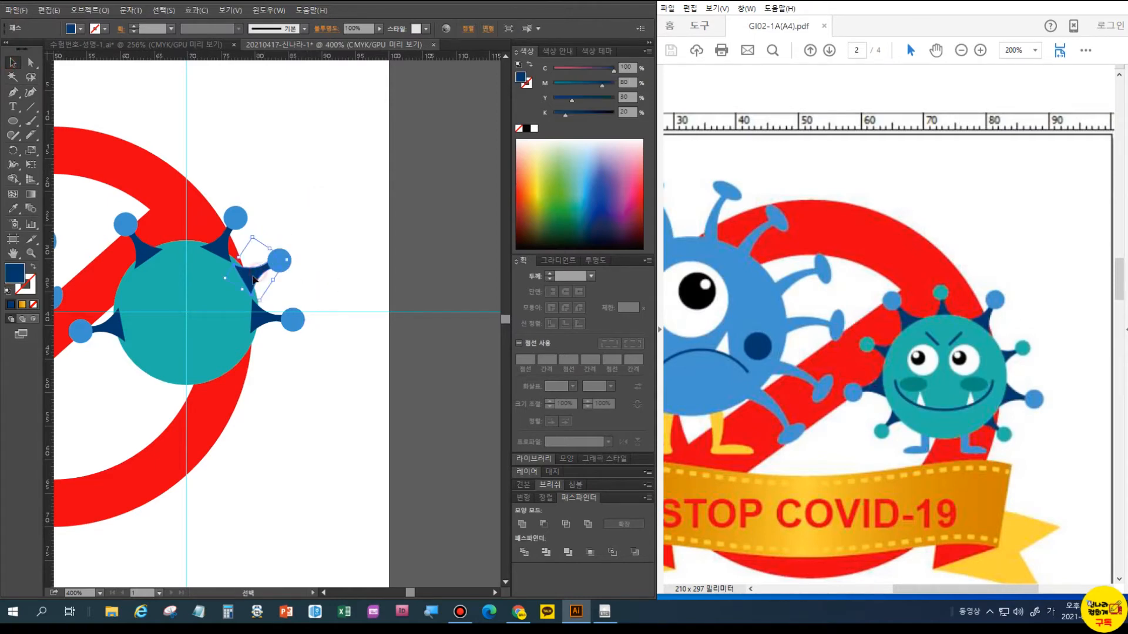
double_click(30, 151)
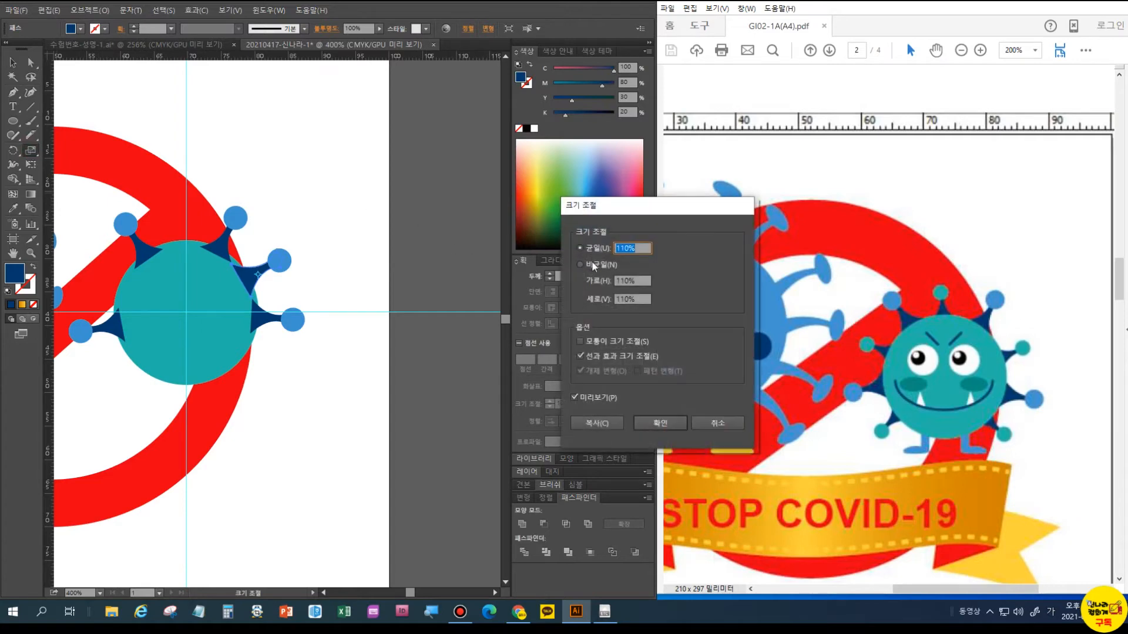
type("70")
key("Return")
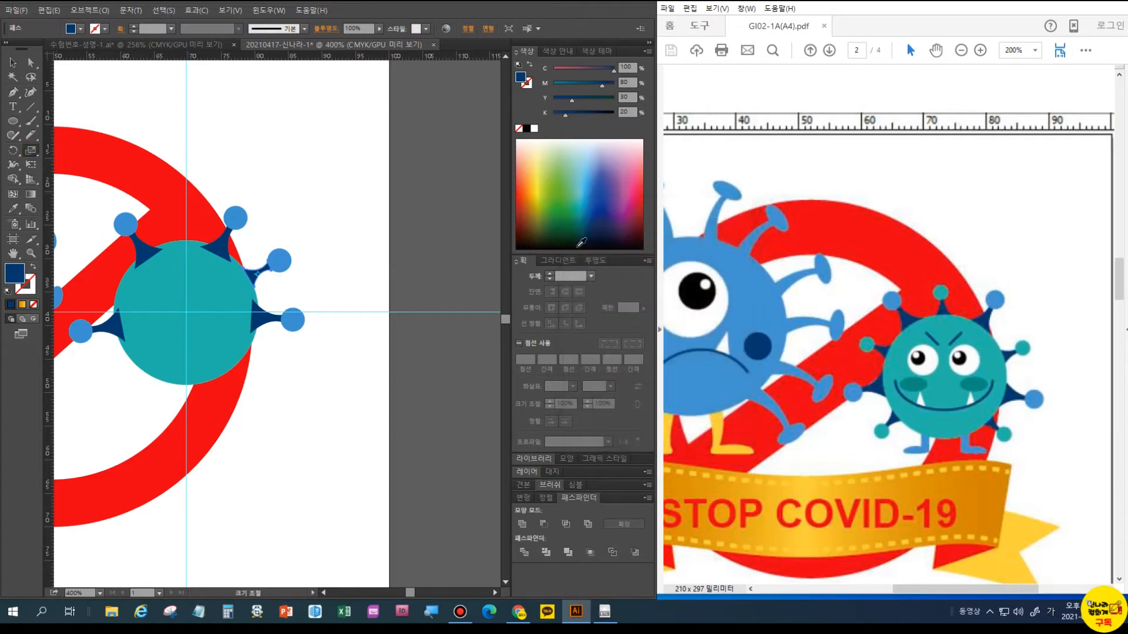
Scale the blue ball of the ungrouped spike uniformly to 60% and nudge it onto the tip of the shortened stalk
left_click(13, 62)
left_click(281, 259)
left_click(32, 152)
double_click(32, 152)
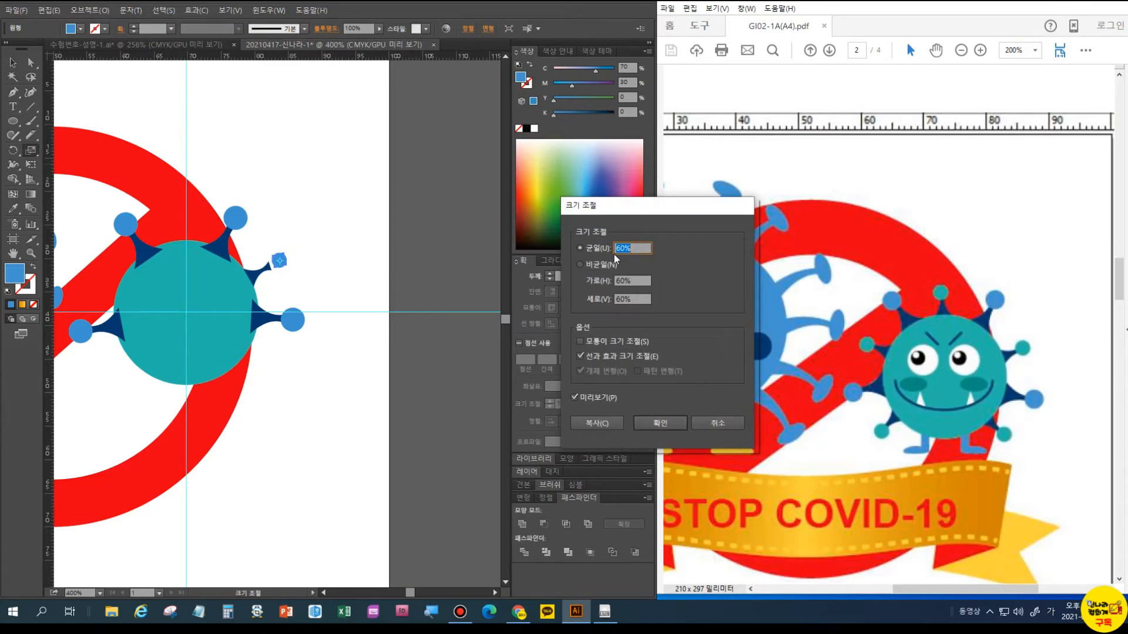
left_click(659, 424)
key("v")
key("Left")
key("Left")
key("Left")
key("Down")
key("Down")
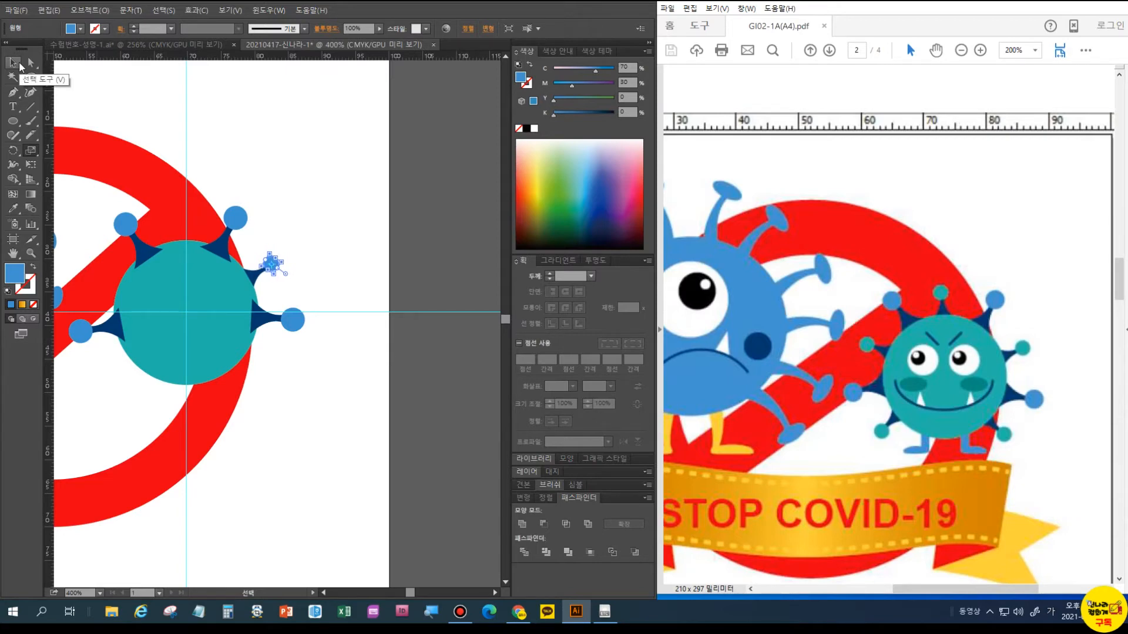
Recolor the small ball by sampling the teal fill of the large circle with the Eyedropper
left_click(12, 253)
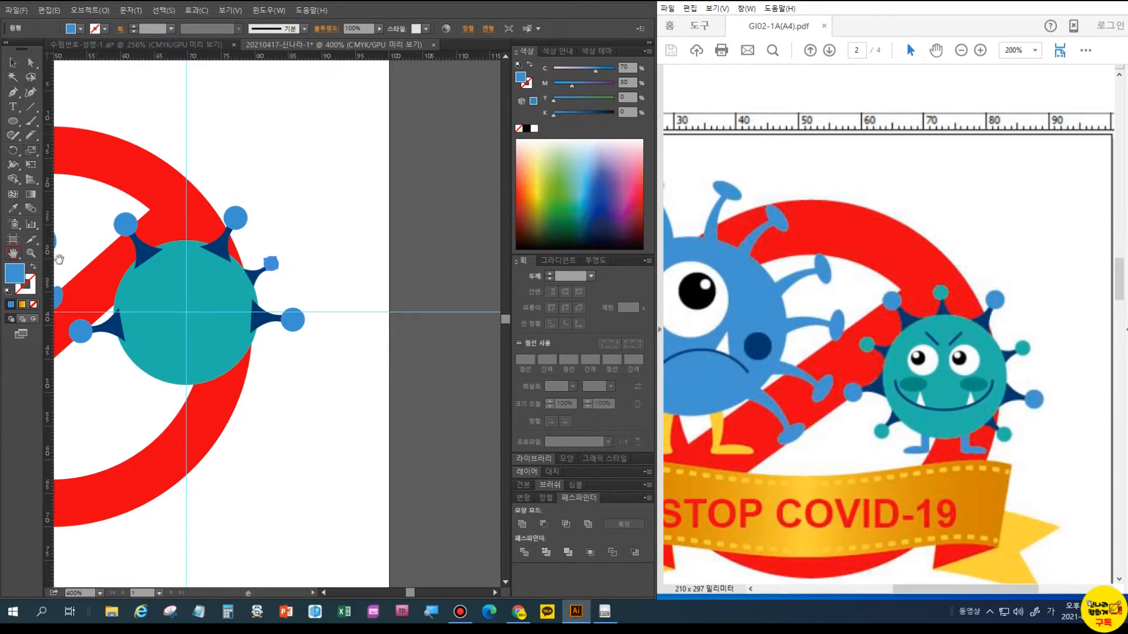
left_click_drag(255, 311, 329, 312)
key("v")
left_click(347, 265)
left_click(404, 203)
left_click(345, 264)
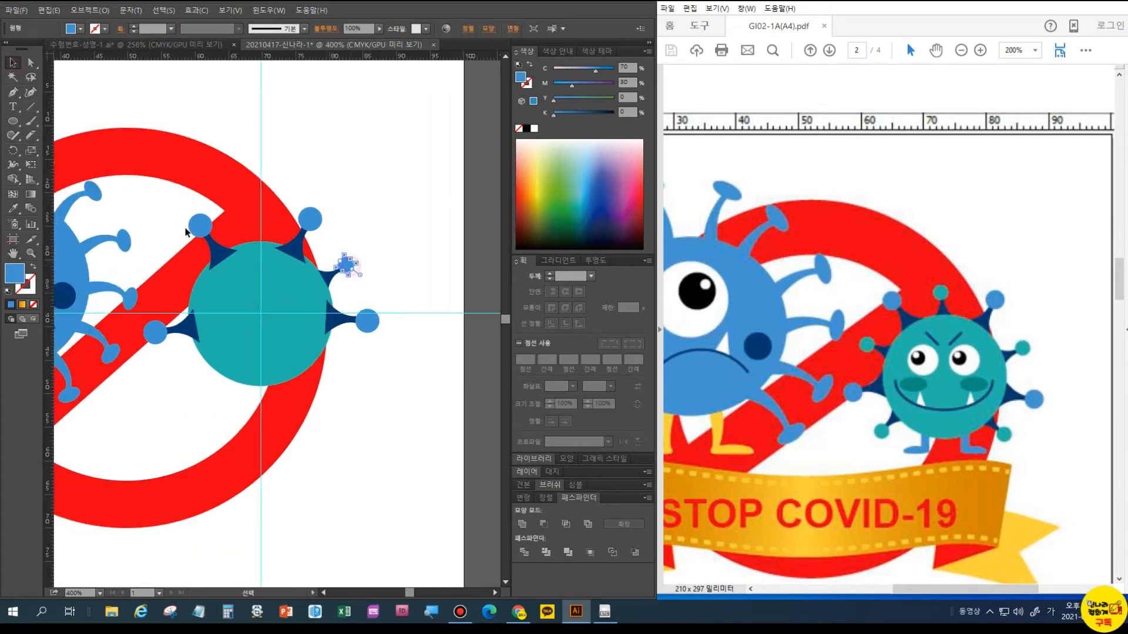
left_click(13, 209)
left_click(293, 300)
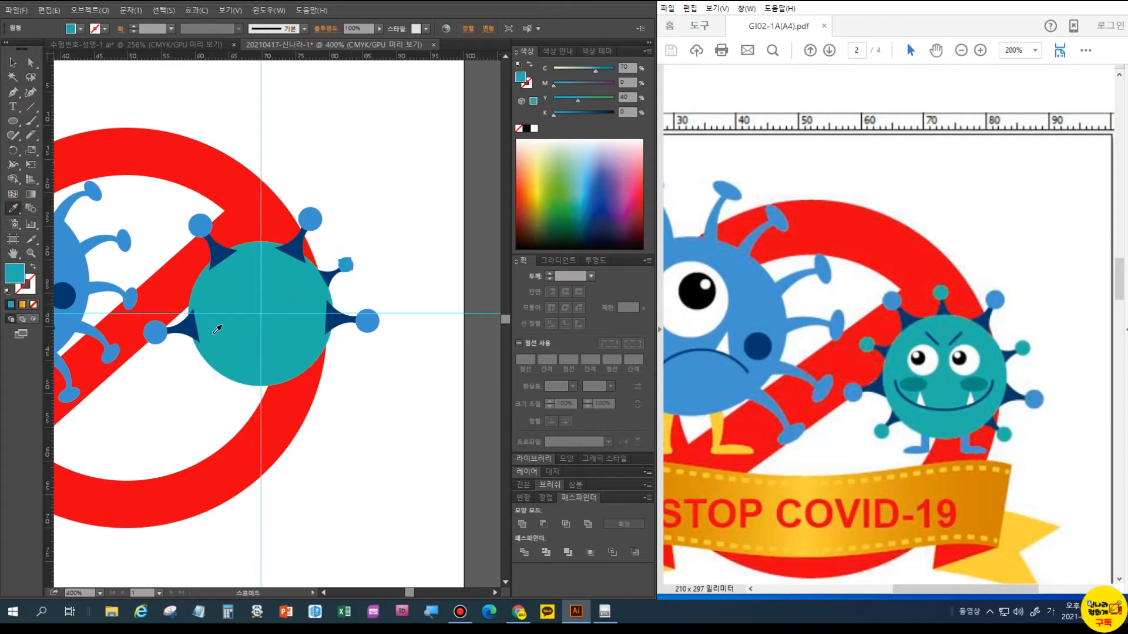
Group the small teal ball with its navy stalk
key("v")
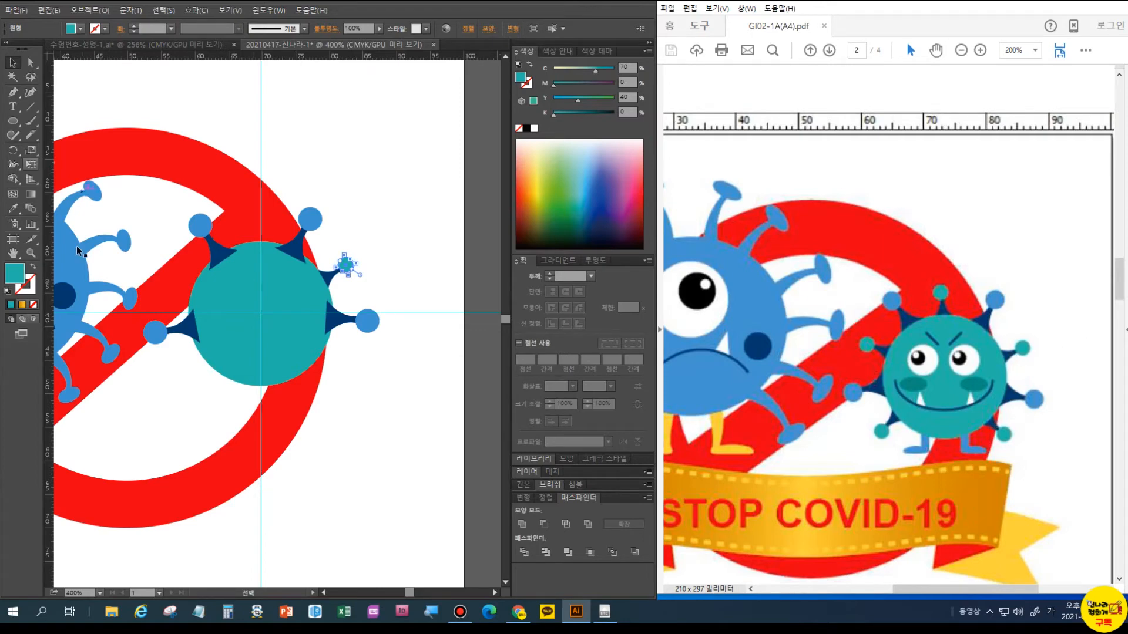
left_click(332, 283, "shift")
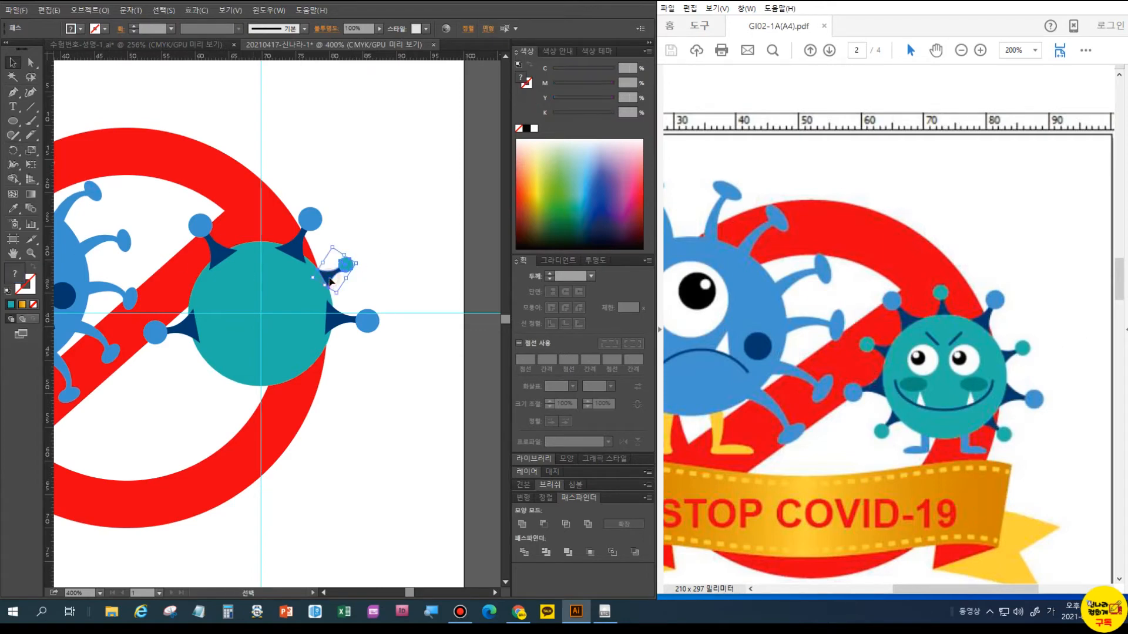
key("ctrl+g")
Copy the small spike rotated 109.17° around the teal circle's centre and repeat the transformation three more times
left_click(13, 150)
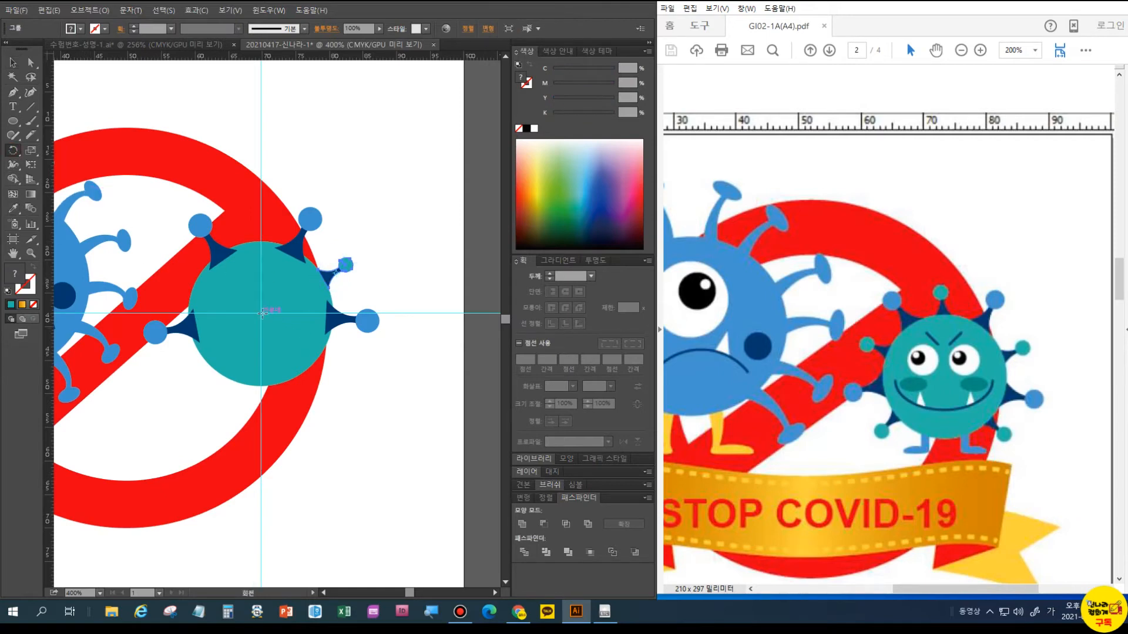
left_click(263, 313, "alt")
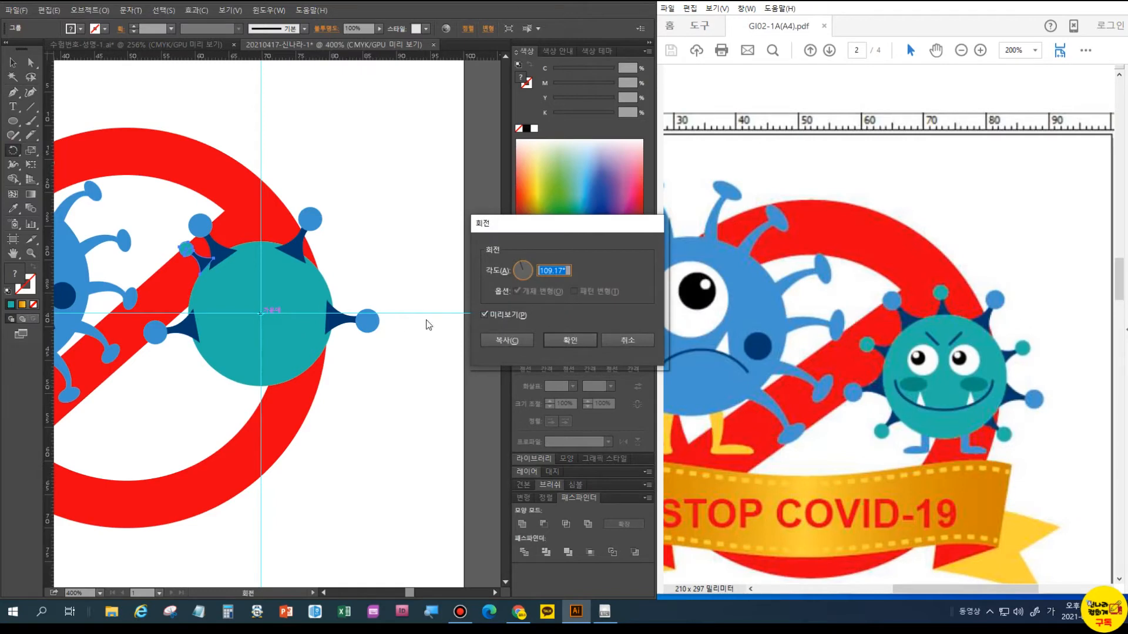
left_click(507, 340)
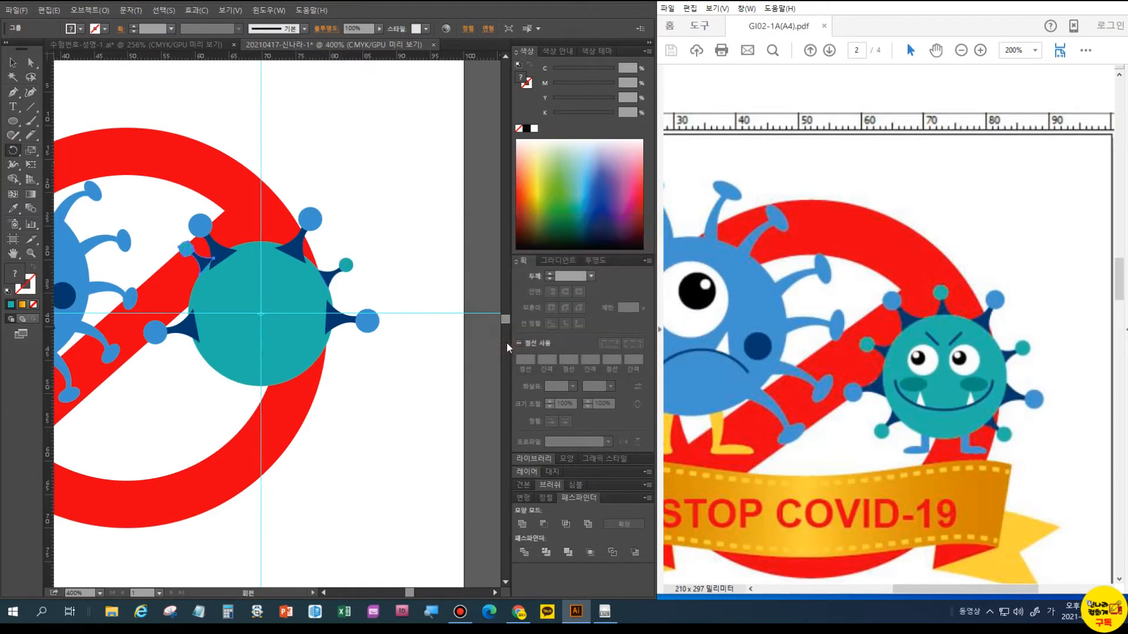
key("ctrl+d")
key("ctrl+d")
key("ctrl+d")
Rotate the small spike near the top around the circle's centre to sit midway between the two upper blue-tipped spikes
key("ctrl+shift+a")
left_click(13, 62)
left_click(242, 230)
left_click(13, 150)
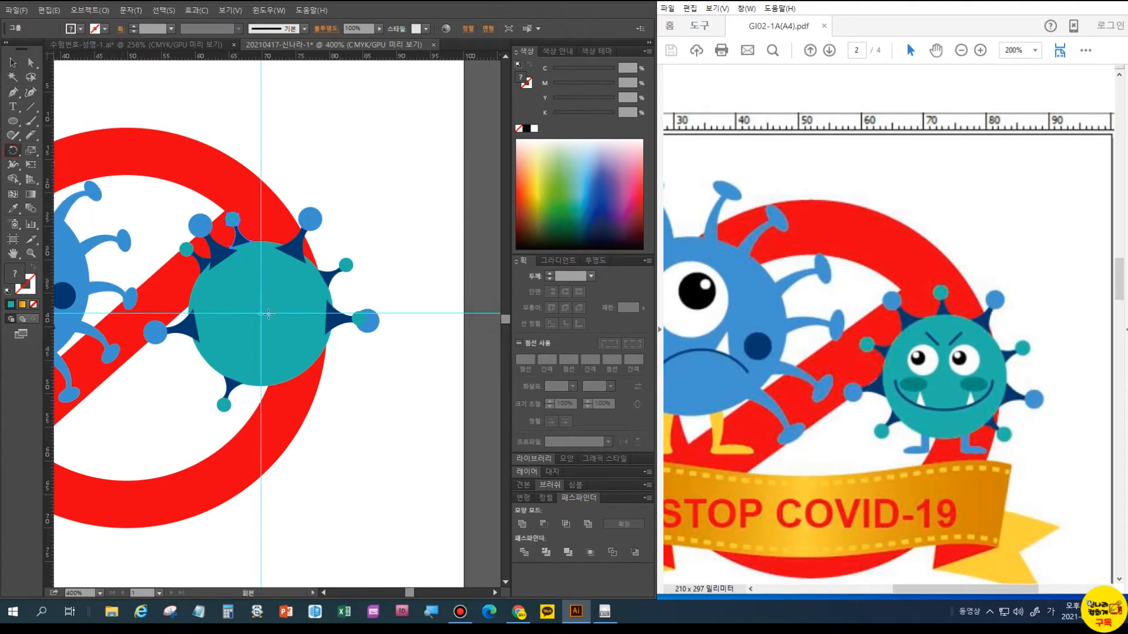
left_click_drag(235, 216, 263, 223)
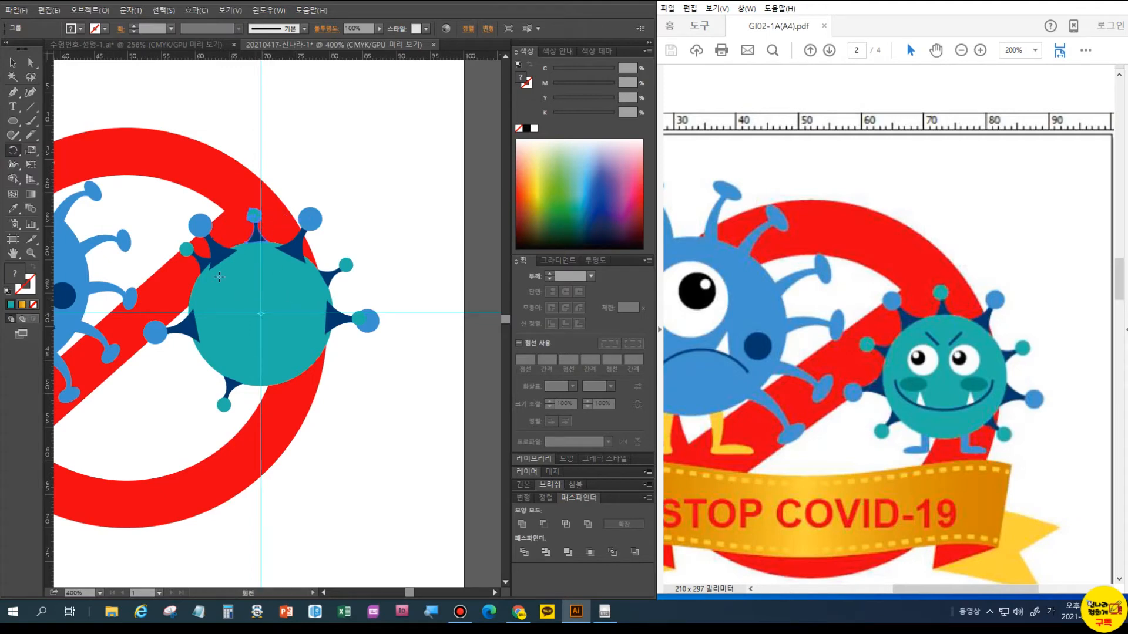
Rotate the small upper-left spike around the teal circle's centre to sit midway between the two left blue-tipped spikes
left_click(13, 62)
left_click(188, 248)
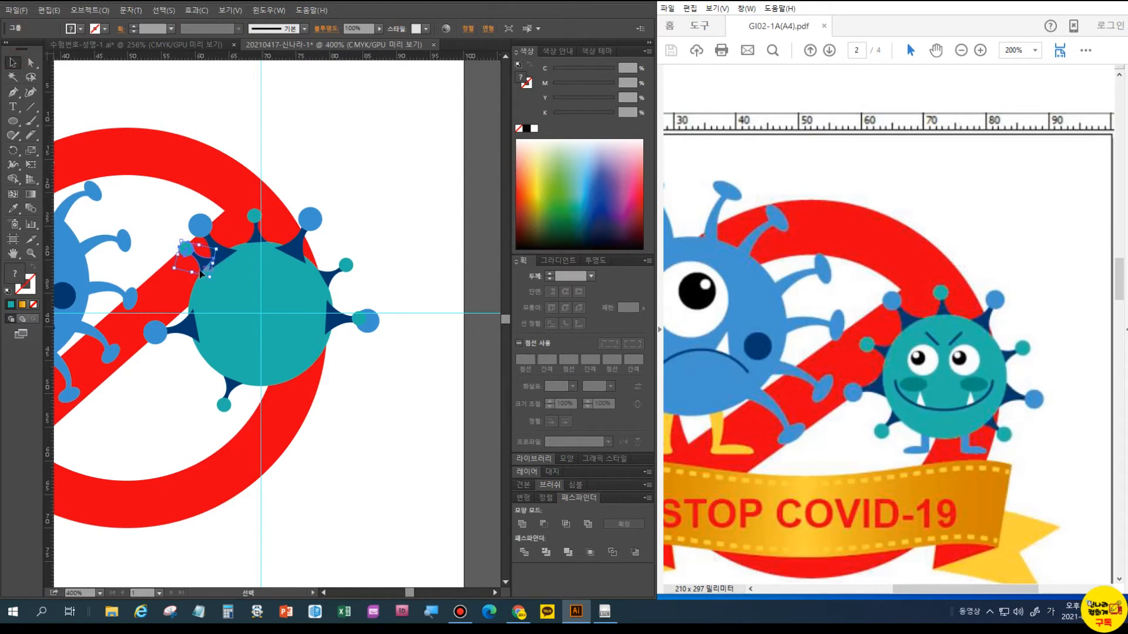
left_click(13, 149)
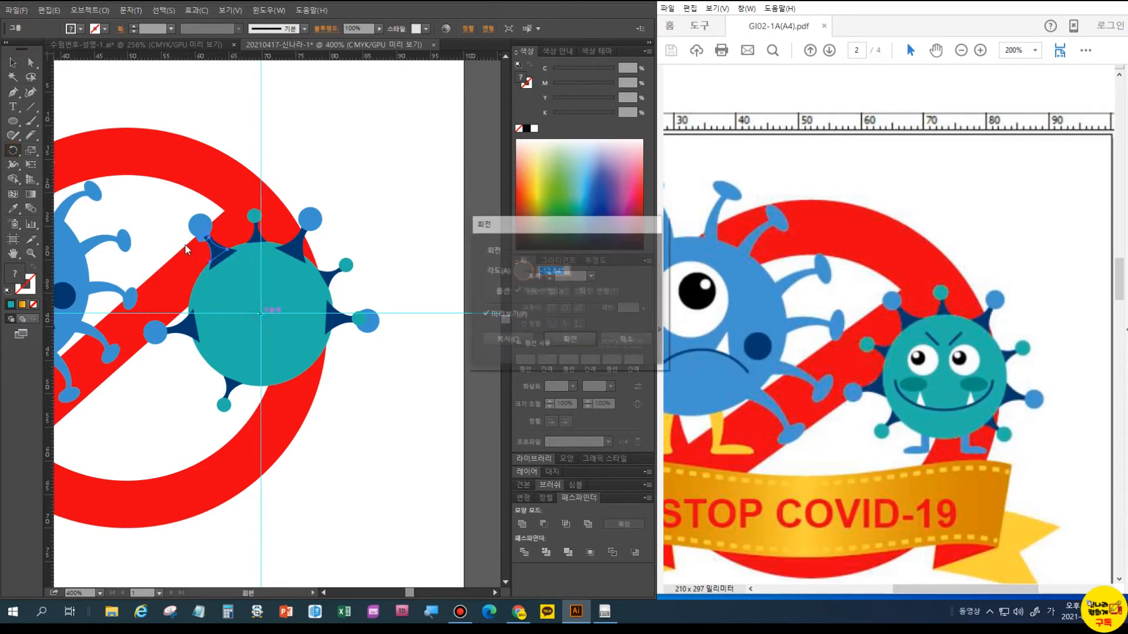
left_click(599, 336)
left_click_drag(186, 249, 182, 274)
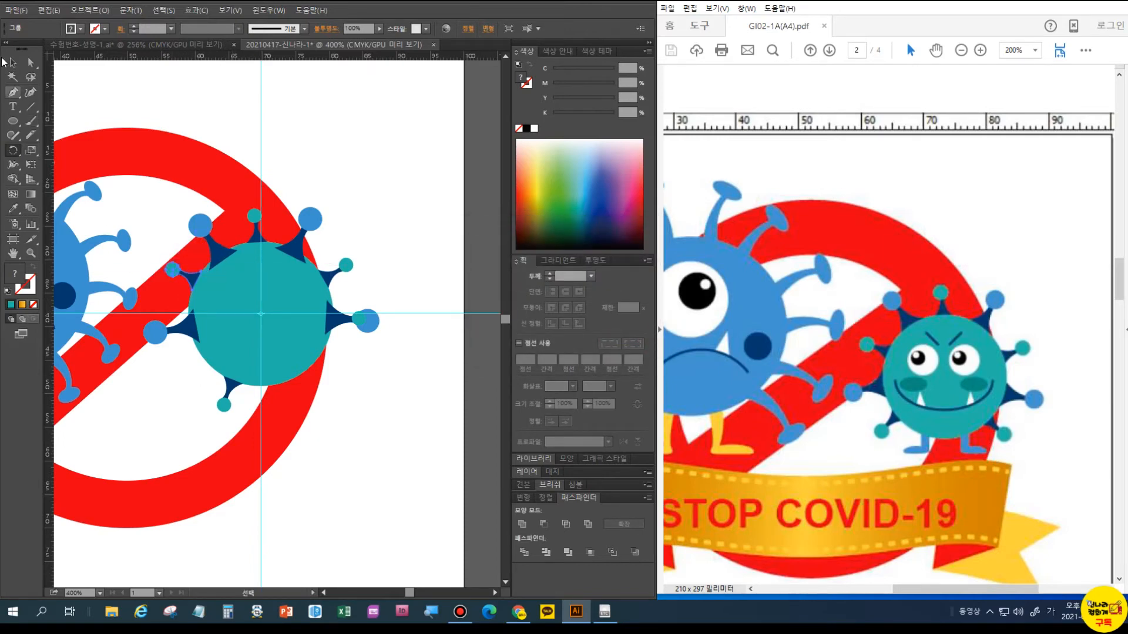
Rotate the small bottom spike around the teal circle's centre to sit just below the left blue-tipped spike
key("v")
left_click(223, 405)
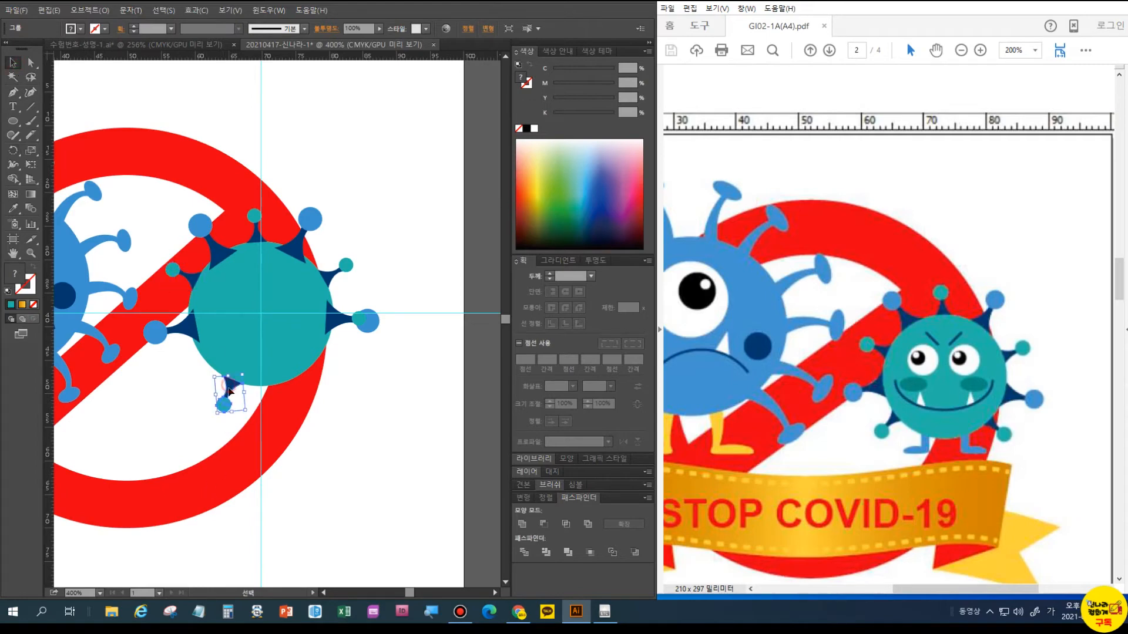
left_click(261, 311)
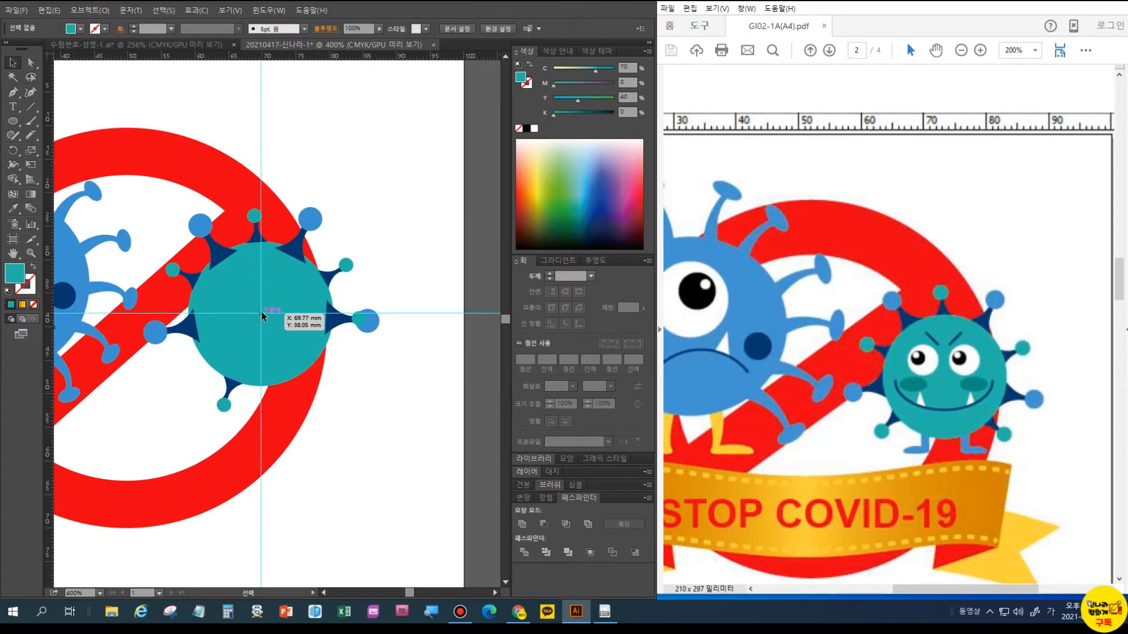
left_click(12, 62)
left_click(242, 386)
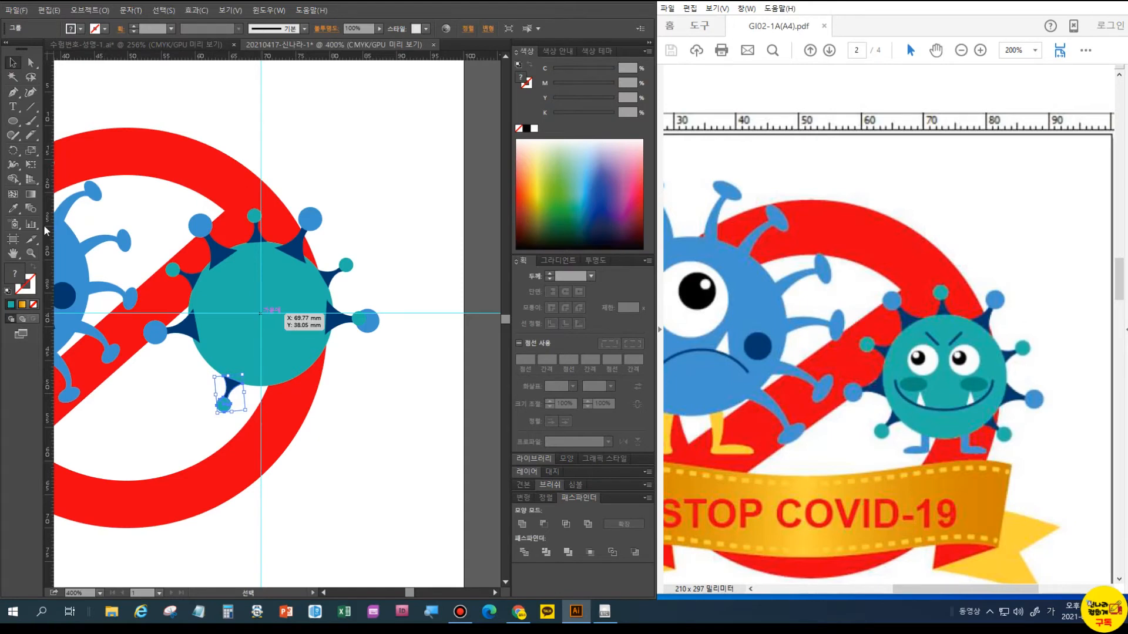
key("r")
left_click(260, 313)
left_click_drag(226, 405, 196, 369)
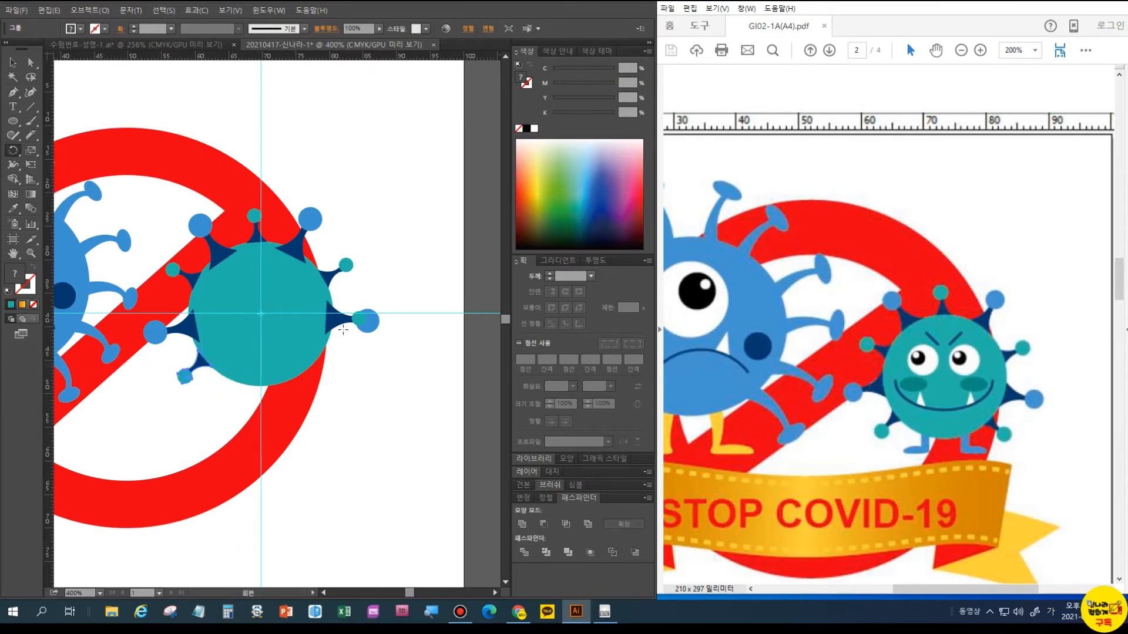
Rotate the small spike overlapping the right blue-tipped spike around the circle's centre to the circle's lower-right edge
key("v")
left_click(340, 318)
left_click(13, 150)
left_click(261, 313)
left_click_drag(359, 321, 346, 364)
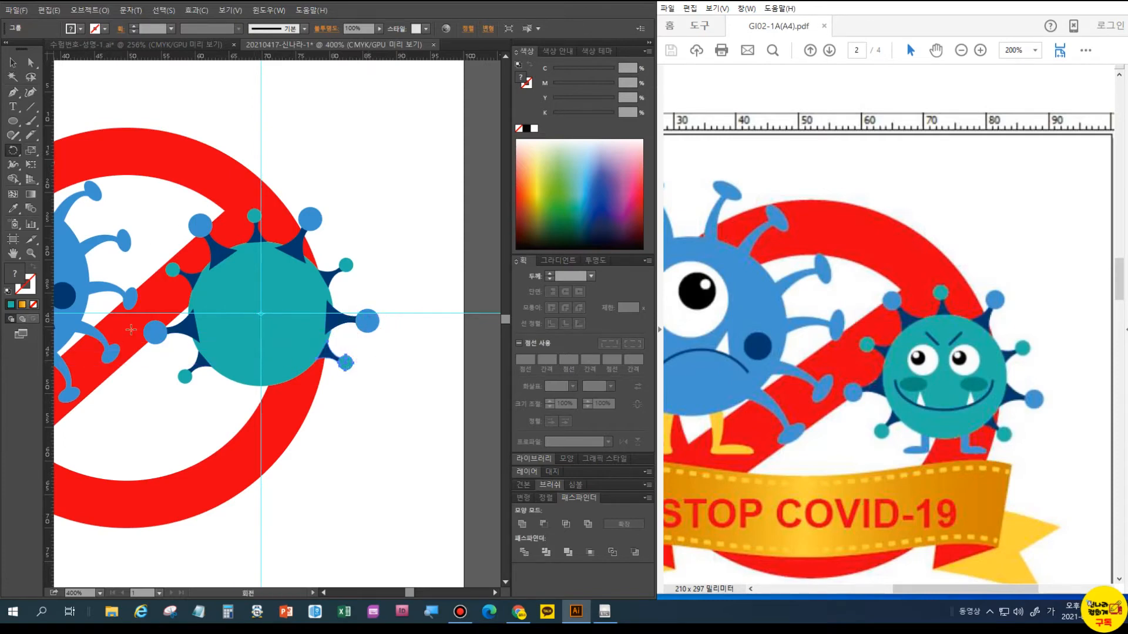
left_click(13, 63)
left_click(363, 421)
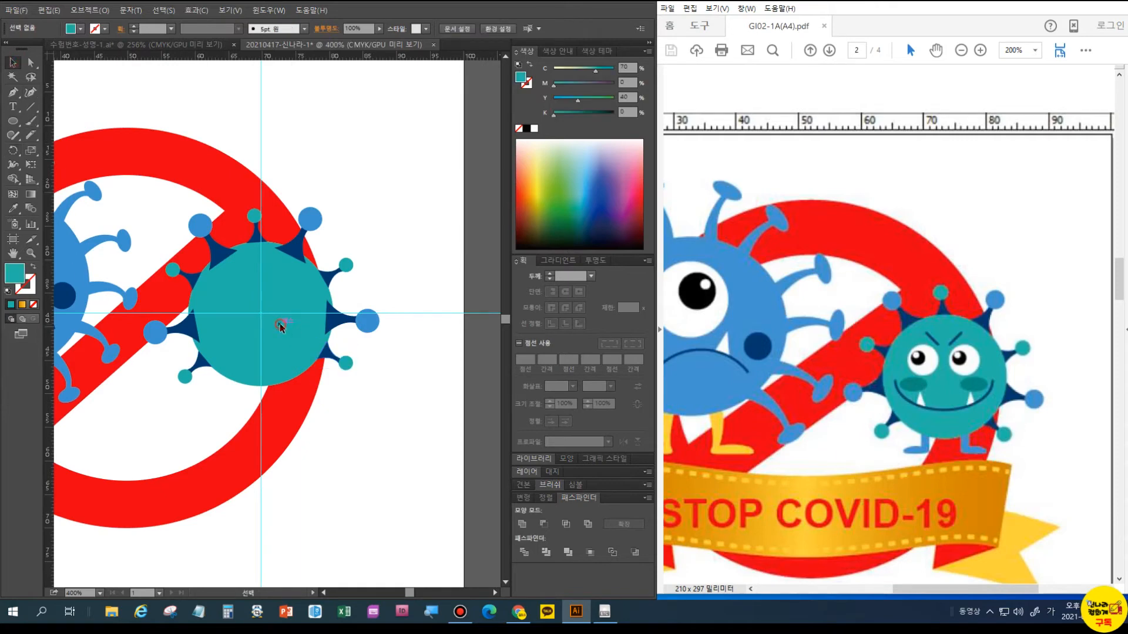
Unlock all objects and bring the teal circle in front of the spikes
left_click(89, 10)
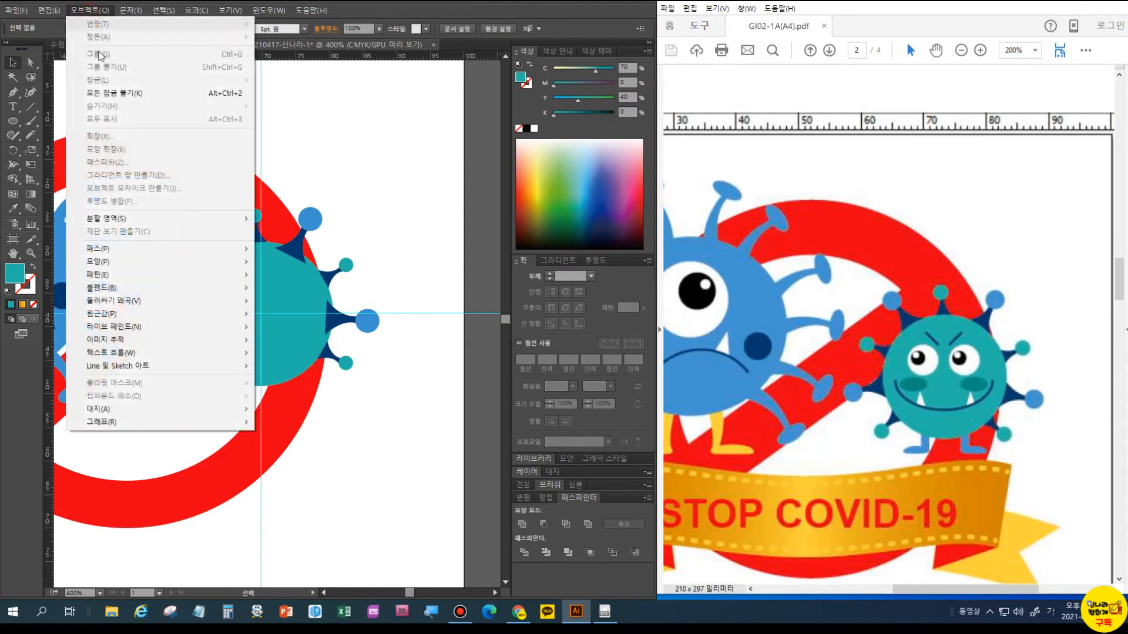
left_click(113, 94)
left_click(393, 262)
left_click(309, 300)
key("ctrl")
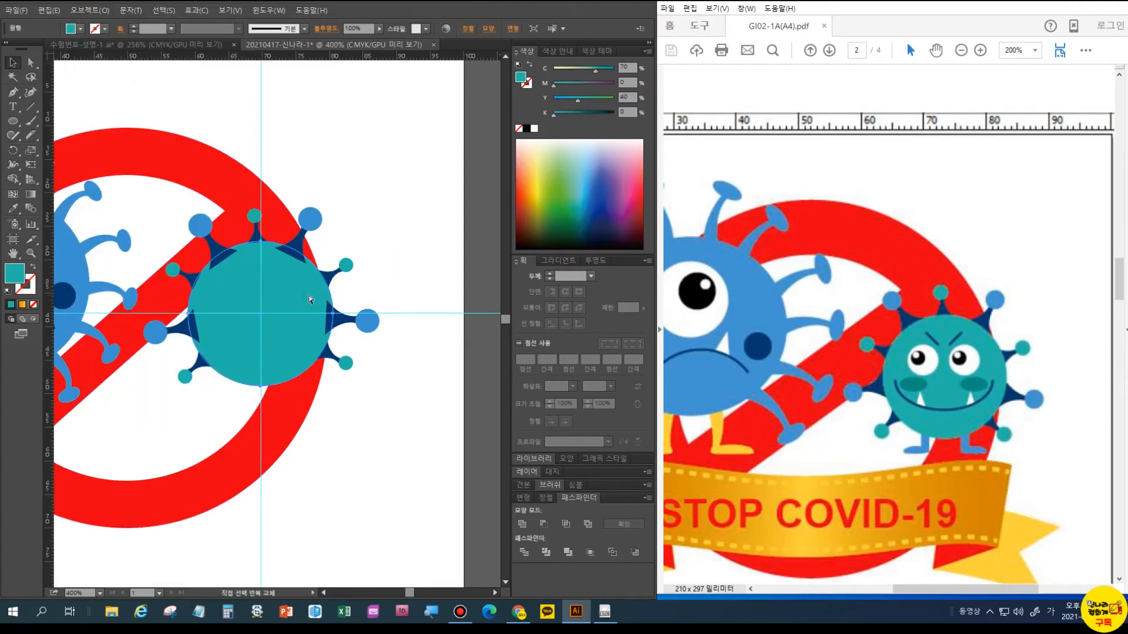
key("ctrl+[")
key("ctrl+z")
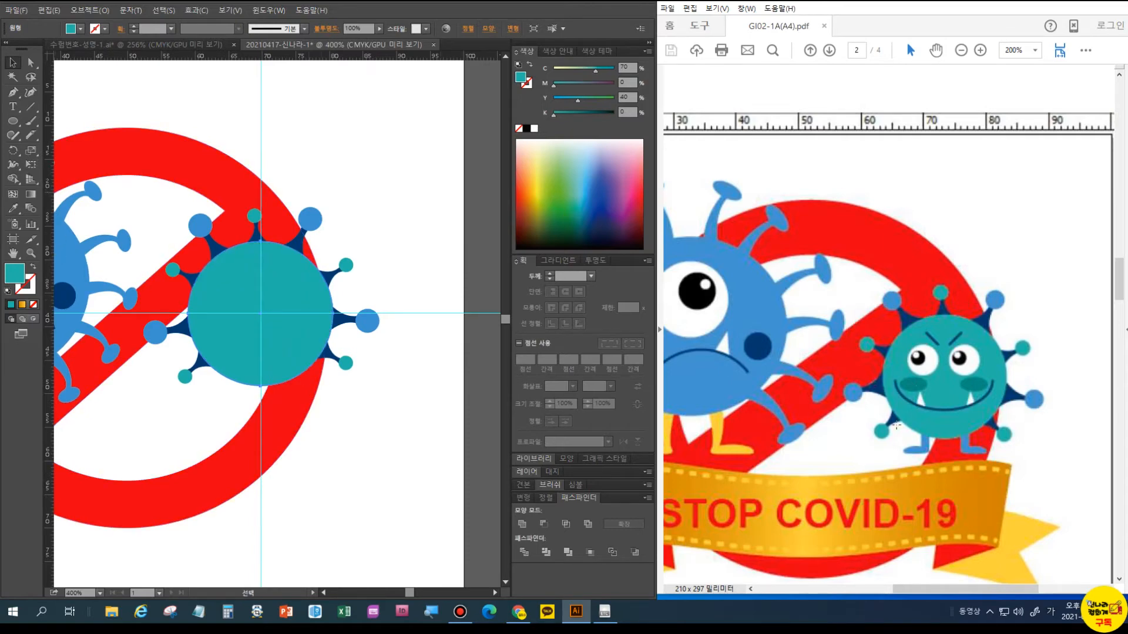
Draw a narrow upright rectangle as the left leg at the teal circle's bottom edge and fill it with a large spike ball's blue
left_click(1083, 447)
scroll(1067, 459, "up", 3, "ctrl")
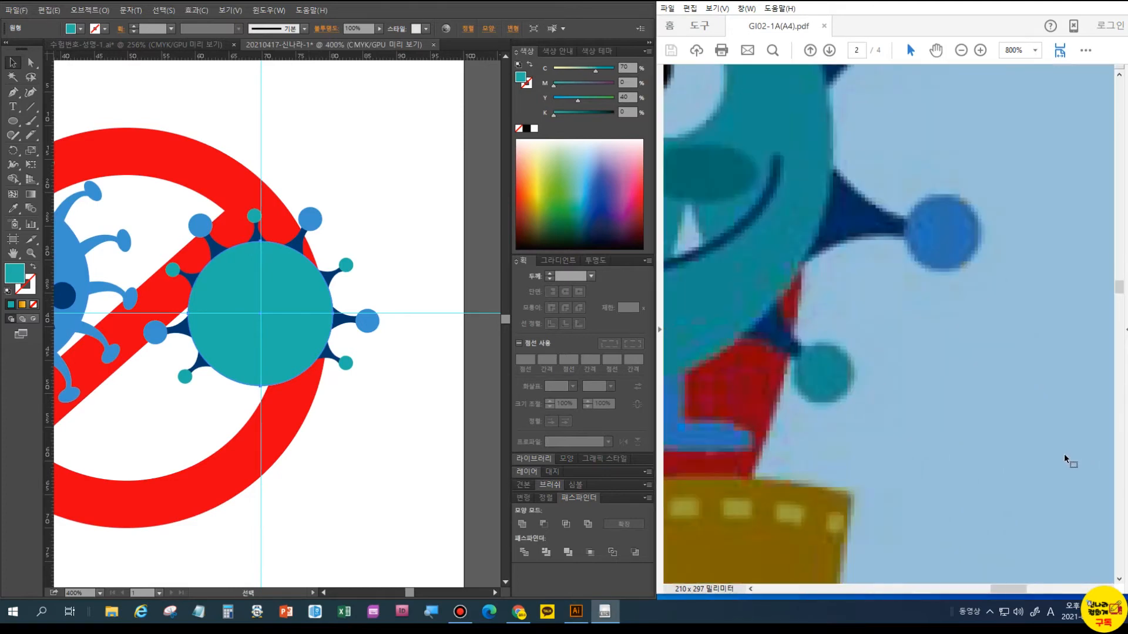
left_click(967, 589)
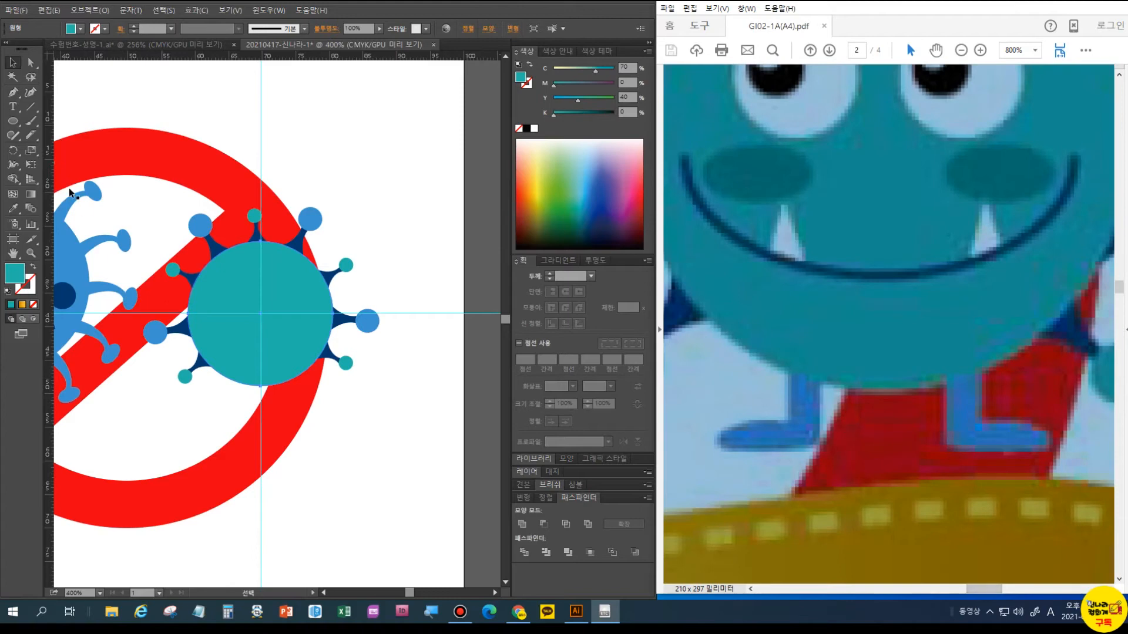
left_click(307, 189)
left_click(13, 121)
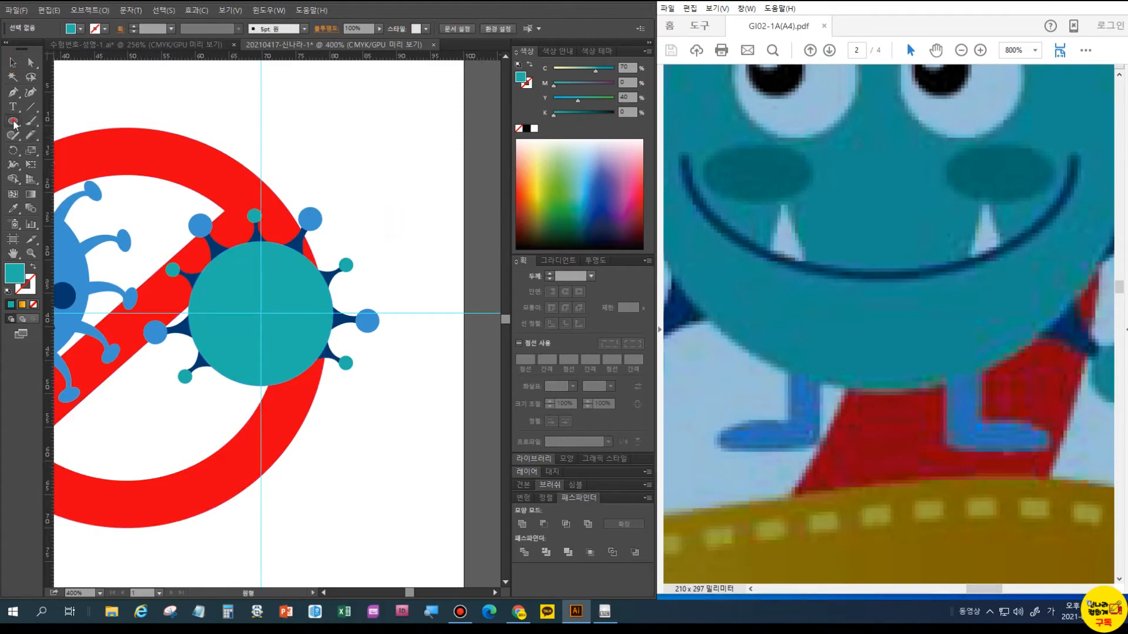
left_click_drag(13, 121, 40, 125)
left_click_drag(238, 369, 252, 405)
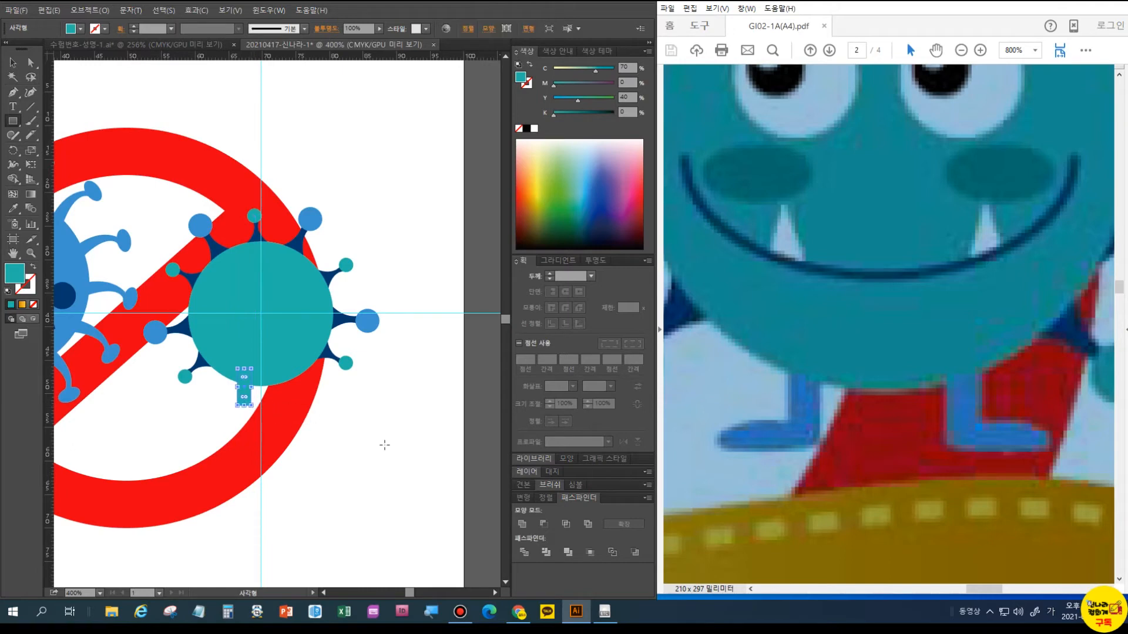
key("Left")
left_click(13, 209)
left_click(155, 331)
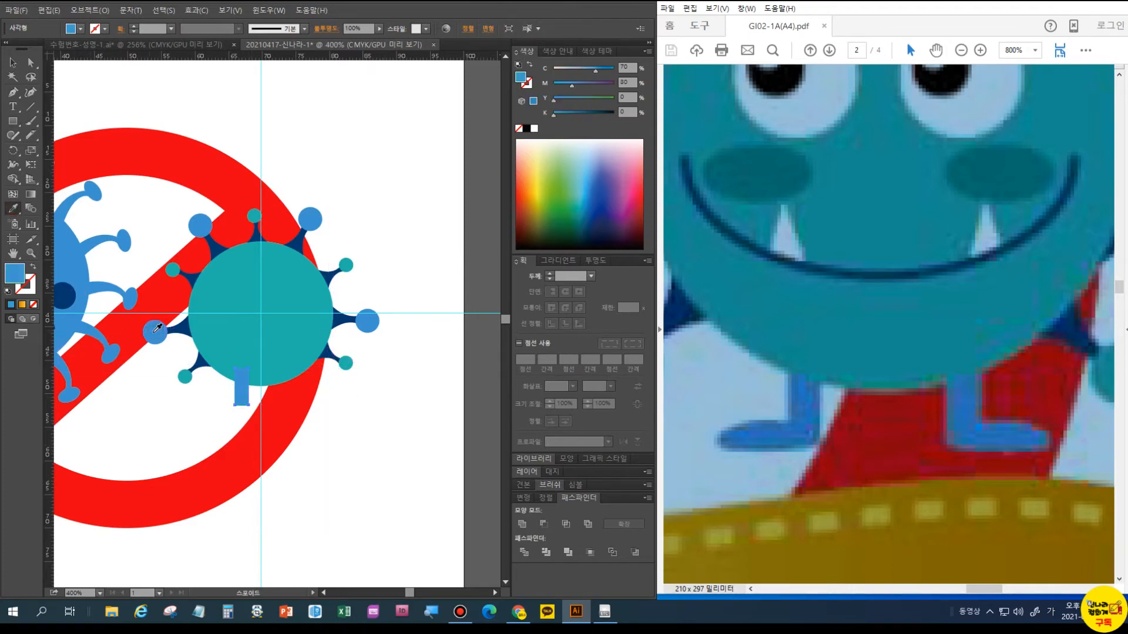
Draw a flat blue ellipse as the foot at the base of the leg, pointing left
left_click(13, 121)
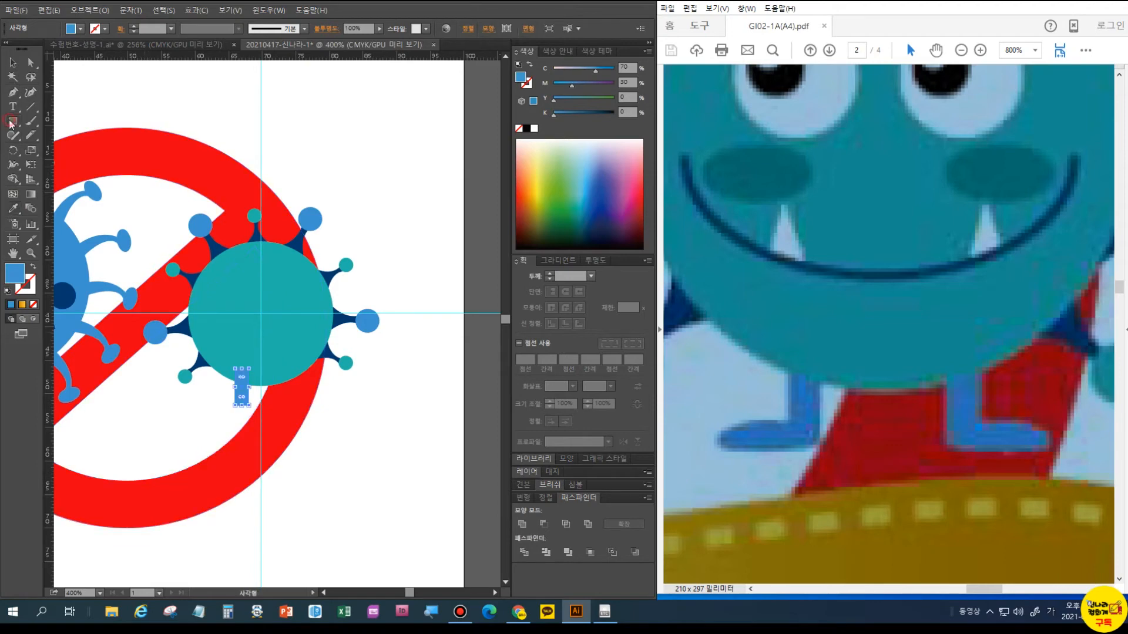
left_click_drag(13, 121, 59, 149)
left_click_drag(218, 397, 251, 412)
Reshape the foot by adjusting its bottom and left anchor points, and group it with the leg
key("a")
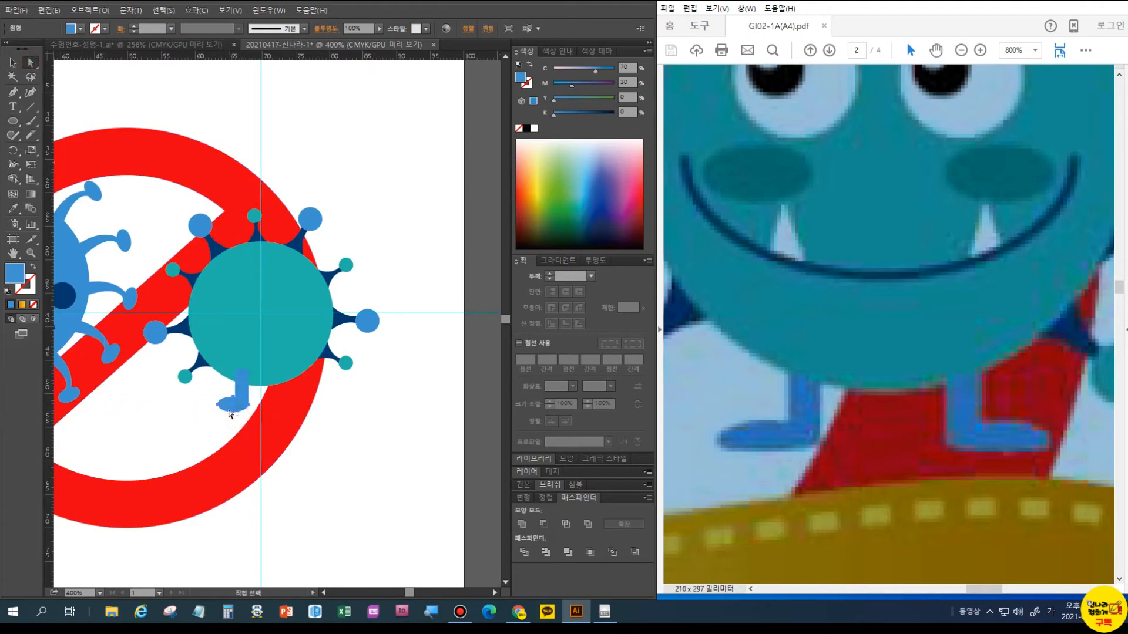
left_click(231, 413)
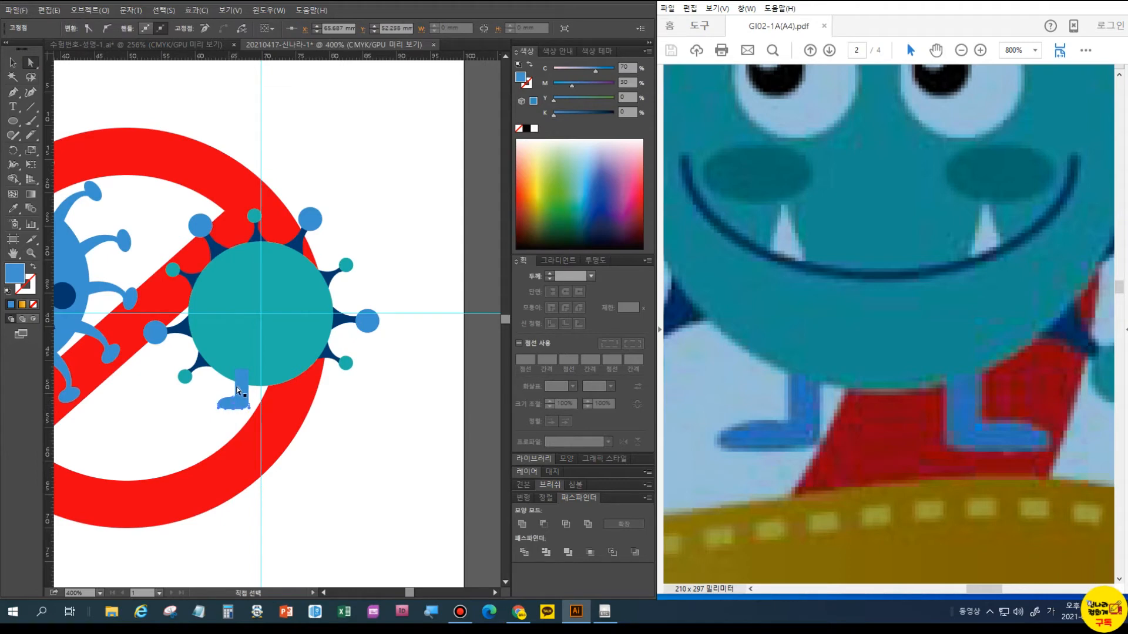
left_click(215, 404)
left_click_drag(211, 398, 224, 415)
left_click(241, 390, "ctrl")
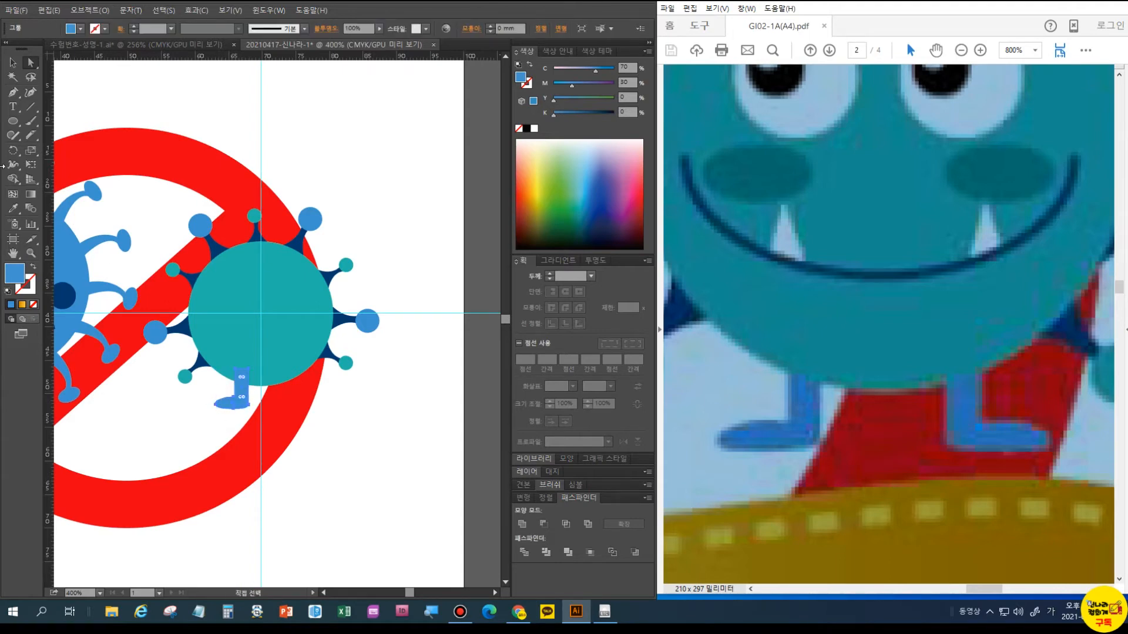
left_click_drag(14, 151, 59, 166)
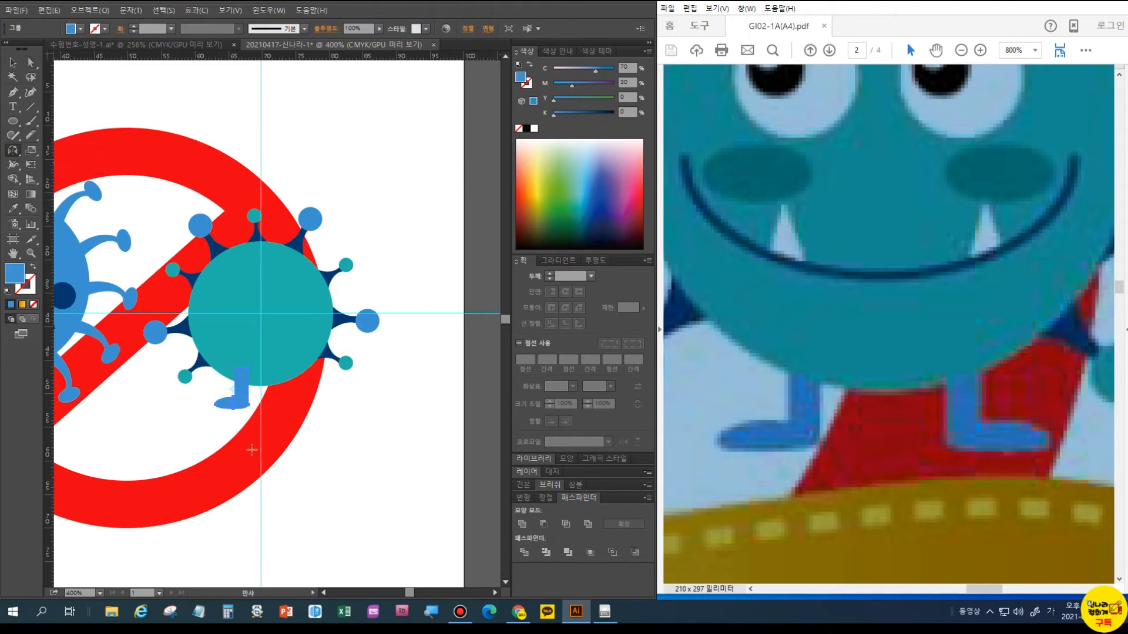
key("alt")
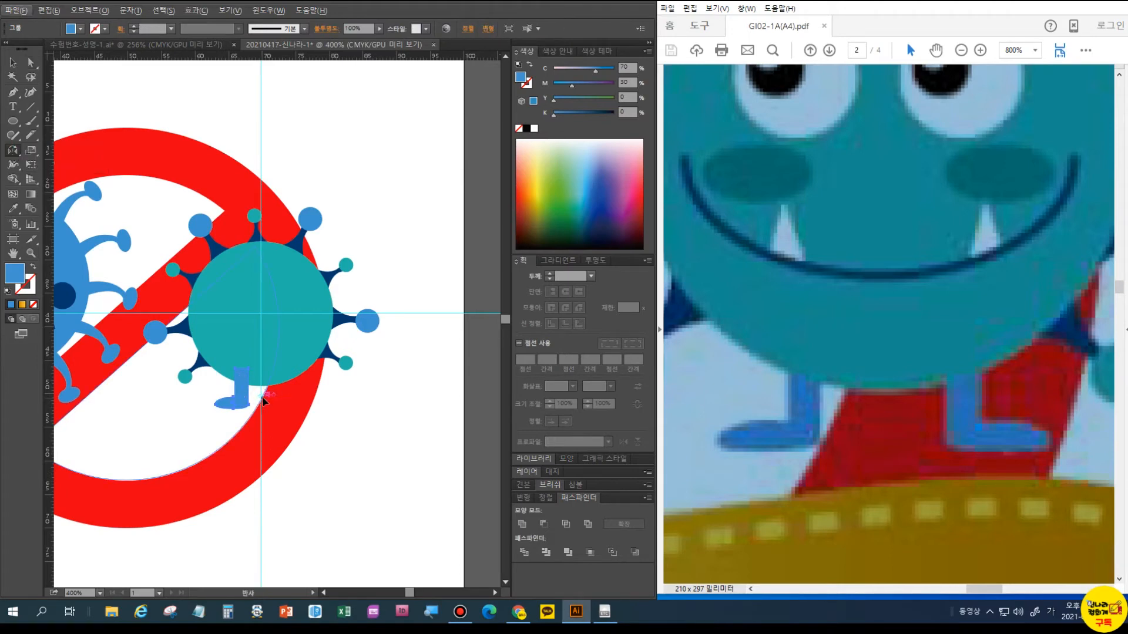
left_click(259, 396)
left_click(203, 413)
key("ctrl+z")
left_click(218, 424, "ctrl")
Make a reflected copy of the grouped leg across the vertical axis at the teal circle's centre guide
key("v")
left_click(231, 404)
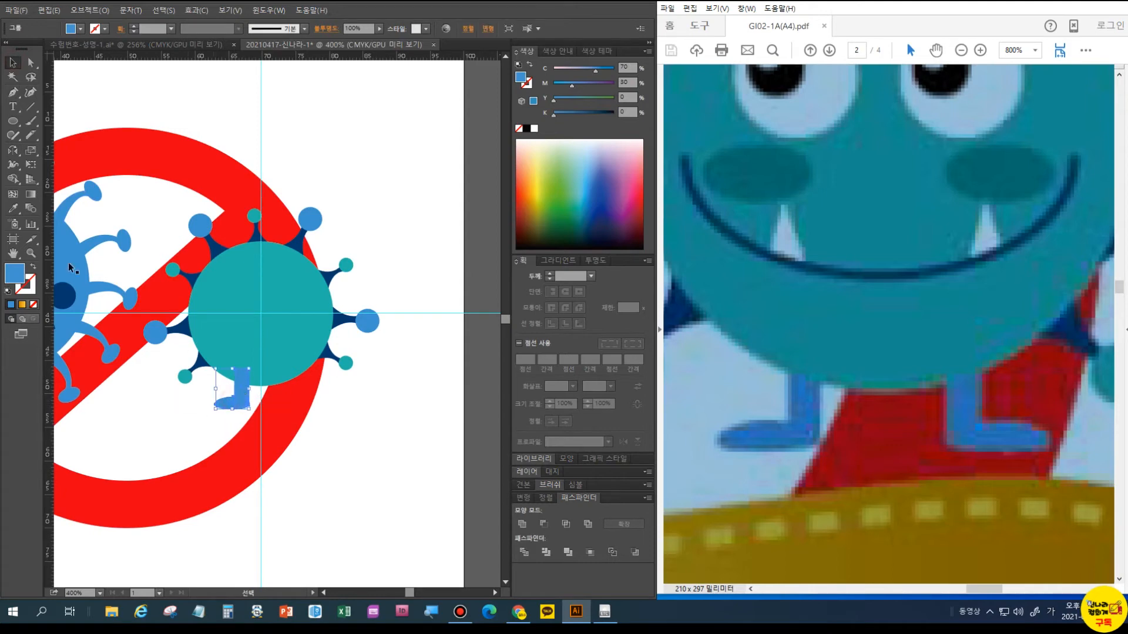
left_click(13, 150)
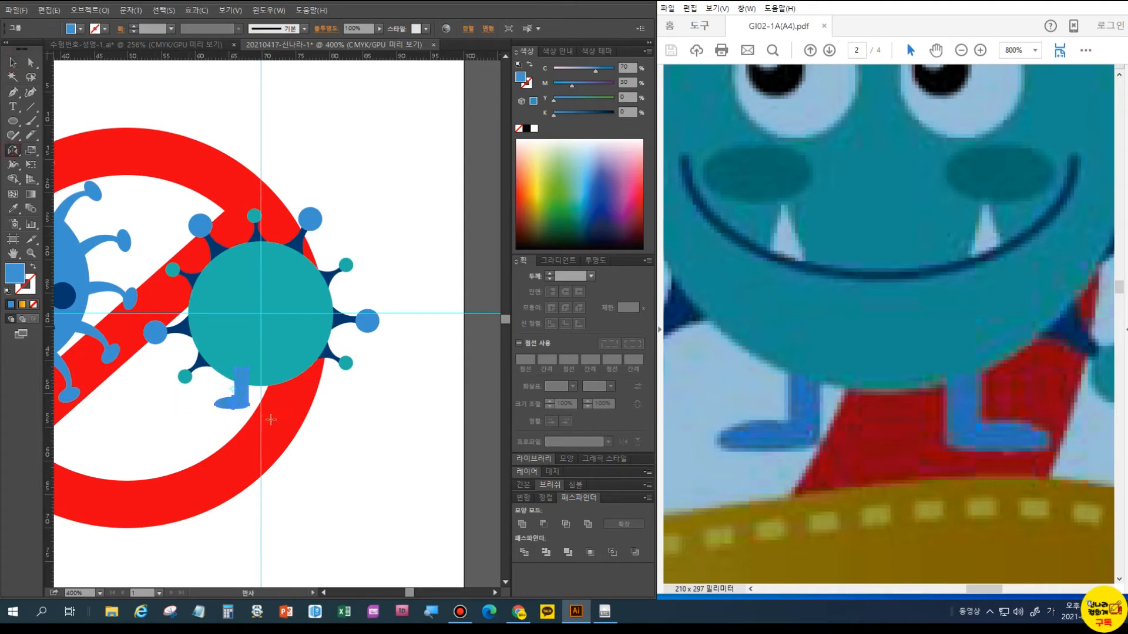
left_click(261, 392, "alt")
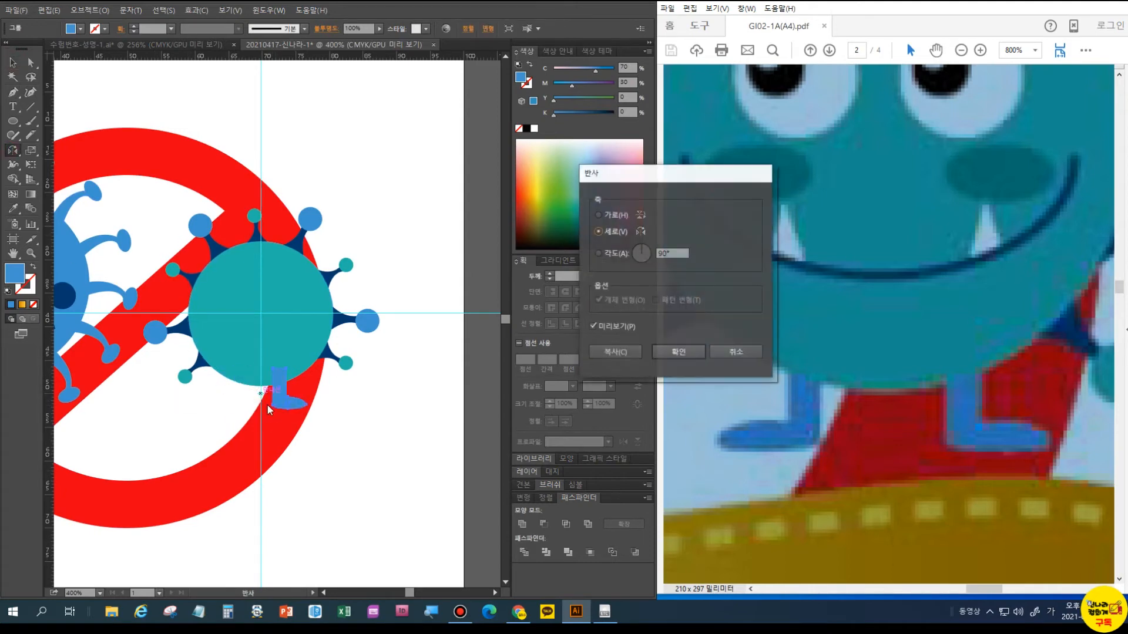
left_click(616, 351)
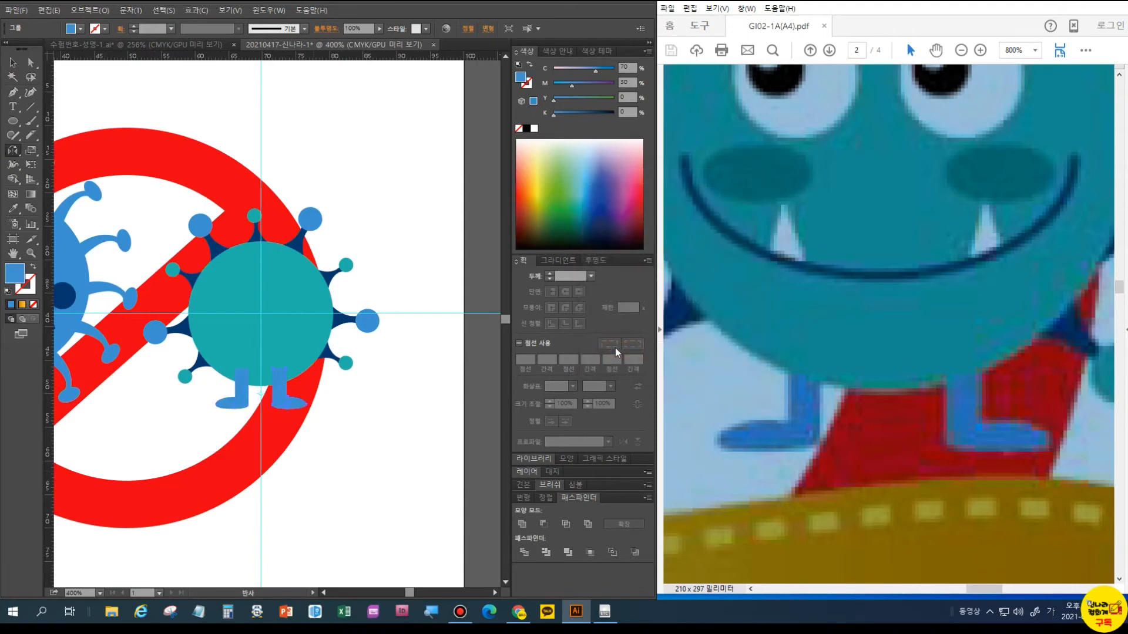
Bring the teal circle in front of both legs
left_click(12, 62)
left_click(232, 305)
key("ctrl")
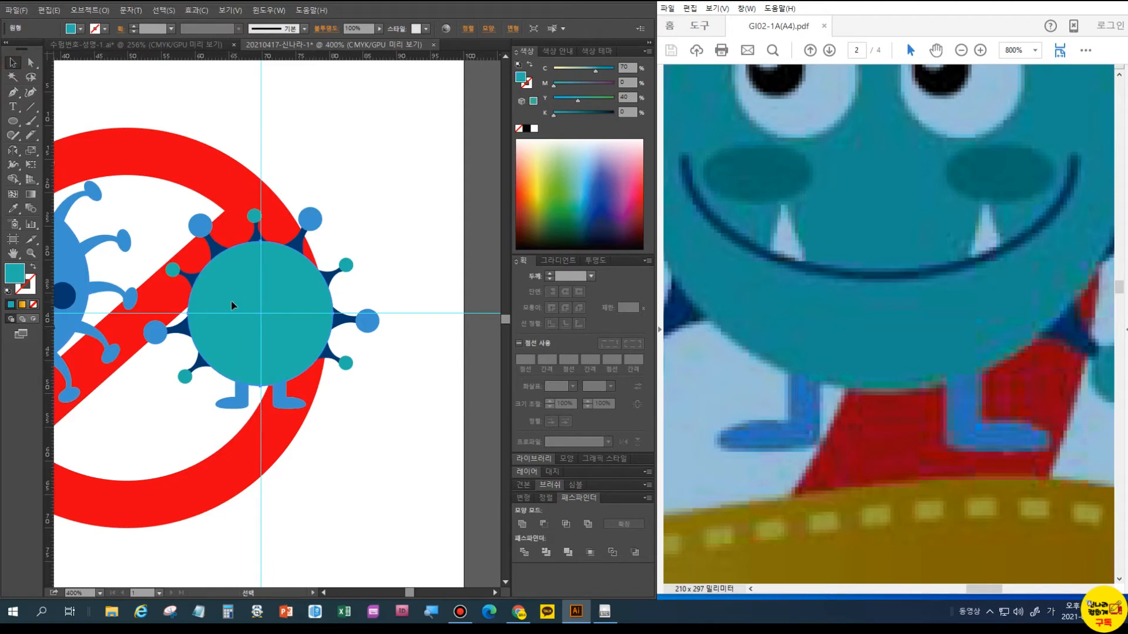
Duplicate the blue virus's complete eye into the blank area above and right of the teal virus
double_click(13, 253)
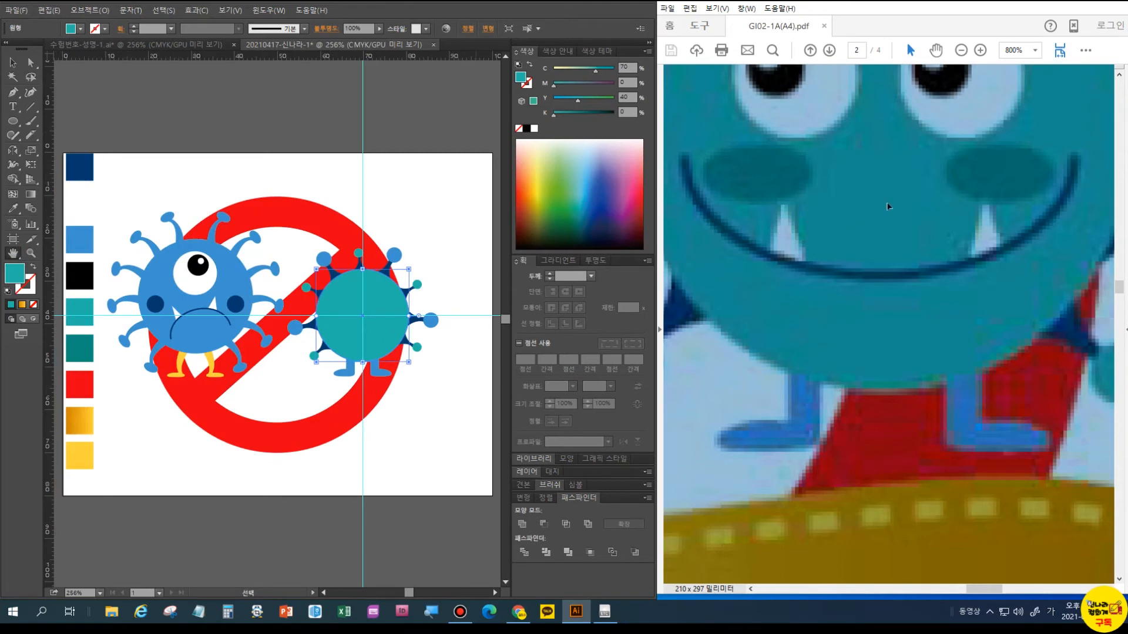
scroll(888, 206, "down", 3, "ctrl")
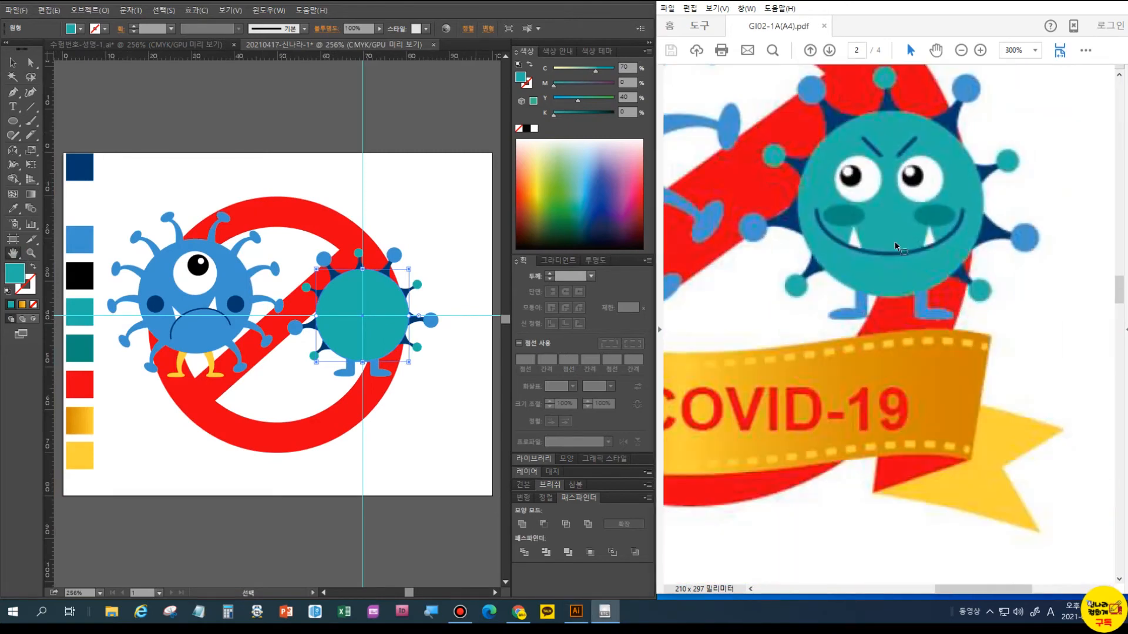
left_click(12, 62)
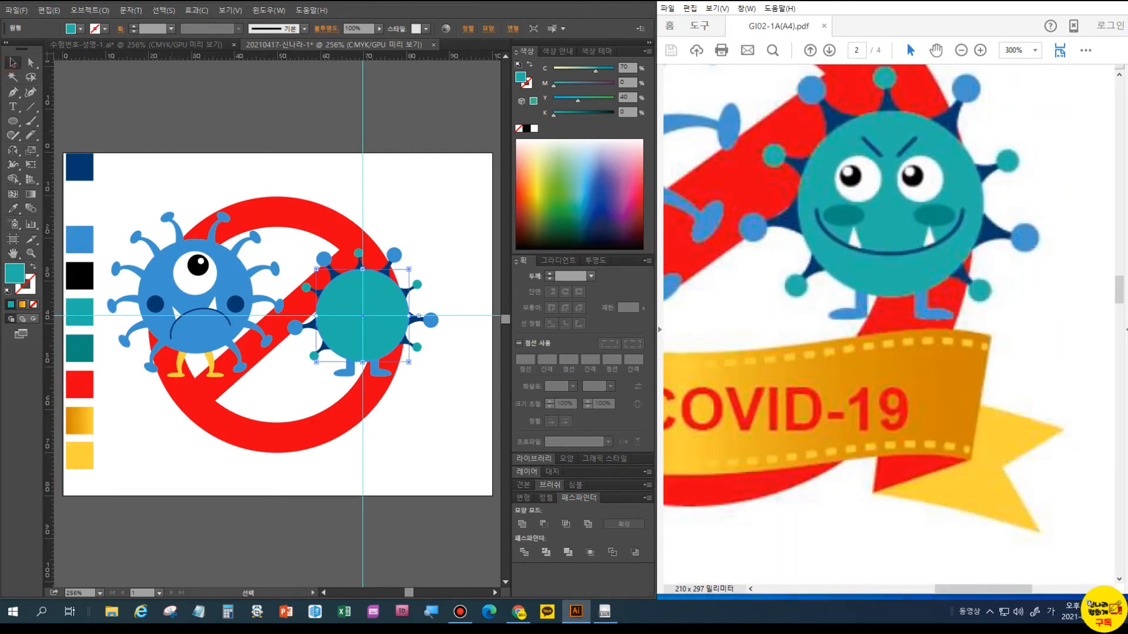
left_click(202, 273)
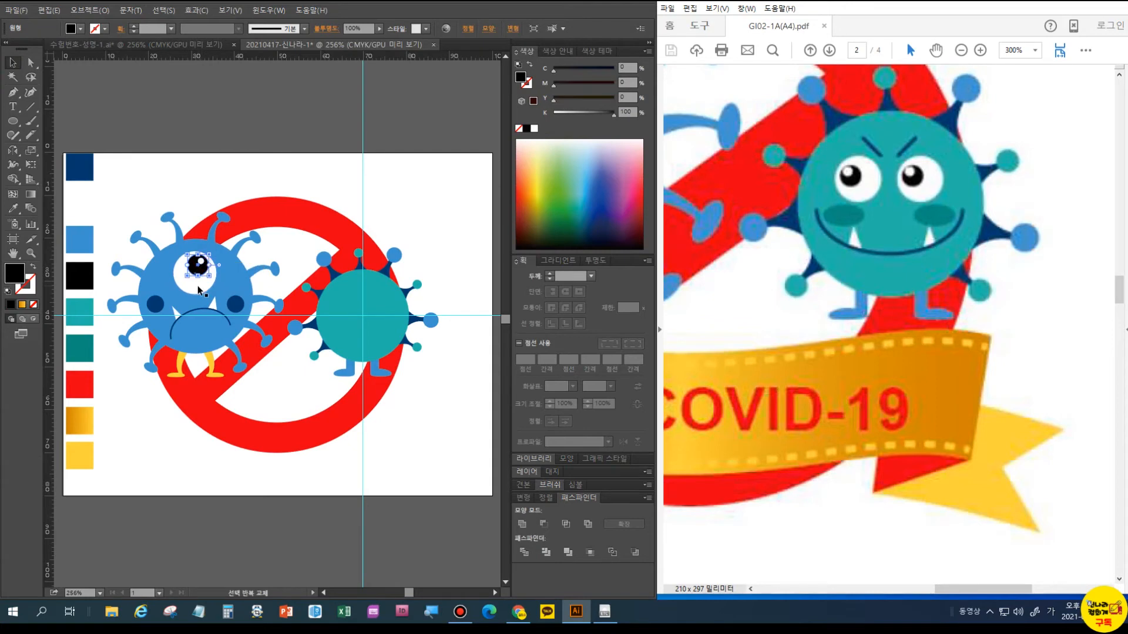
left_click(201, 266)
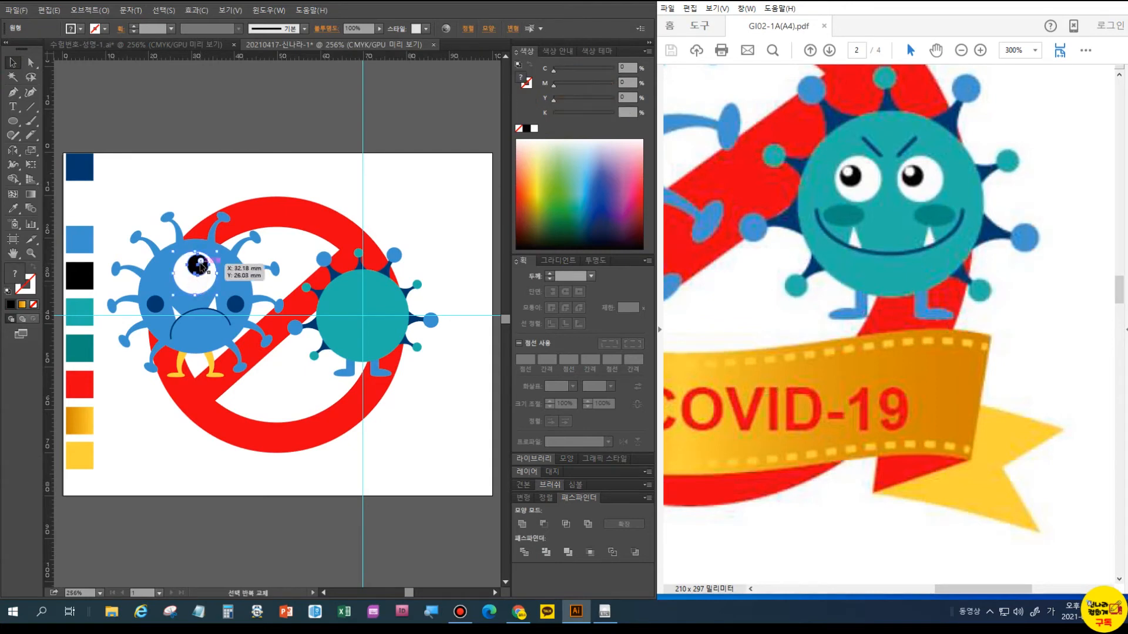
key("a")
key("v")
left_click_drag(204, 286, 446, 257)
Scale the duplicated eye down proportionally to suit the teal virus's face
key("a")
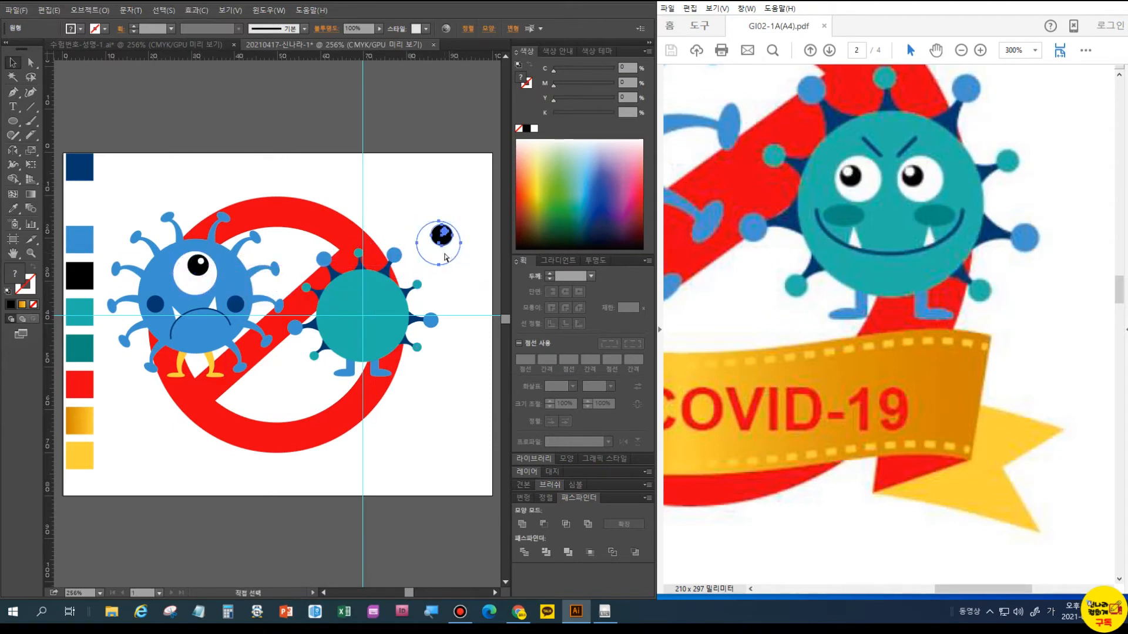
key("v")
left_click_drag(461, 264, 453, 259)
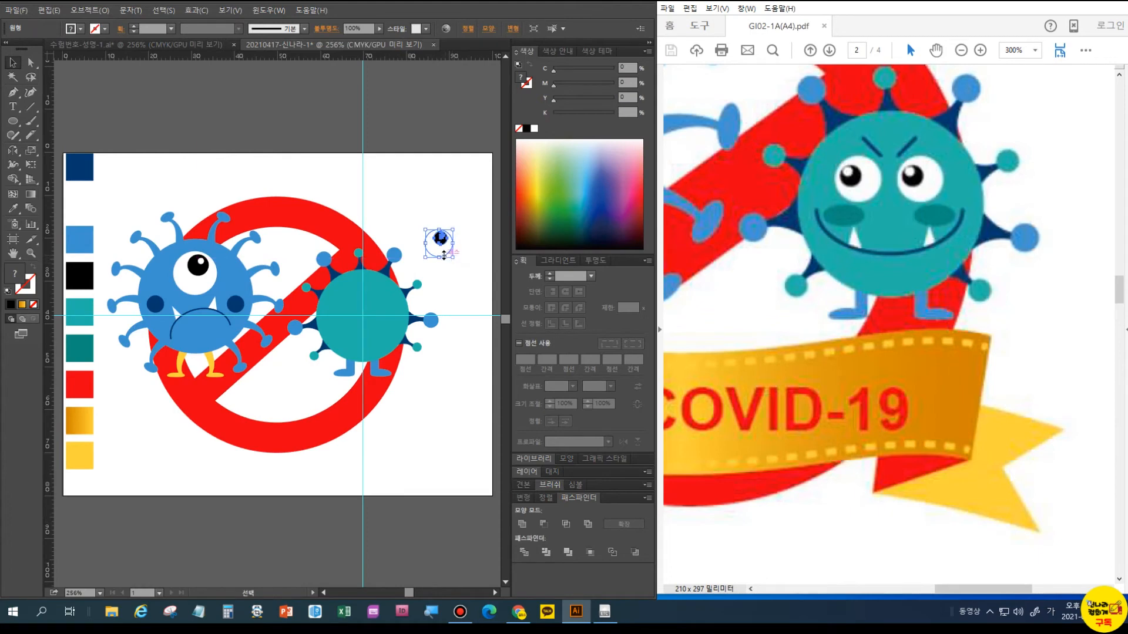
Place the small eye on the upper-left part of the teal virus's face, bring it to the front and fine-tune its size
left_click_drag(347, 304, 347, 305)
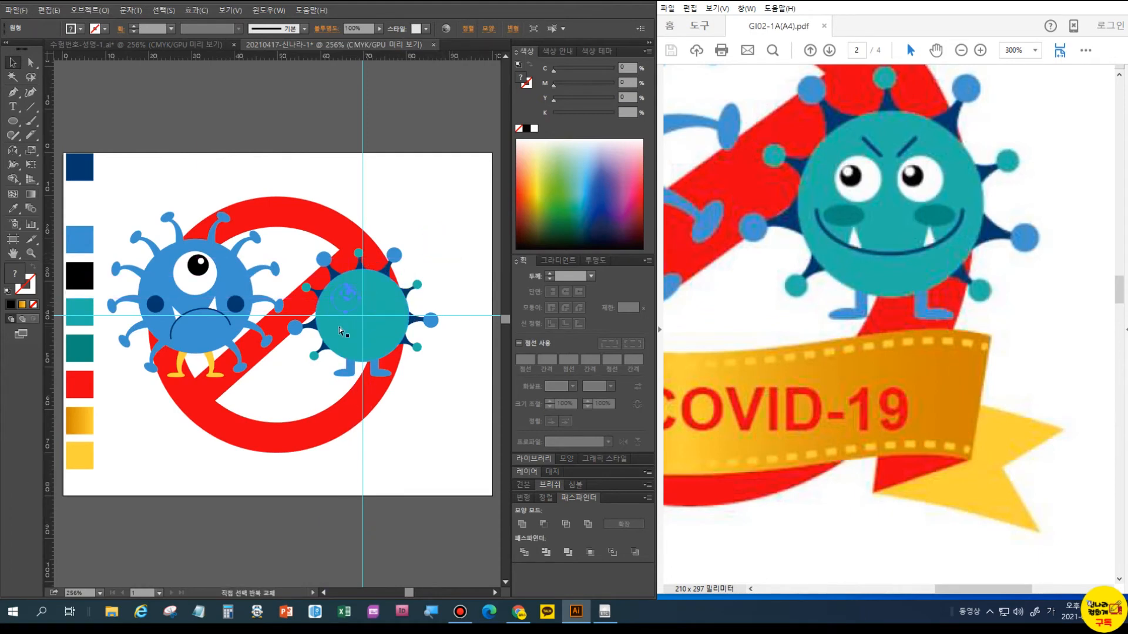
key("ctrl+shift+bracketright")
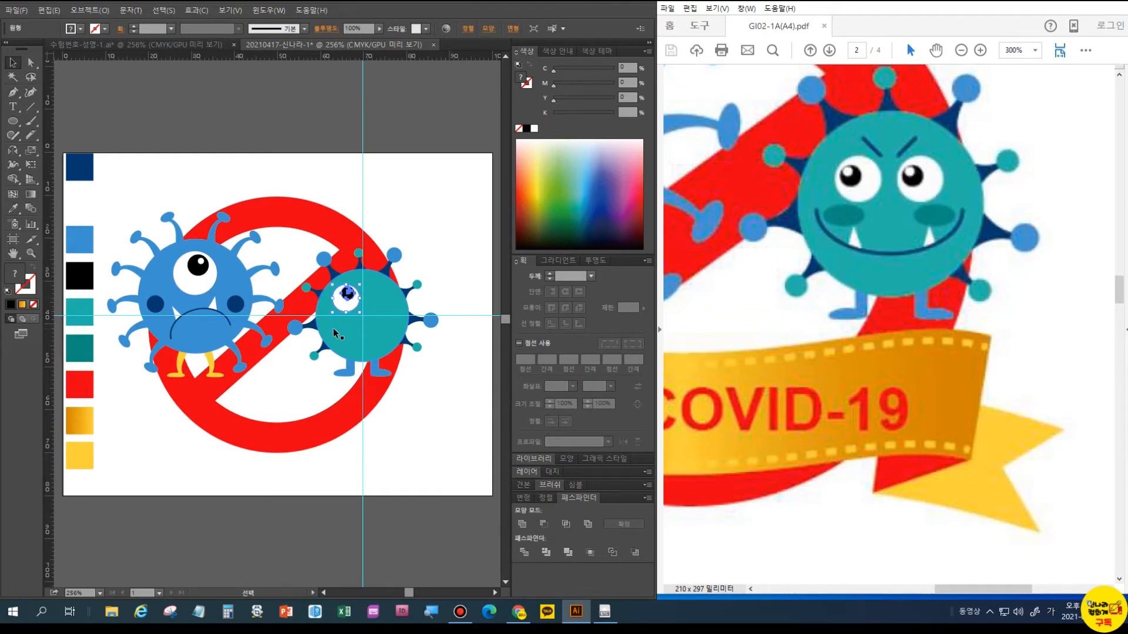
left_click_drag(359, 312, 356, 310)
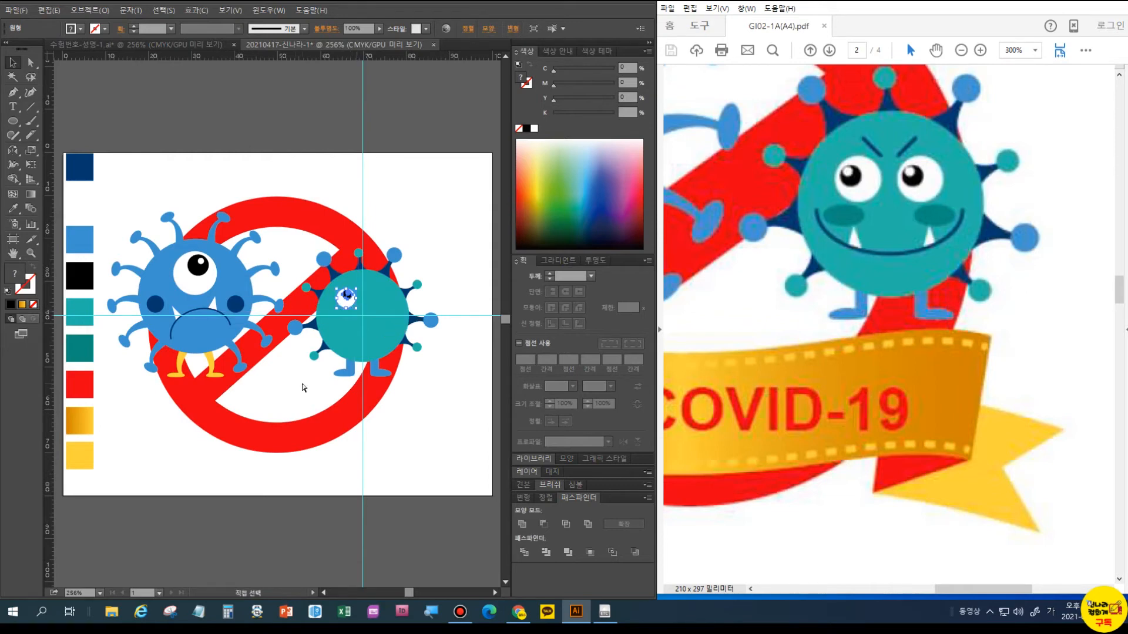
key("ctrl+plus")
key("ctrl+plus")
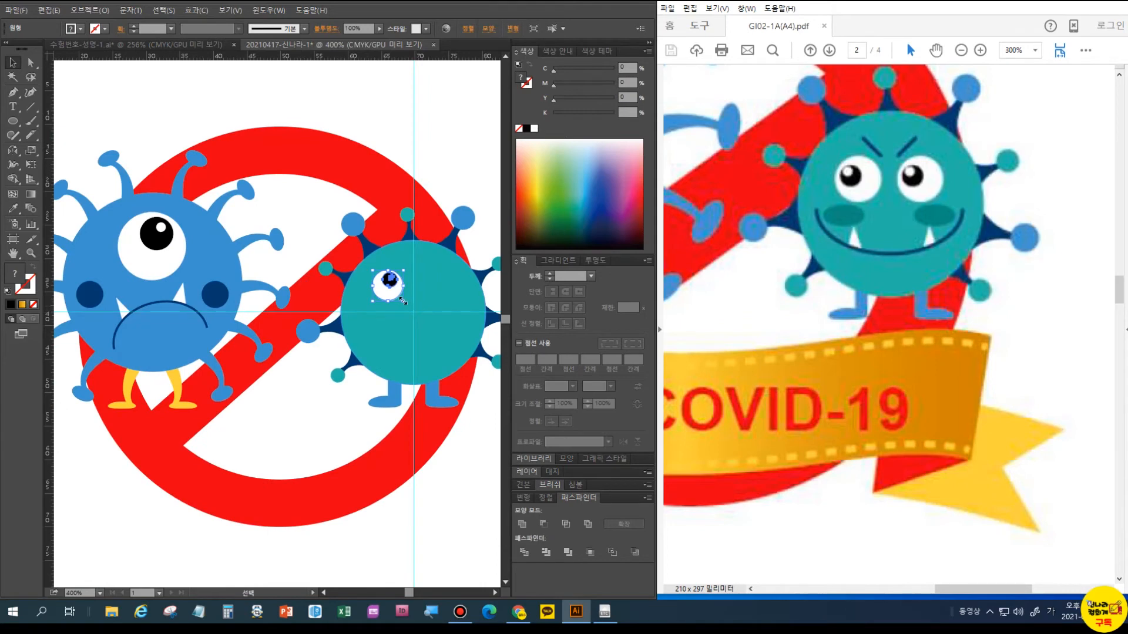
left_click_drag(402, 300, 406, 306)
Make a reflected copy of the teal virus's eye across the vertical axis at the centre guide
left_click(14, 153)
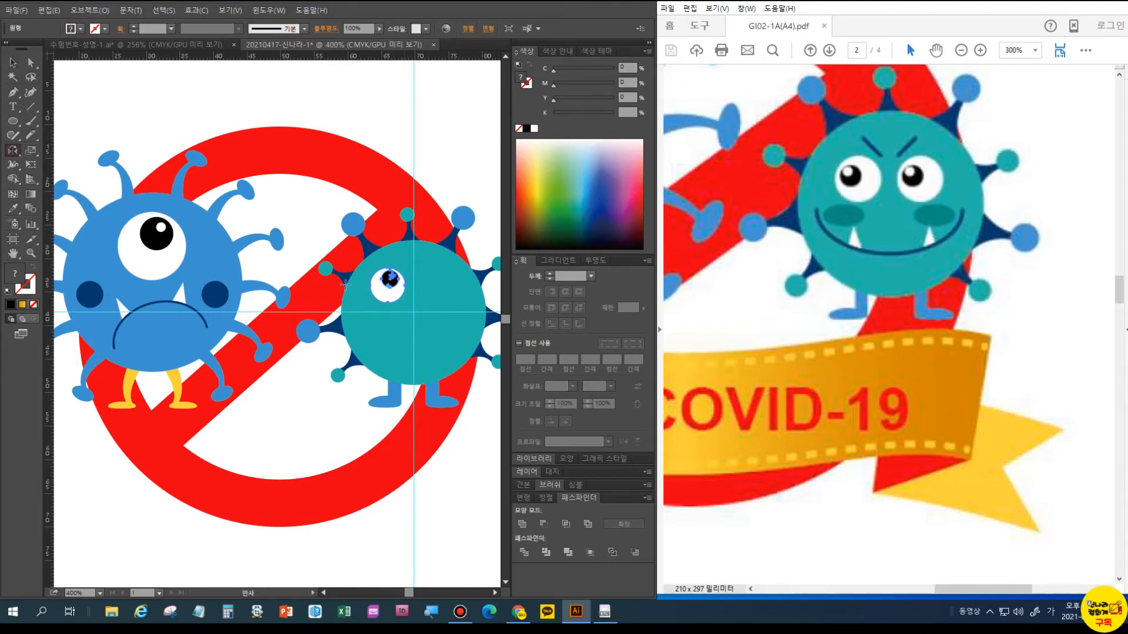
left_click(414, 289, "alt")
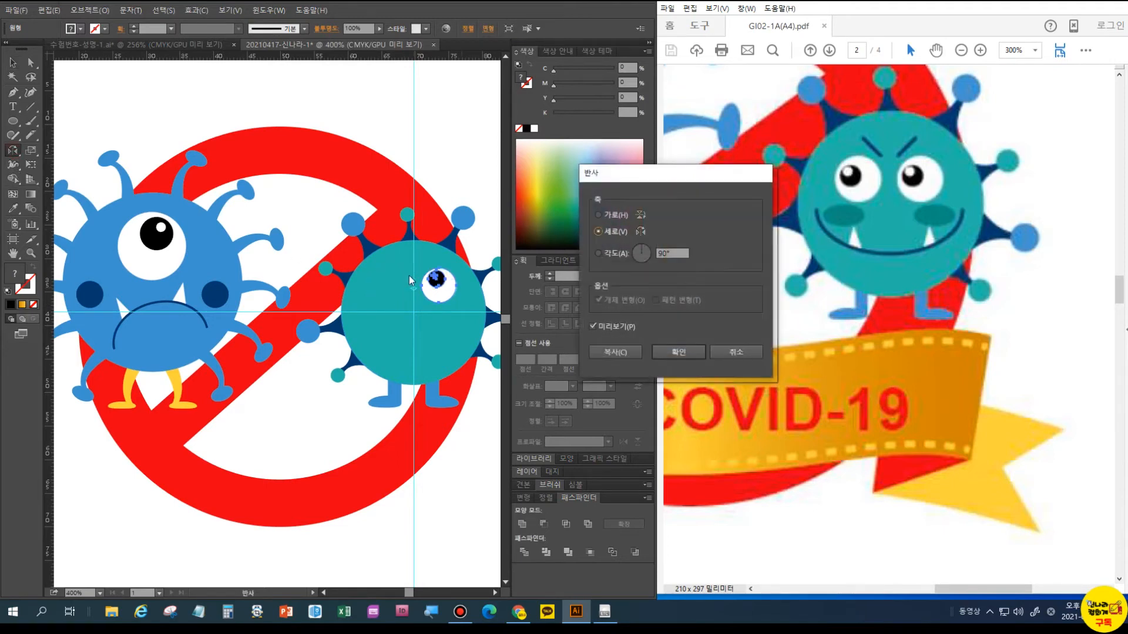
left_click(629, 350)
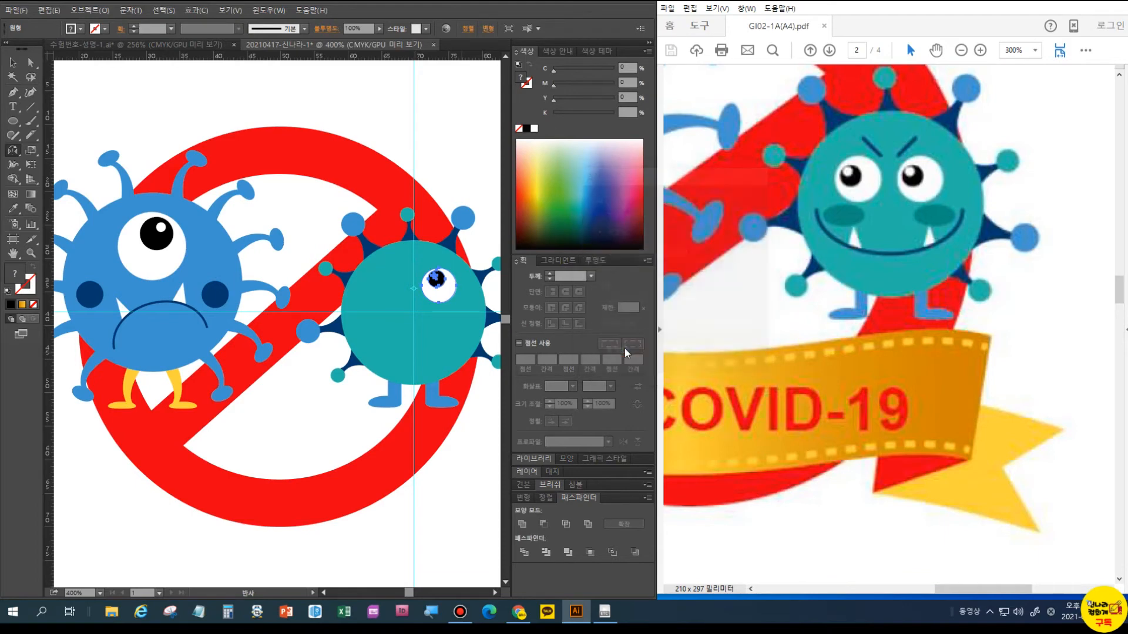
key("v")
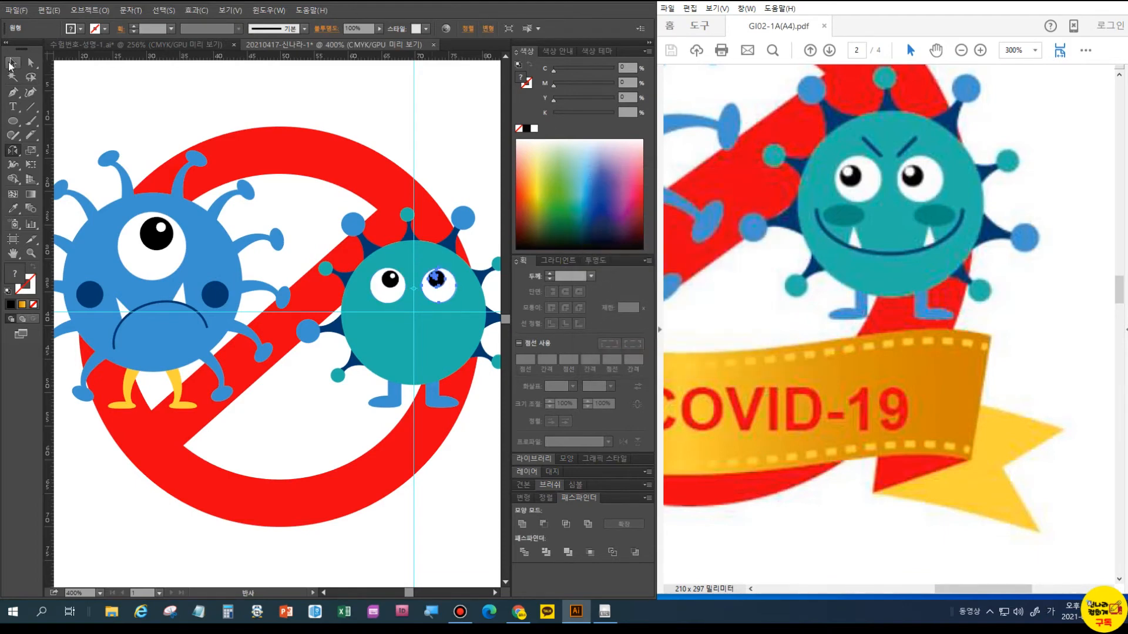
Ungroup the teal virus's left eye and shift its pupil and highlight slightly to the left within the white
left_click(386, 285)
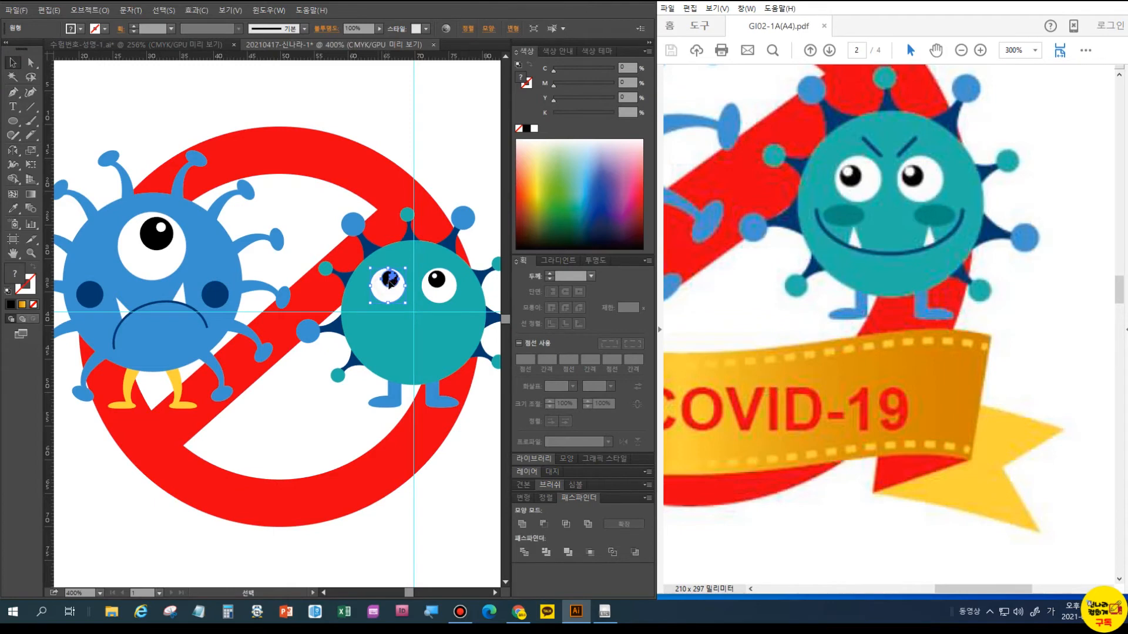
key("ctrl+shift+g")
left_click(460, 152)
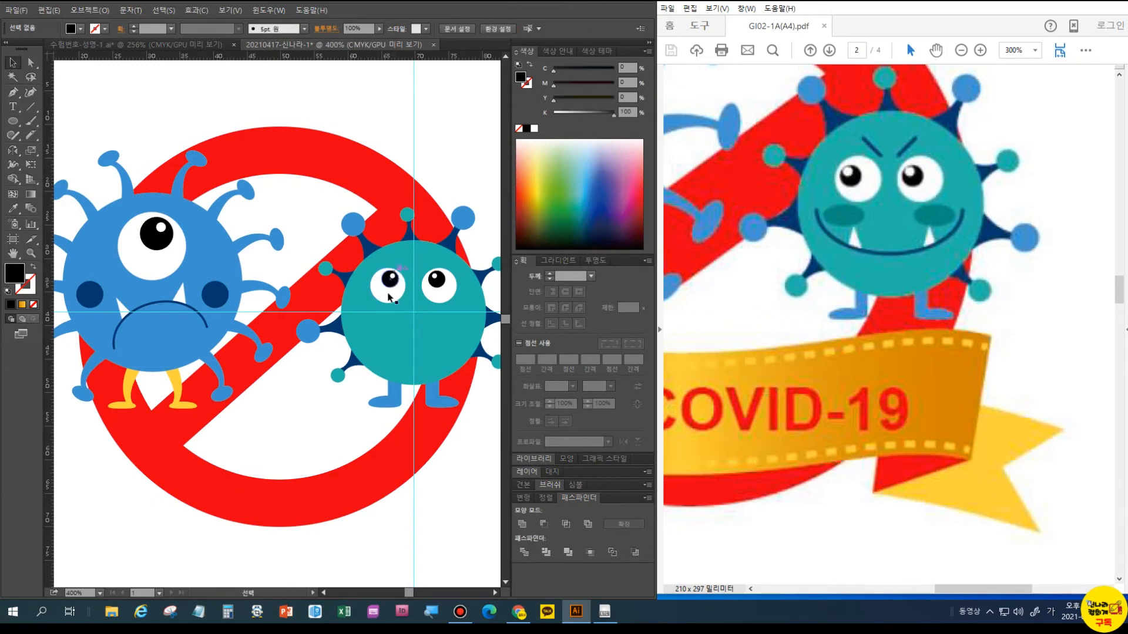
left_click(392, 277)
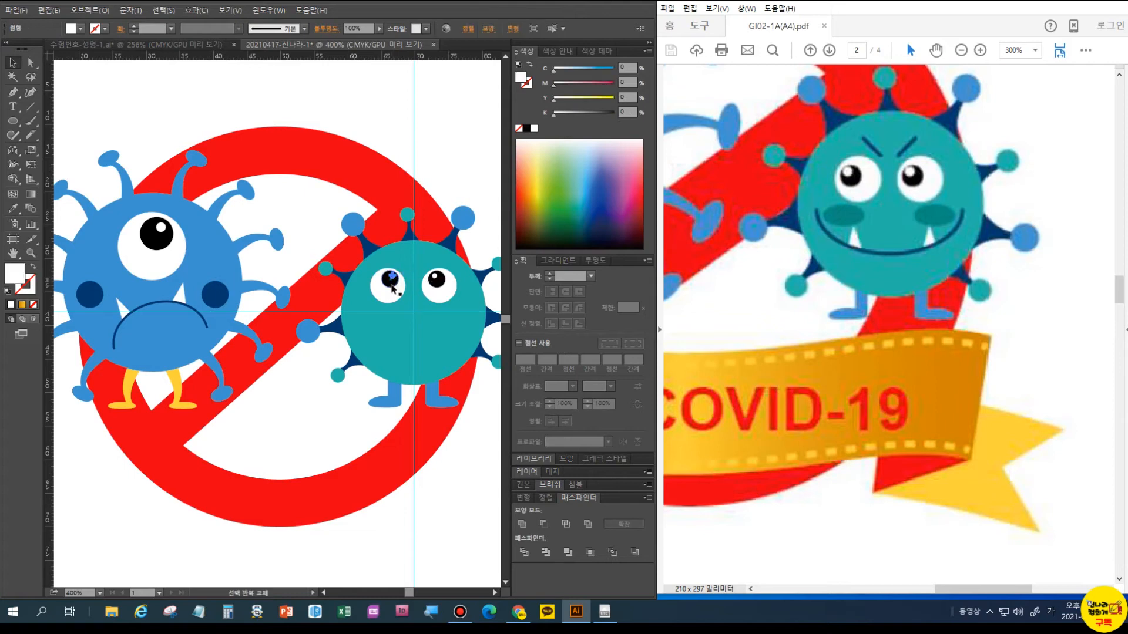
key("Left")
key("Left")
key("Left")
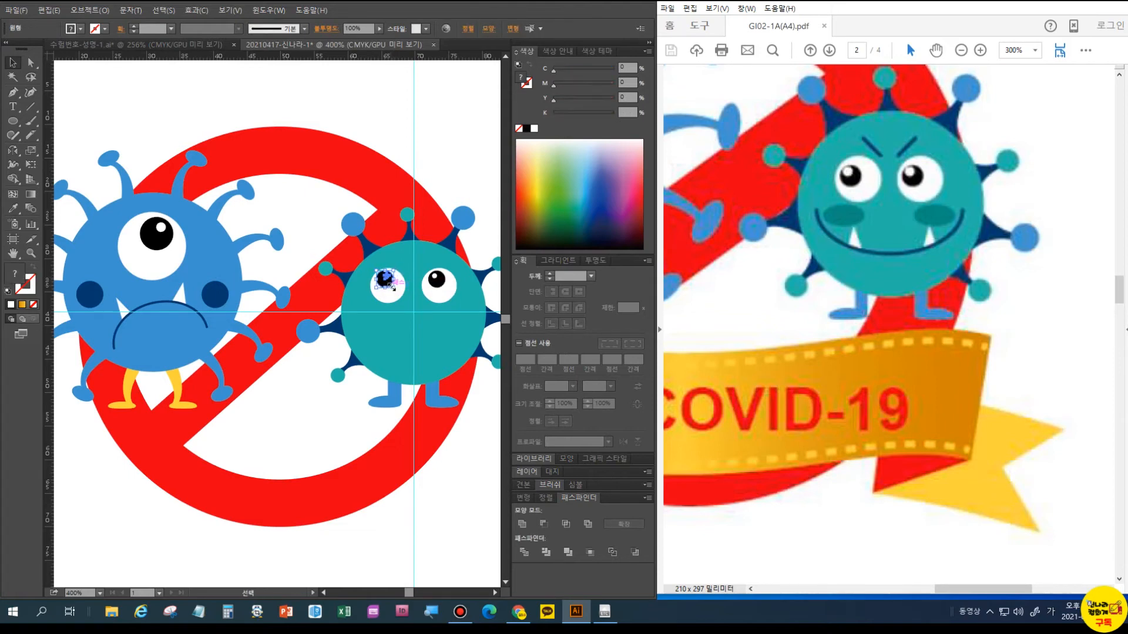
left_click(453, 189)
left_click(388, 279)
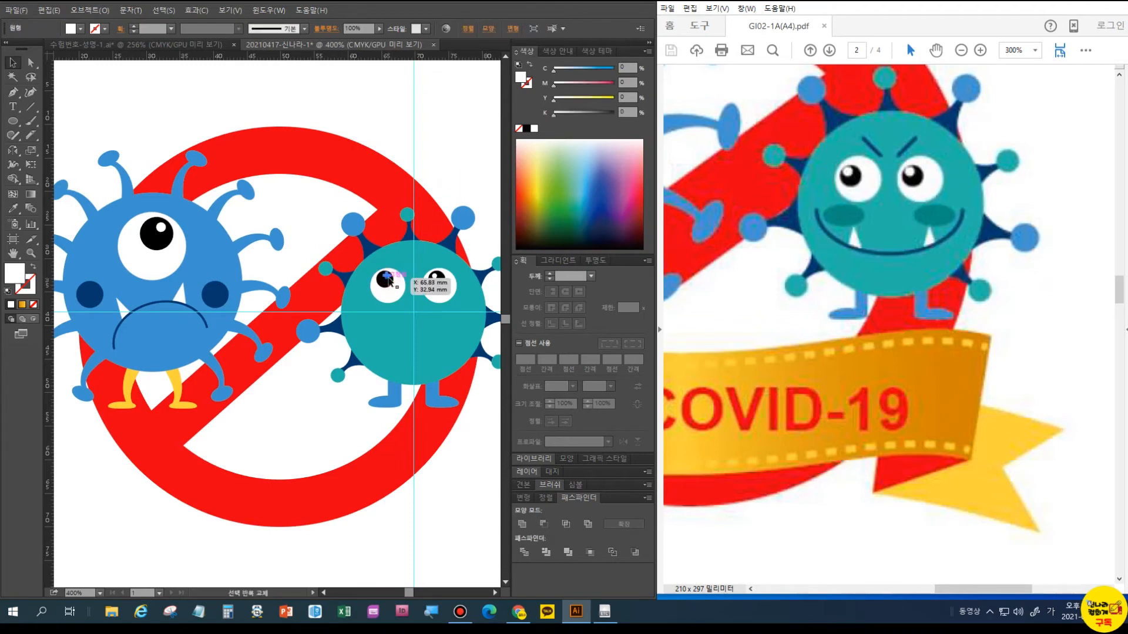
left_click(354, 424)
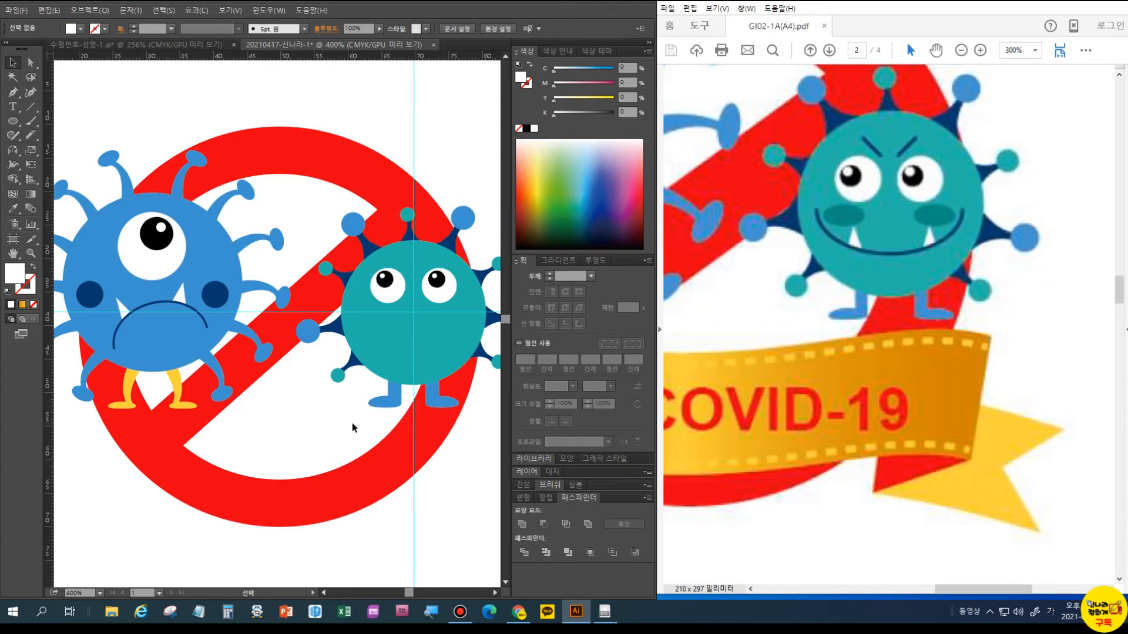
Draw a short slanted eyebrow line above the teal virus's left eye with no fill and a black 1 pt stroke
left_click(30, 106)
double_click(13, 254)
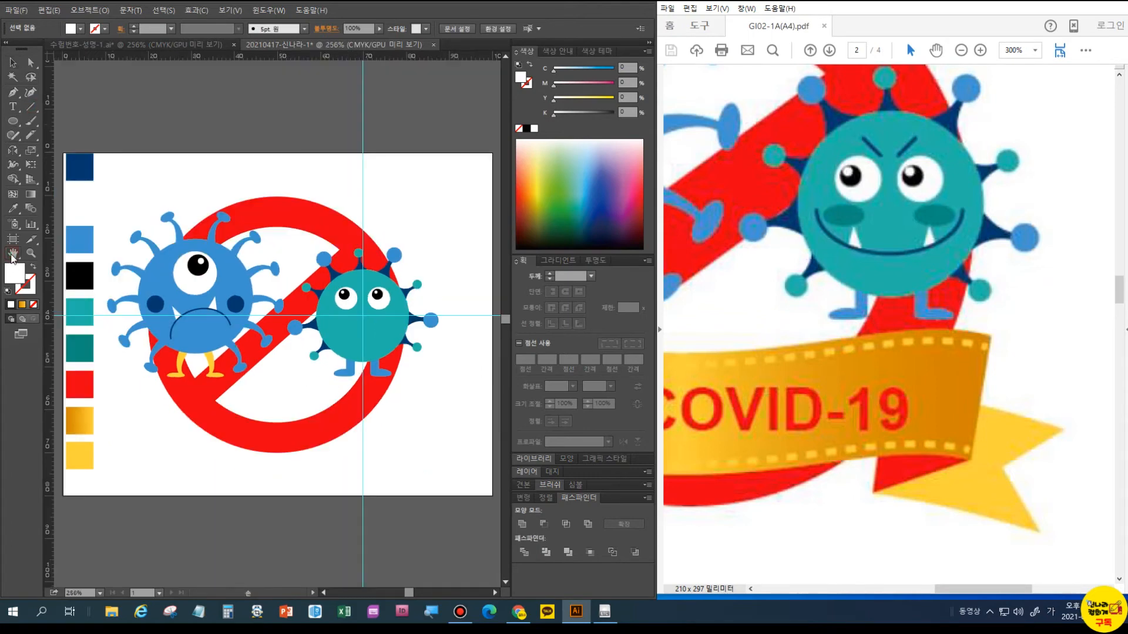
left_click(31, 106)
left_click_drag(339, 275, 358, 288)
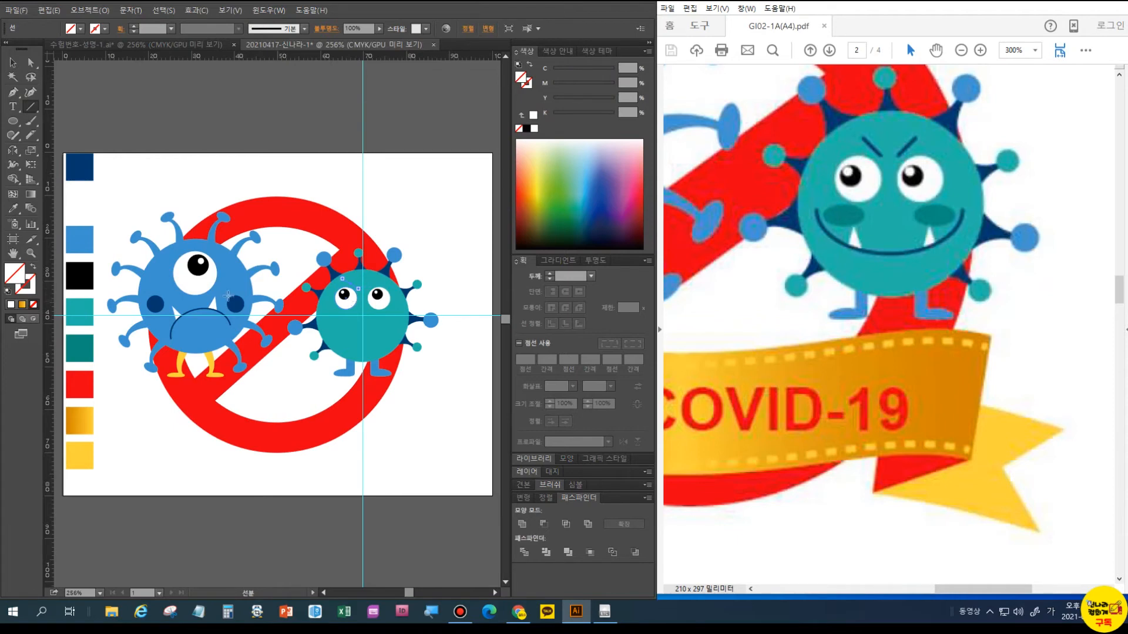
left_click(13, 211)
left_click(88, 274)
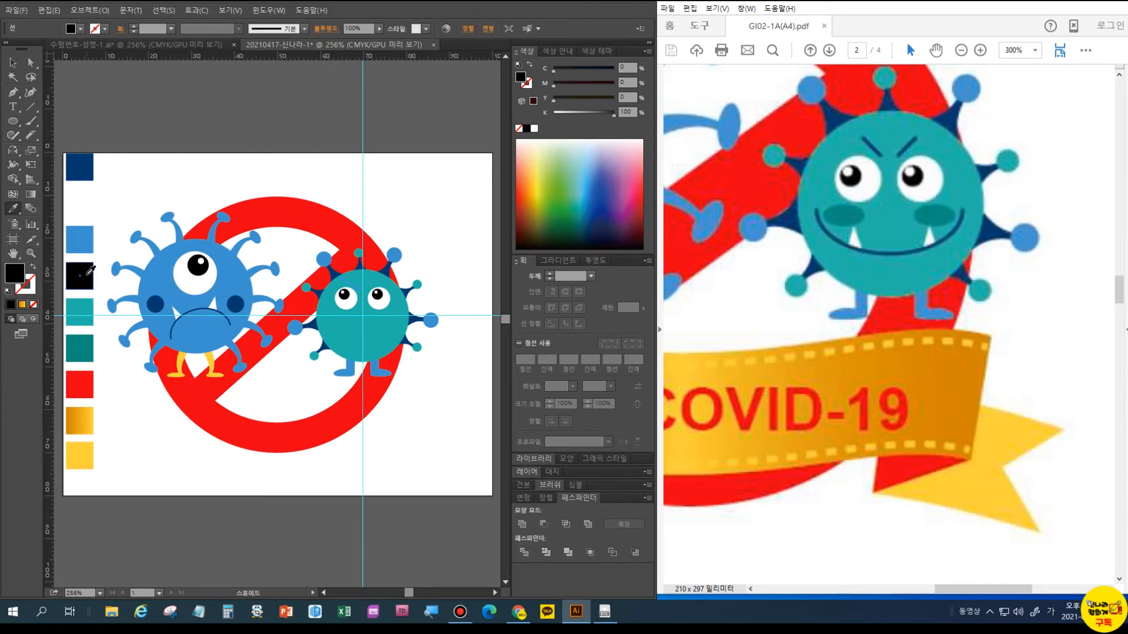
left_click(33, 268)
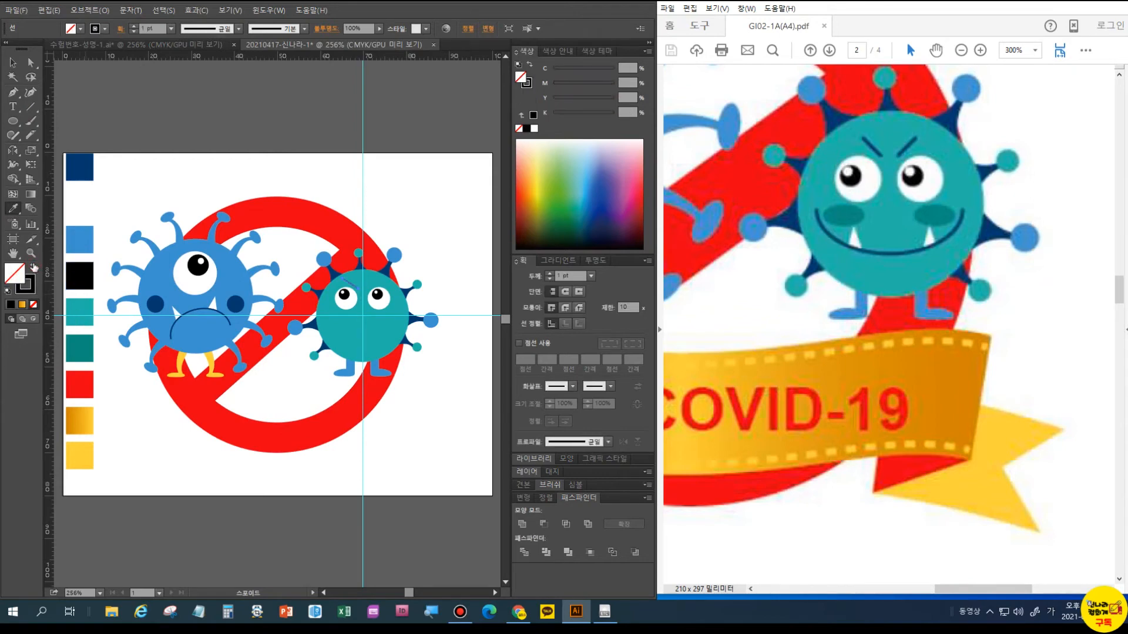
Bring the colour specifications into view in the reference PDF and set the eyebrow's stroke colour to M20 Y80 K0
left_click_drag(967, 590, 799, 591)
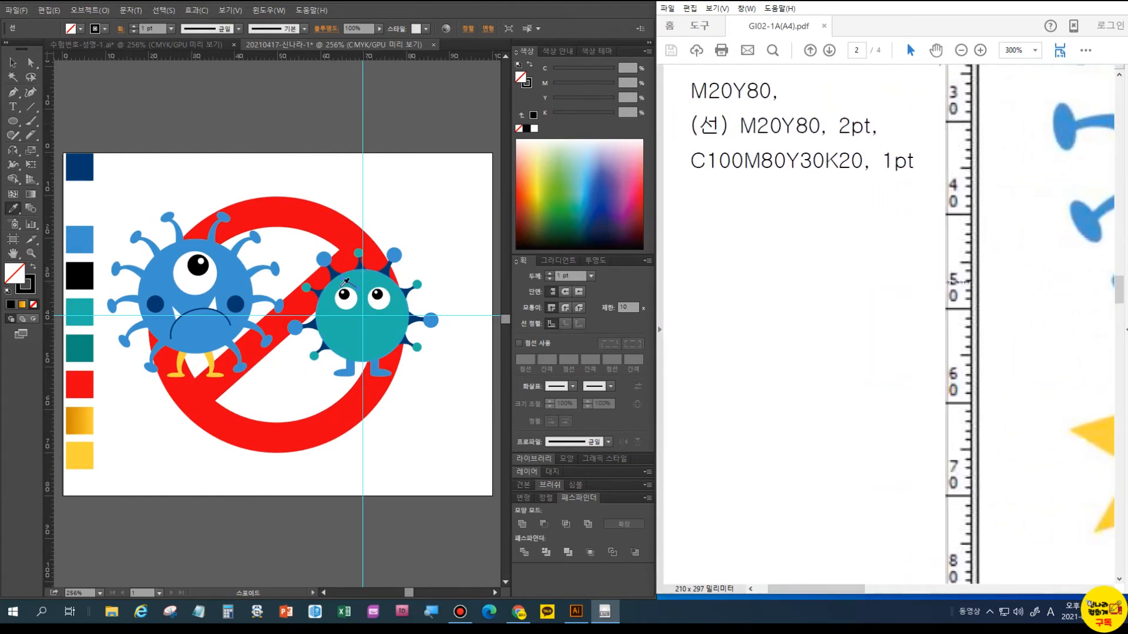
left_click(29, 292)
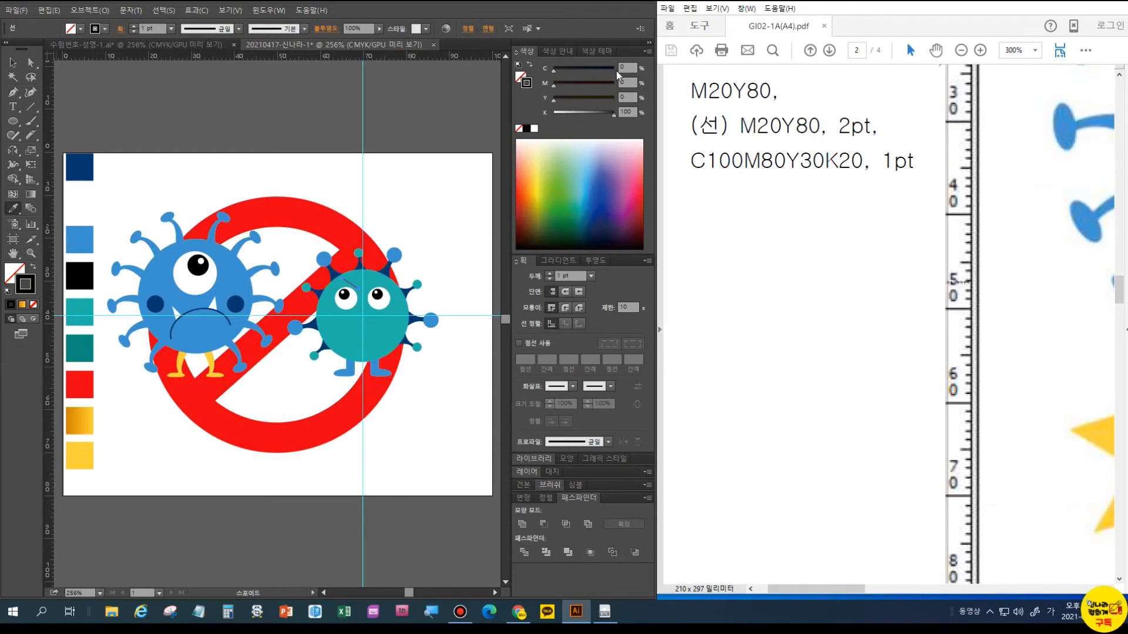
left_click(625, 82)
type("20")
key("Tab")
type("80")
key("Tab")
type("0")
key("Return")
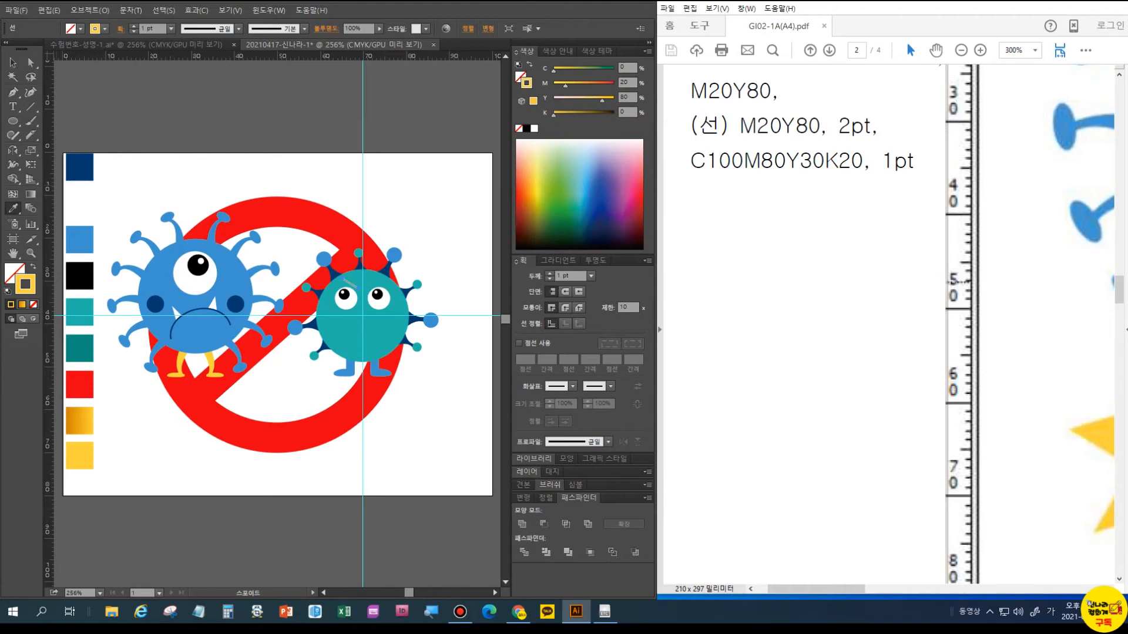
Set the eyebrow's stroke colour to C100 M80 Y30 K20
left_click(624, 67)
type("100")
key("Tab")
type("80")
key("Tab")
type("30")
key("Tab")
type("2")
key("Return")
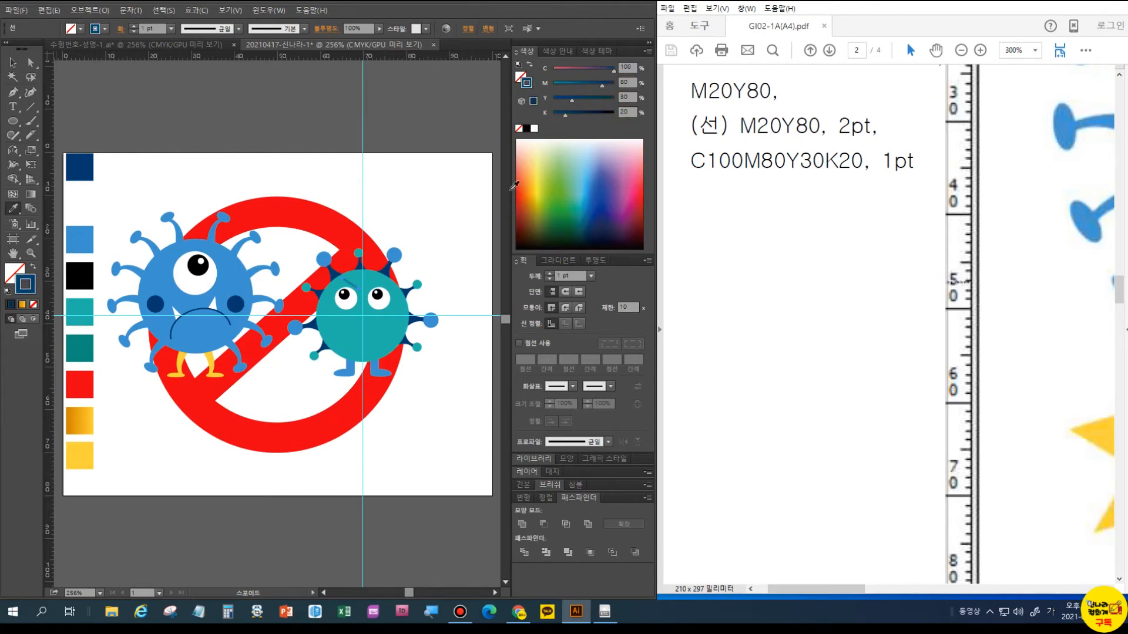
Make a reflected copy of the eyebrow across the vertical axis at the teal virus's centre guide
left_click(13, 62)
left_click(13, 149)
left_click(364, 288, "alt")
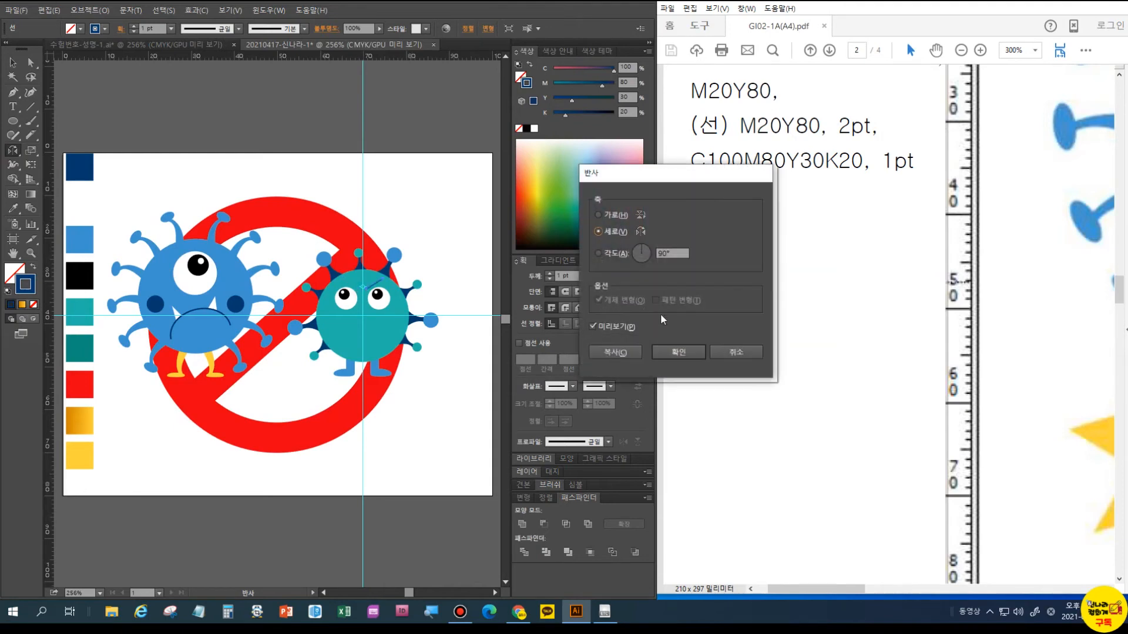
left_click(610, 356)
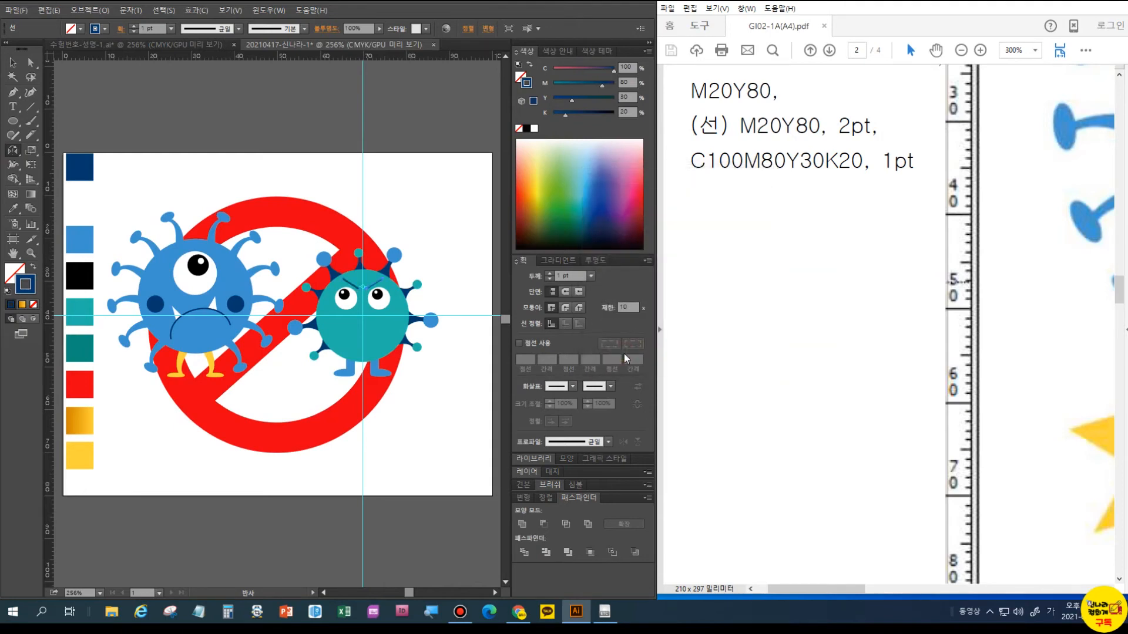
Show the reference PDF at 100% and duplicate the blue virus's mouth line and teeth onto the teal virus's lower face
left_click(1025, 487)
scroll(1025, 488, "down", 4)
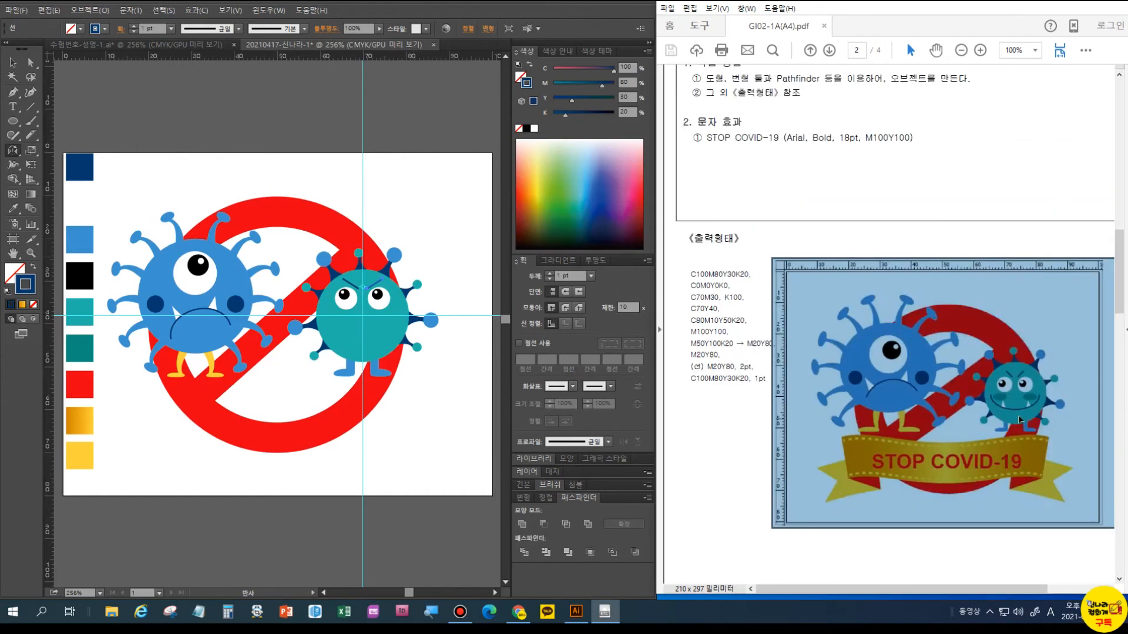
left_click(12, 62)
left_click(160, 466)
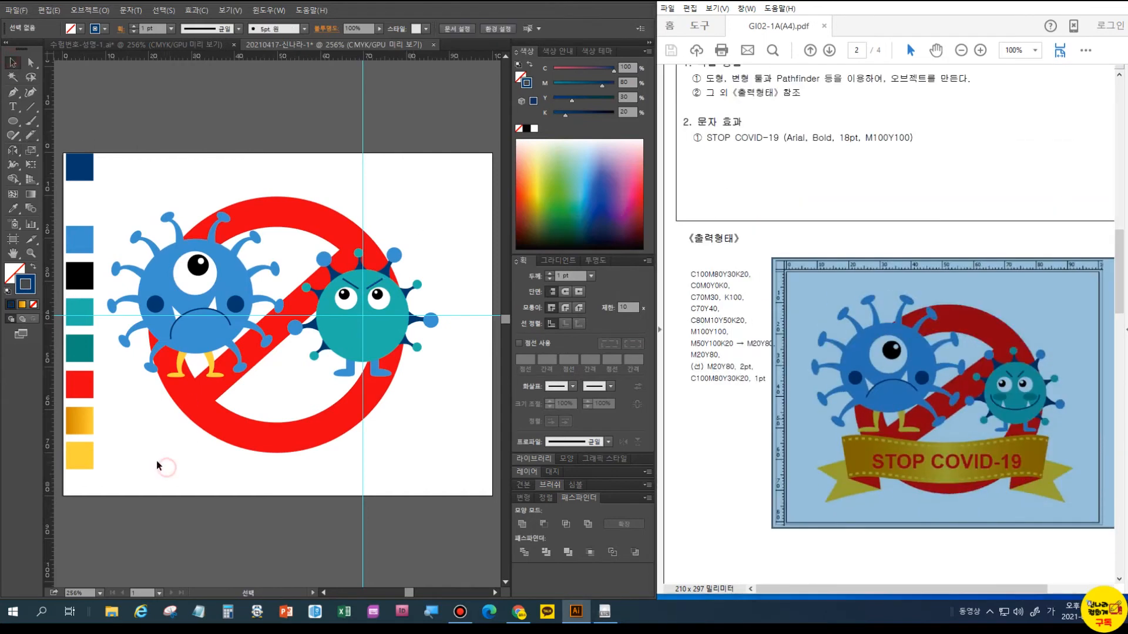
left_click(193, 311)
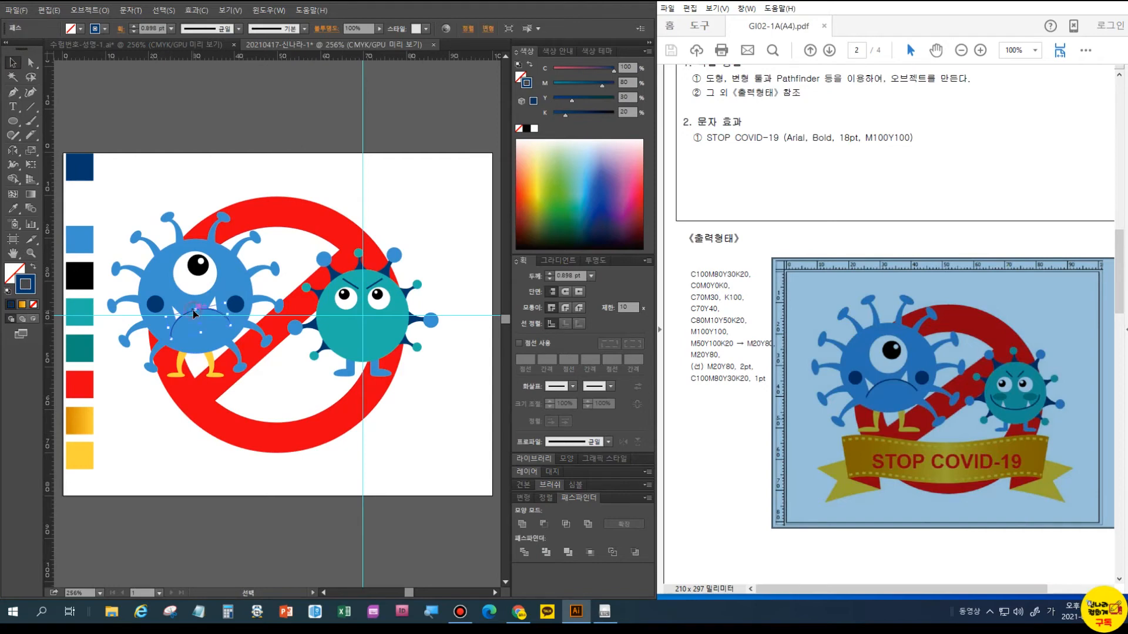
left_click(214, 304, "shift")
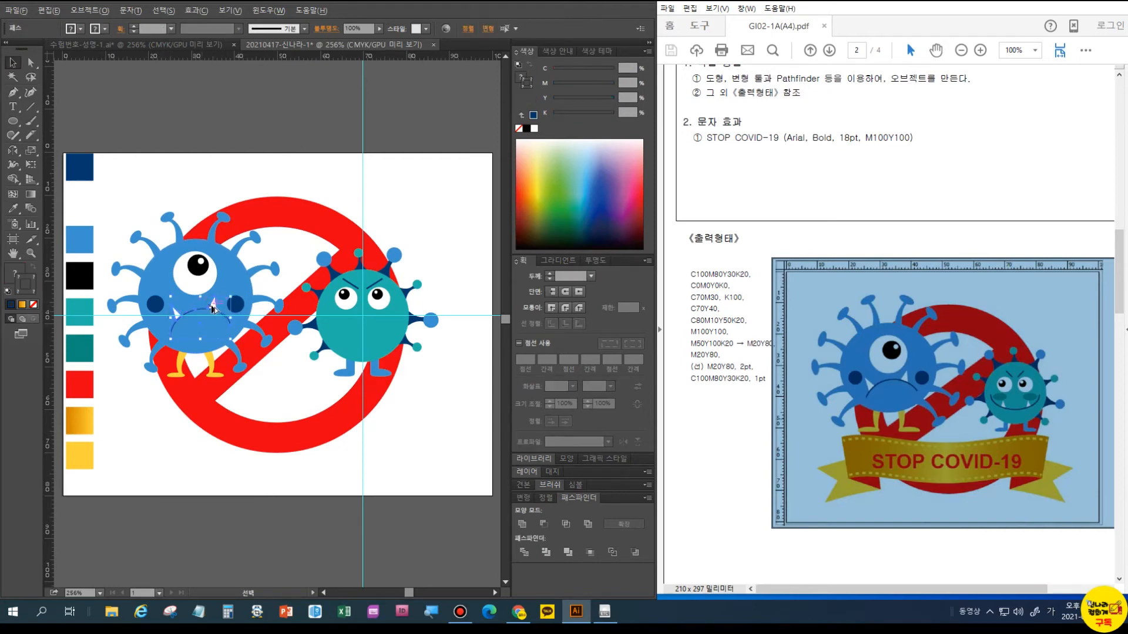
left_click_drag(213, 310, 378, 320)
key("v")
left_click_drag(400, 305, 415, 318)
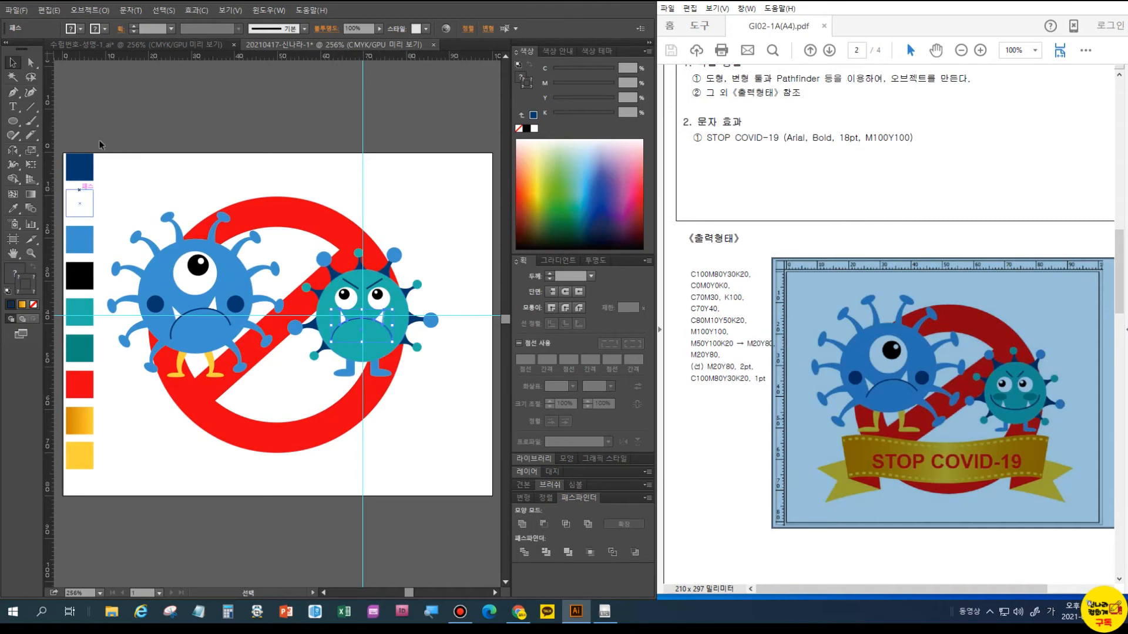
left_click(448, 395)
Reflect the teal virus's mouth line across the horizontal axis to form a smile
left_click(369, 321)
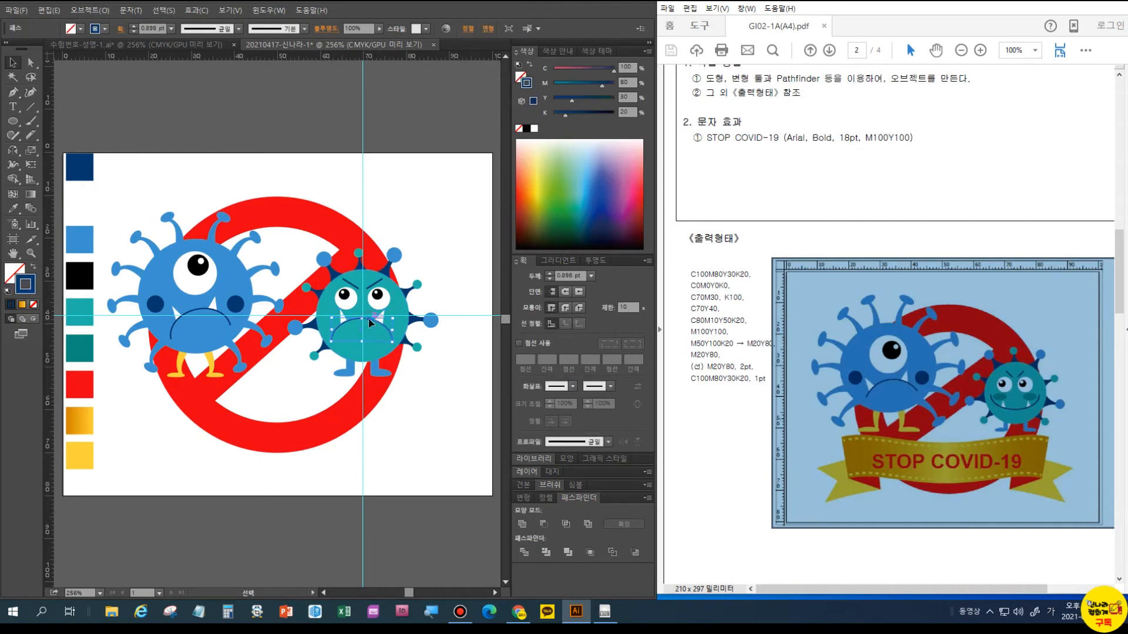
left_click(11, 151)
double_click(11, 152)
left_click(609, 216)
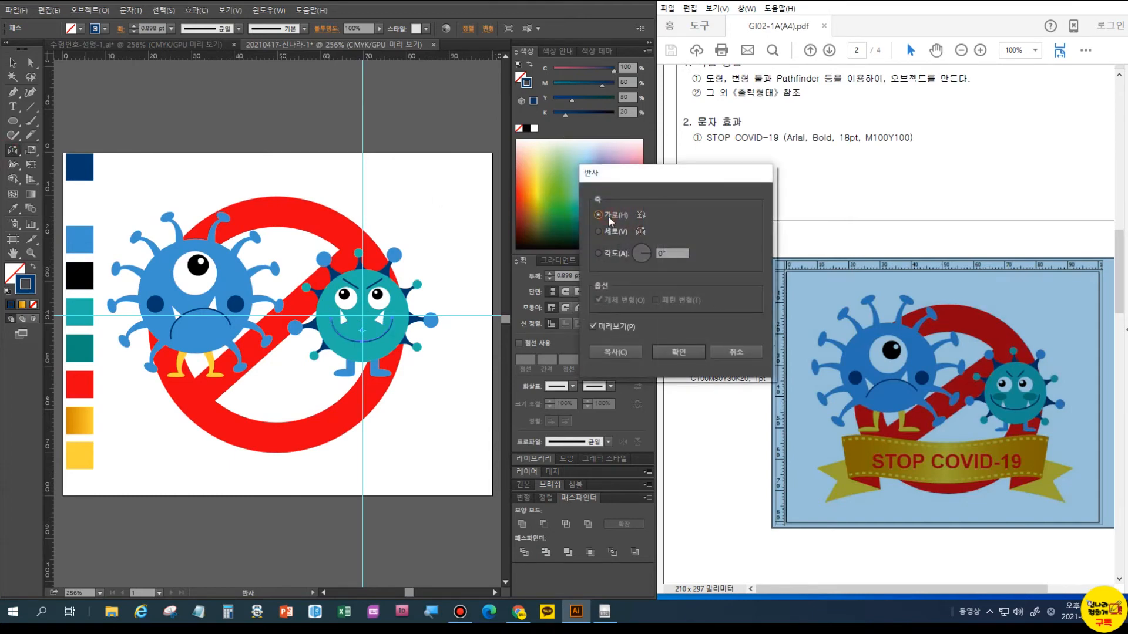
left_click(678, 354)
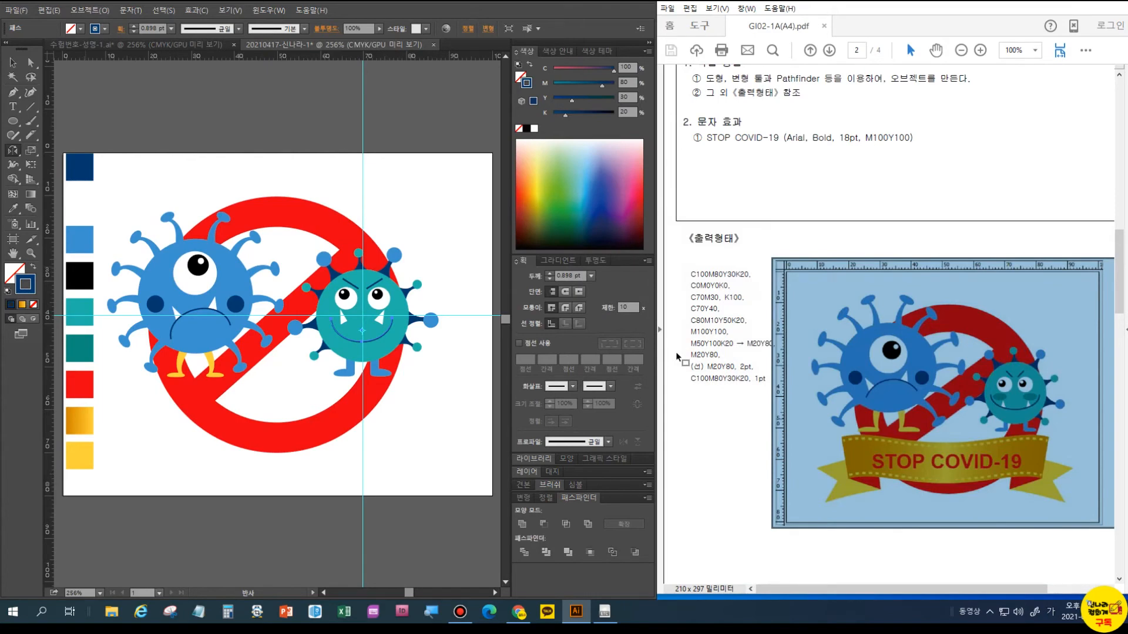
key("v")
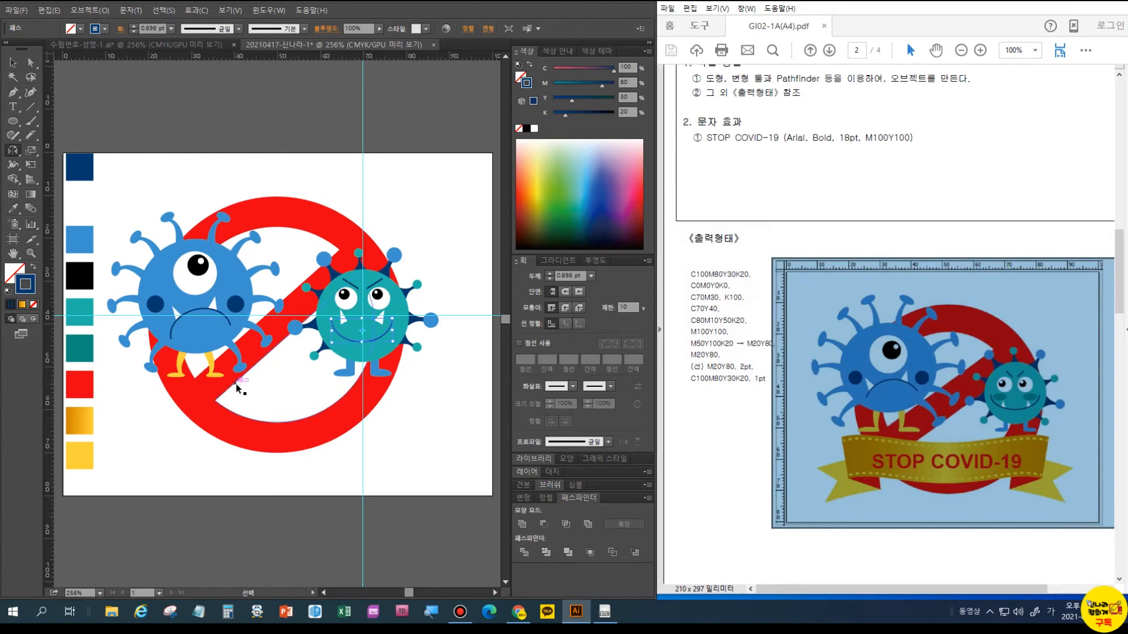
Move the teal virus's left tooth down onto the left side of the smile line
key("ctrl+plus")
key("ctrl+plus")
left_click_drag(452, 429, 375, 422)
left_click(12, 62)
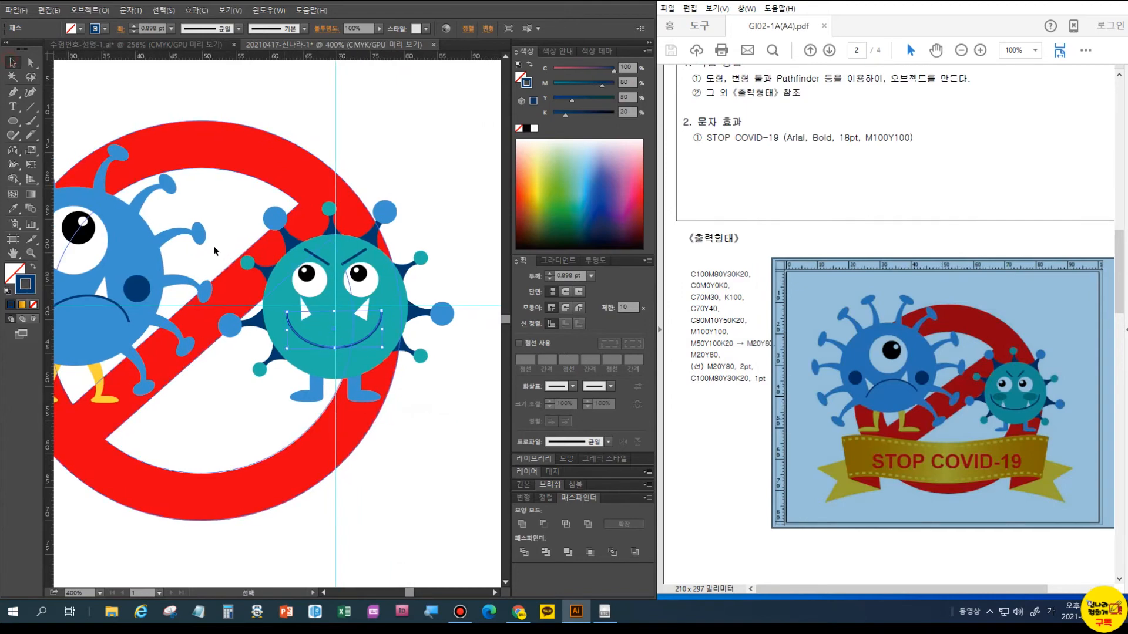
left_click_drag(302, 311, 310, 333)
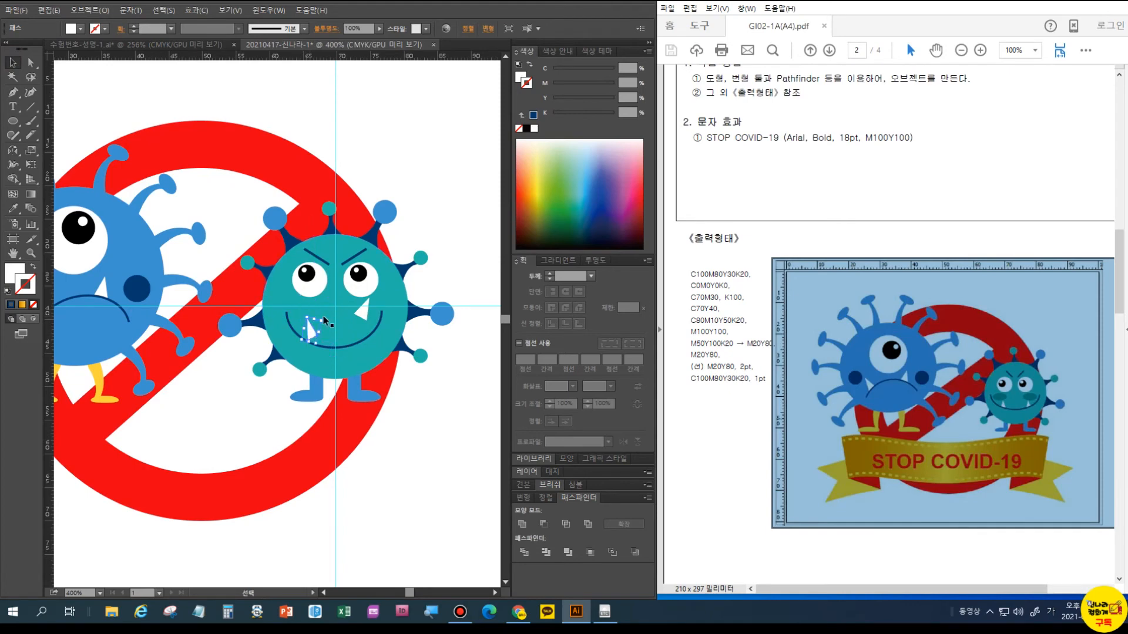
Rotate the teal virus's two teeth to lean toward each other and seat them on the smile line
left_click_drag(329, 315, 311, 338)
left_click(364, 311)
mouse_move(359, 318)
left_mouse_down()
mouse_move(359, 334)
mouse_move(346, 312)
mouse_move(345, 325)
left_mouse_up()
Fine-tune the angle and position of the teal virus's right and left teeth so their bases follow the smile line
key("a")
key("ctrl+equal")
key("ctrl+equal")
key("space")
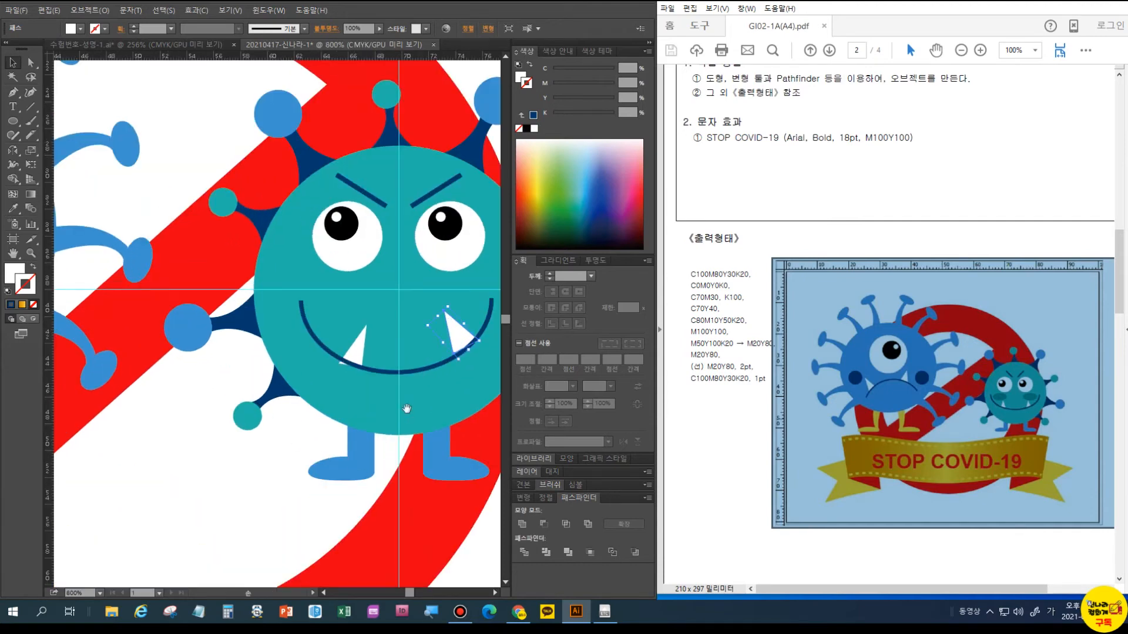
left_click_drag(408, 409, 287, 398)
left_click_drag(329, 295, 334, 313)
left_click(236, 335)
left_click_drag(219, 354, 248, 316)
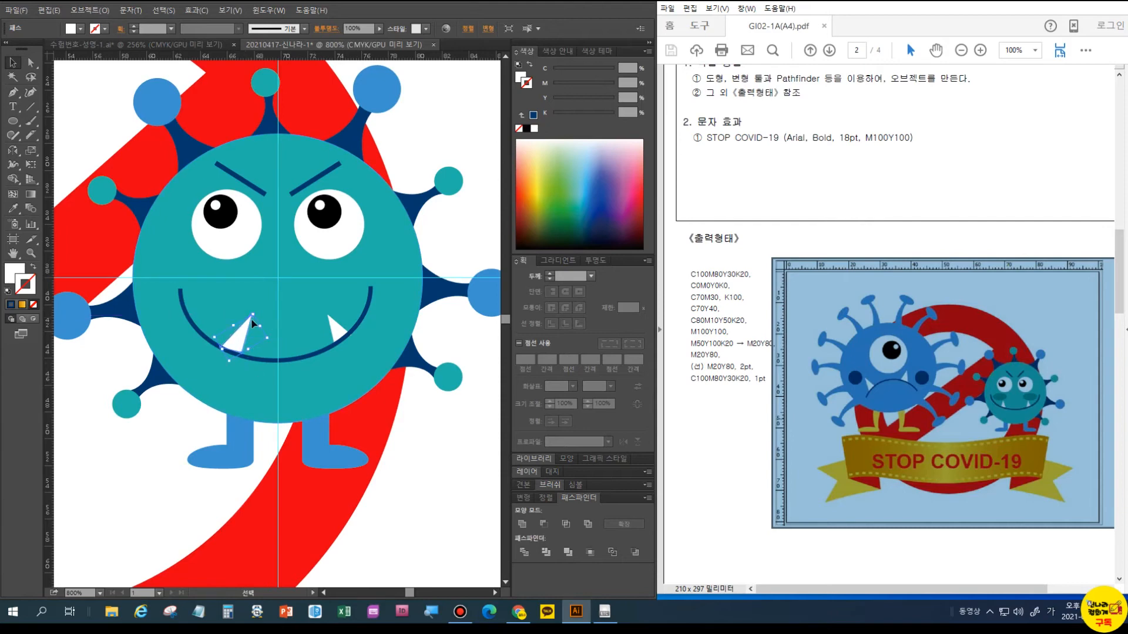
left_click_drag(270, 331, 266, 331)
Adjust the left tooth's individual anchor points so its base meets the smile line and its tip sits slightly lower
left_click(31, 63)
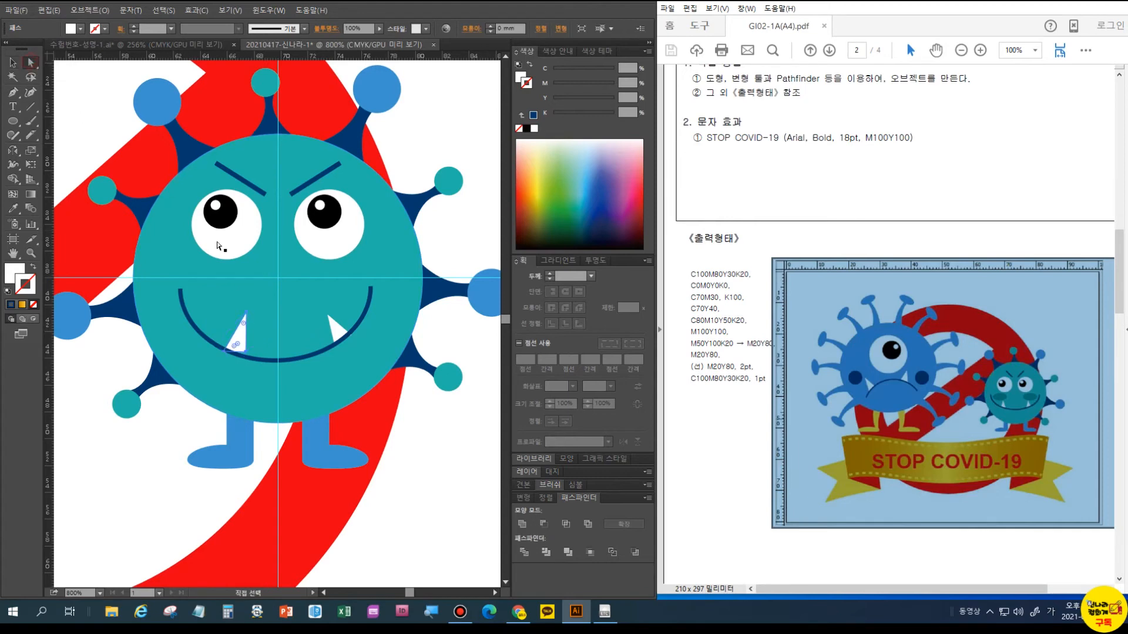
key("Up")
left_click_drag(247, 351, 249, 355)
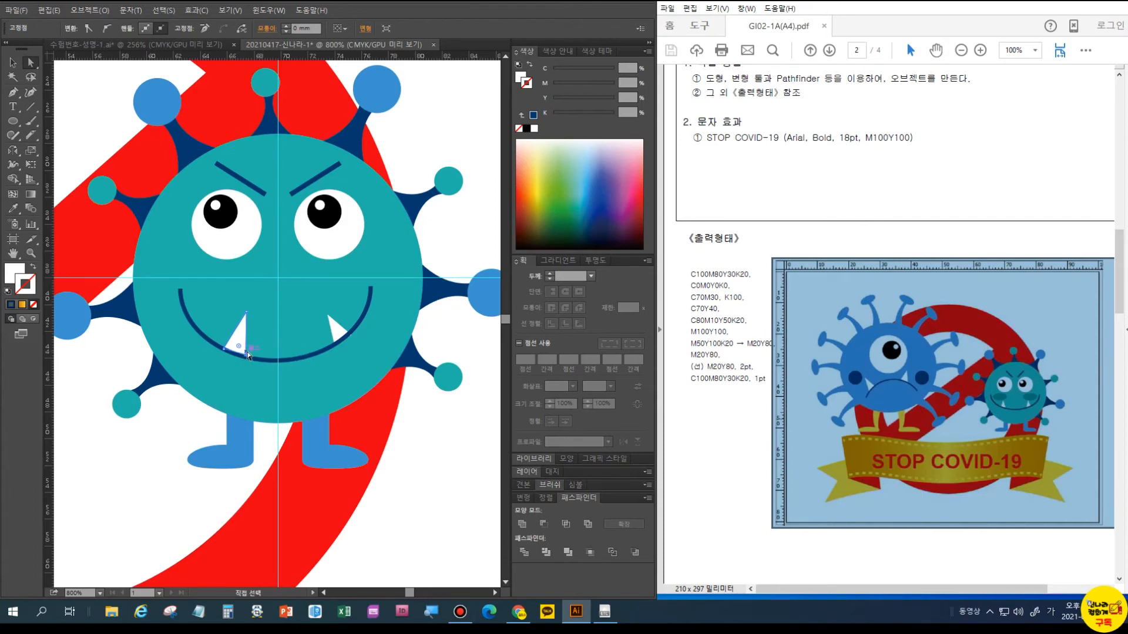
left_click_drag(247, 313, 247, 317)
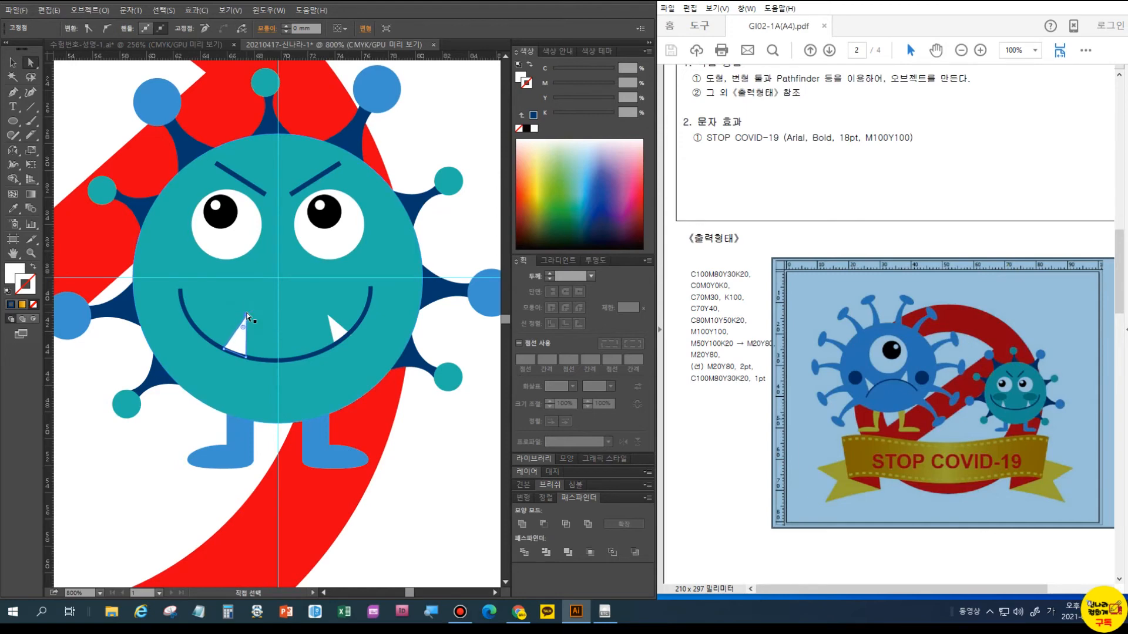
Draw a small flat ellipse as a cheek beneath the teal virus's right eye and fill it with the dark teal swatch colour
left_click(12, 120)
left_click_drag(336, 274, 368, 286)
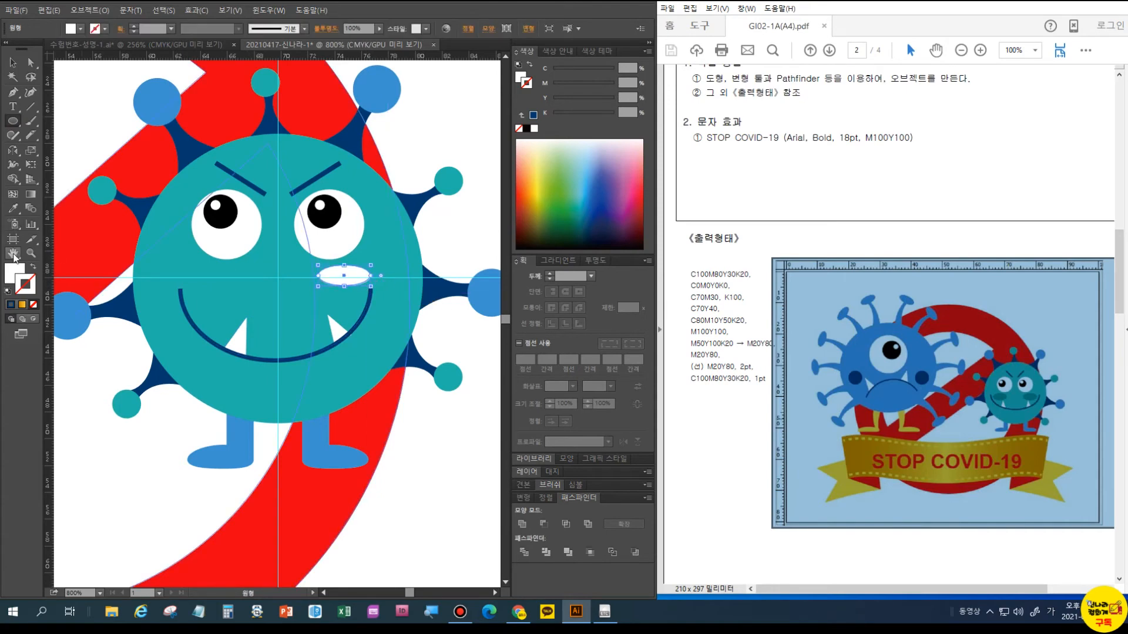
double_click(12, 255)
key("i")
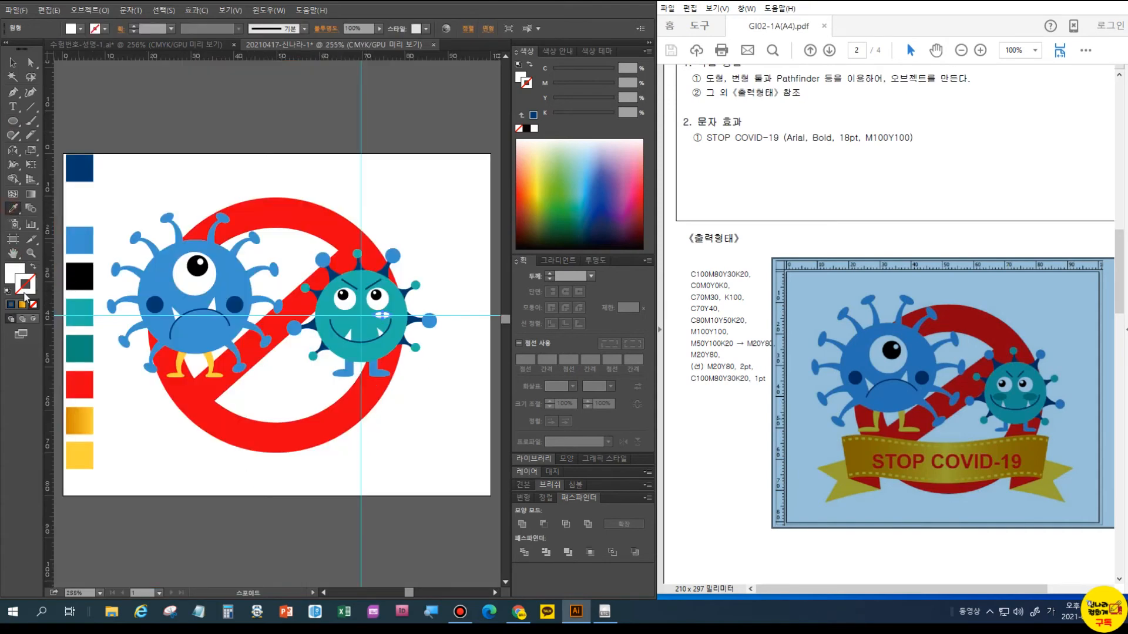
left_click(74, 303)
left_click(82, 346)
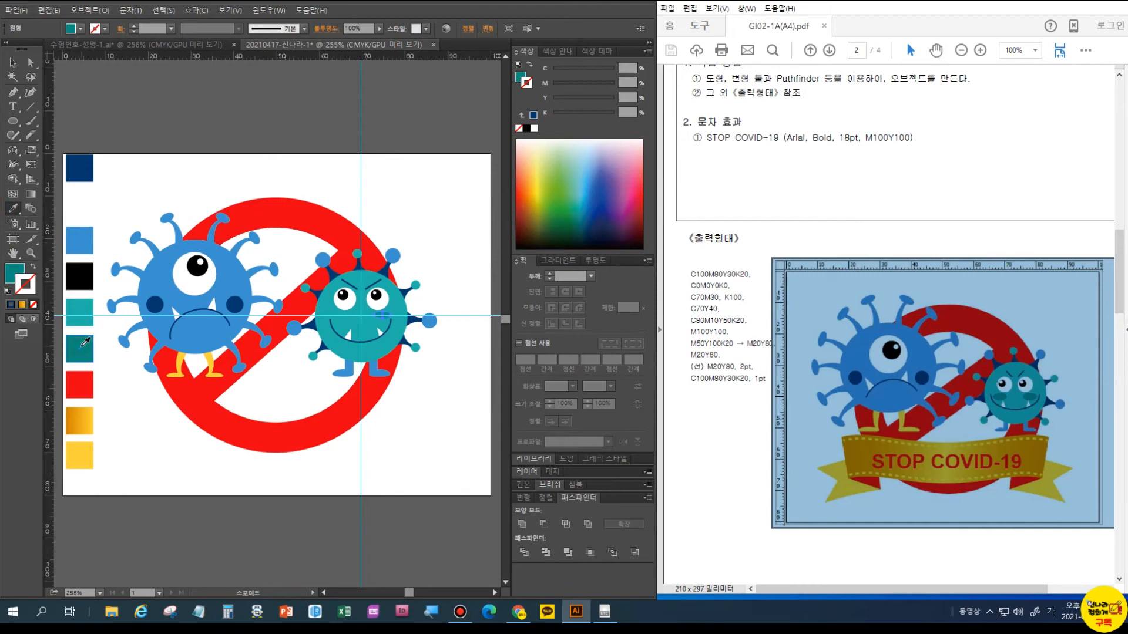
Make a reflected copy of the dark teal cheek across the vertical axis at the teal virus's centre guide
key("ctrl+plus")
key("ctrl+plus")
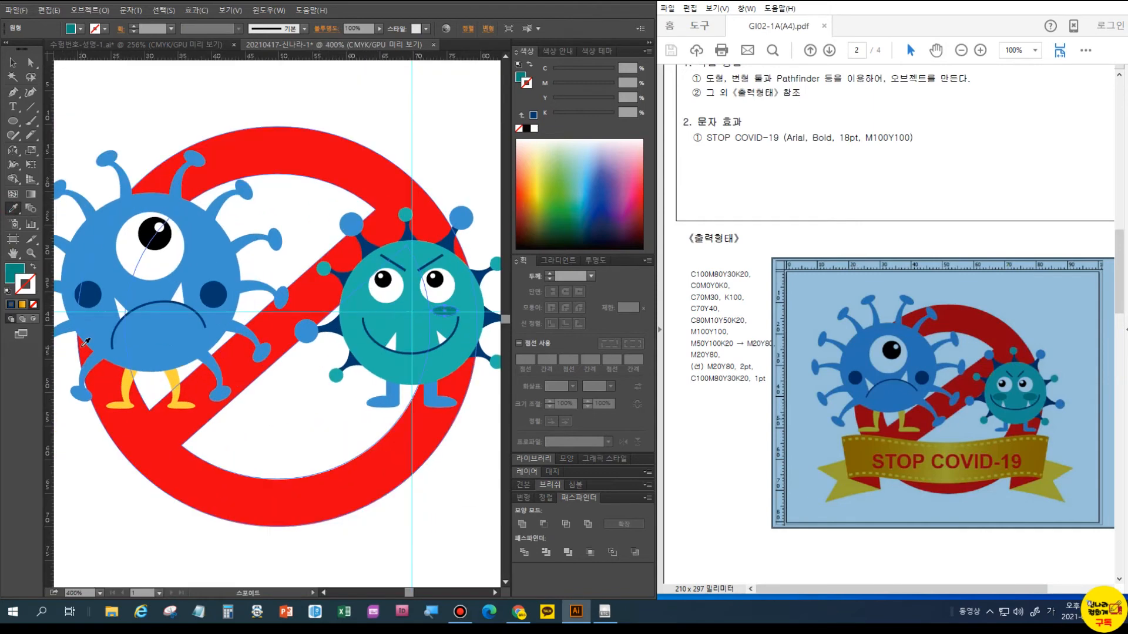
left_click_drag(374, 426, 320, 421)
key("v")
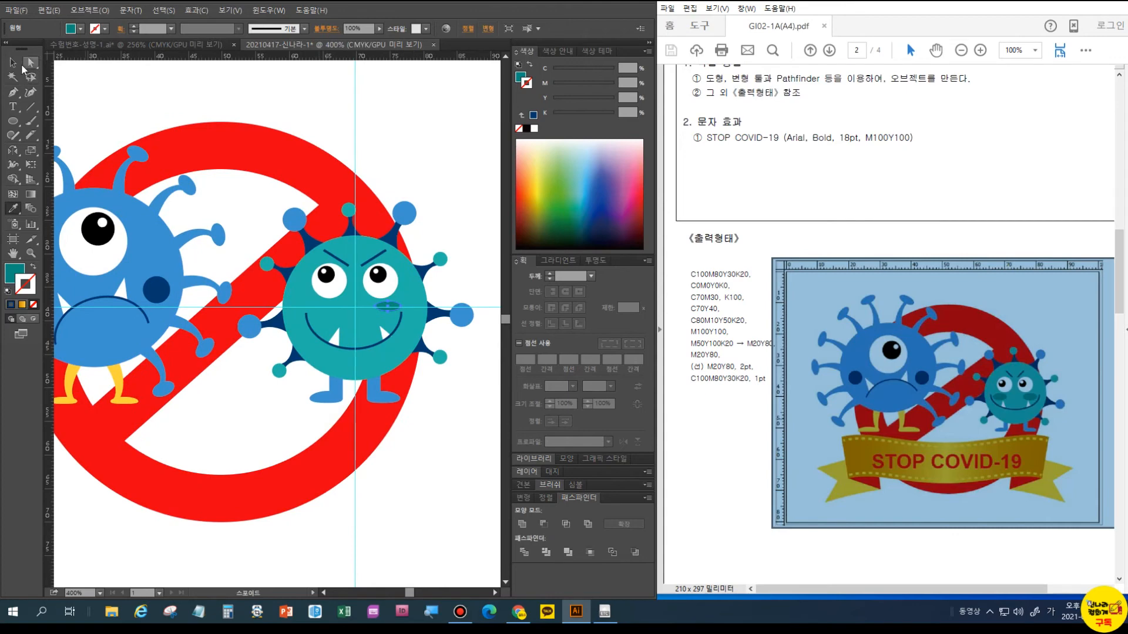
left_click(388, 313)
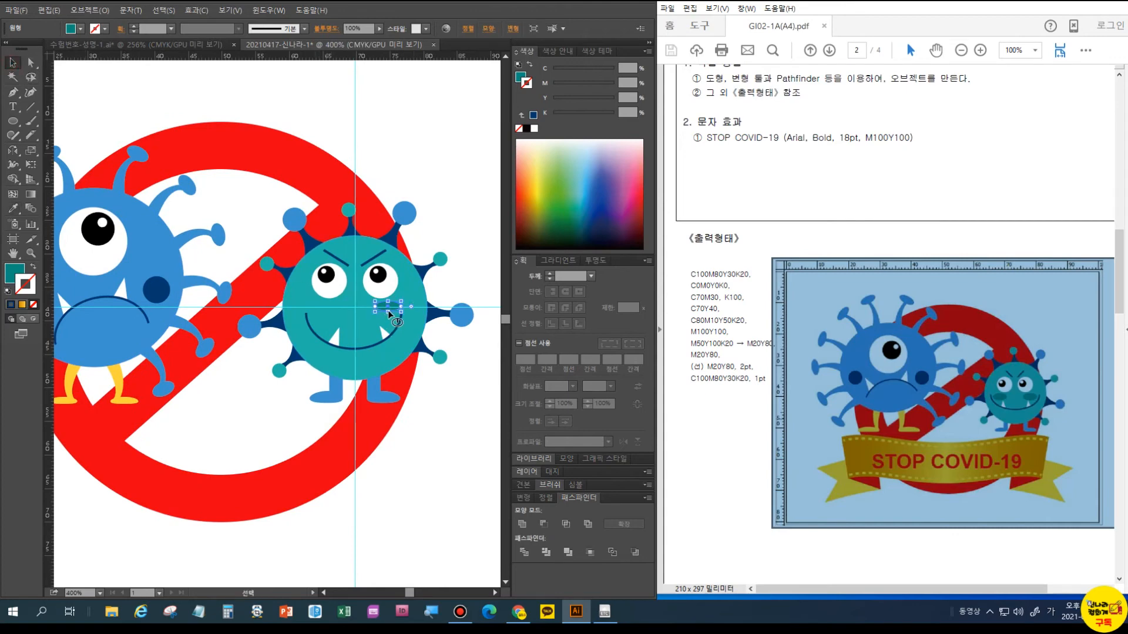
key("o")
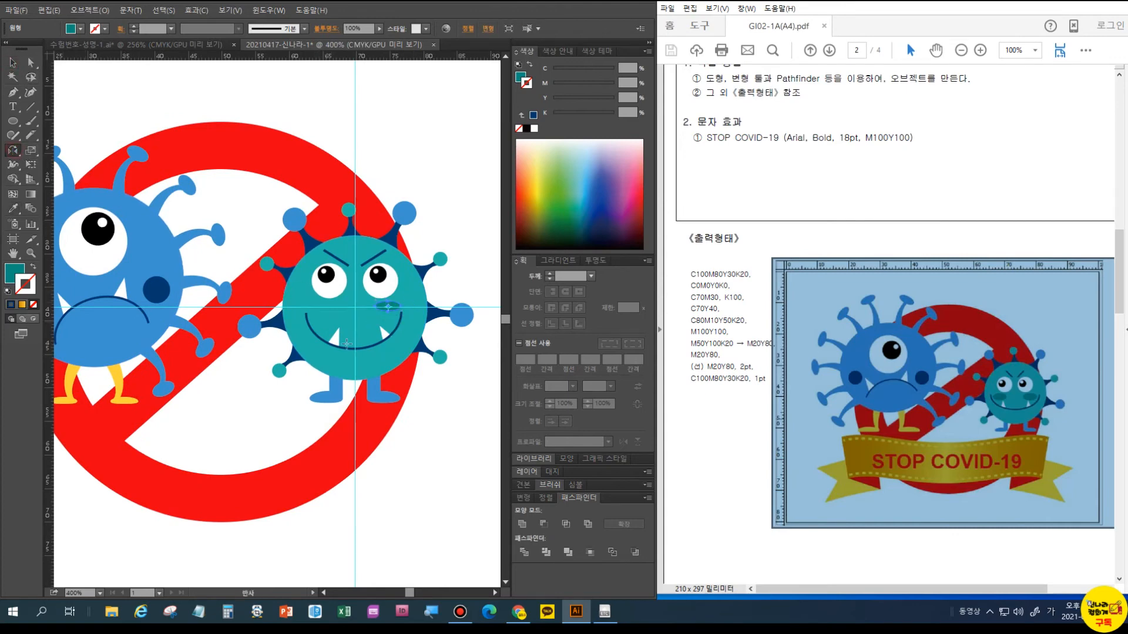
left_click(355, 306, "alt")
left_click(614, 233)
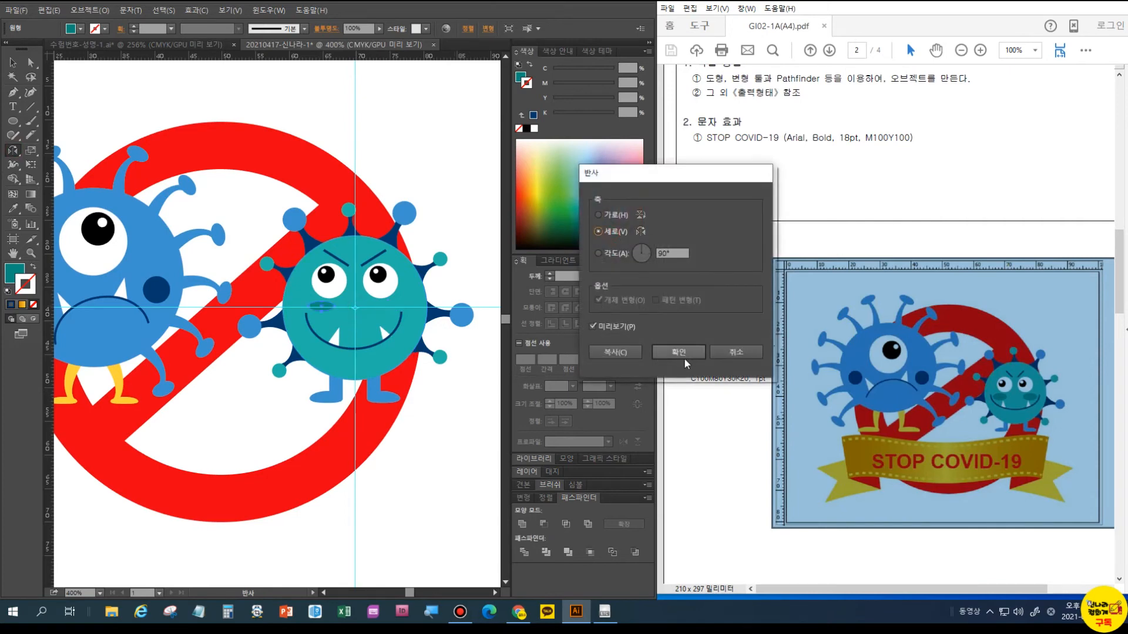
left_click(617, 352)
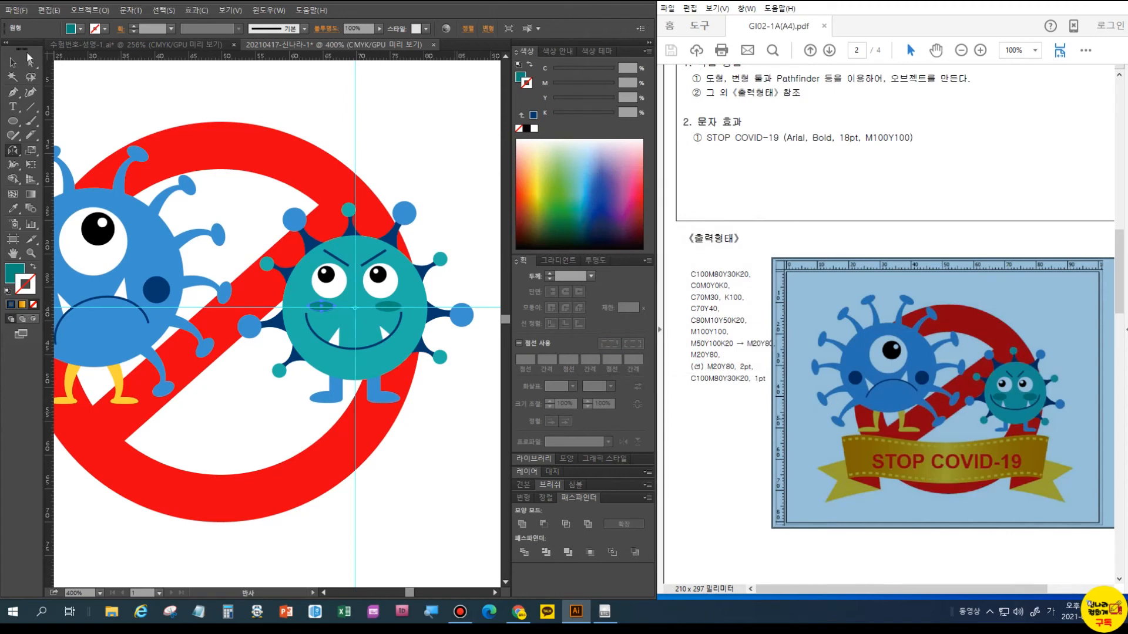
Clear all guides from the document
left_click(13, 62)
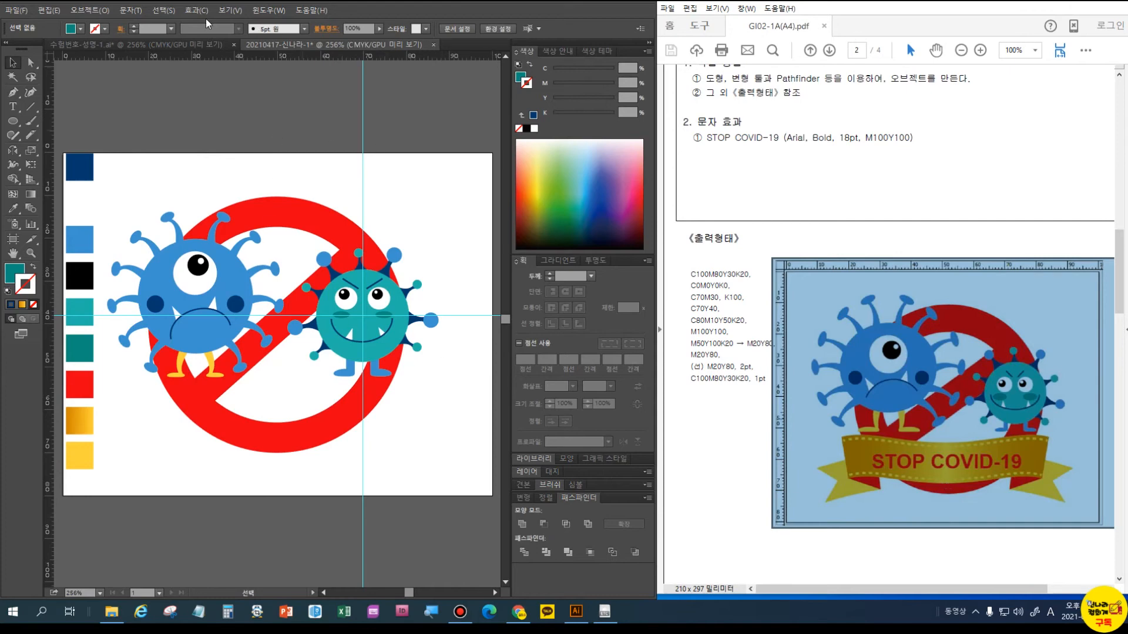
left_click(230, 10)
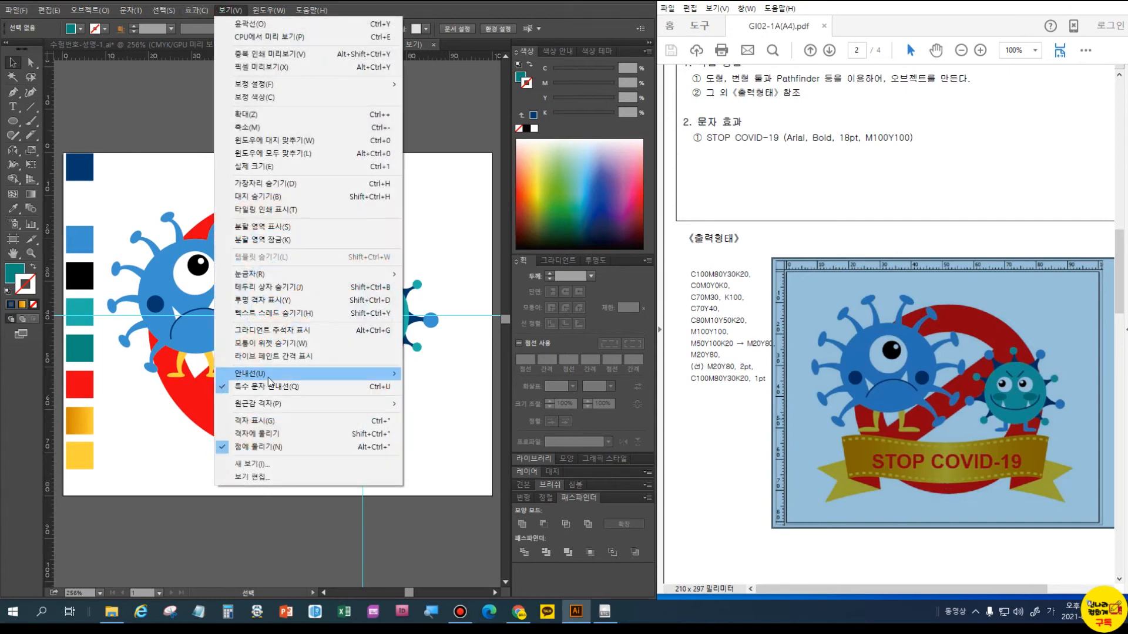
mouse_move(269, 376)
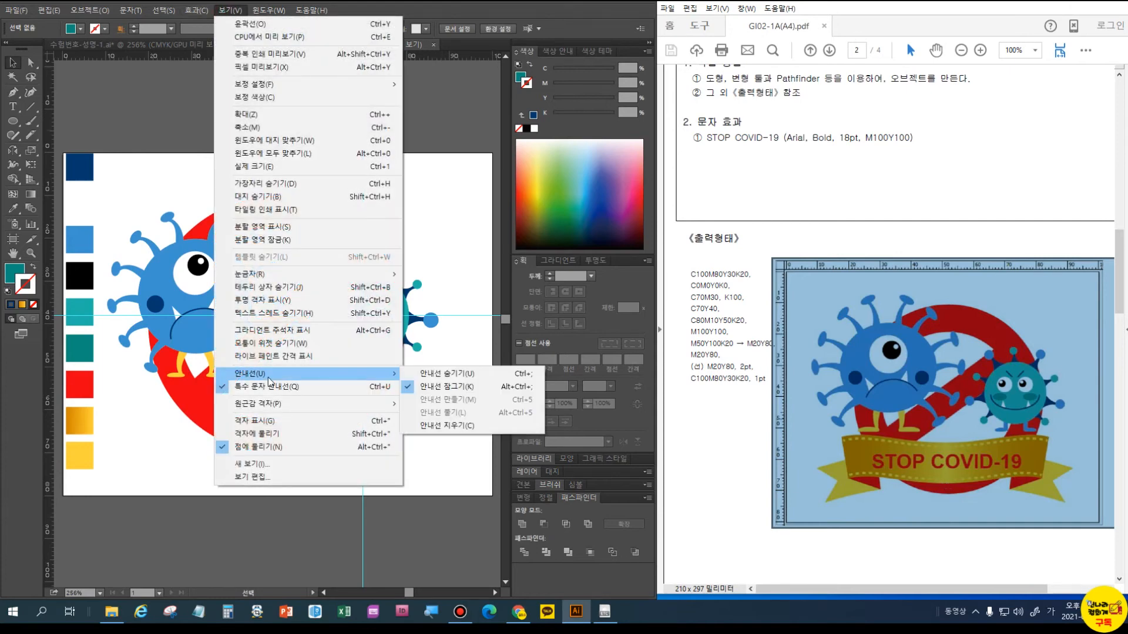
left_click(460, 424)
Place a vertical guide through the red ring's centre and two horizontal guides, at the viruses' feet and across the ring's lower band
left_click(313, 229)
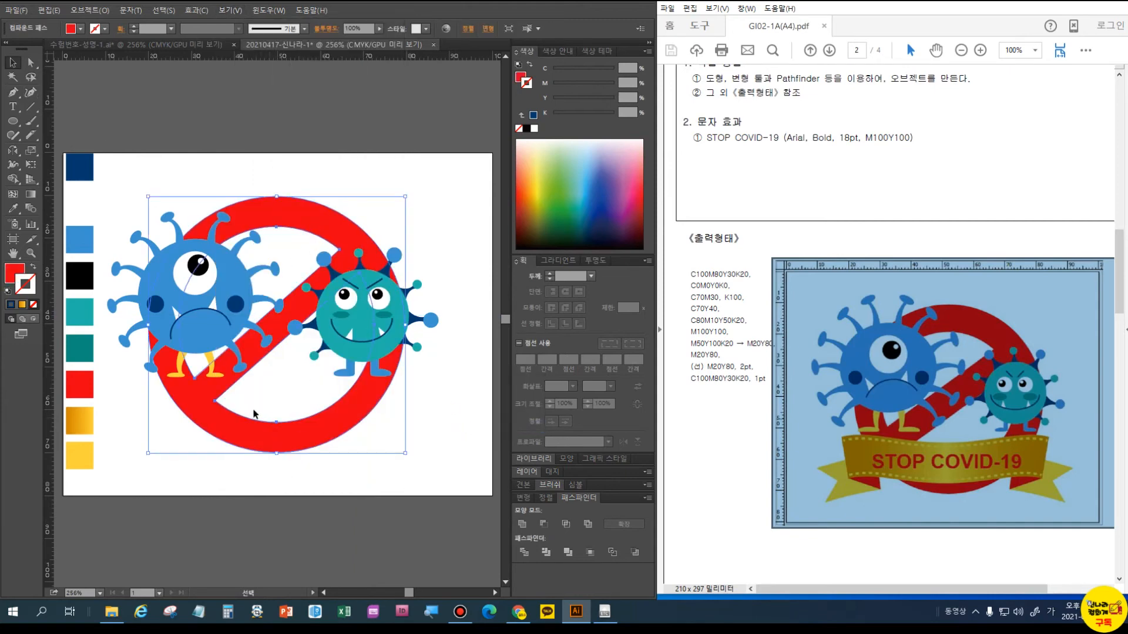
left_click_drag(47, 308, 272, 438)
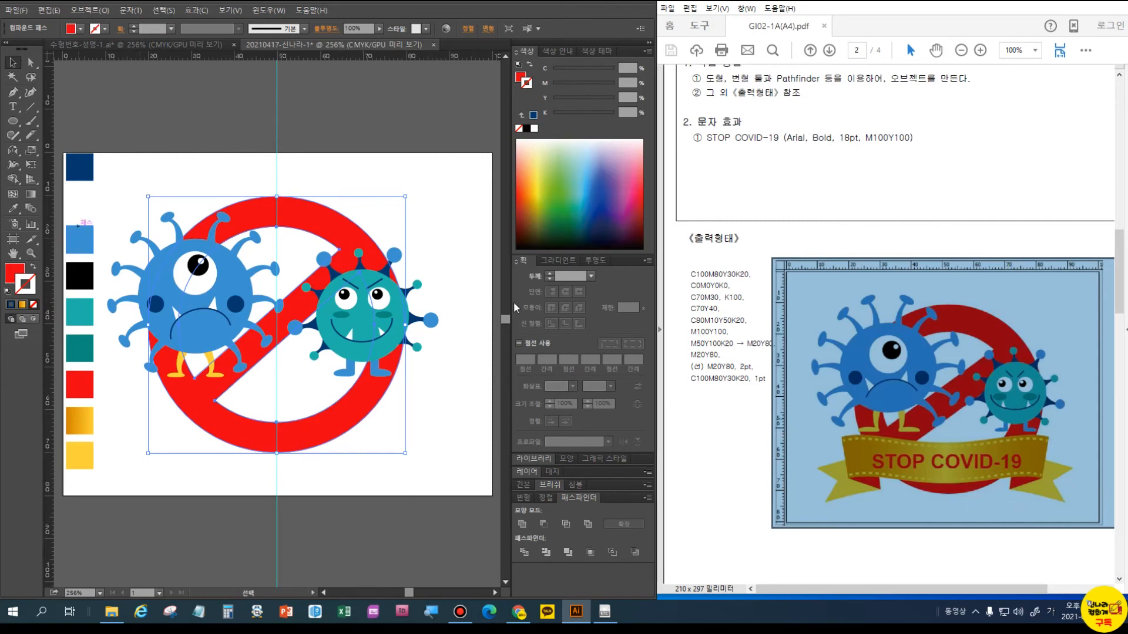
left_click_drag(209, 57, 111, 376)
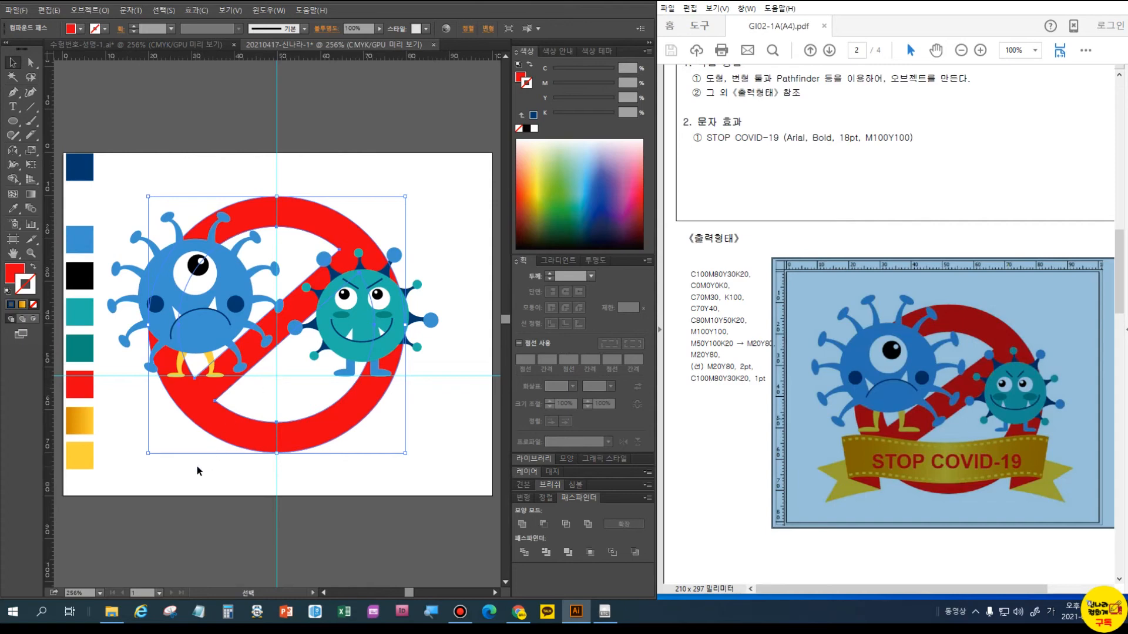
left_click_drag(186, 54, 109, 435)
left_click_drag(109, 433, 111, 432)
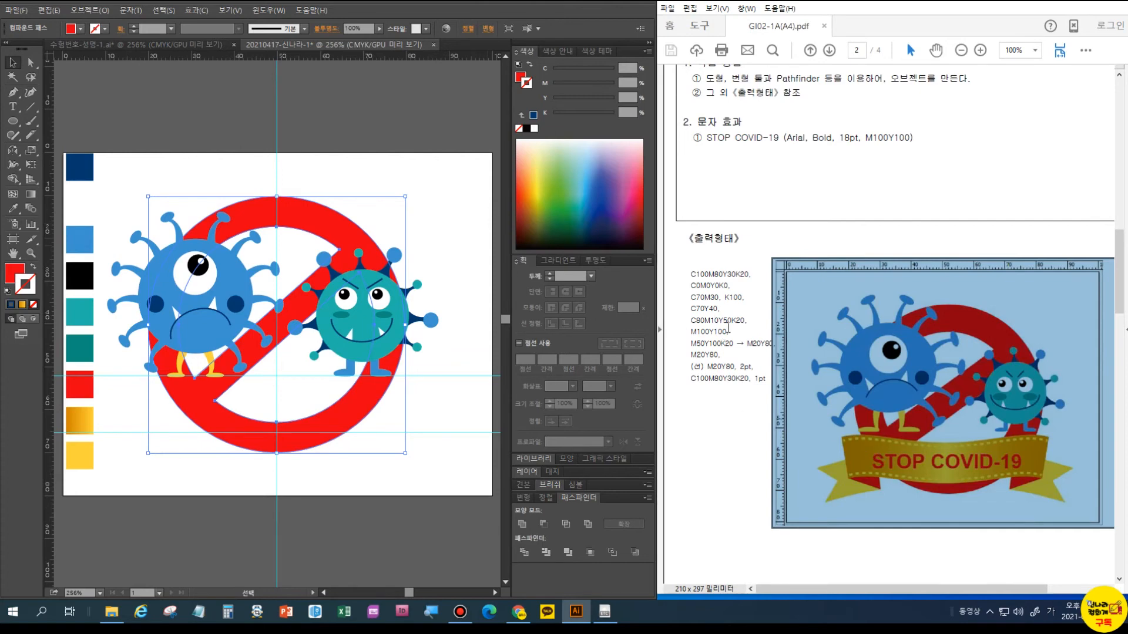
Show the brushes and load the decorative banner and seal brush library (장식_배너와 씰)
key("F5")
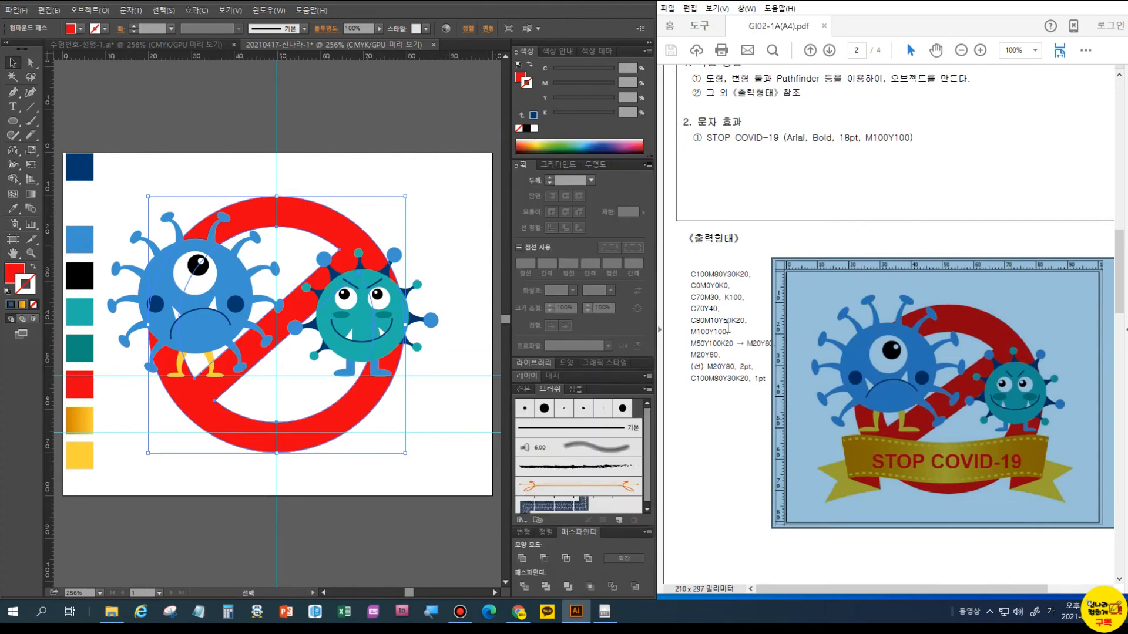
left_click(647, 390)
mouse_move(754, 365)
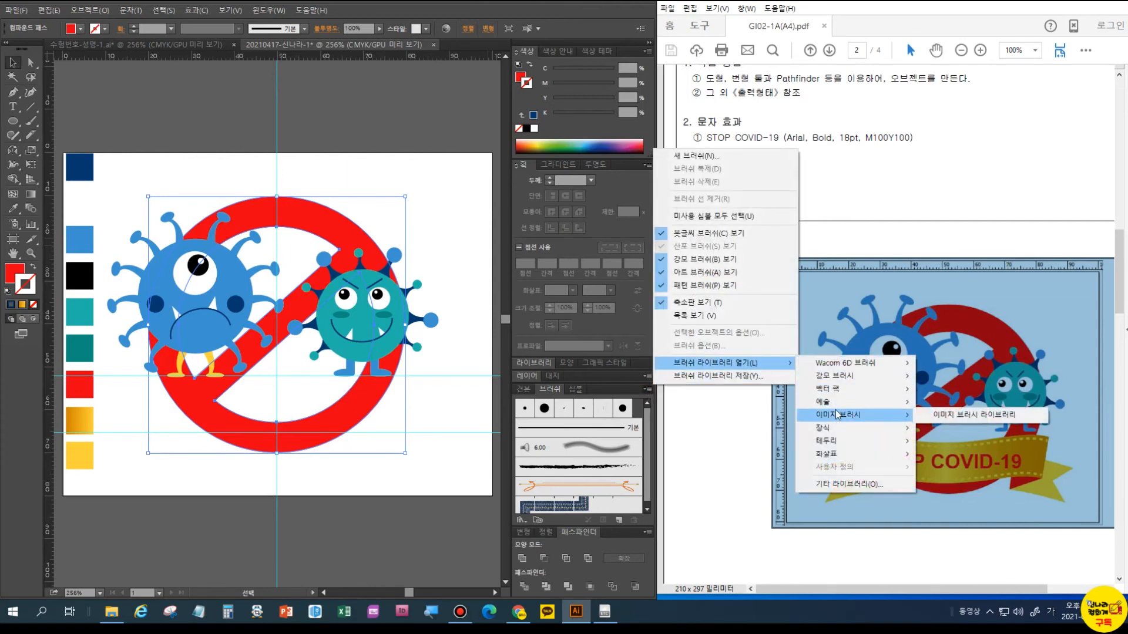
mouse_move(838, 429)
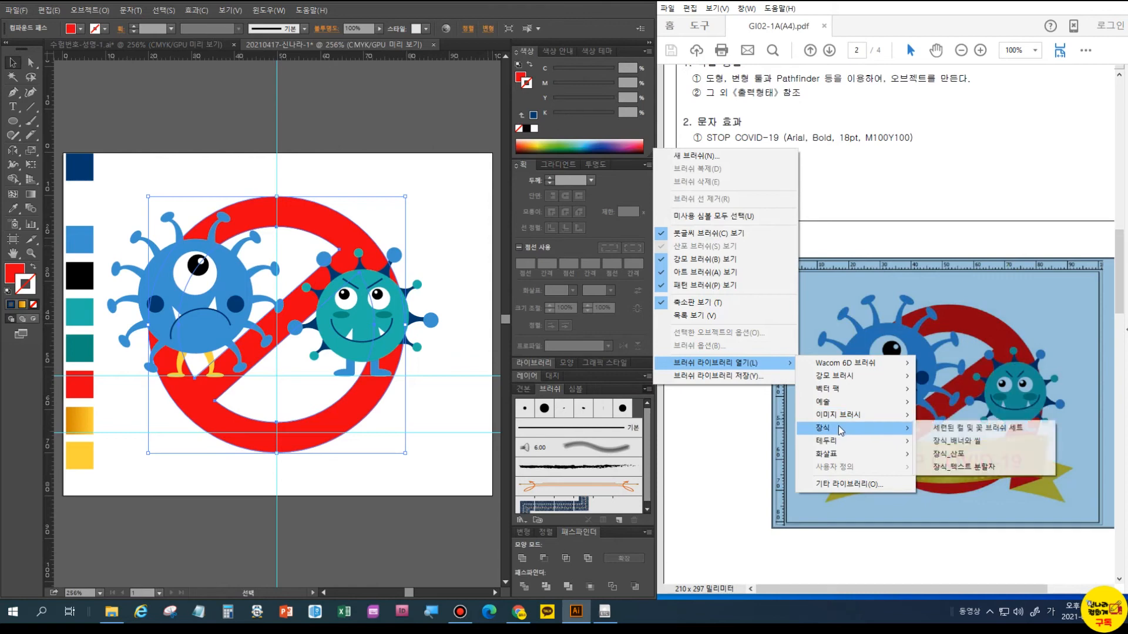
left_click(960, 446)
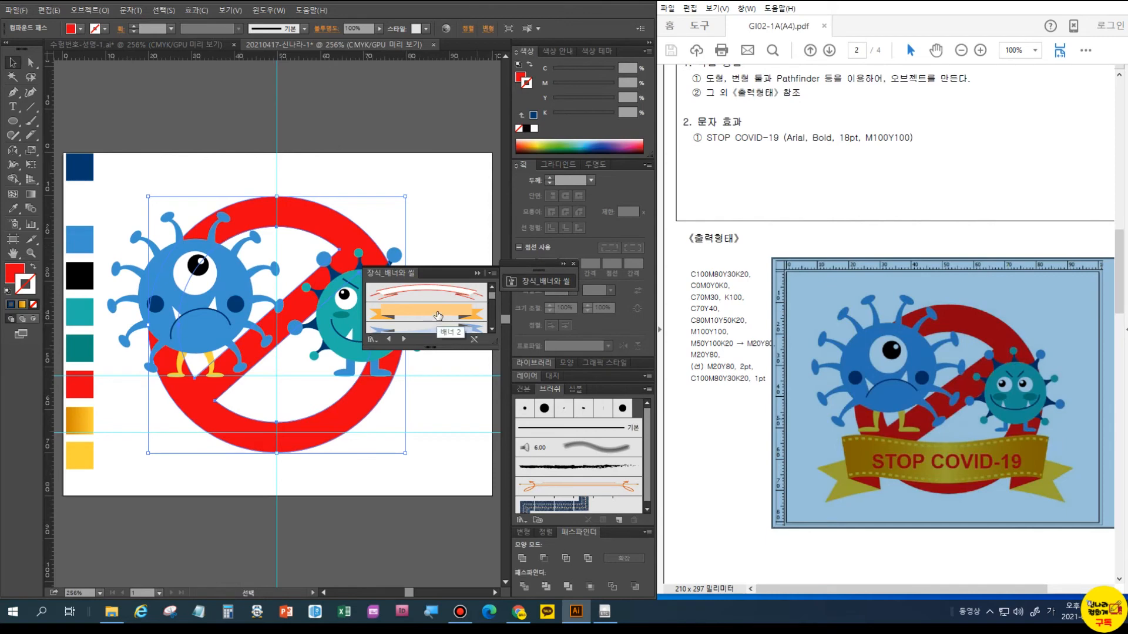
left_click(438, 317)
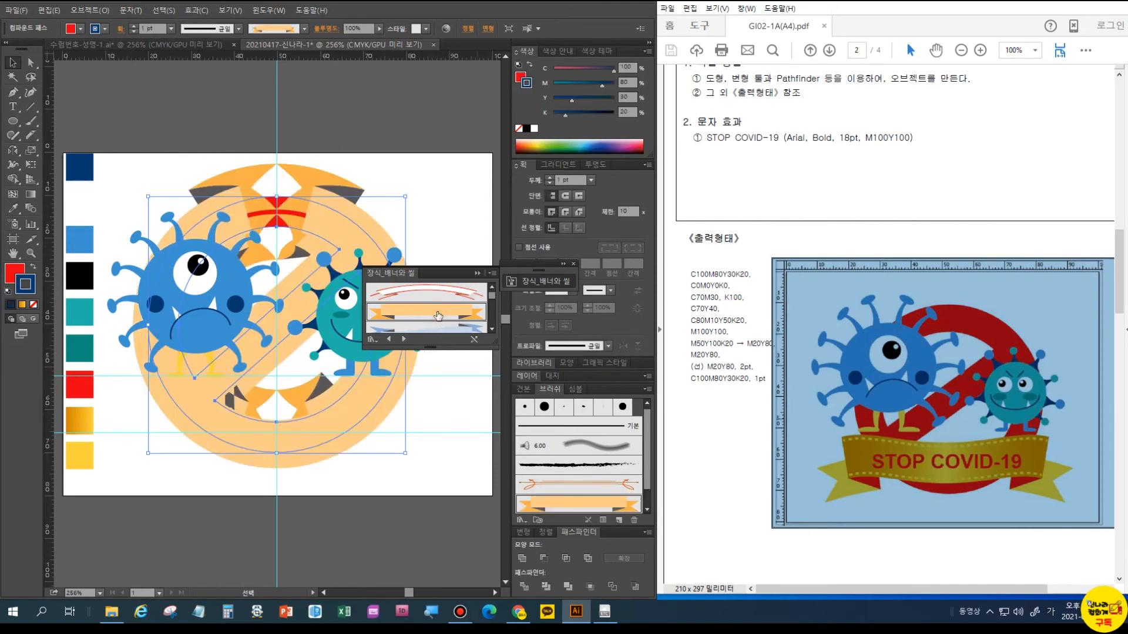
key("ctrl+z")
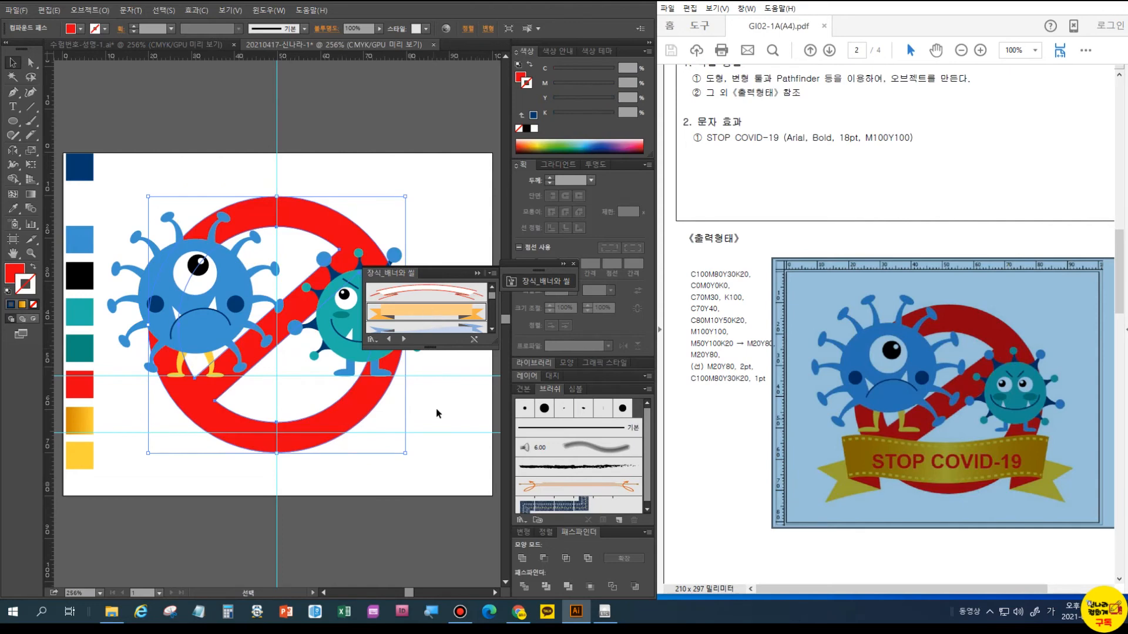
left_click(441, 471)
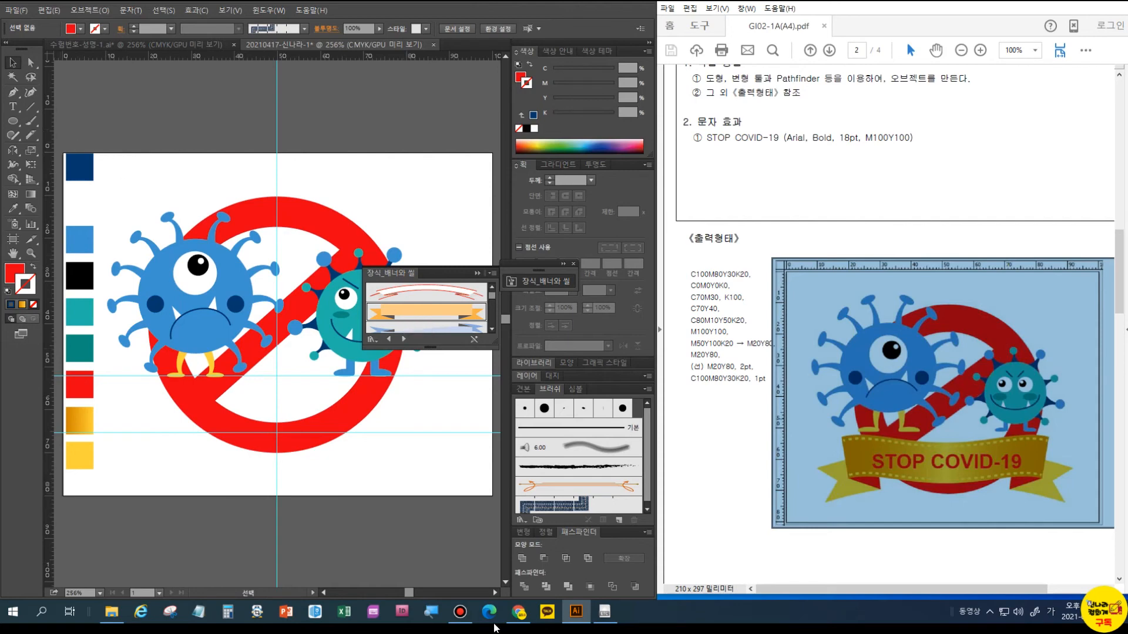
Draw a horizontal line between the two lower guides across the ring, apply the 배너 2 brush to it, and collapse the brush library
left_click(31, 106)
left_click_drag(136, 403, 405, 404)
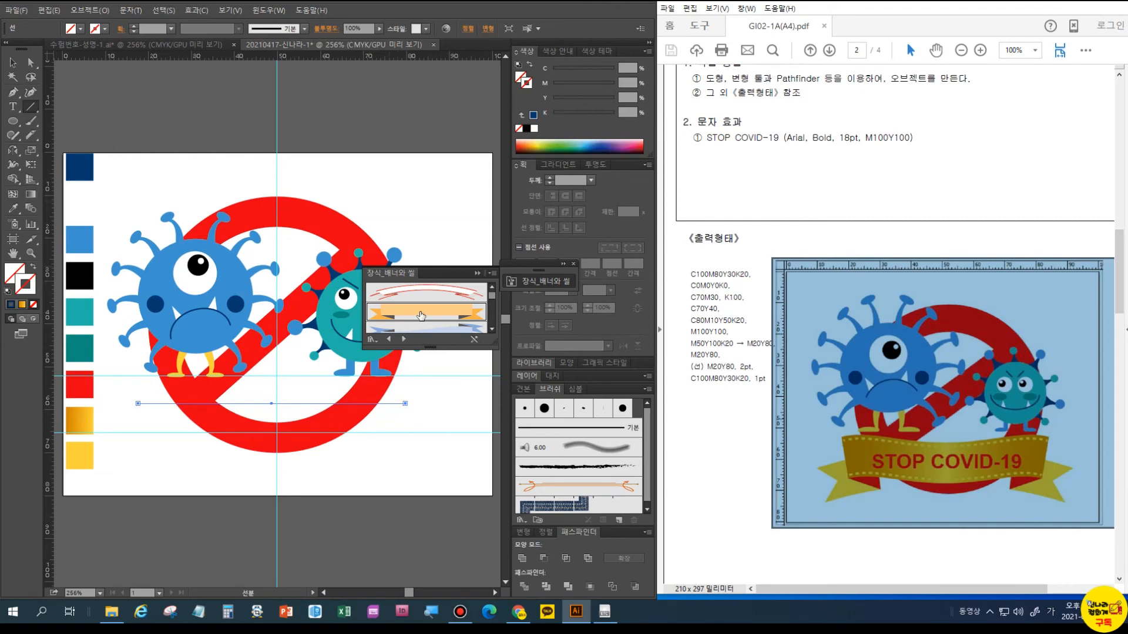
left_click(420, 315)
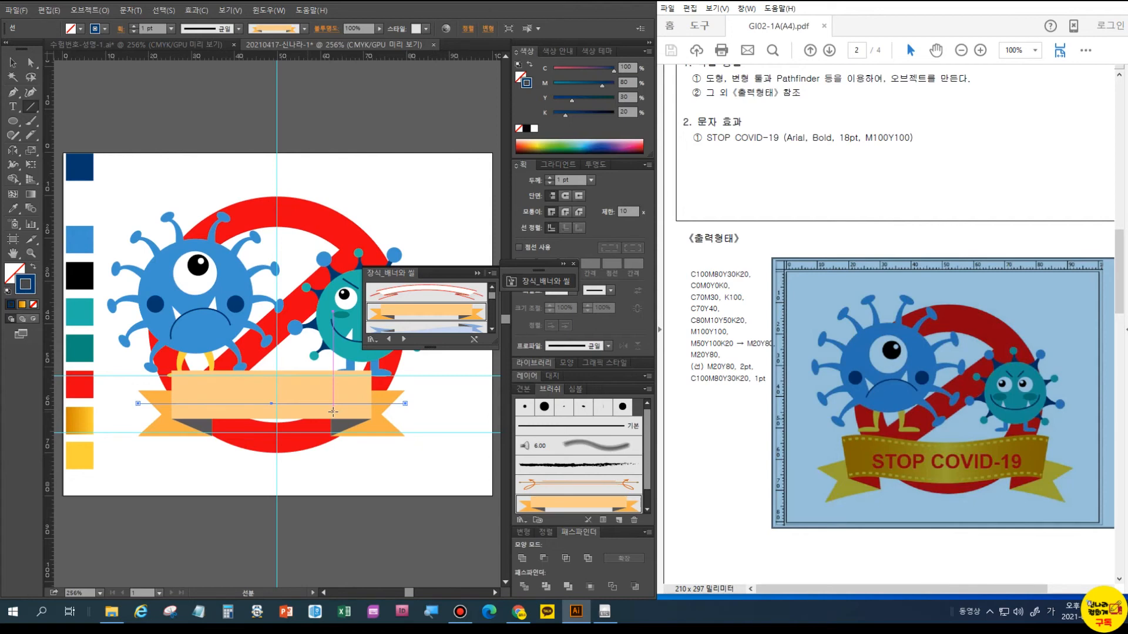
left_click(475, 273)
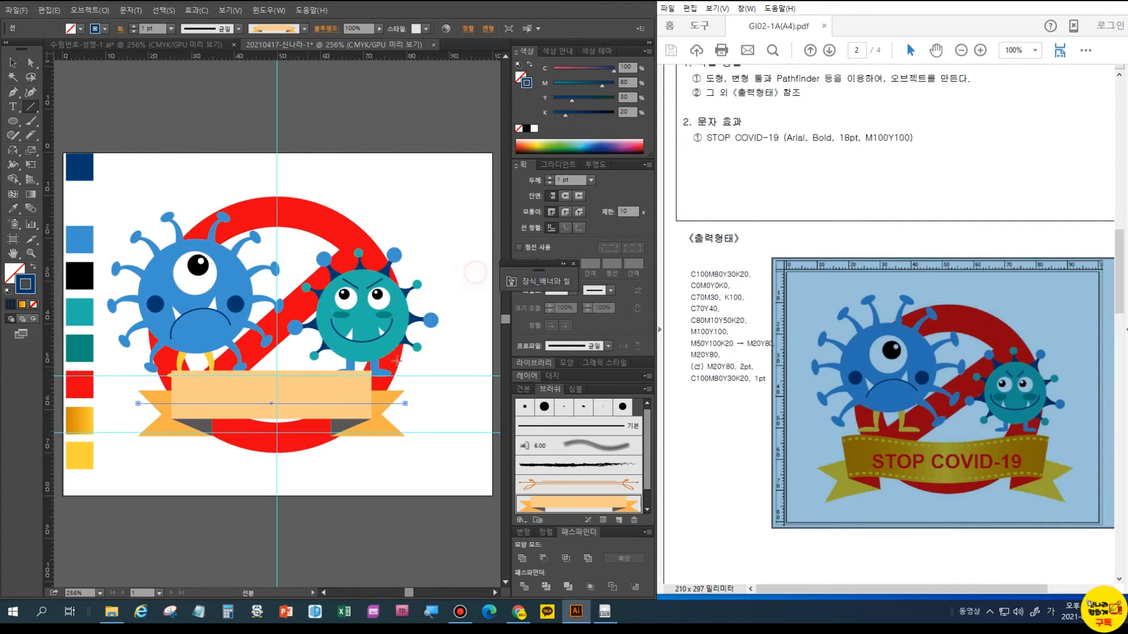
Add three anchor points to the banner's line, one on each side and one at the centre guide, and pull the middle one down
left_click(11, 92)
left_click(55, 104)
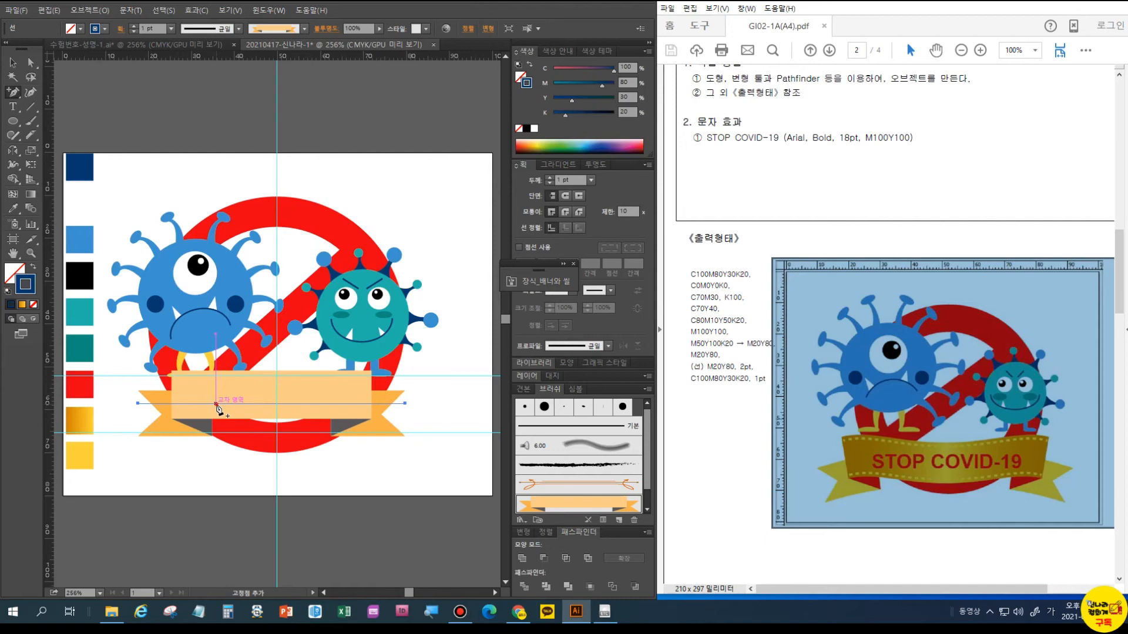
left_click(215, 403)
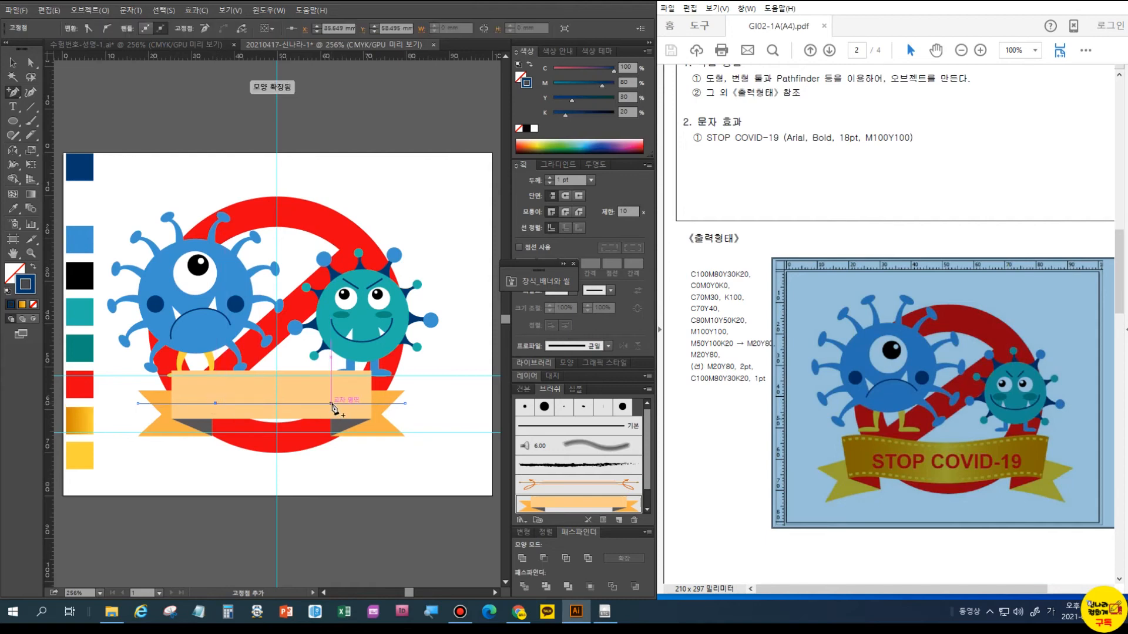
left_click(333, 404)
left_click(276, 404)
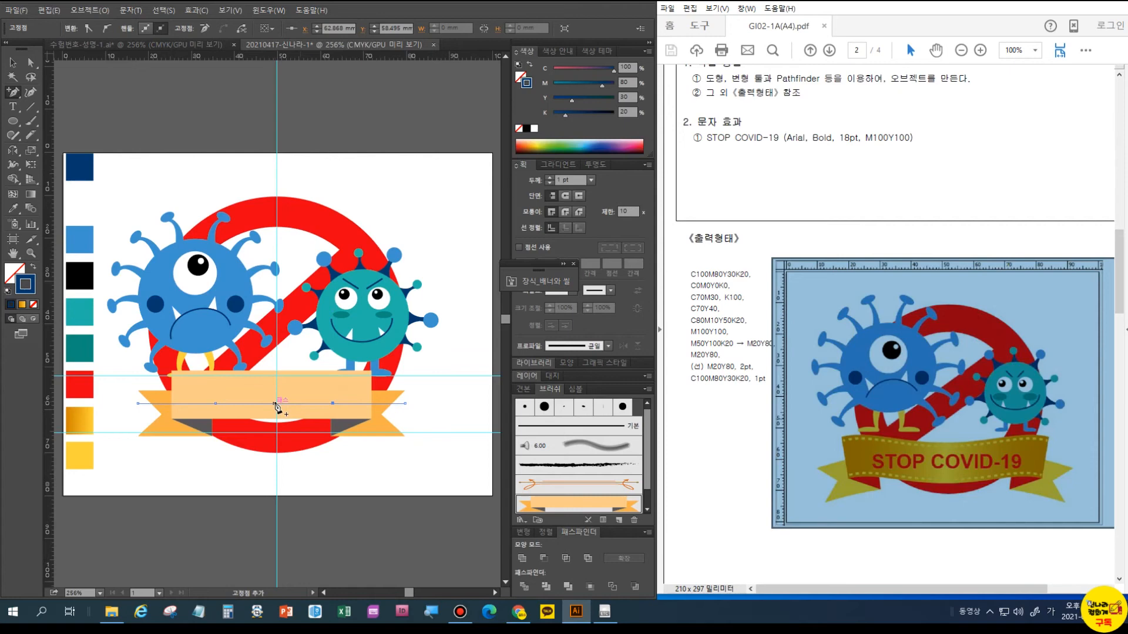
left_click(31, 63)
left_click_drag(274, 404, 276, 422)
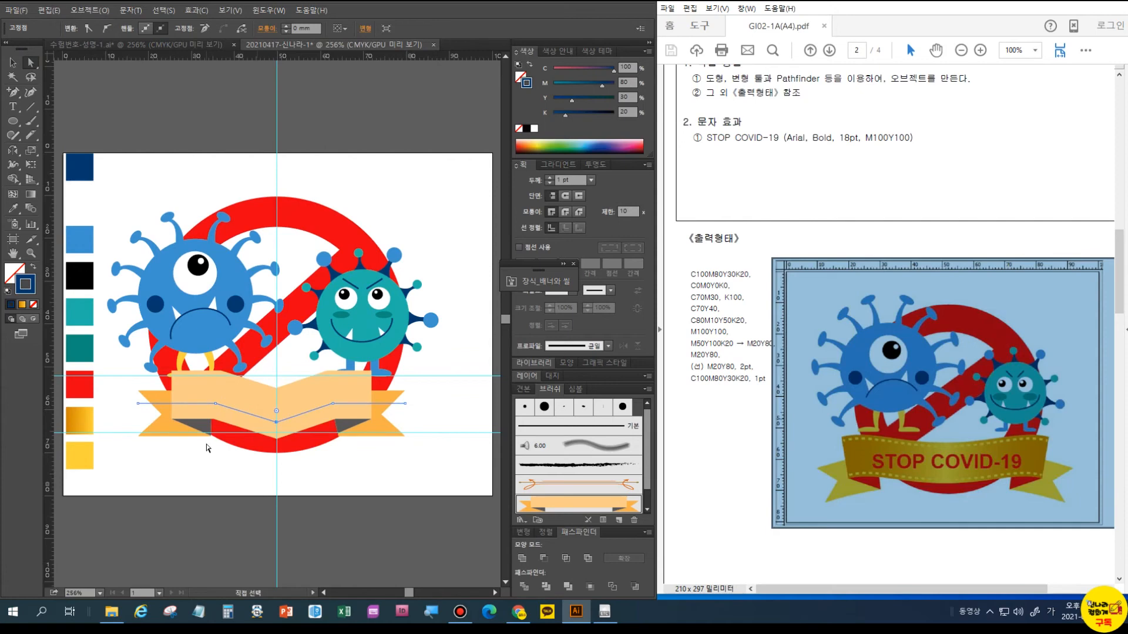
Convert the middle anchor of the banner's line to a smooth point and delete the two side anchors
left_click(107, 30)
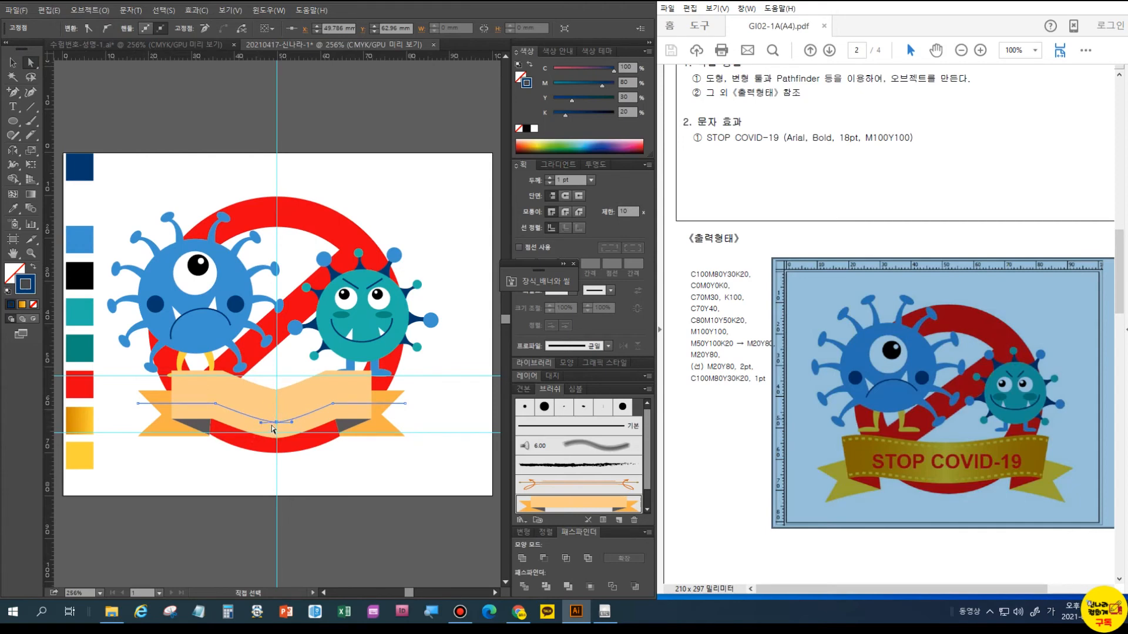
left_click(13, 92)
left_click_drag(13, 92, 62, 120)
left_click(62, 120)
left_click(216, 403)
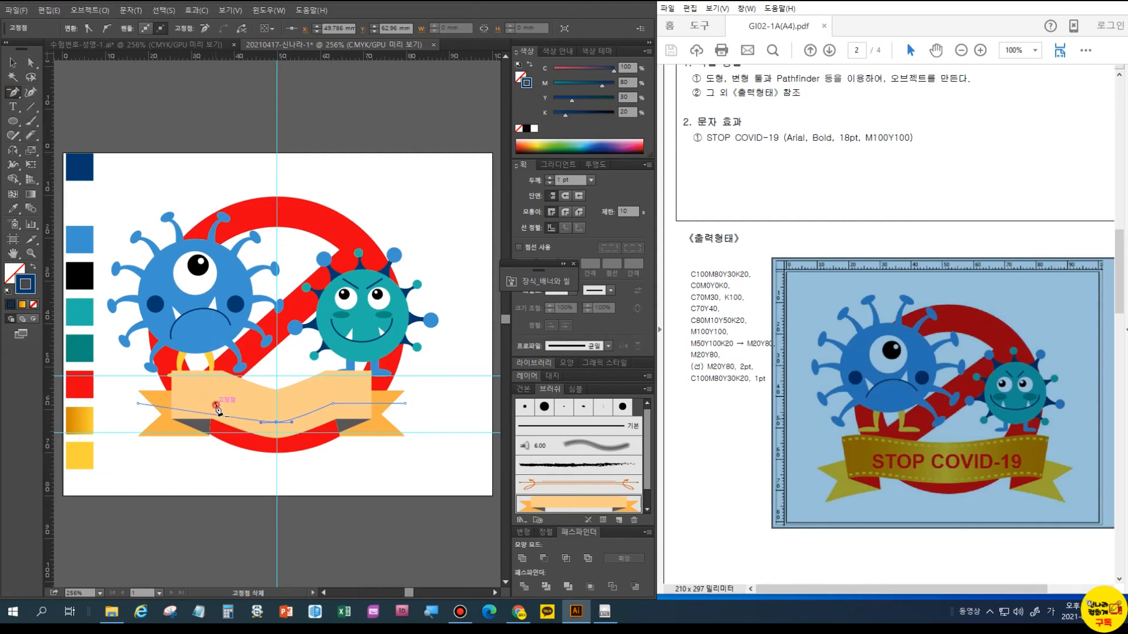
left_click(333, 403)
left_click(260, 421)
Lengthen both handles of the line's middle anchor and pull it down on the centre guide to about X 49.8 mm, Y 61.9 mm
left_click(31, 62)
left_click_drag(277, 422, 333, 375)
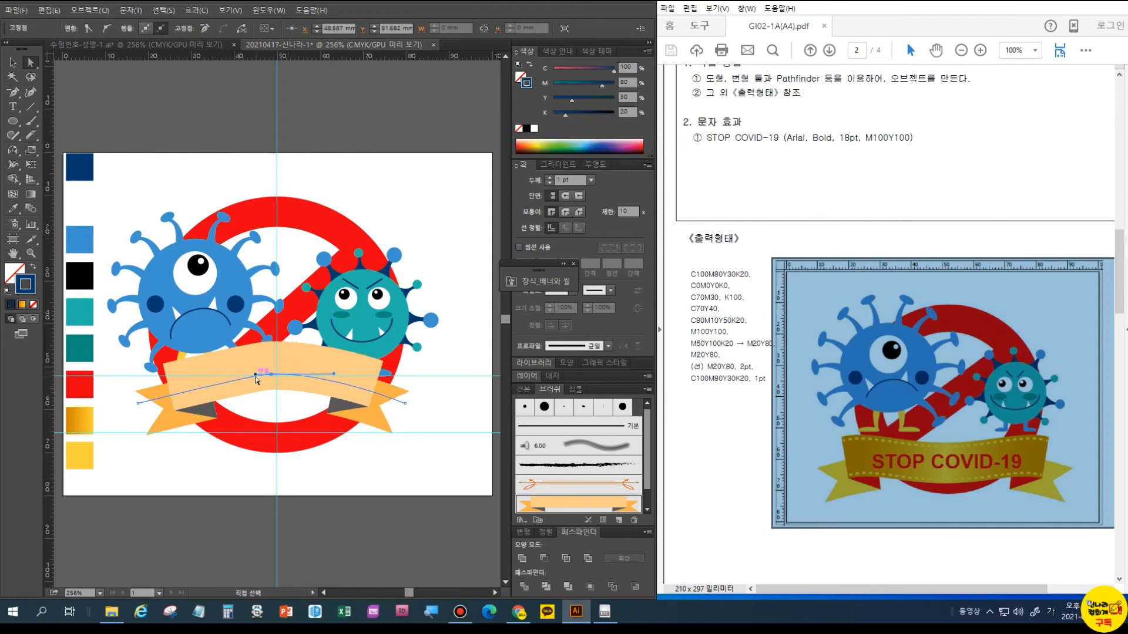
left_click_drag(256, 377, 213, 372)
left_click_drag(339, 375, 352, 373)
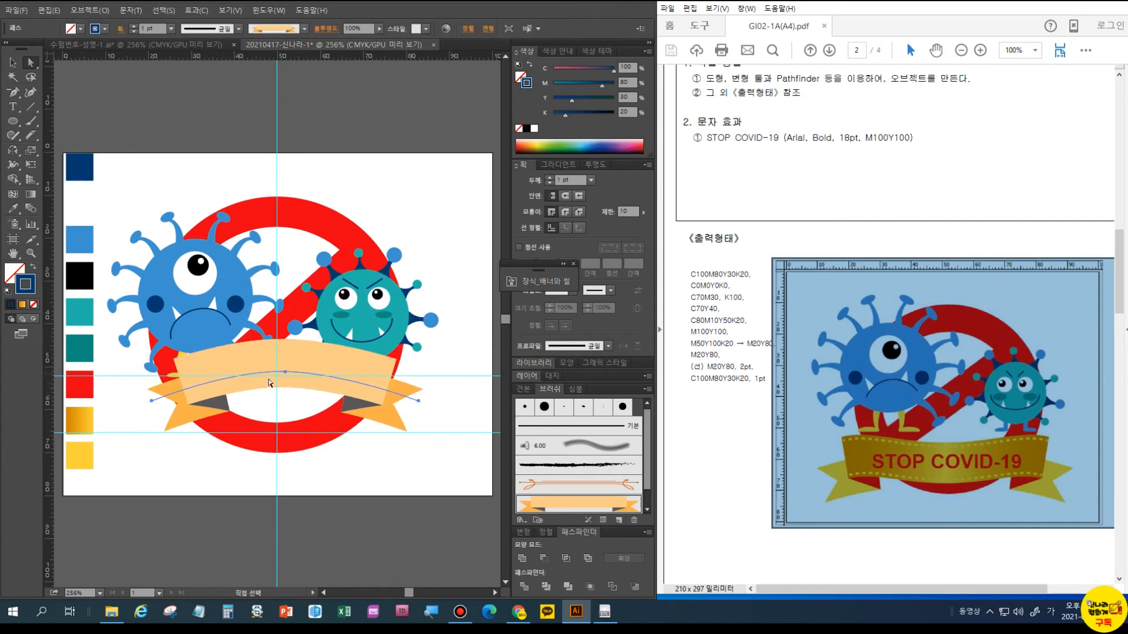
left_click(285, 372)
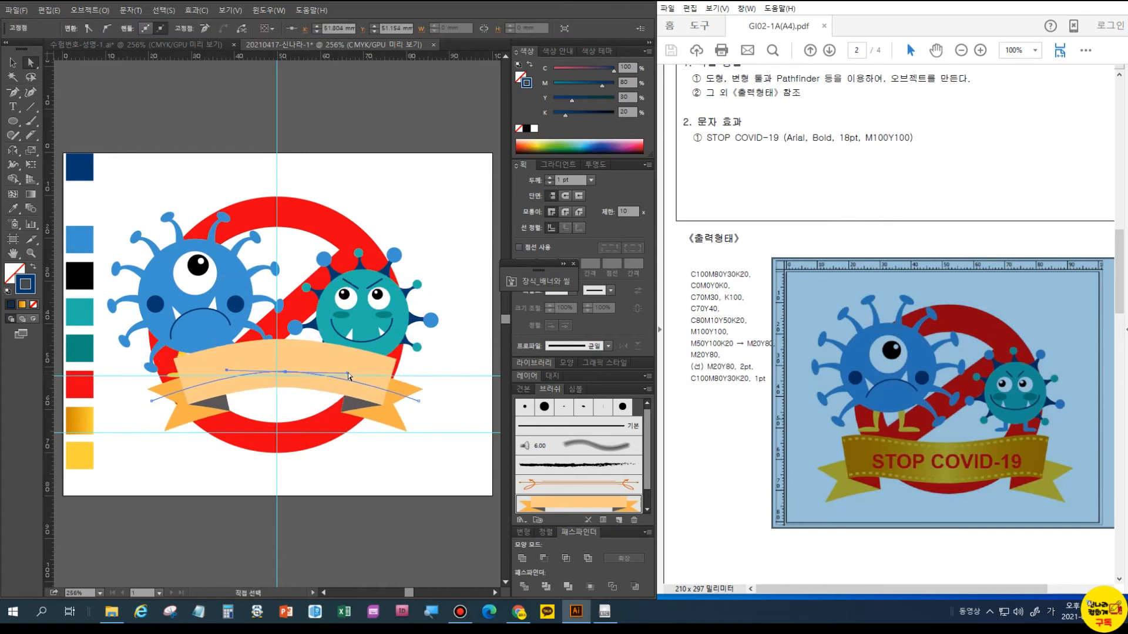
left_click_drag(347, 373, 360, 373)
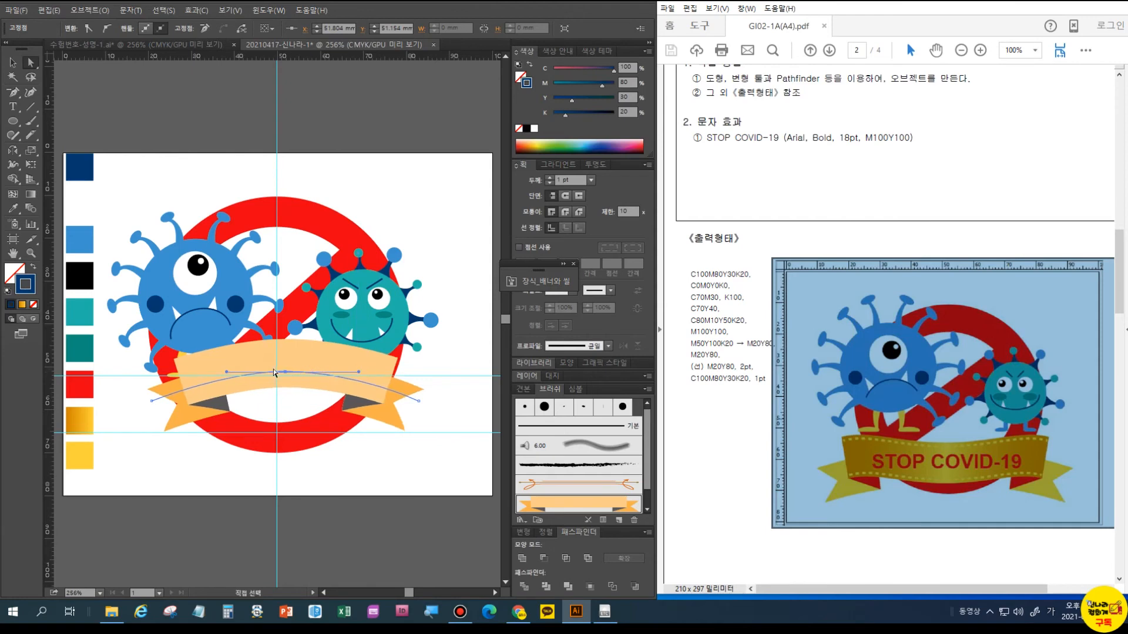
left_click_drag(284, 379, 276, 420)
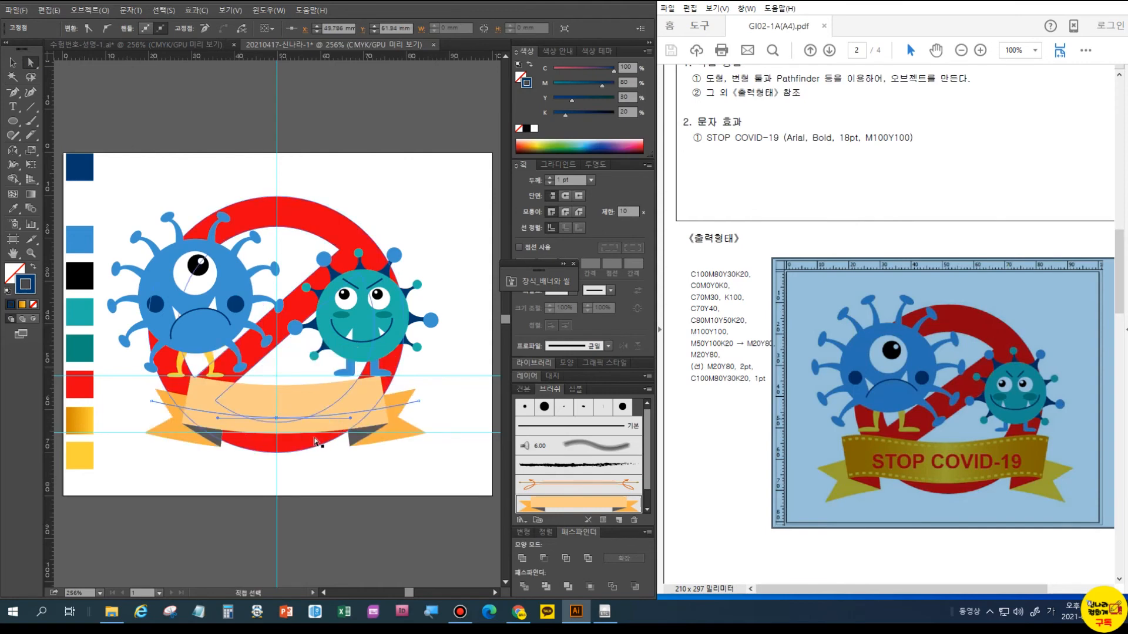
Add an anchor point on the left part of the banner's line and nudge it upward in eight small increments
left_click_drag(13, 93, 52, 105)
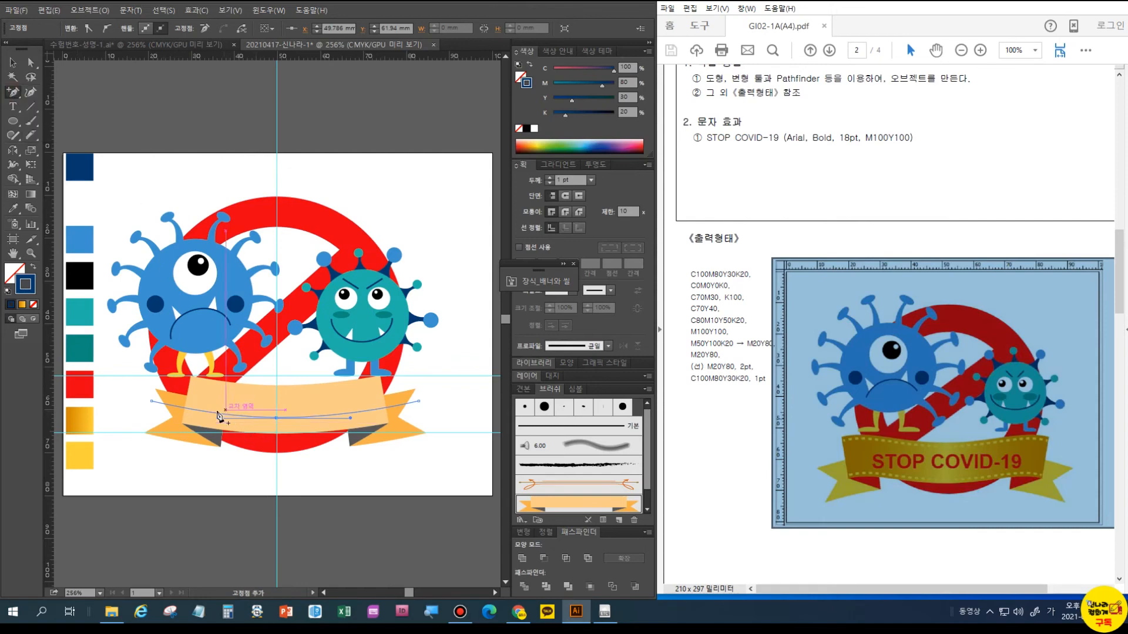
left_click(212, 414)
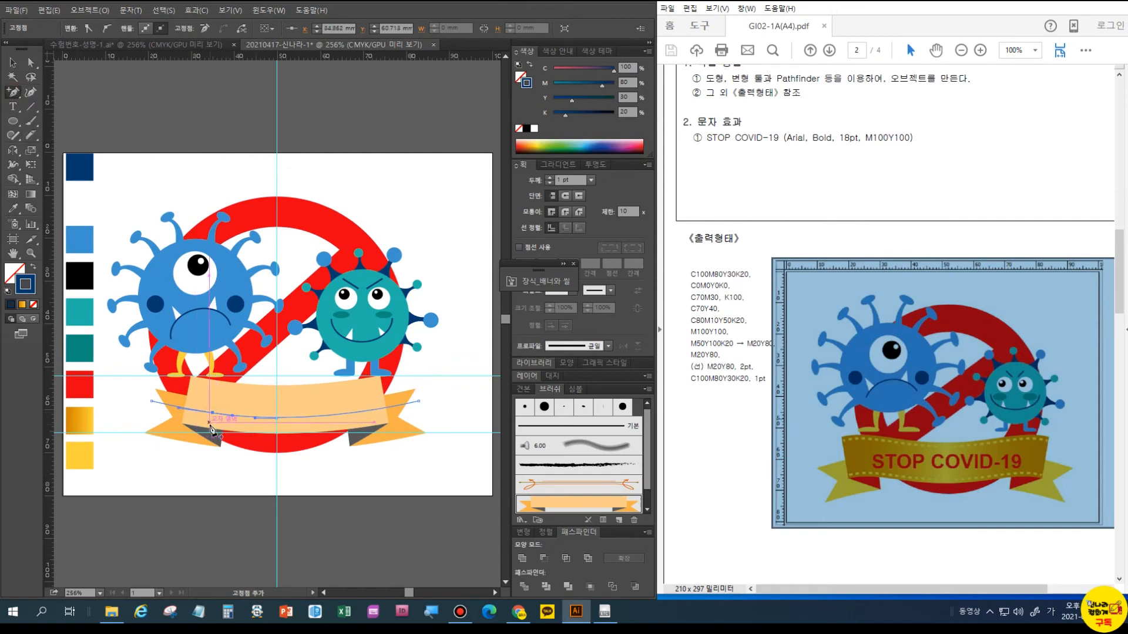
key("Up")
key("Up")
key("Up")
key("Up")
key("Up")
key("Up")
key("Up")
key("Up")
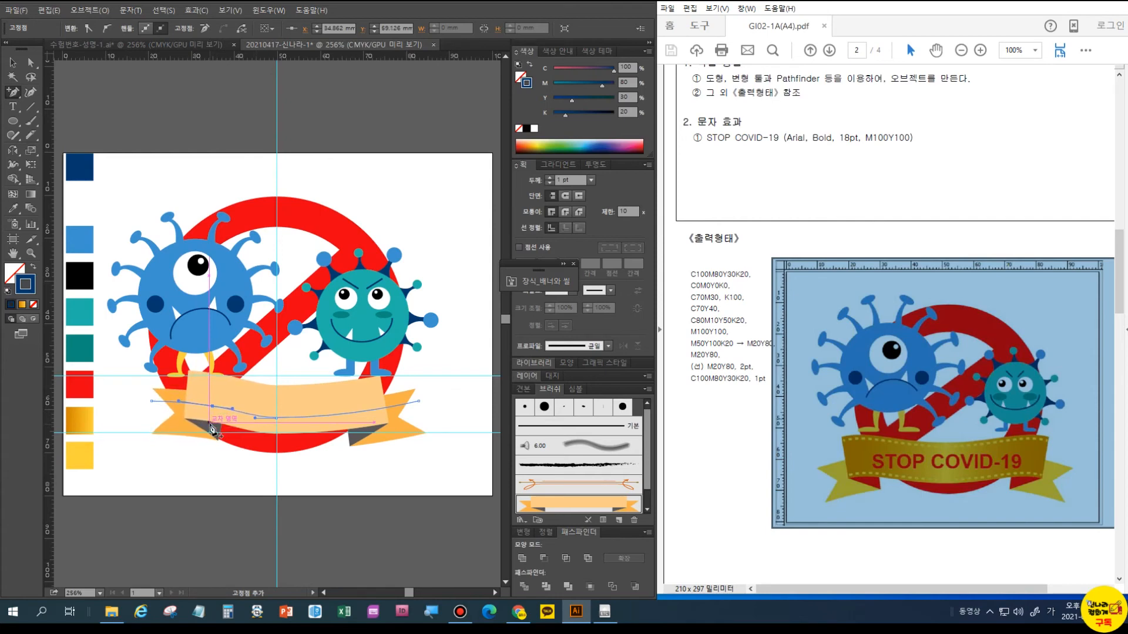
Move the line's left end to about X 9.1 mm, Y 60.8 mm and its right end to about X 87.8 mm, Y 59.5 mm
left_click(31, 62)
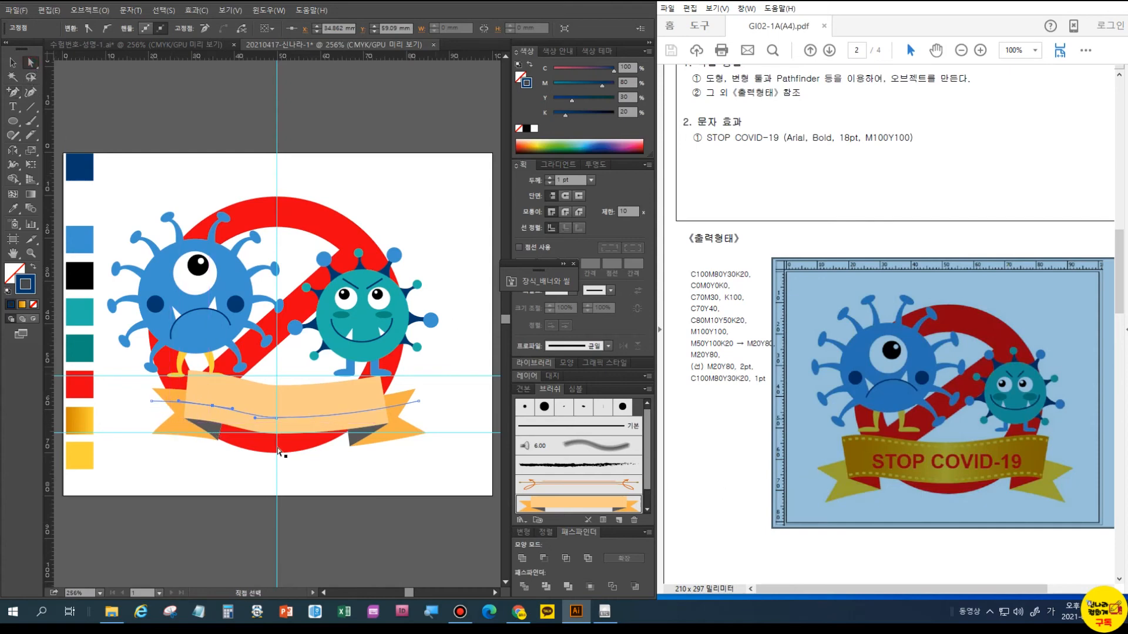
left_click_drag(153, 402, 103, 414)
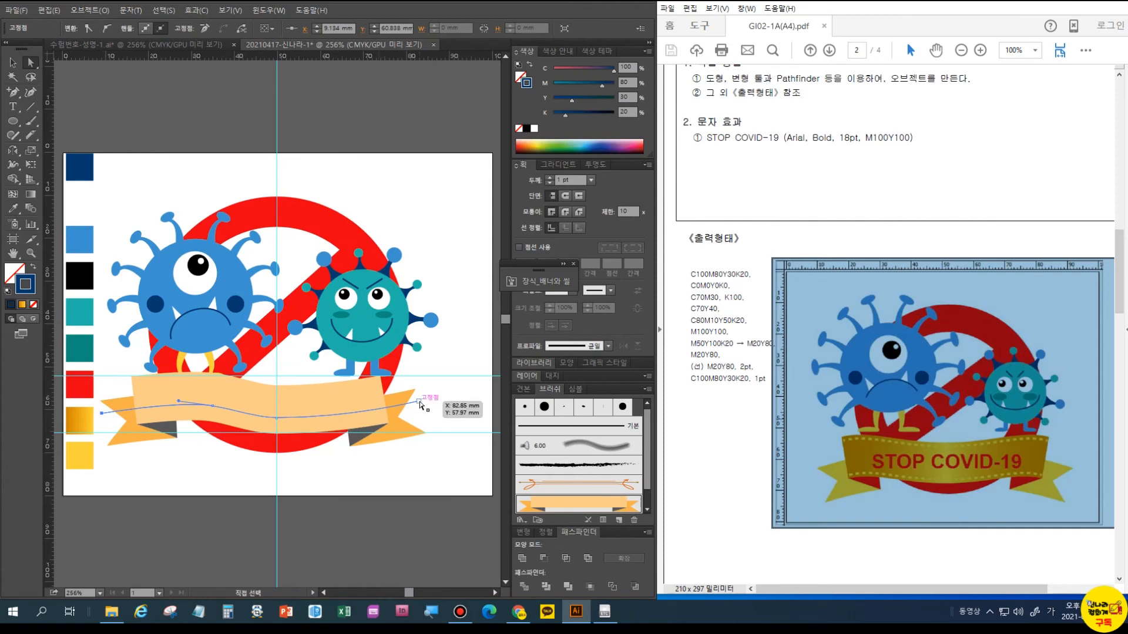
mouse_move(419, 401)
left_mouse_down()
mouse_move(451, 407)
mouse_move(437, 410)
left_mouse_up()
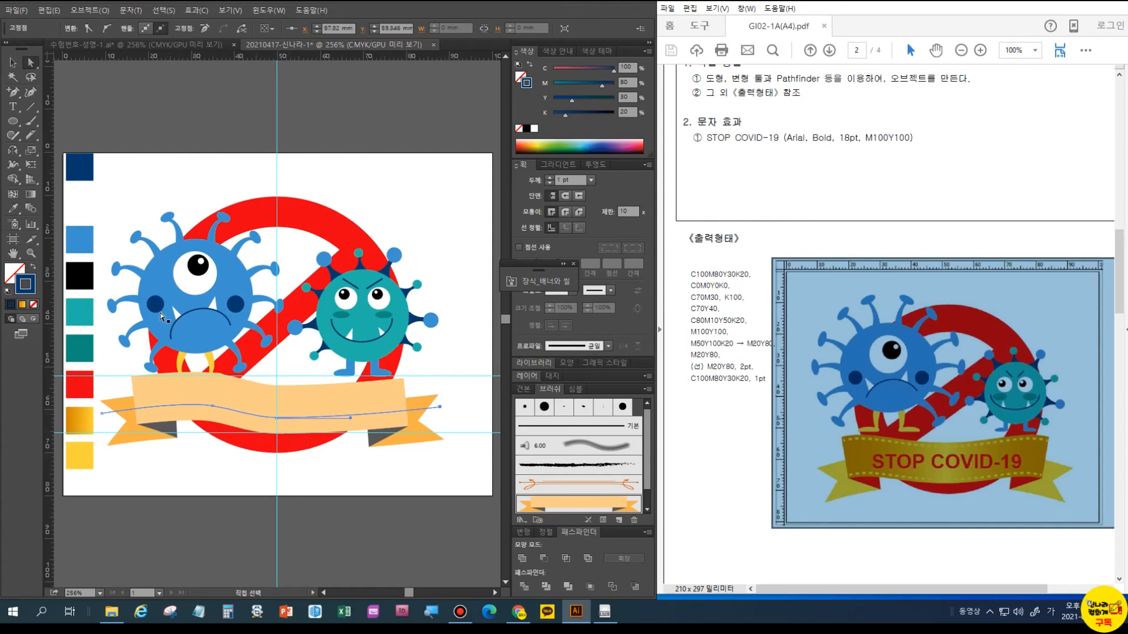
Add an anchor on the right part of the banner's line, raise it to mirror the left curve, and adjust its handle
left_click(12, 91)
left_click(362, 415)
left_click_drag(382, 442, 383, 442)
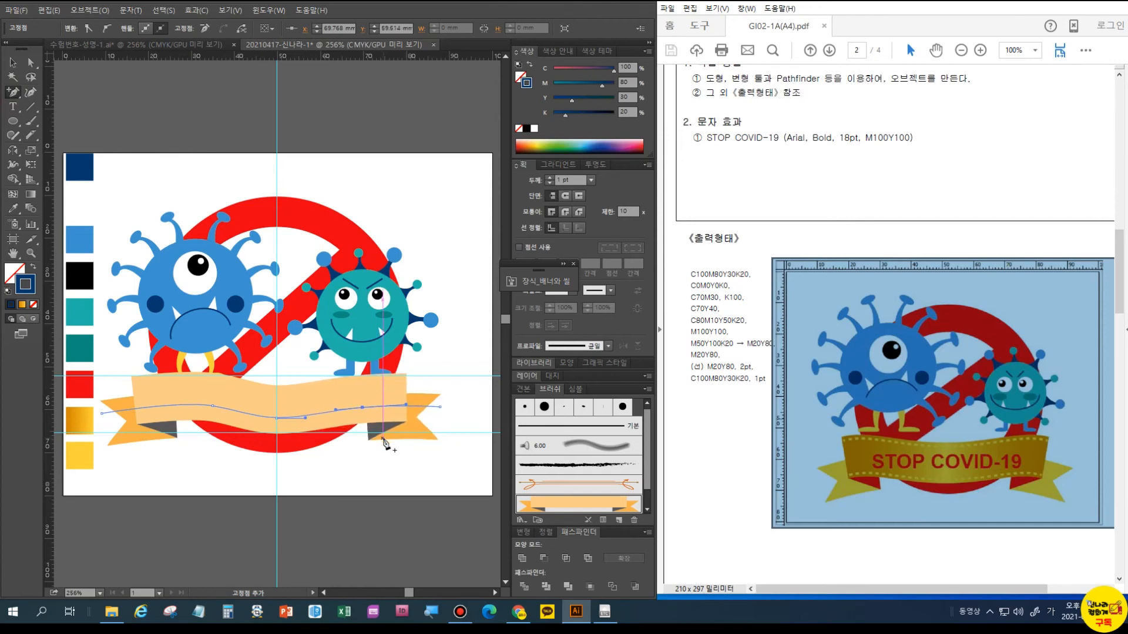
left_click(31, 62)
left_click_drag(408, 408, 389, 440)
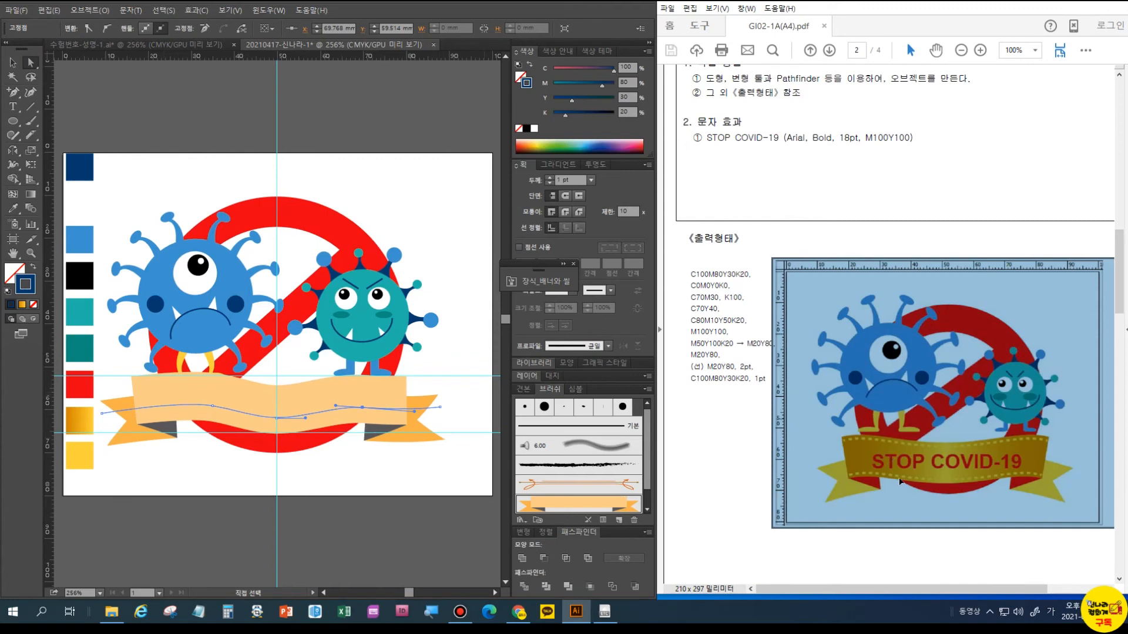
Expand the appearance of the banner and ungroup it completely into separate shapes
left_click(12, 62)
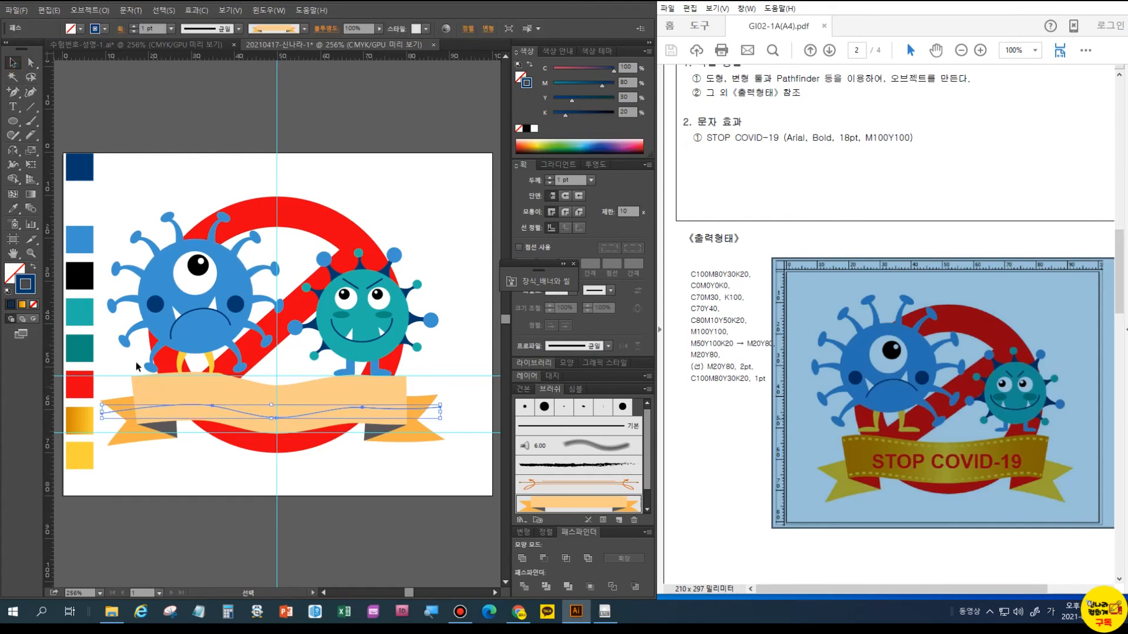
left_click(89, 10)
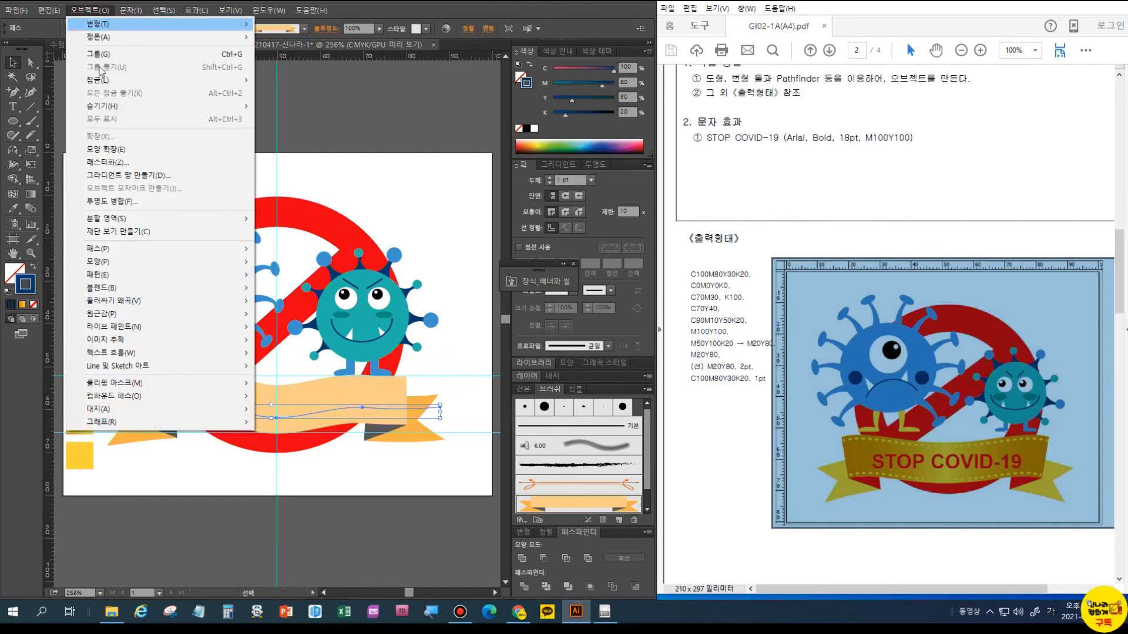
left_click(129, 150)
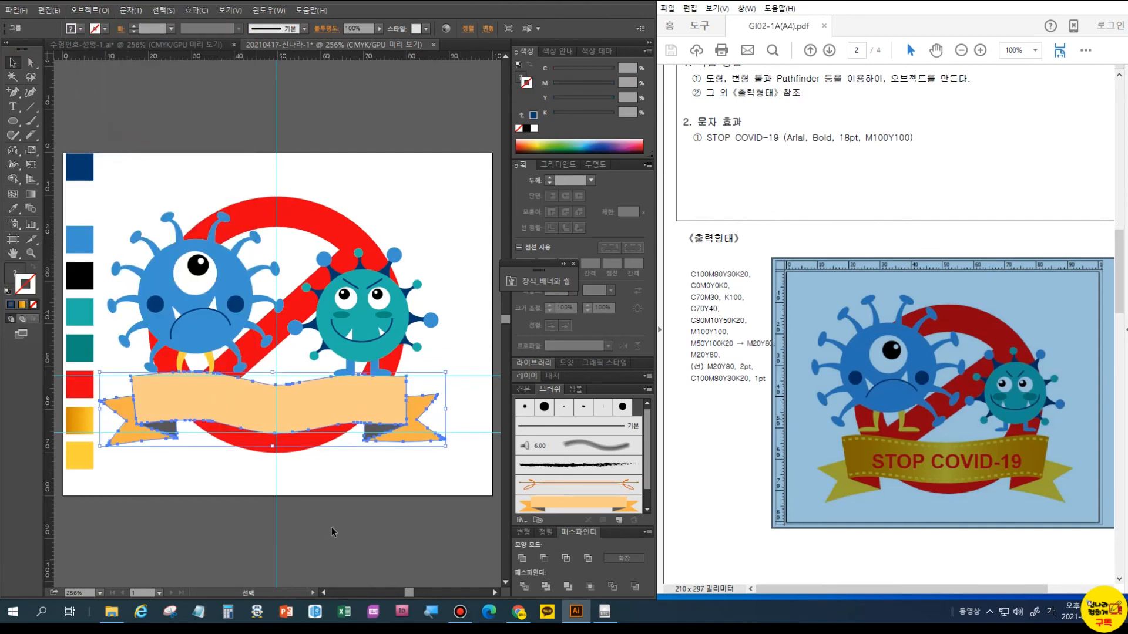
right_click(288, 421)
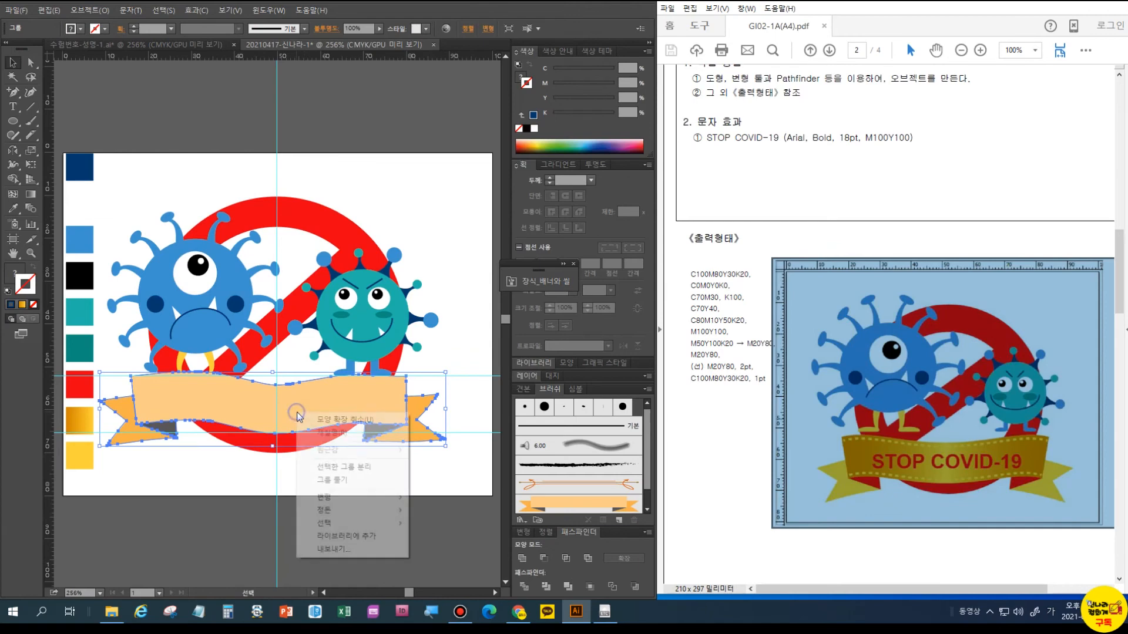
left_click(345, 481)
left_click(344, 482)
Fill both ribbon tails with the flat yellow from the lowest colour sample using the Eyedropper
left_click(129, 408)
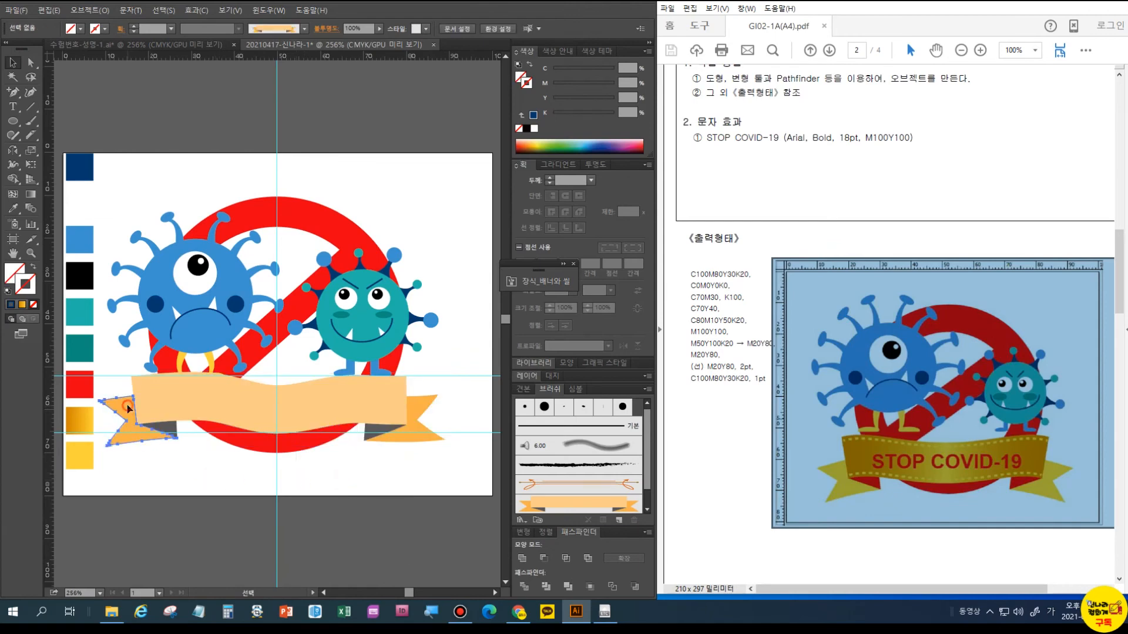
left_click(13, 208)
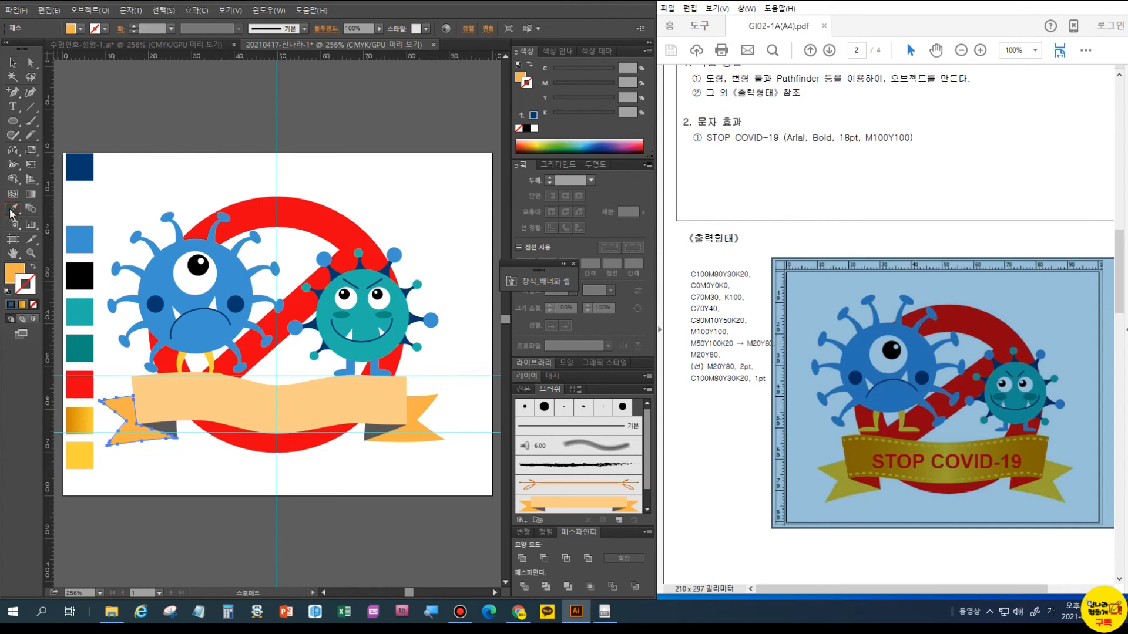
left_click(82, 460)
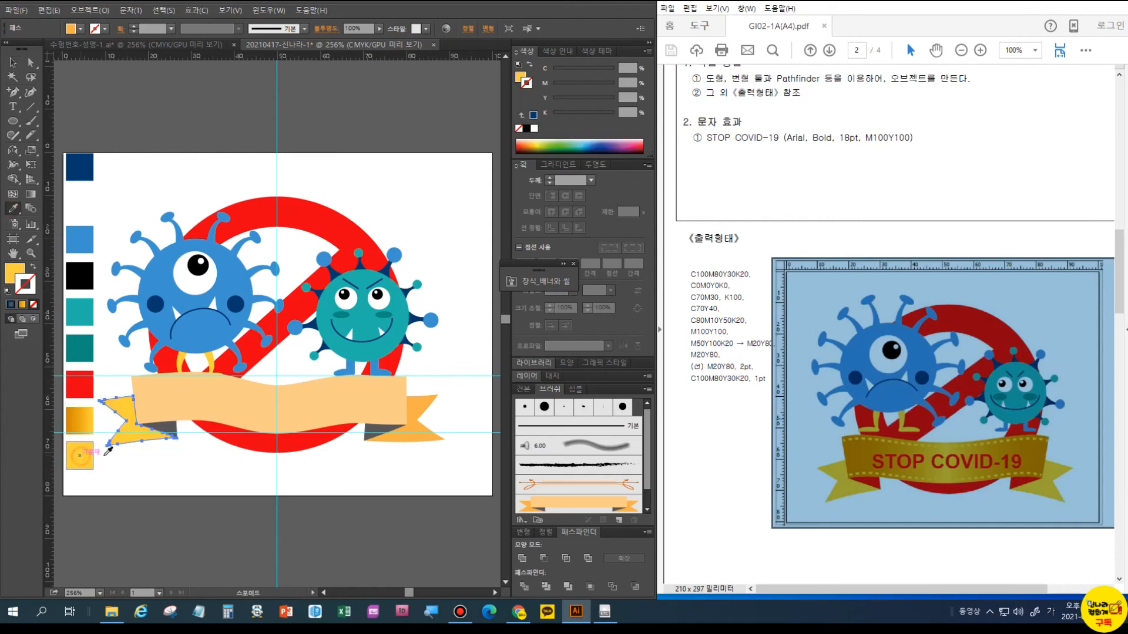
left_click(12, 63)
left_click(391, 437)
left_click(13, 208)
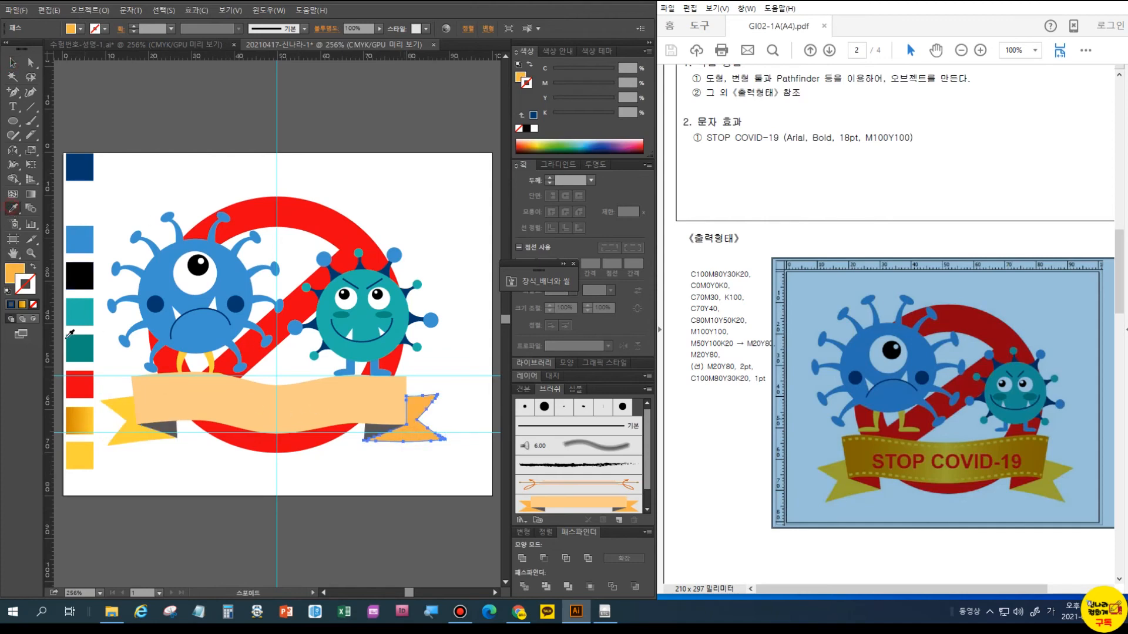
left_click(79, 456)
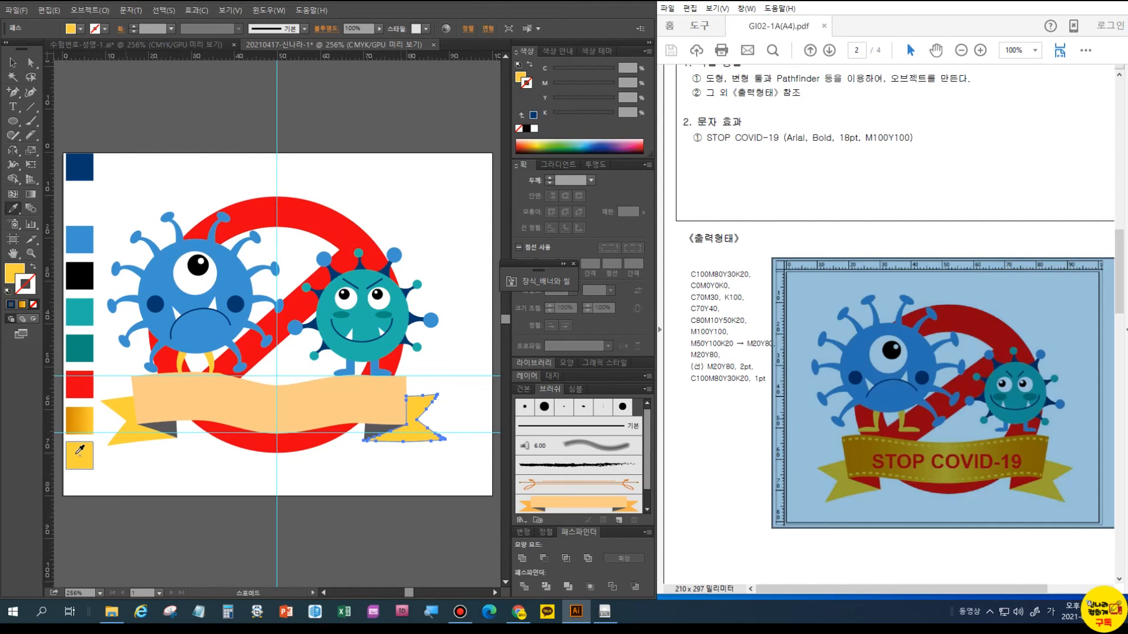
Fill the banner's central band with the orange-to-yellow gradient from the colour samples using the Eyedropper
key("ctrl")
left_click(90, 11)
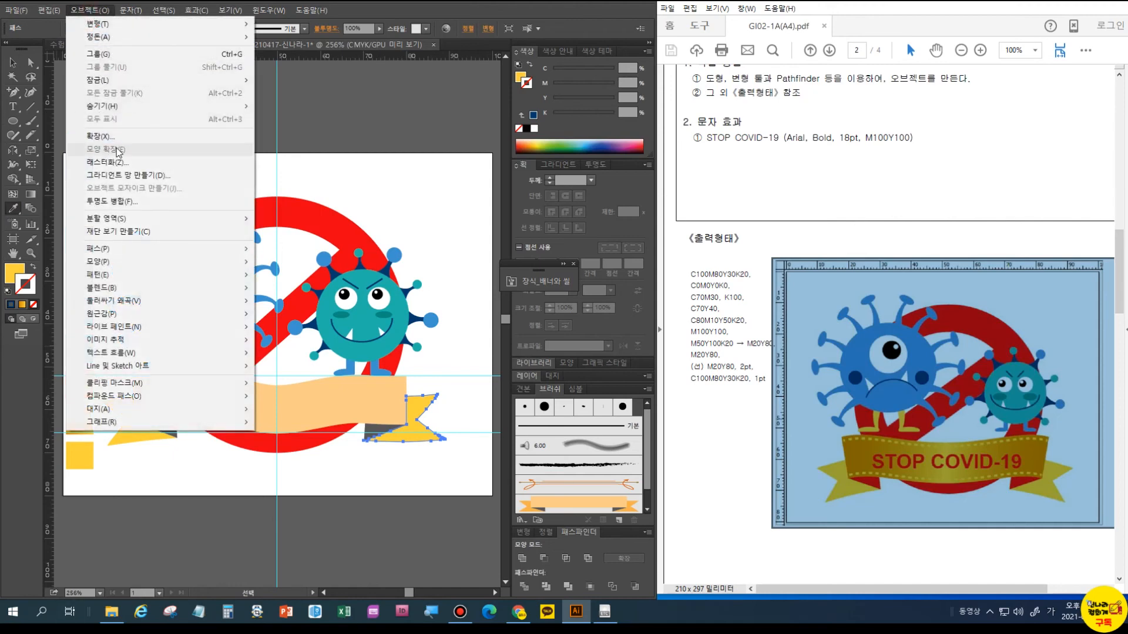
left_click(12, 58)
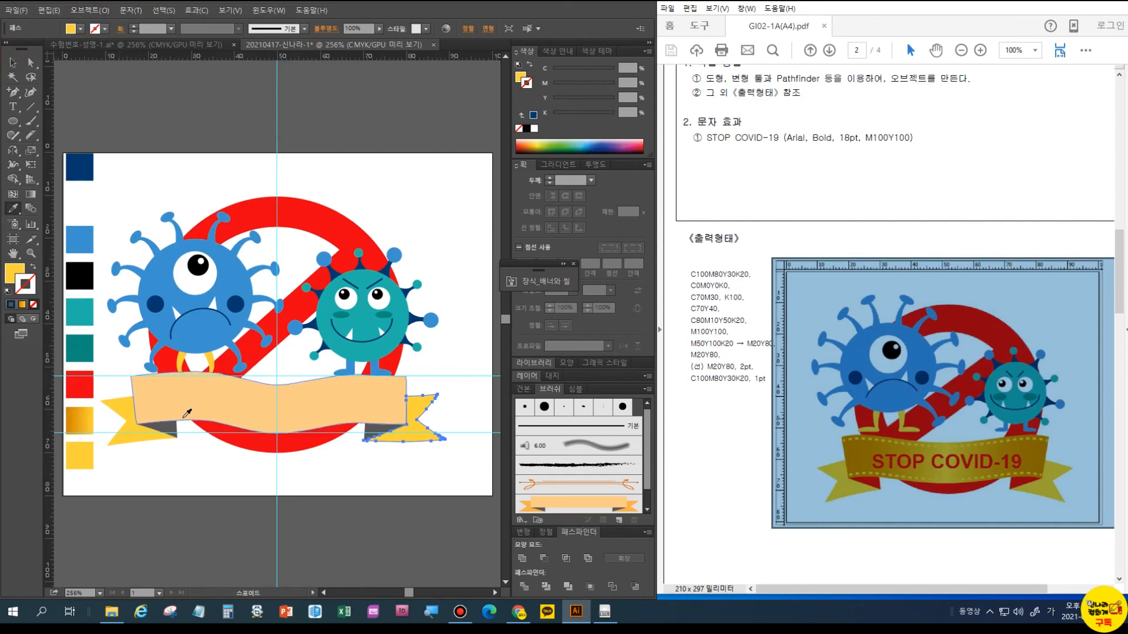
left_click(12, 62)
left_click(237, 400)
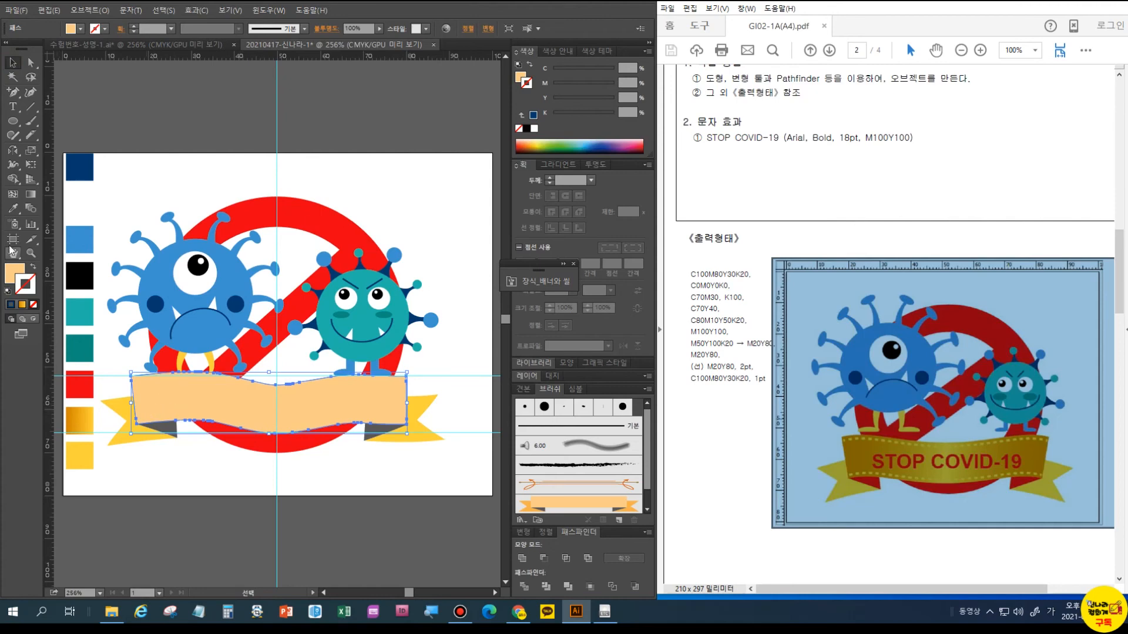
left_click(12, 208)
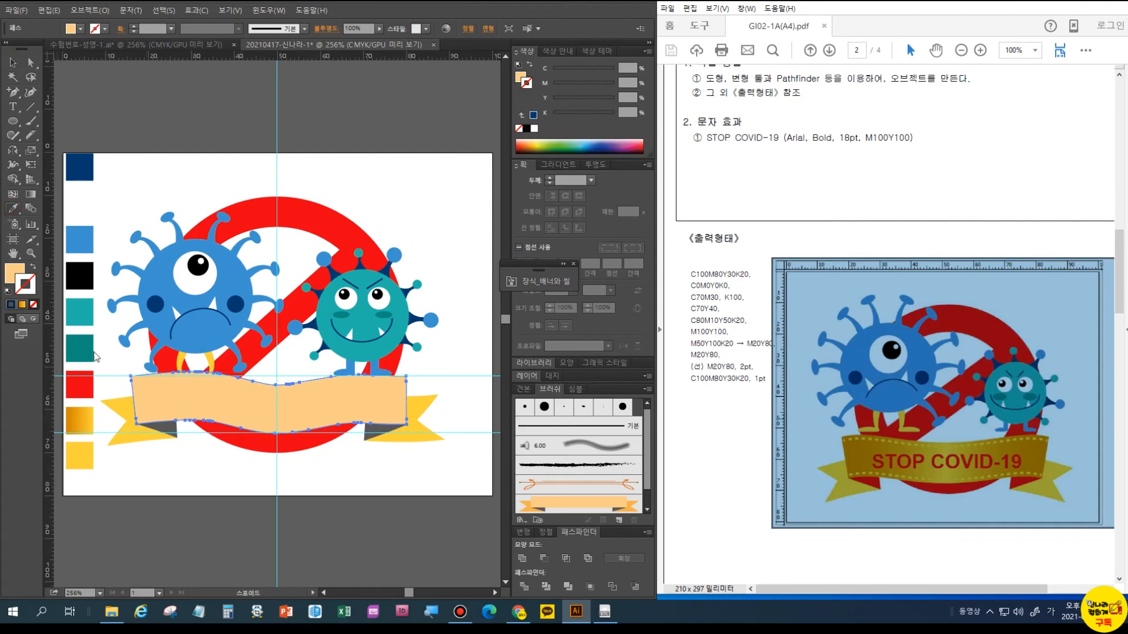
left_click(85, 420)
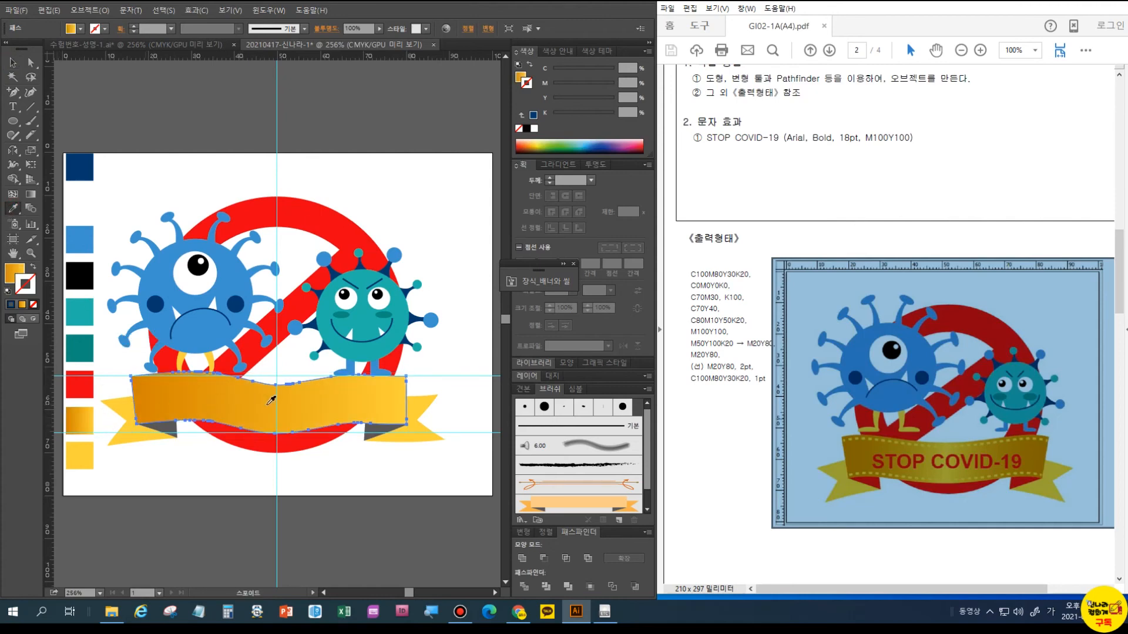
Show the central band's gradient settings and move the yellow colour stop to about 49%
left_click(14, 273)
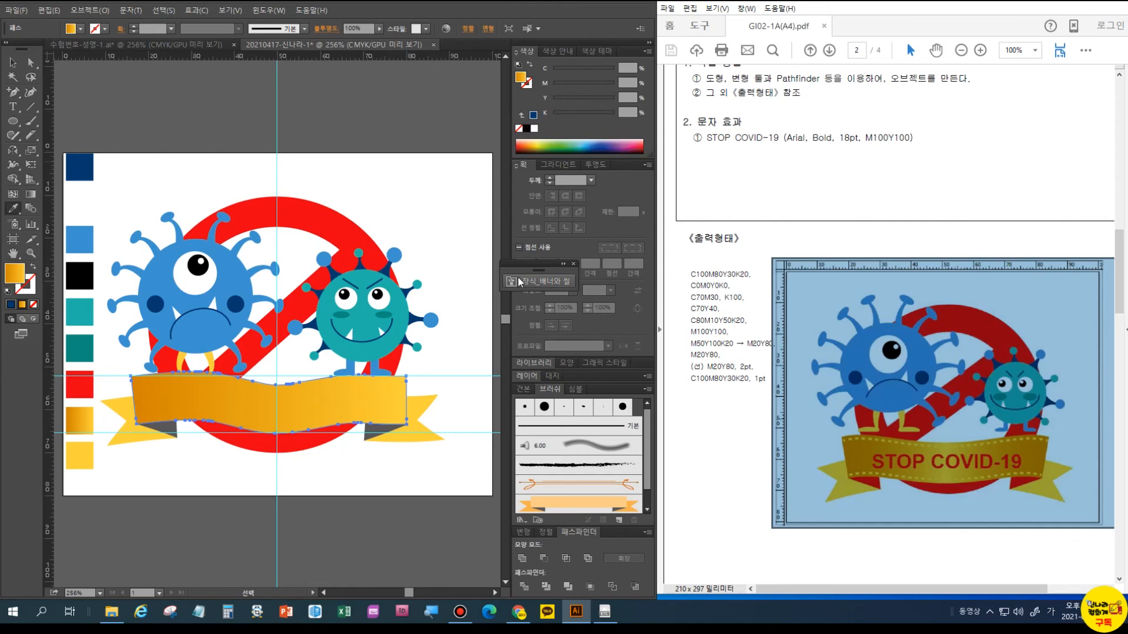
key("ctrl+F9")
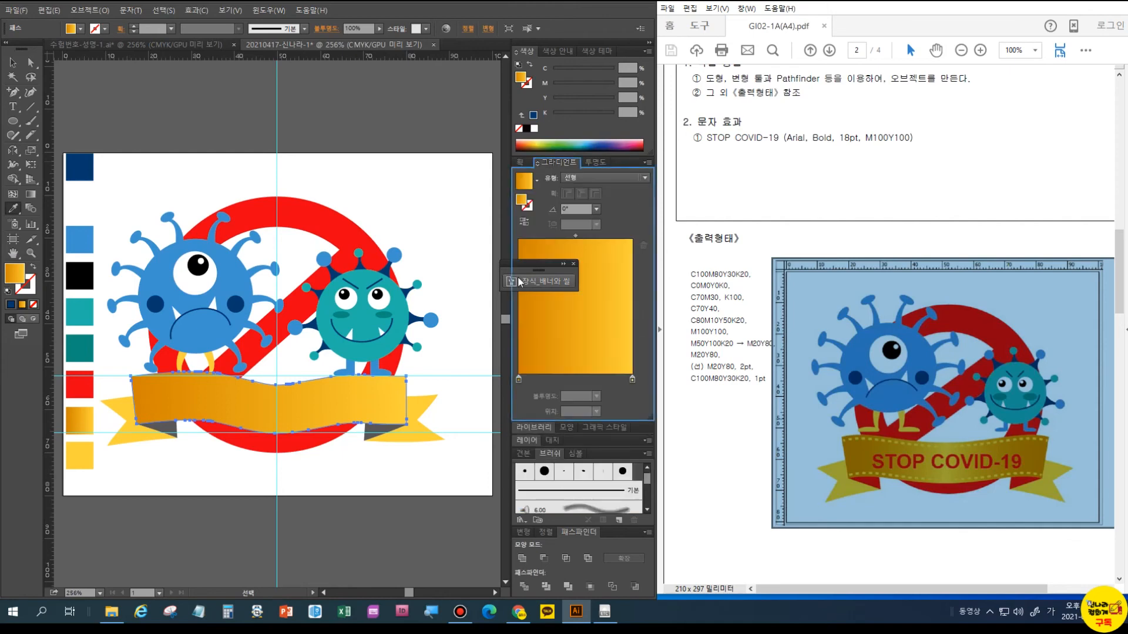
key("i")
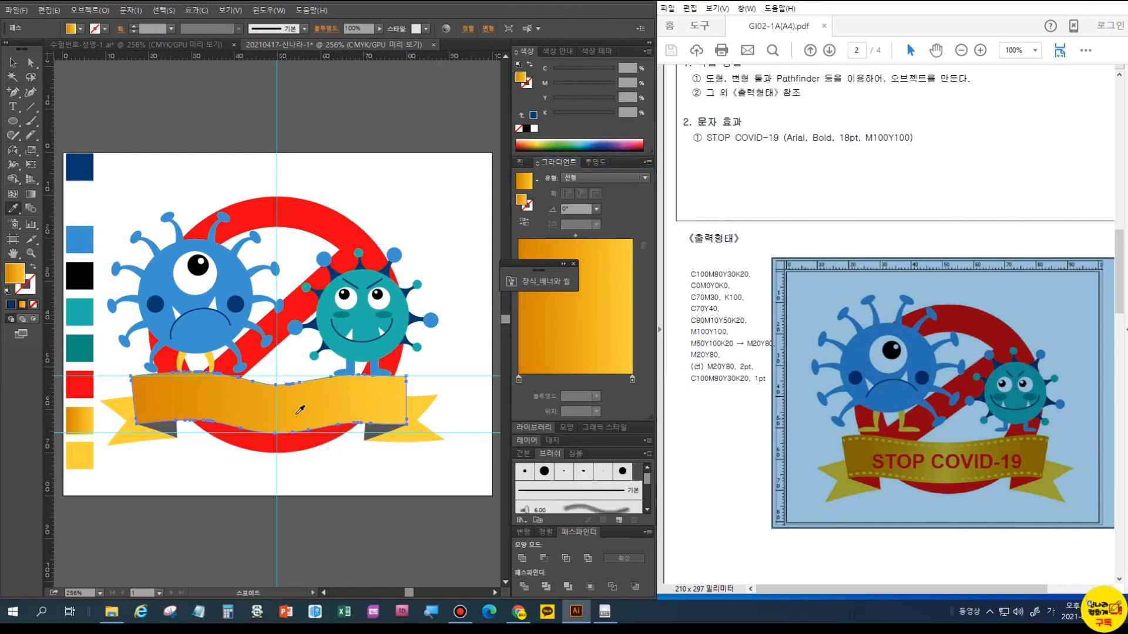
left_click_drag(632, 379, 574, 379)
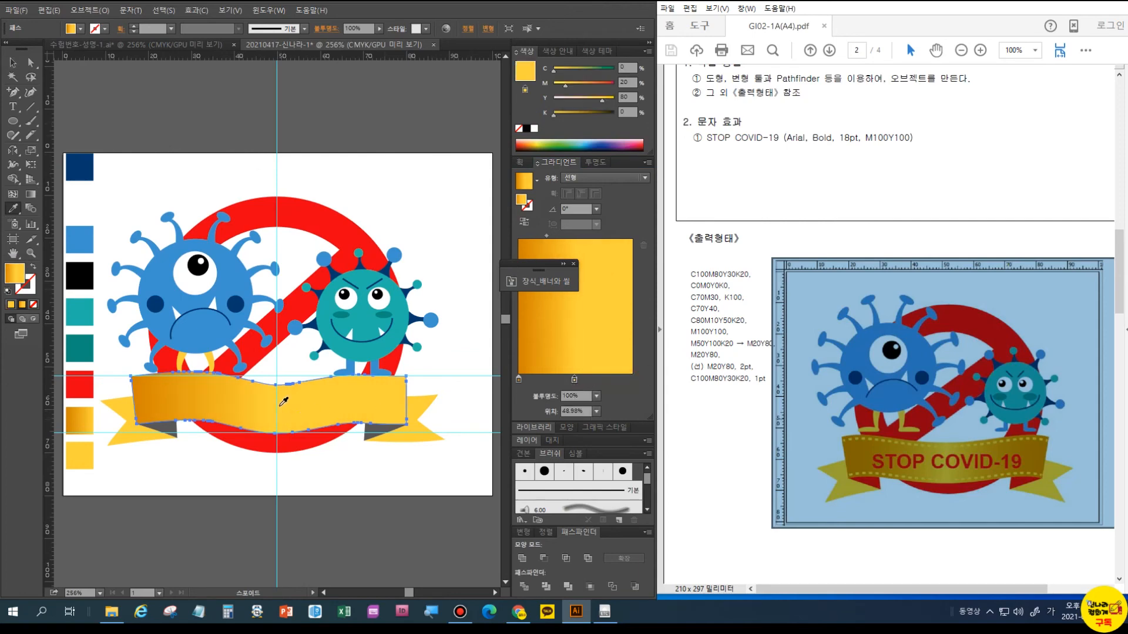
left_click(631, 379)
left_click(525, 321)
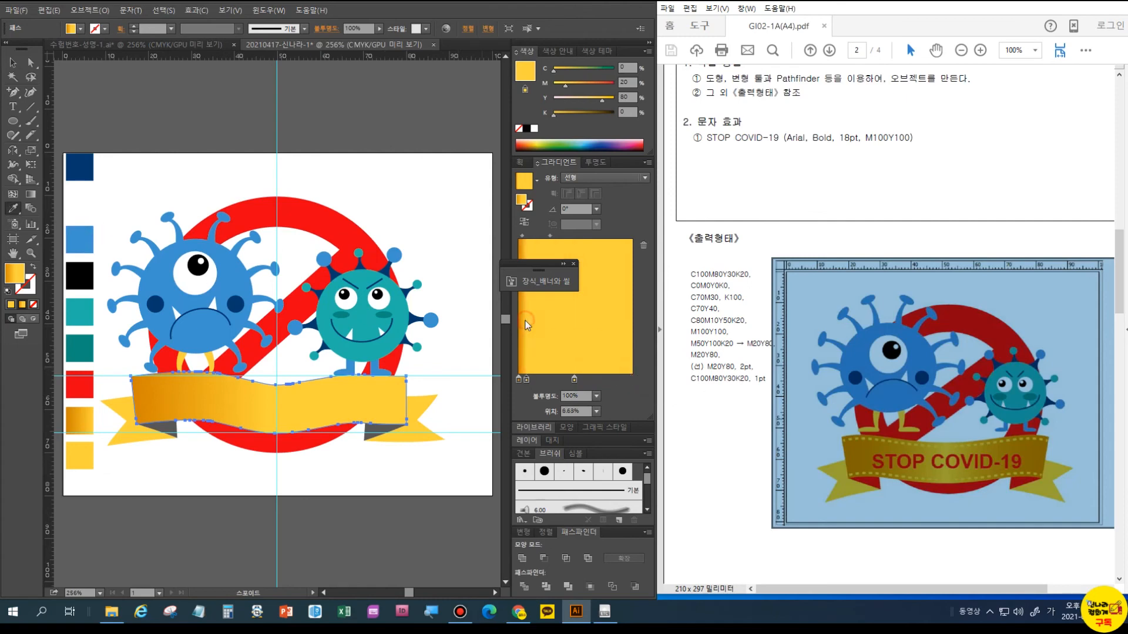
key("ctrl+z")
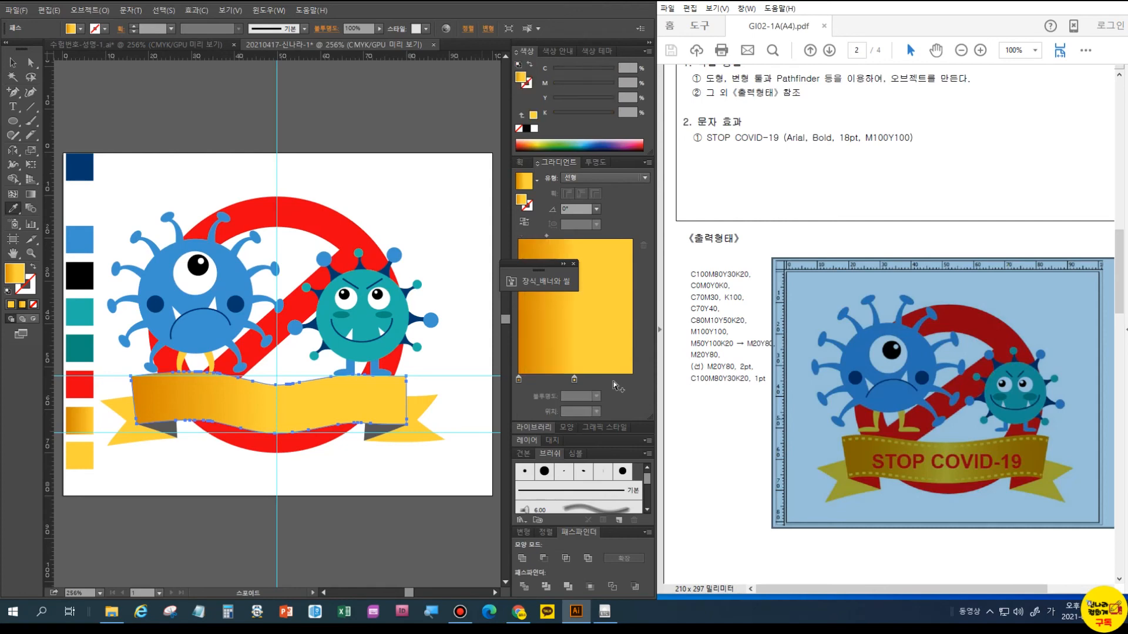
Add a third colour stop at about 99% of the central band's gradient and set it to C0 M50 Y100 K20
left_click(632, 380)
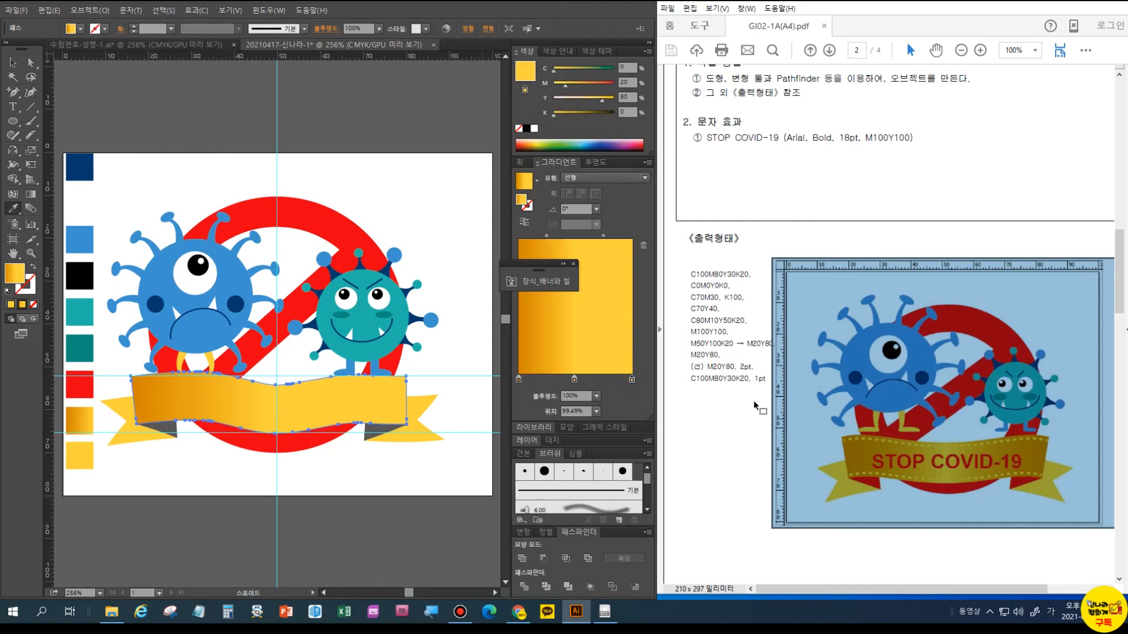
left_click(626, 68)
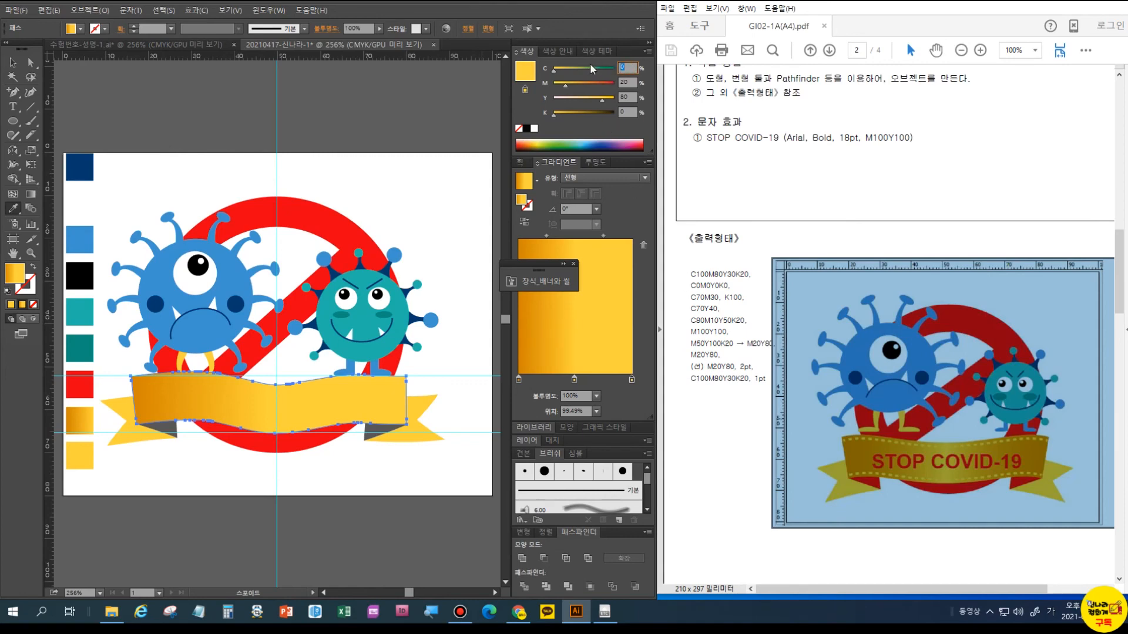
key("Tab")
type("50")
key("Tab")
type("100")
key("Tab")
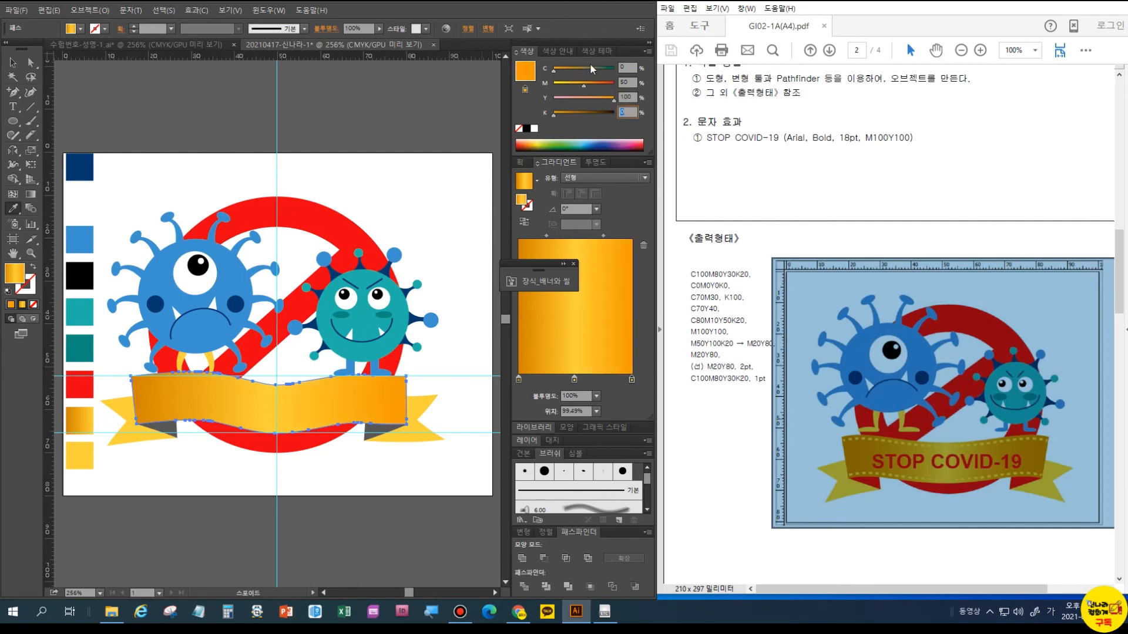
type("20")
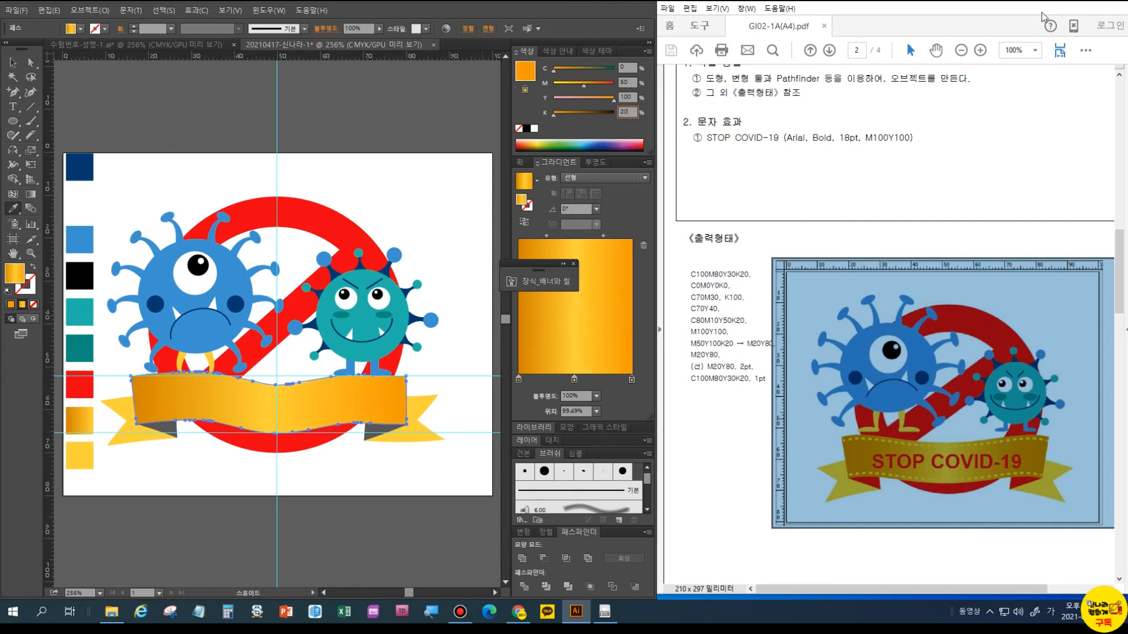
key("Return")
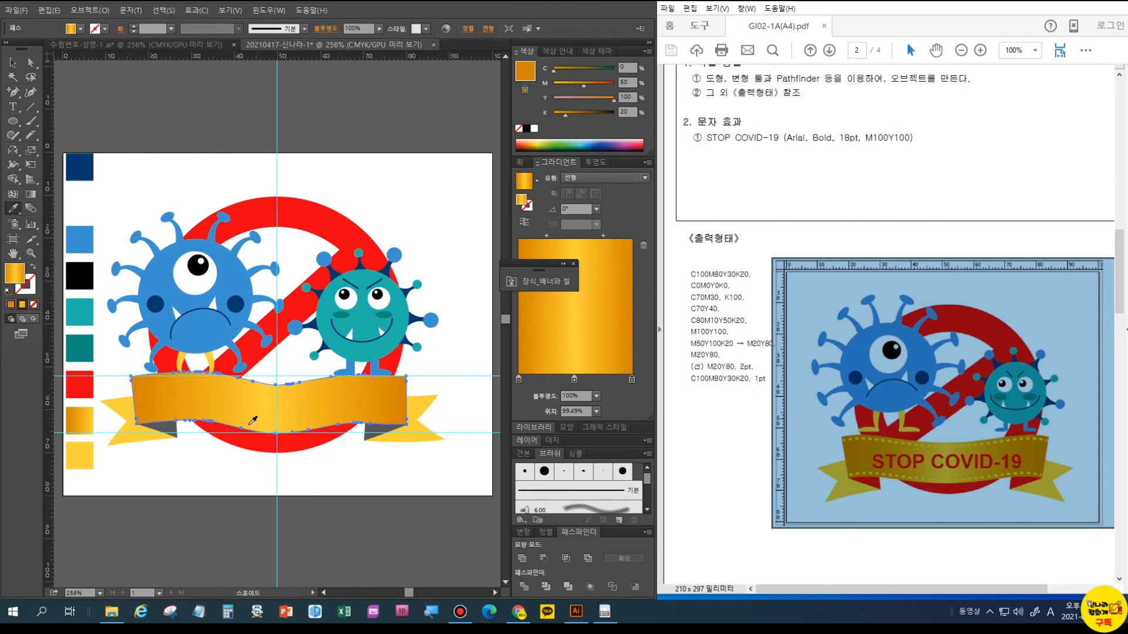
left_click(13, 63)
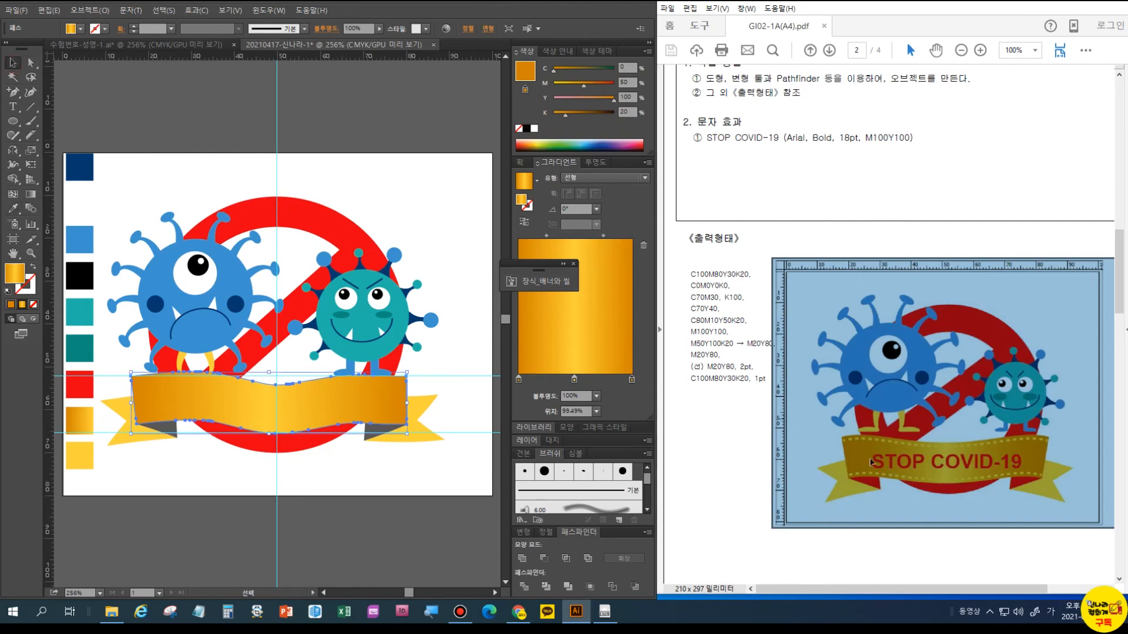
left_click(885, 540)
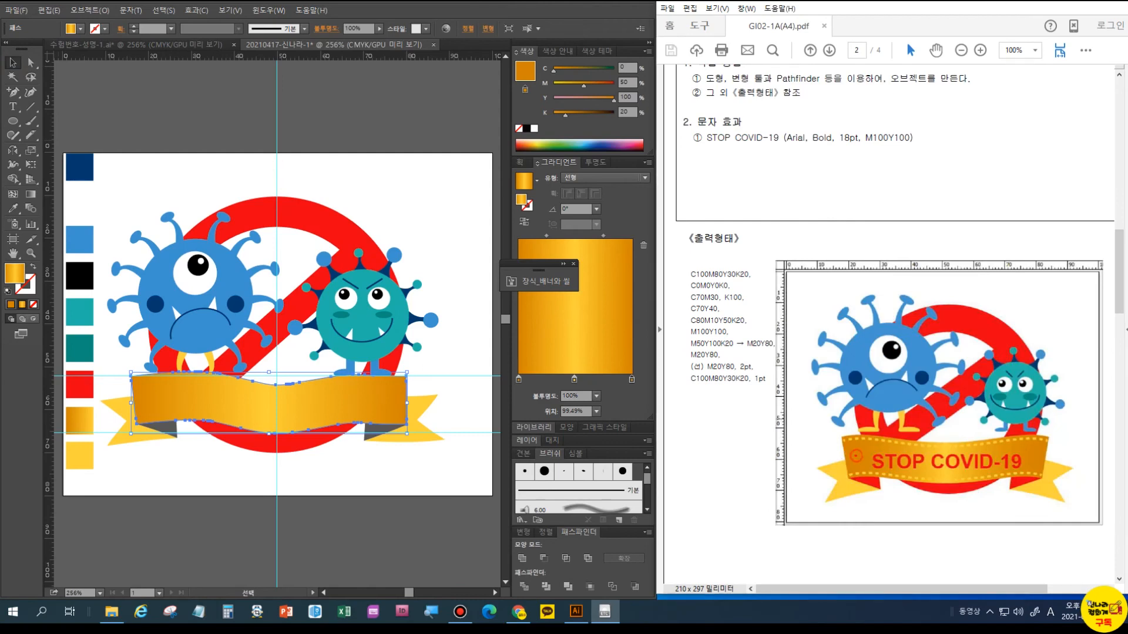
left_click_drag(851, 433, 852, 454)
mouse_move(951, 454)
left_mouse_down()
mouse_move(942, 445)
mouse_move(963, 453)
left_mouse_up()
mouse_move(1056, 464)
left_mouse_down()
mouse_move(1042, 441)
mouse_move(1037, 462)
left_mouse_up()
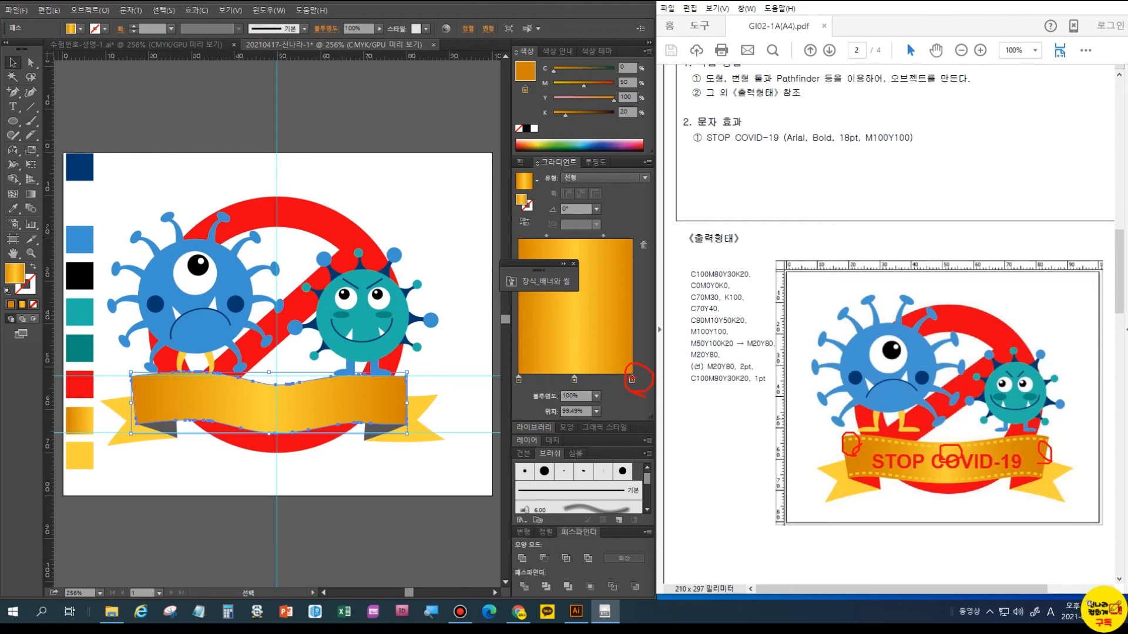
key("Escape")
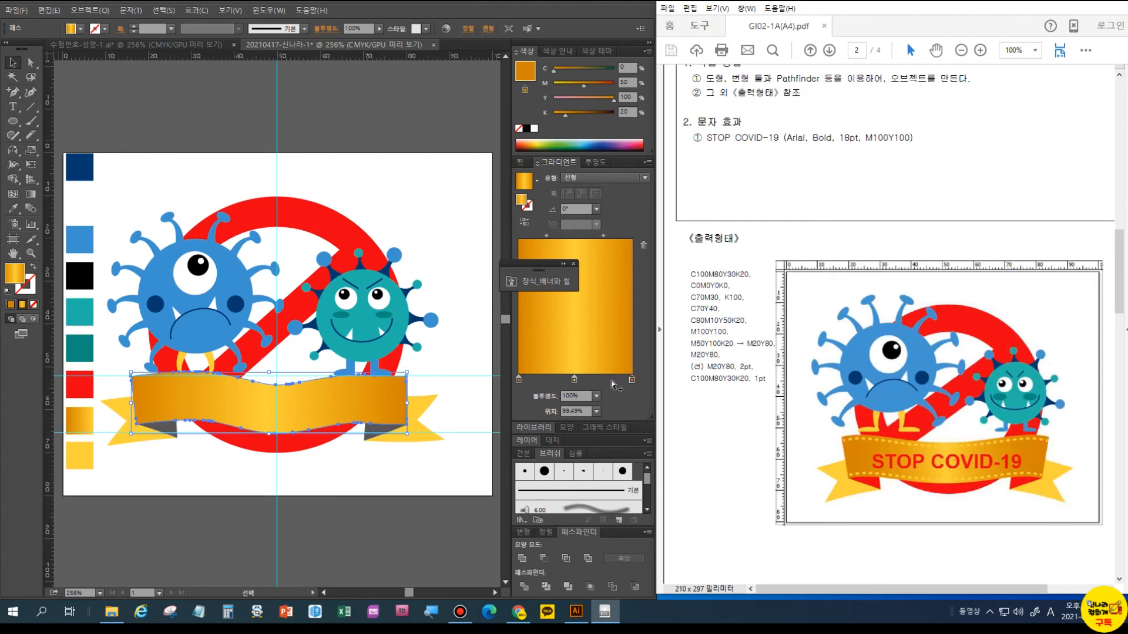
Add an extra colour stop at about 81% of the gradient and remove it again
left_click(611, 379)
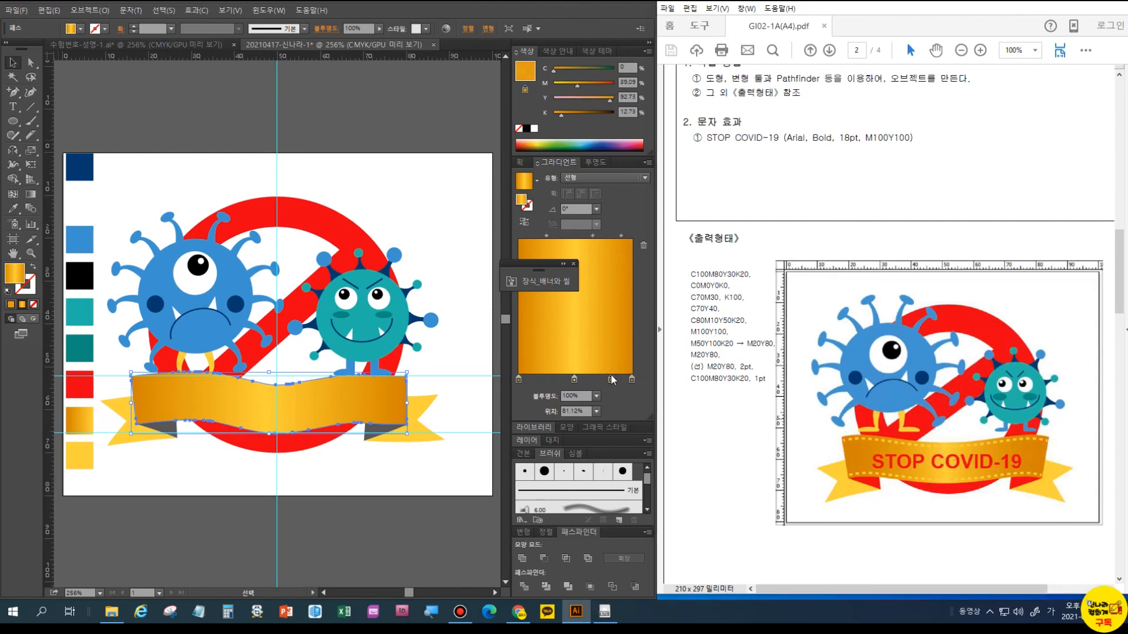
left_click_drag(611, 380, 611, 414)
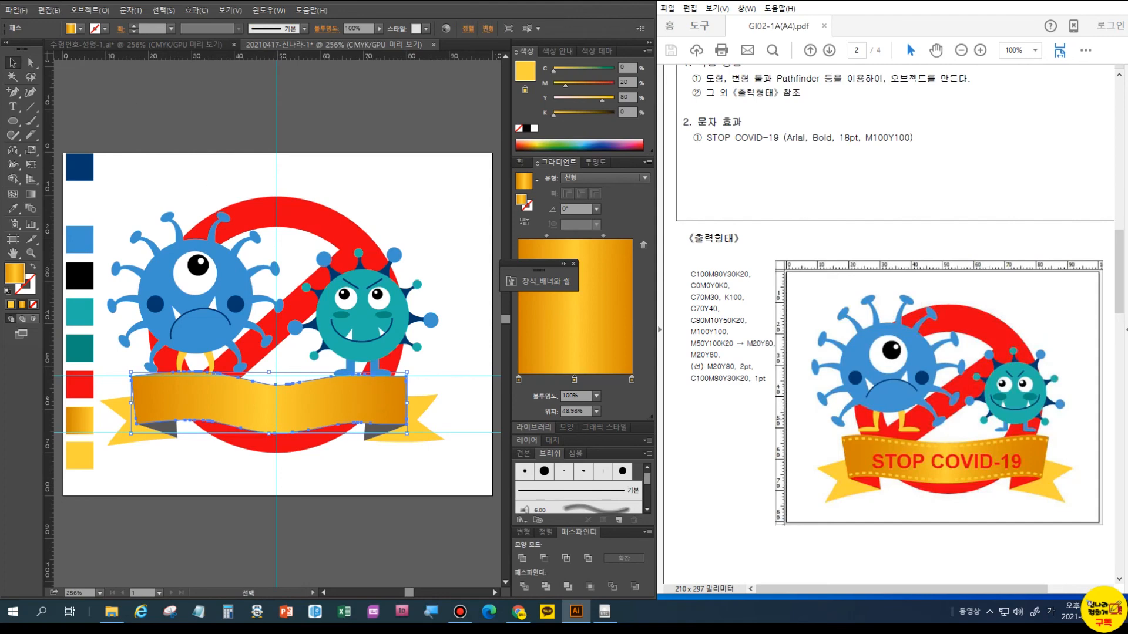
Create an inner copy of the banner's central band with Offset Path at -1 mm
left_click(85, 10)
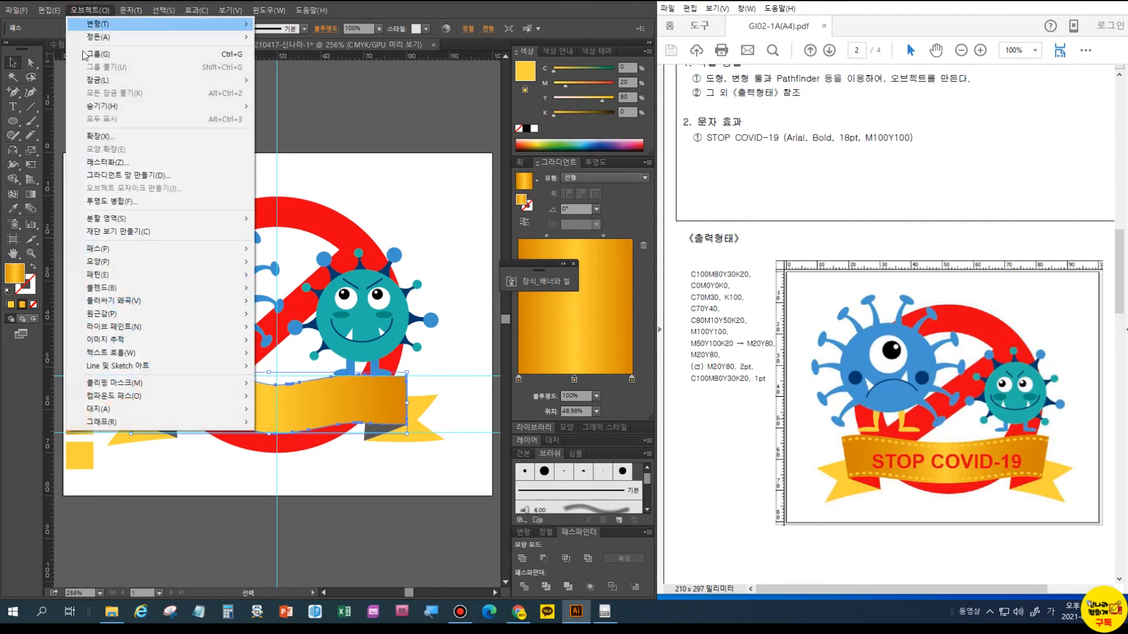
mouse_move(123, 251)
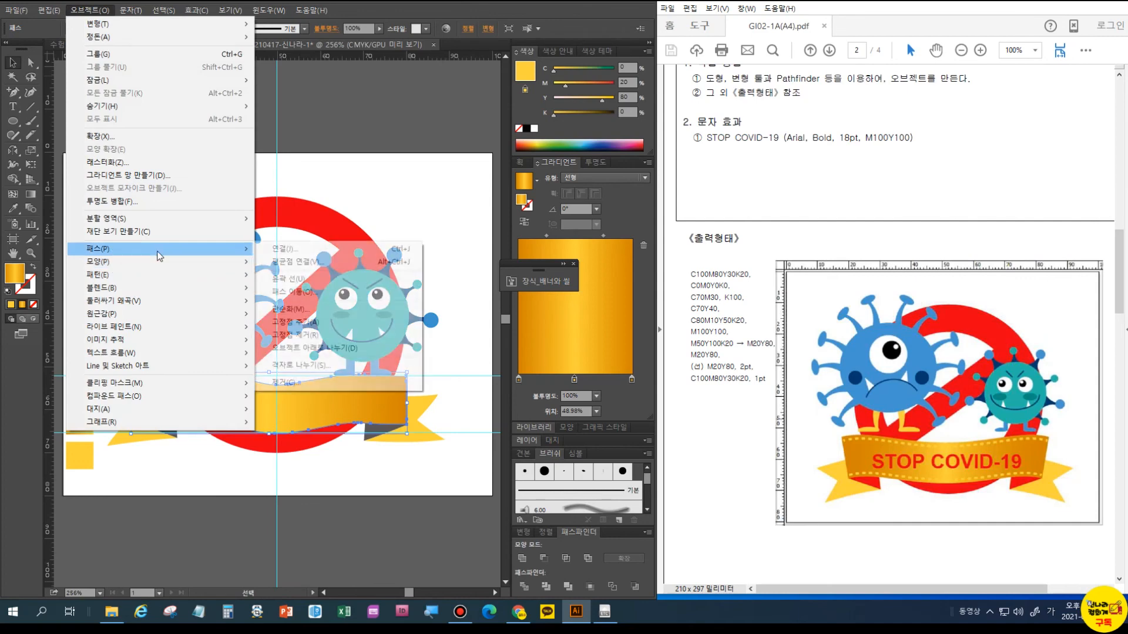
left_click(291, 291)
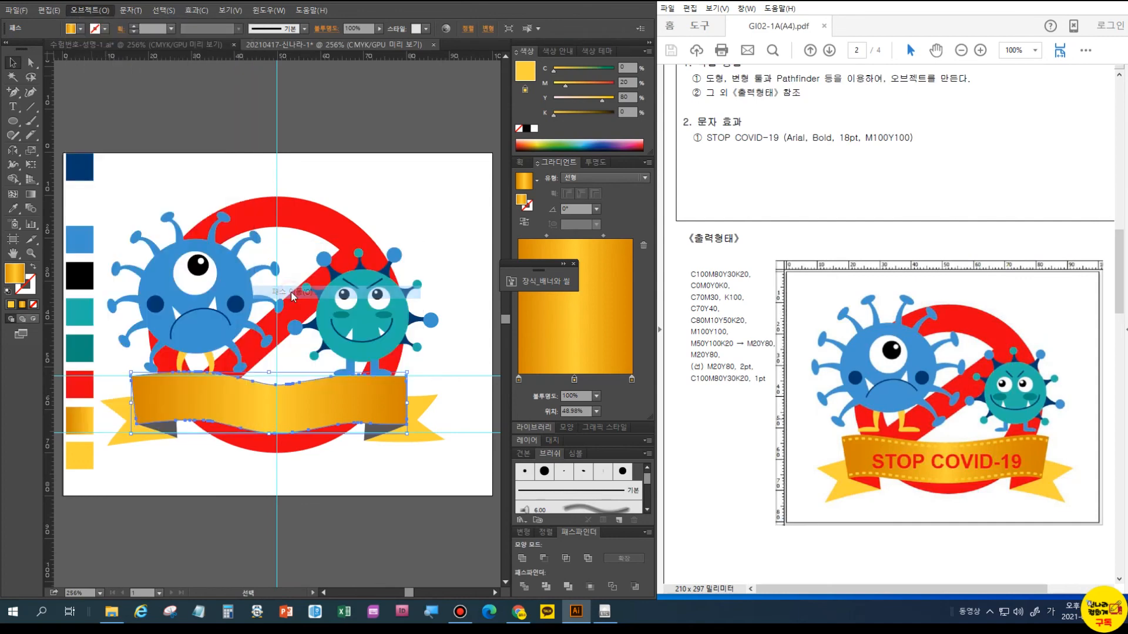
left_click_drag(554, 265, 488, 269)
type("-1")
left_click(504, 326)
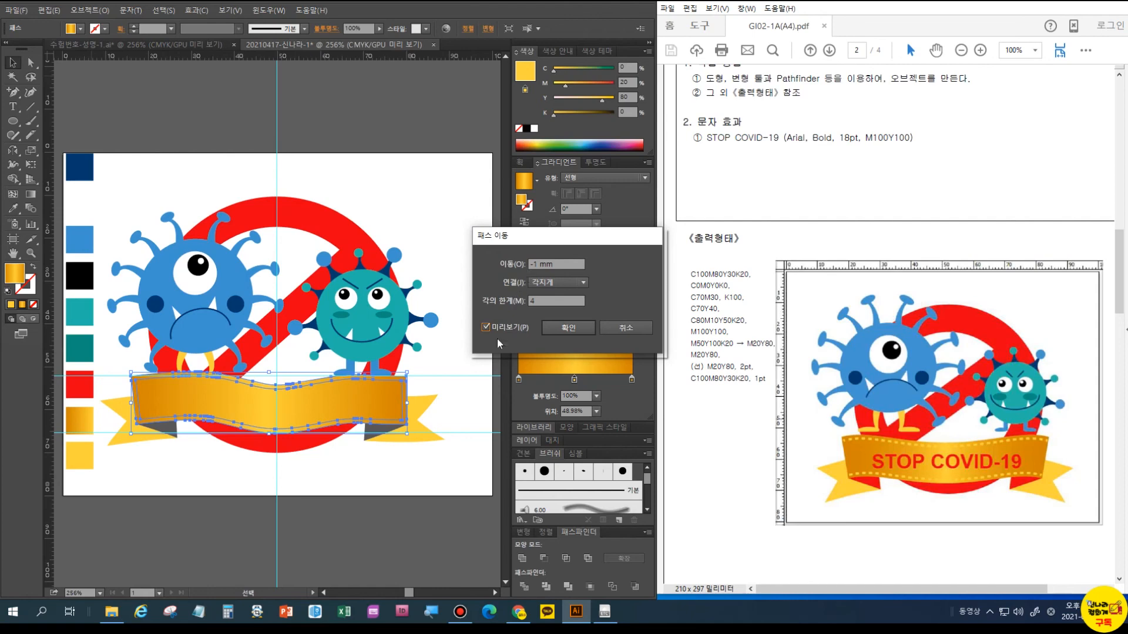
left_click(548, 327)
Swap the inner path's fill and stroke and try to set its gradient stroke to C0 M20 Y80
left_click(34, 270)
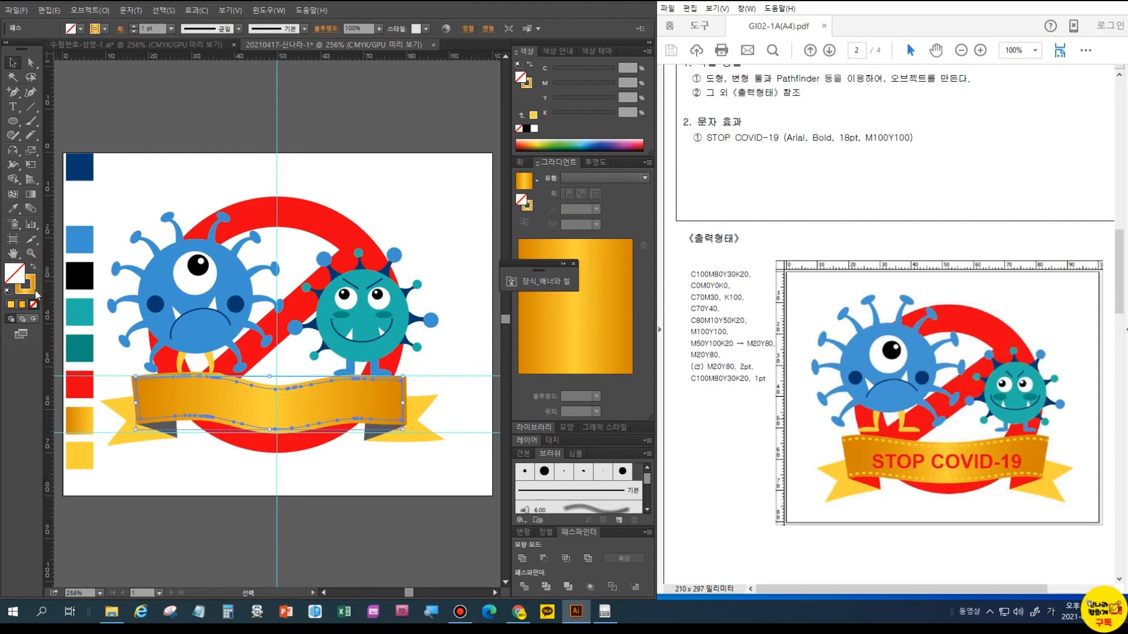
left_click(34, 289)
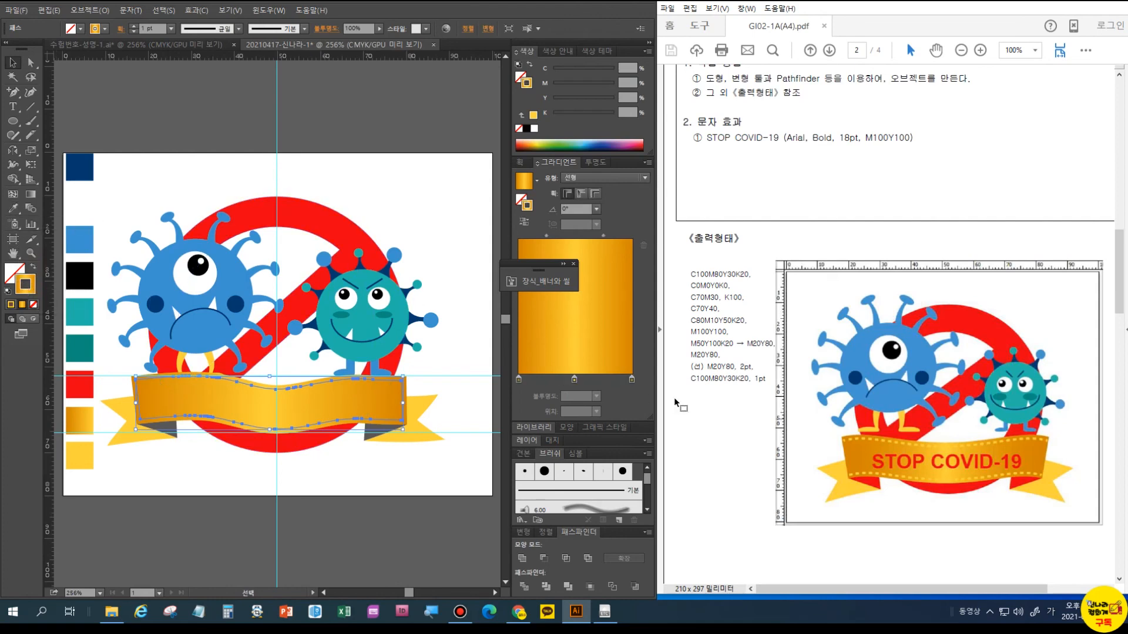
left_click(625, 82)
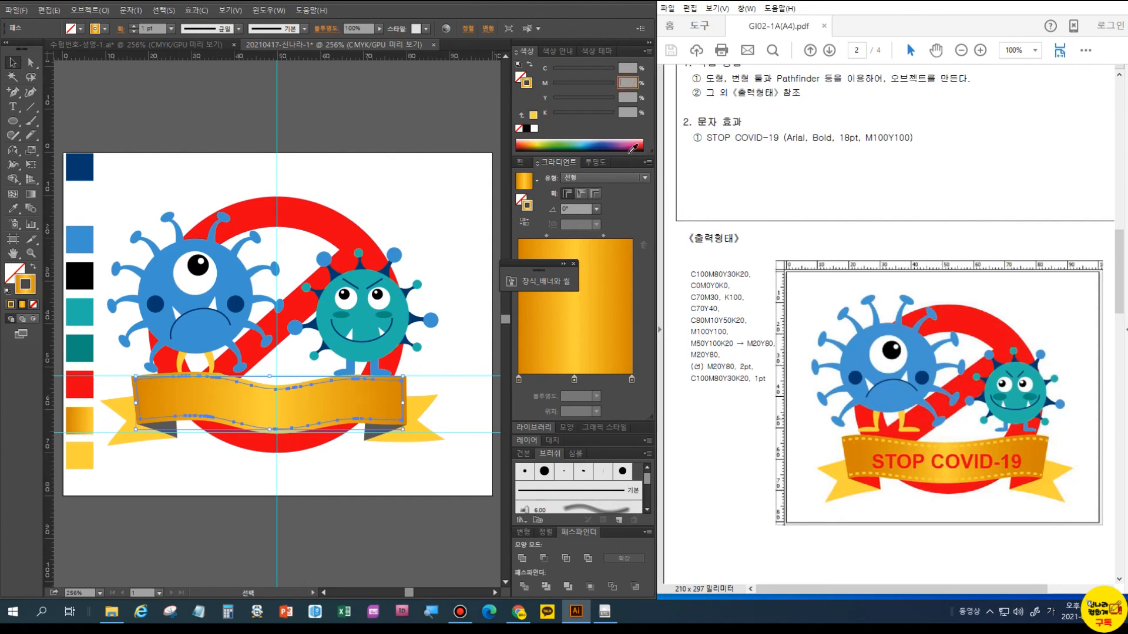
type("20")
key("Tab")
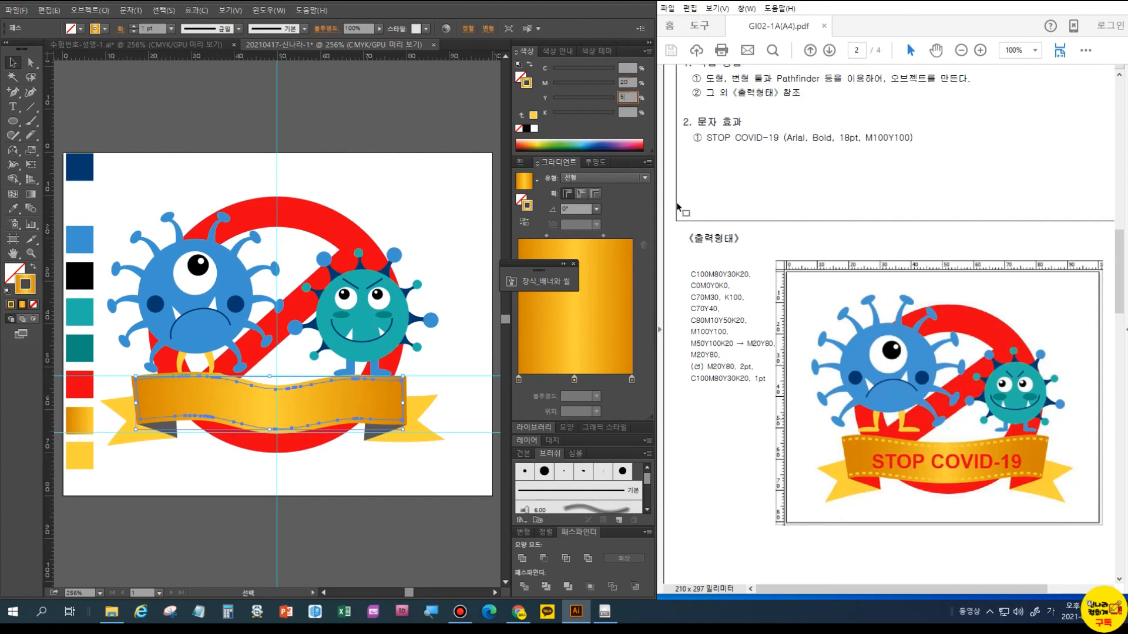
type("80")
key("Tab")
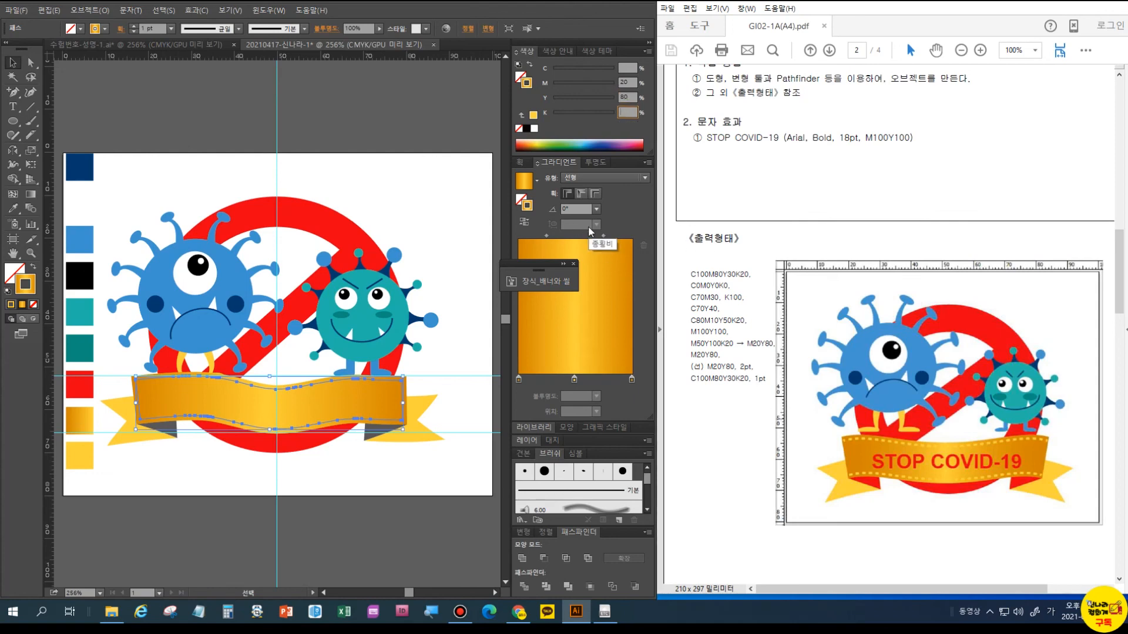
key("Return")
left_click(629, 67)
type("0")
key("Tab")
key("Tab")
type("080")
key("Tab")
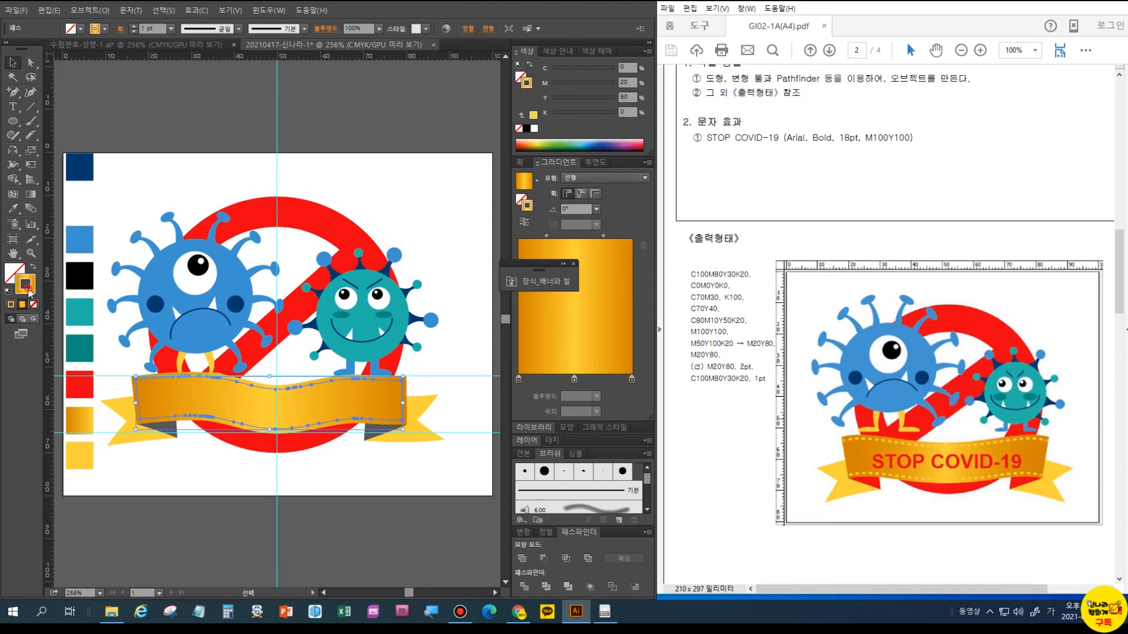
Reset the inner path to the default fill and stroke, and remove its fill
left_click(16, 275)
left_click(8, 290)
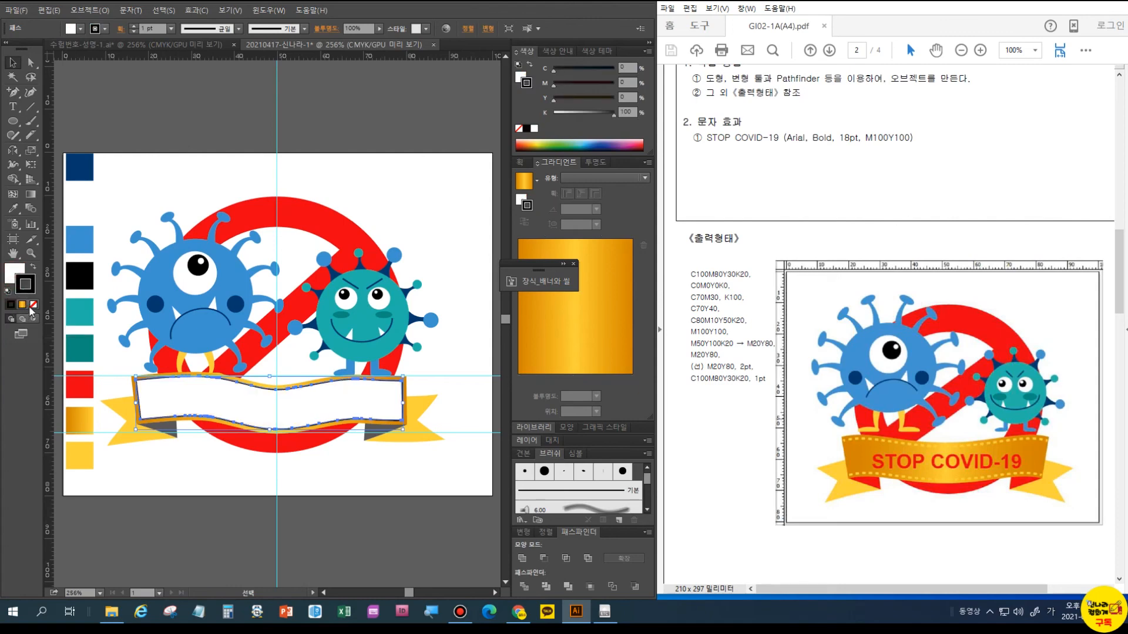
left_click(34, 304)
Set the inner path's stroke colour to C0 M20 Y80 K0
left_click(29, 290)
left_click_drag(630, 83, 596, 83)
type("2")
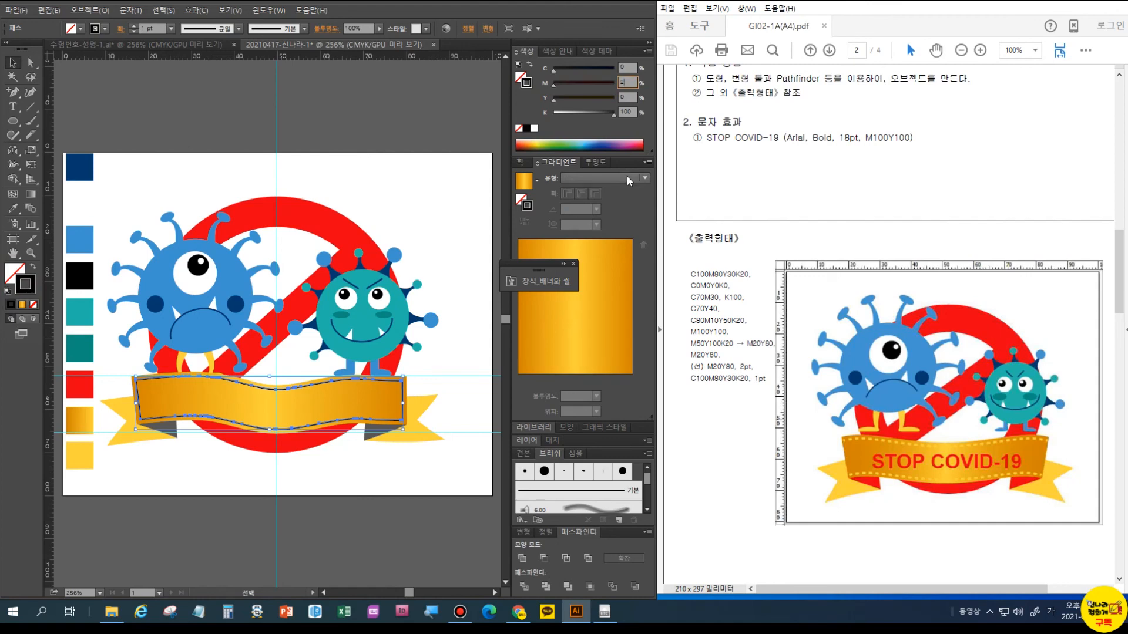
type("0")
key("Tab")
type("80")
key("Tab")
type("0")
key("Return")
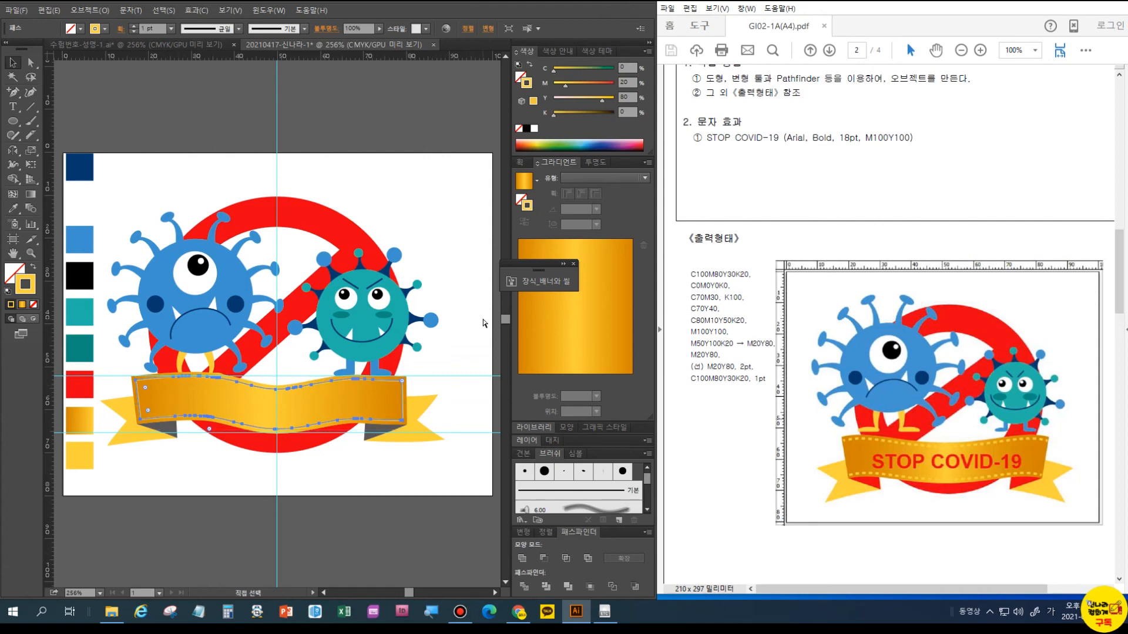
Give the inner path a 2 pt dashed stroke with 3 pt dashes, and deselect it
key("ctrl+F10")
left_click(550, 175)
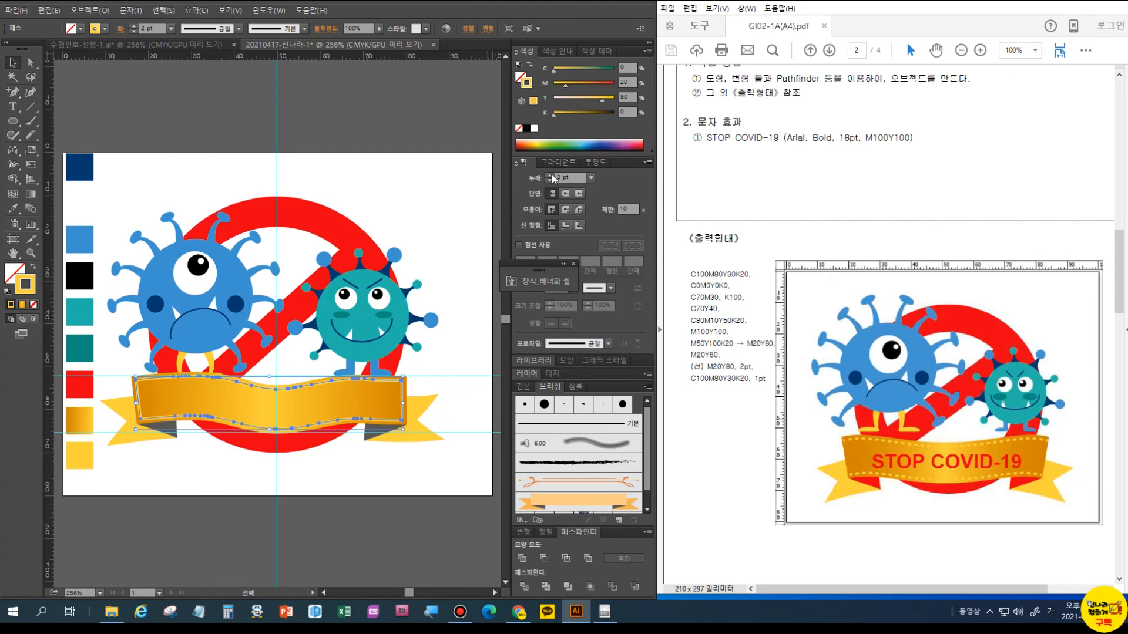
left_click(520, 245)
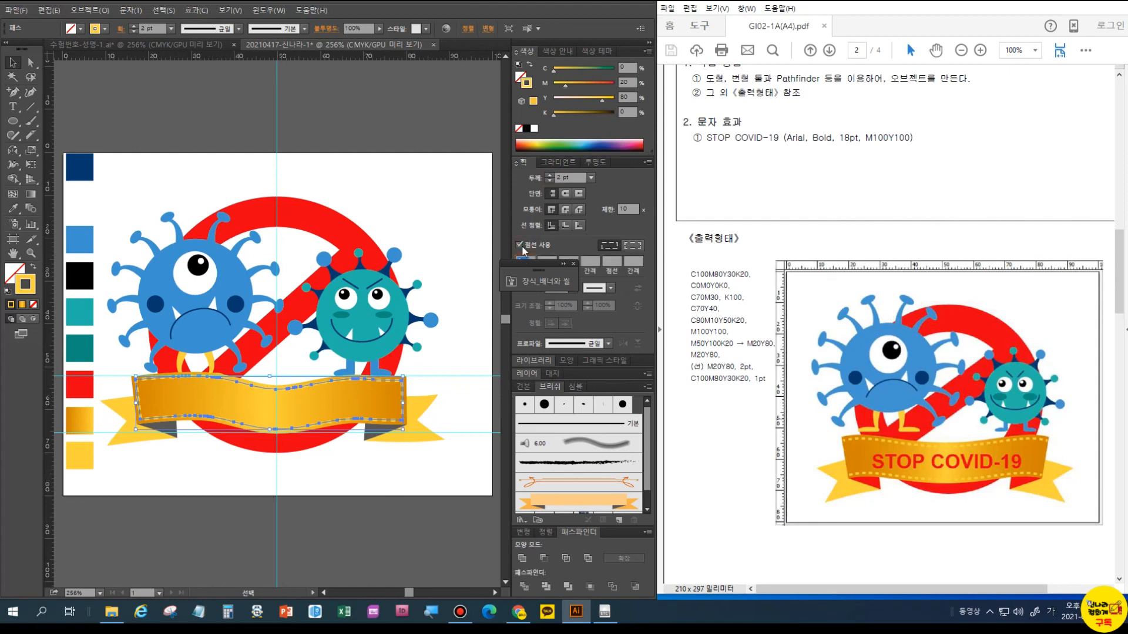
left_click(572, 265)
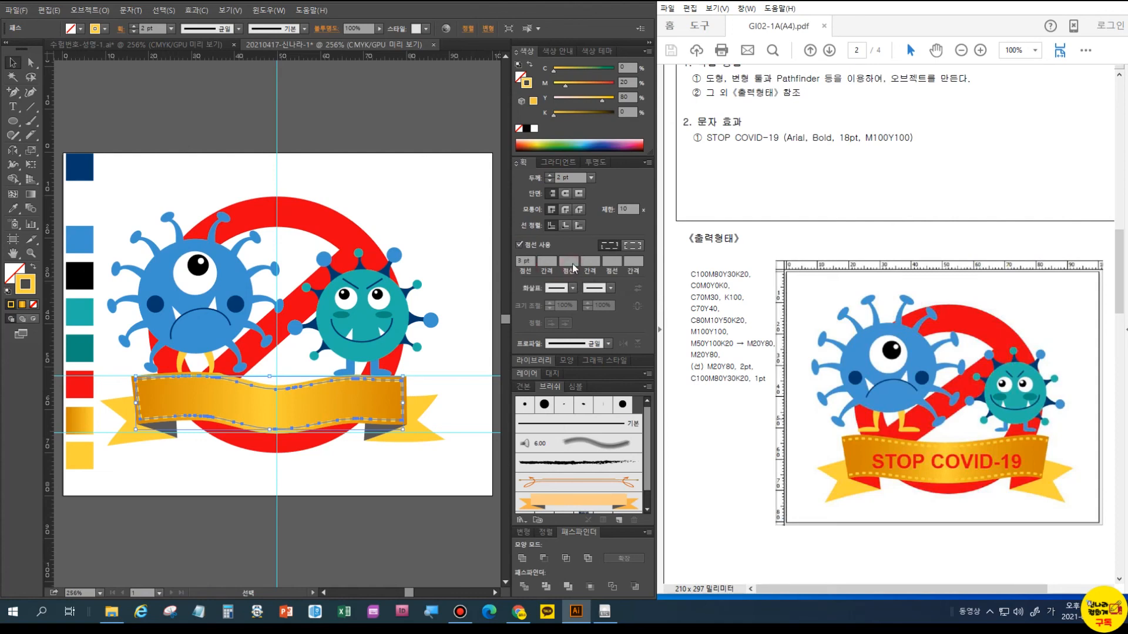
key("ctrl+plus")
key("ctrl+plus")
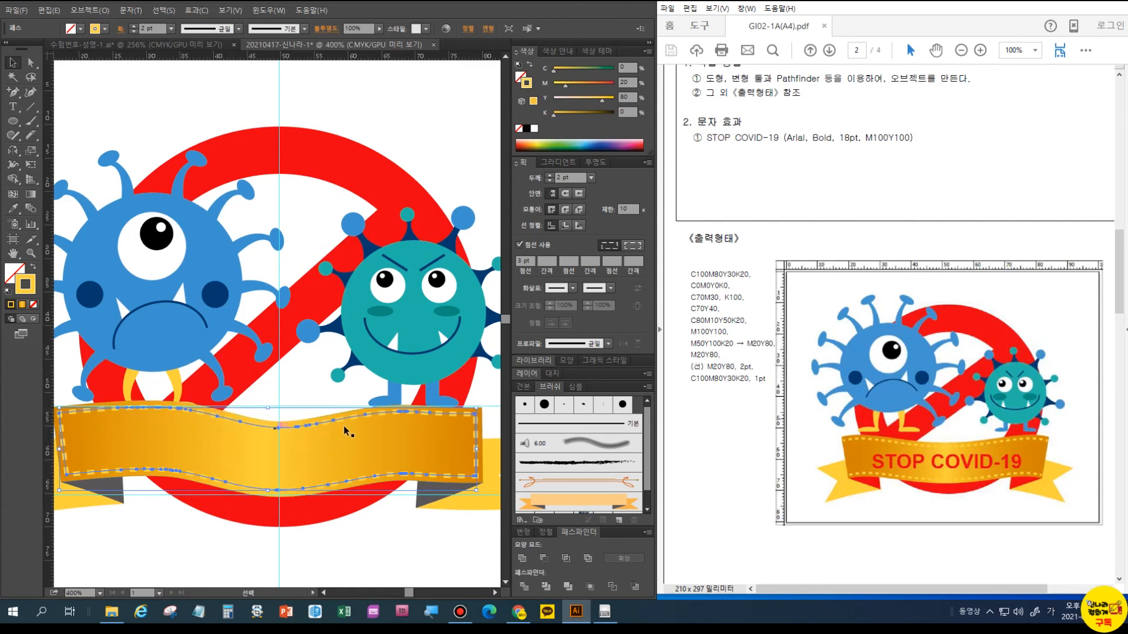
key("ctrl+0")
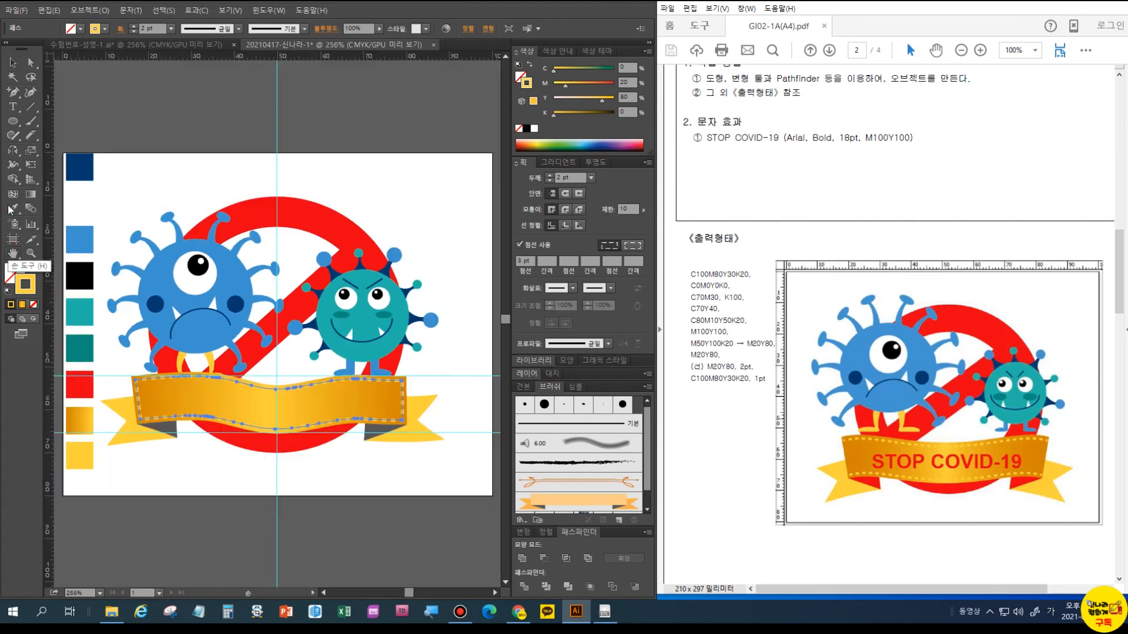
left_click(10, 64)
left_click(367, 171)
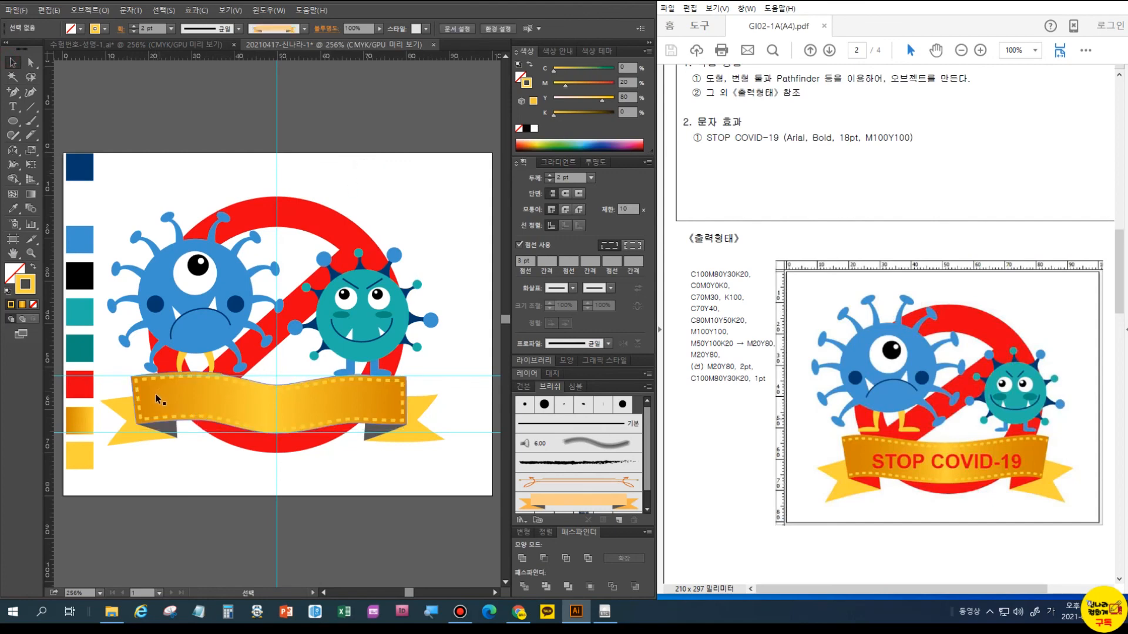
Add an anchor point on the short left side of the dashed path and delete it to open that side
left_click(137, 384)
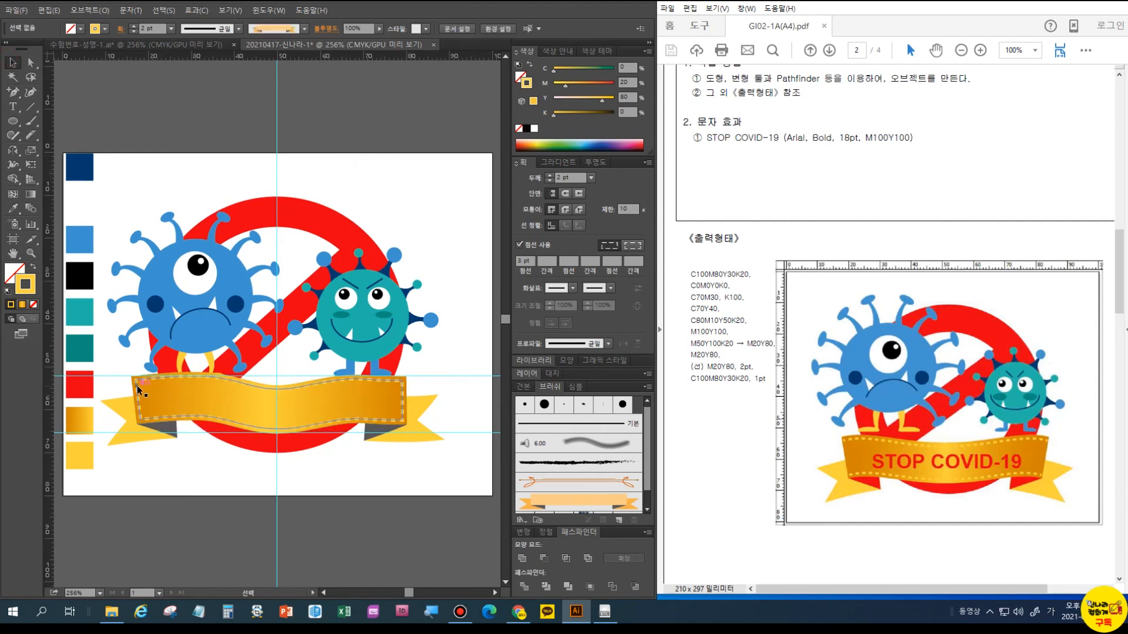
left_click(136, 379)
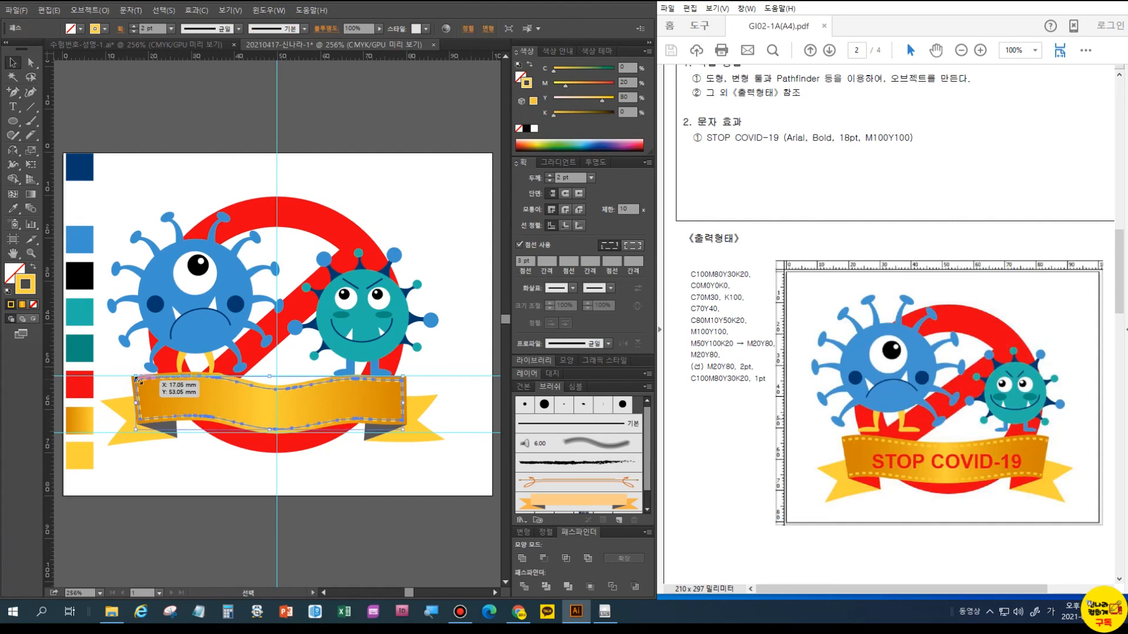
key("ctrl+plus")
key("ctrl+plus")
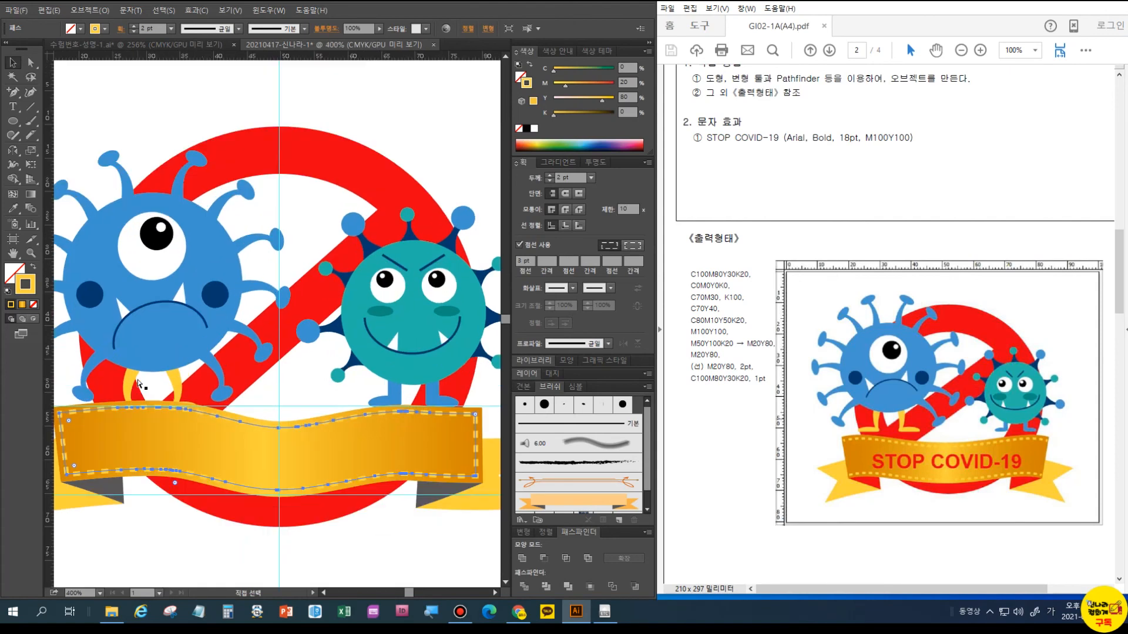
left_click(12, 93)
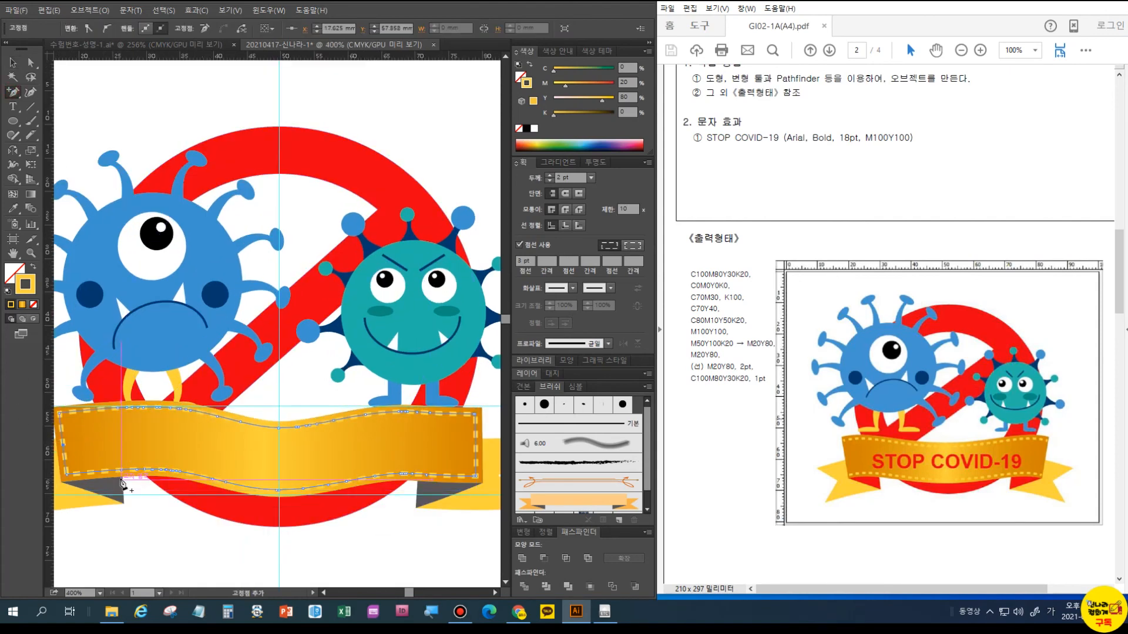
key("Delete")
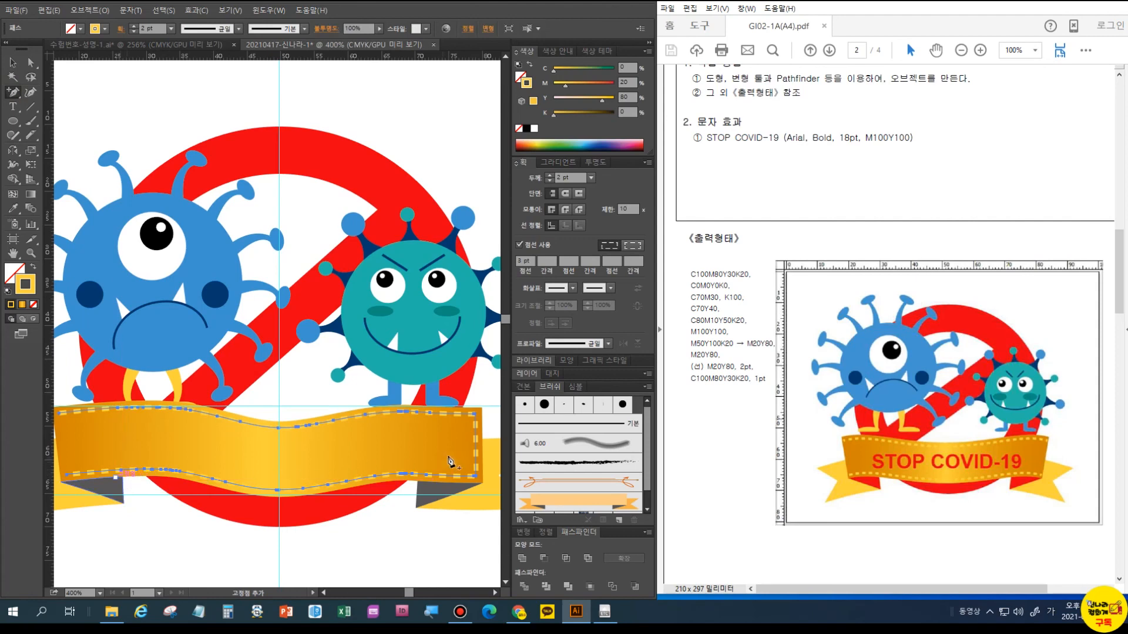
Add an anchor point on the short right side of the dashed path and delete it to open that side
left_click(483, 510)
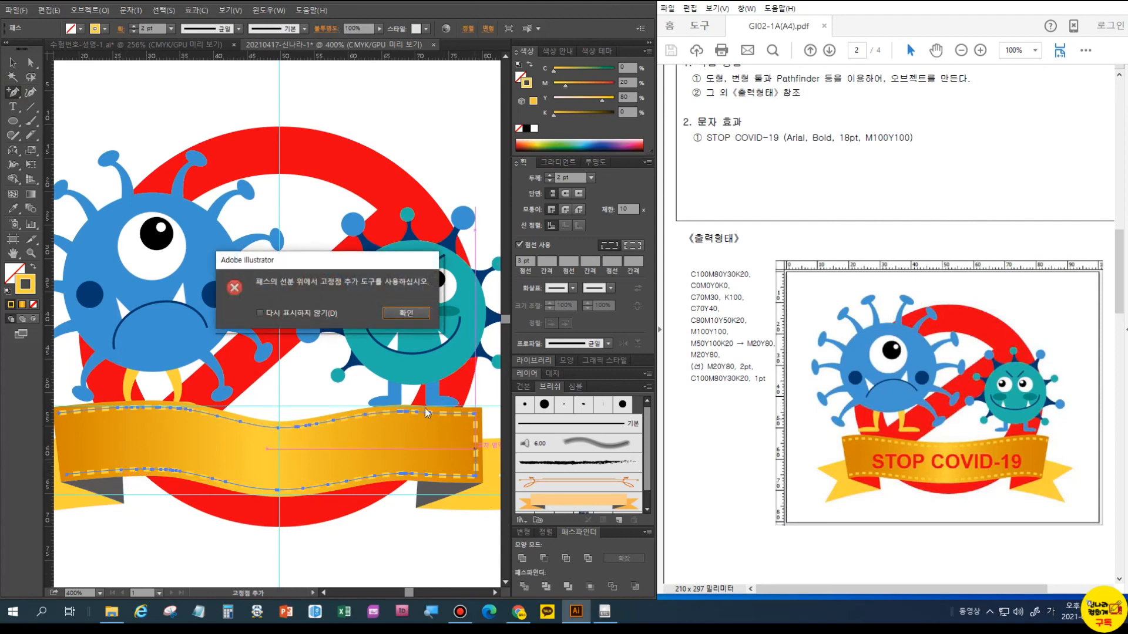
left_click(387, 316)
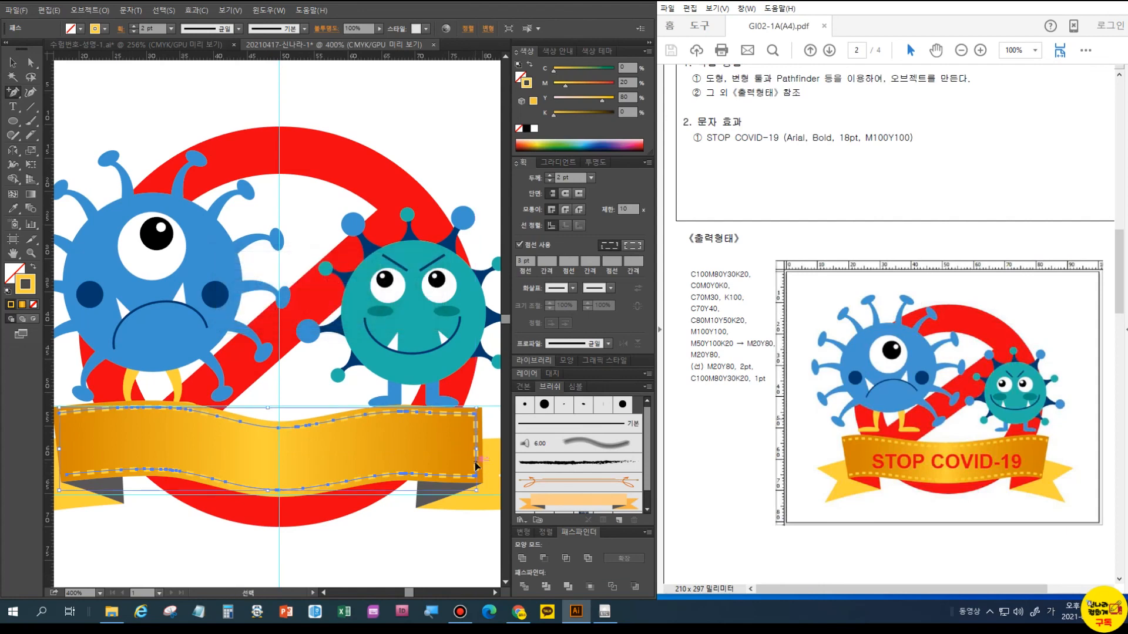
left_click(479, 464)
left_click(475, 438)
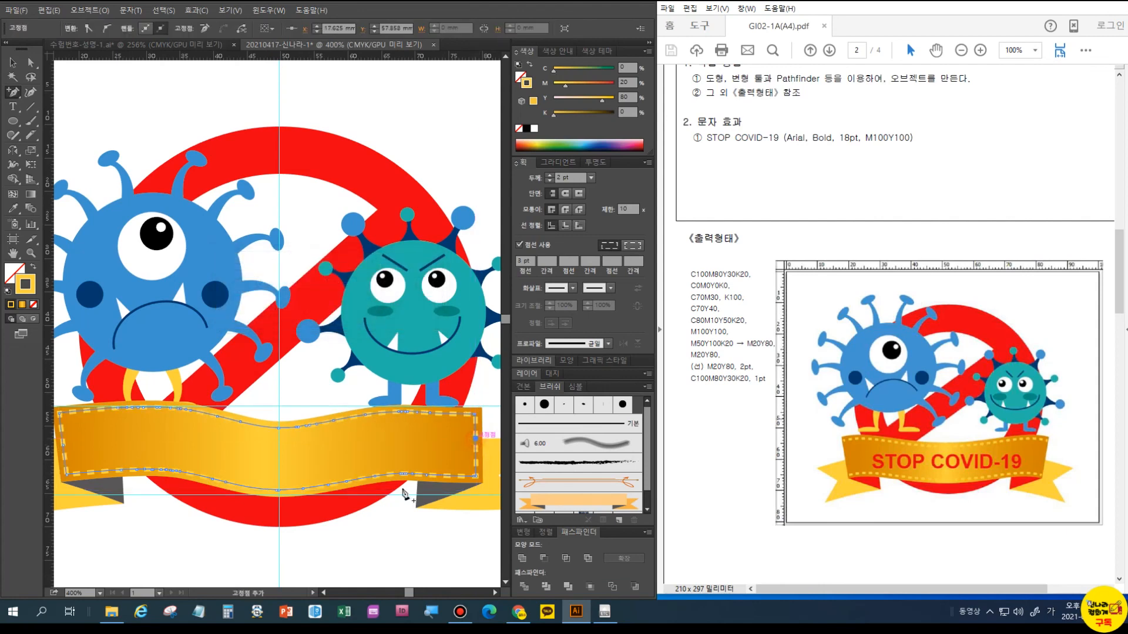
key("Delete")
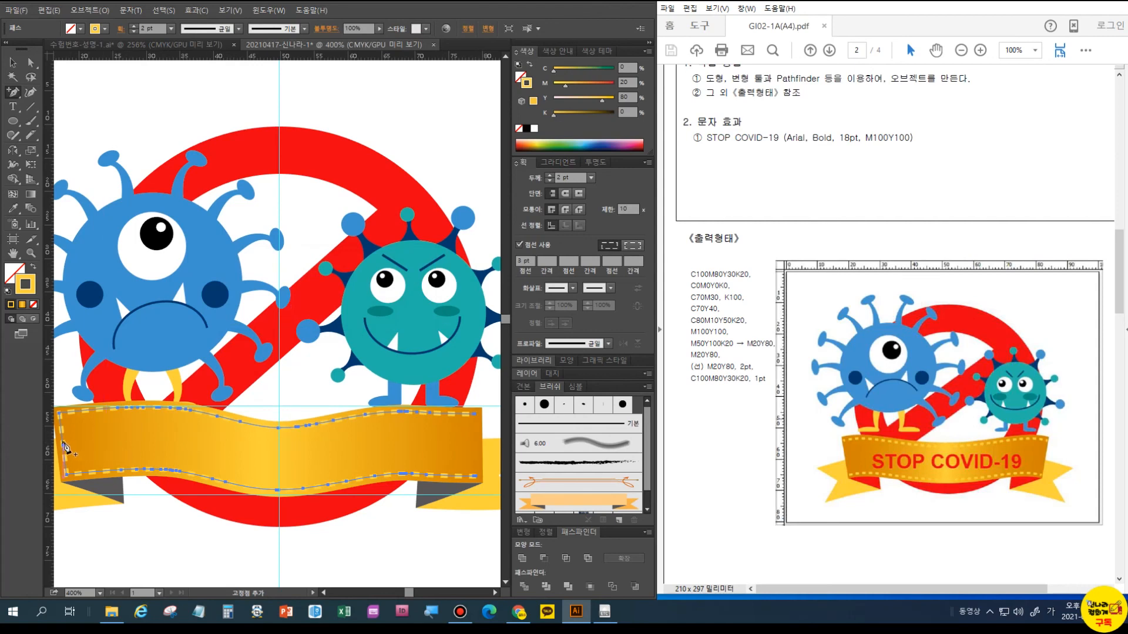
Delete the remaining dashed segment at the banner's left end, leaving only the upper and lower stitching lines
left_click(31, 63)
left_click(62, 447)
key("Delete")
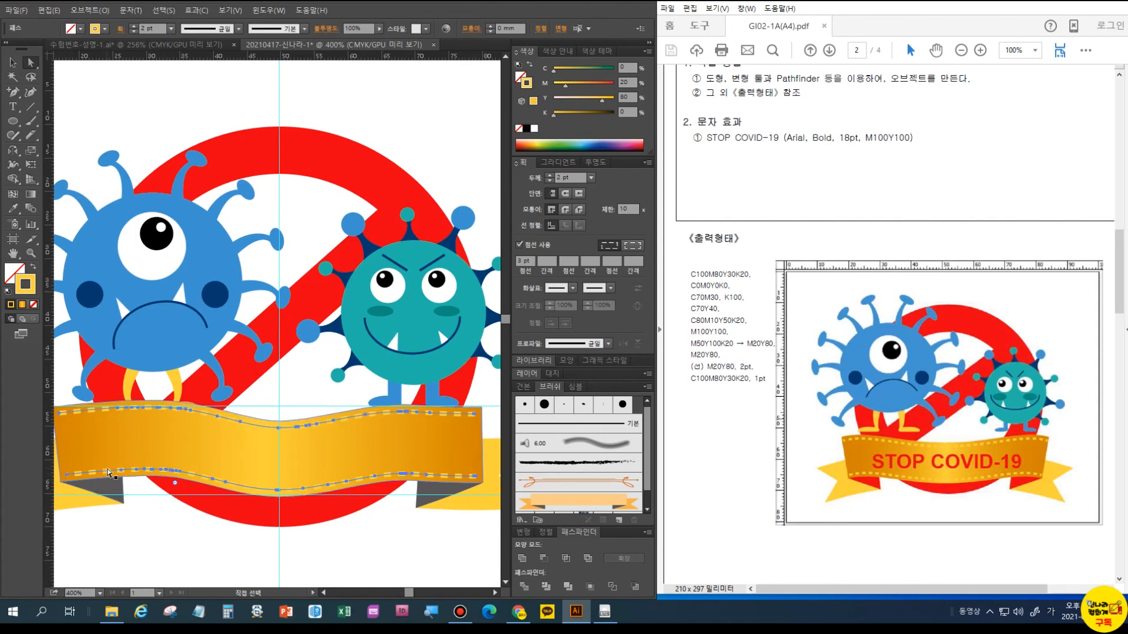
Save the document as an Adobe Illustrator (.AI) file in the GTQ documents folder, using the Illustrator CC version
left_click(13, 253)
double_click(15, 256)
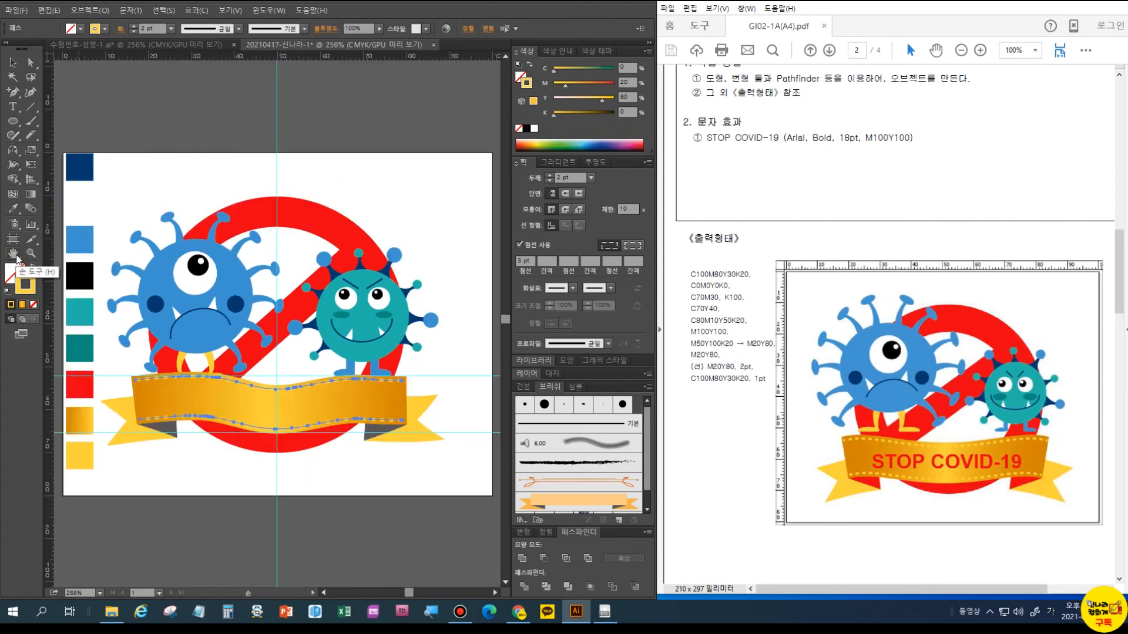
left_click(24, 11)
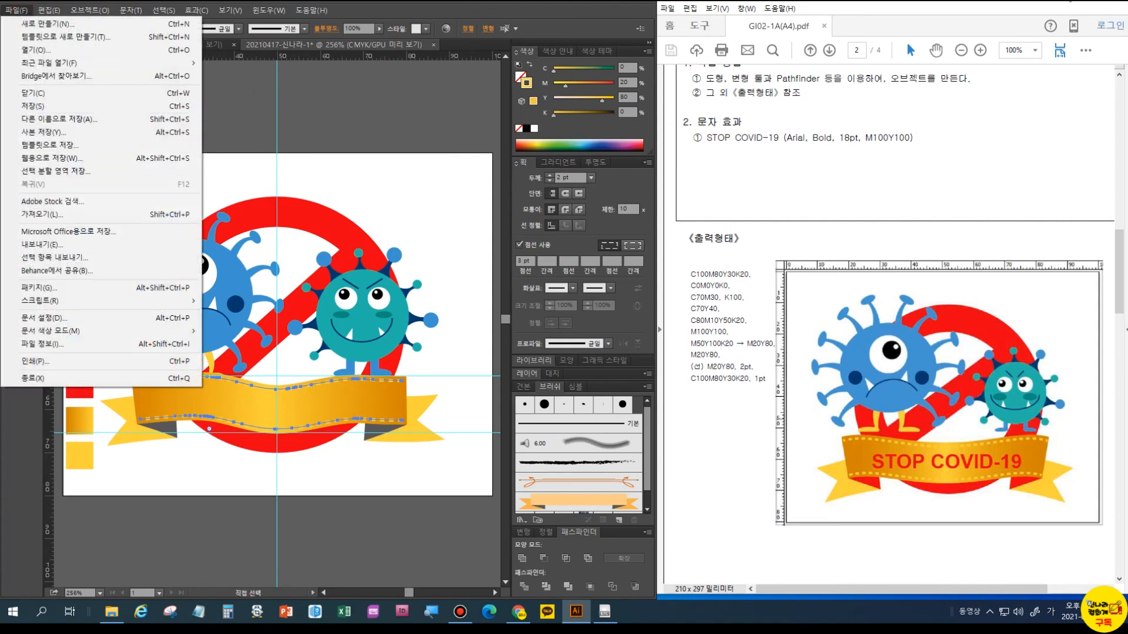
left_click(139, 120)
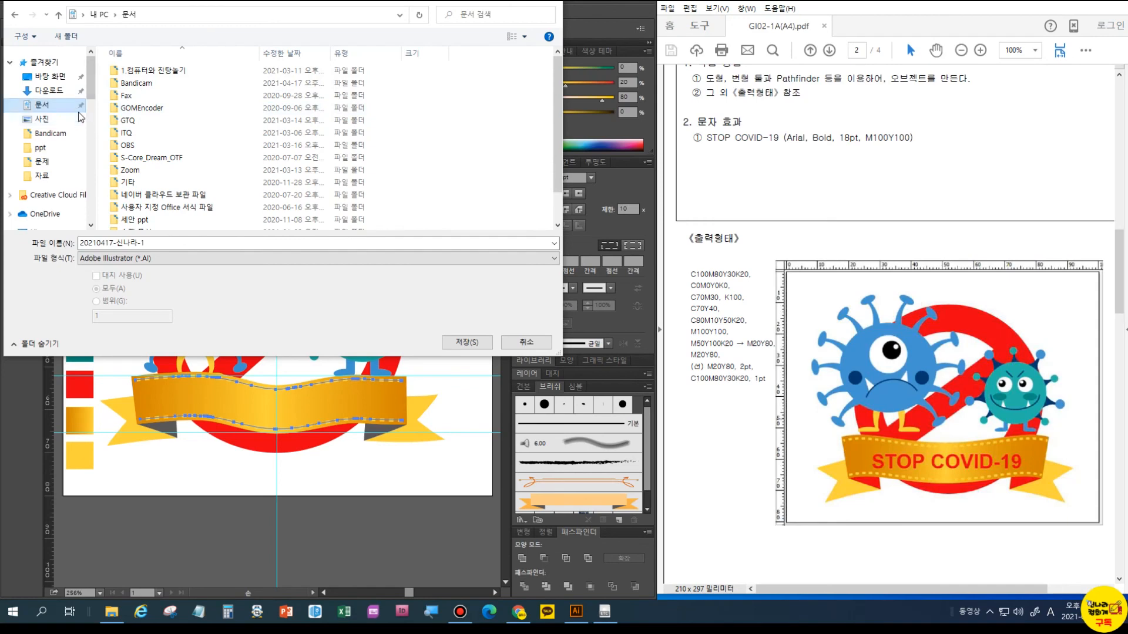
double_click(140, 122)
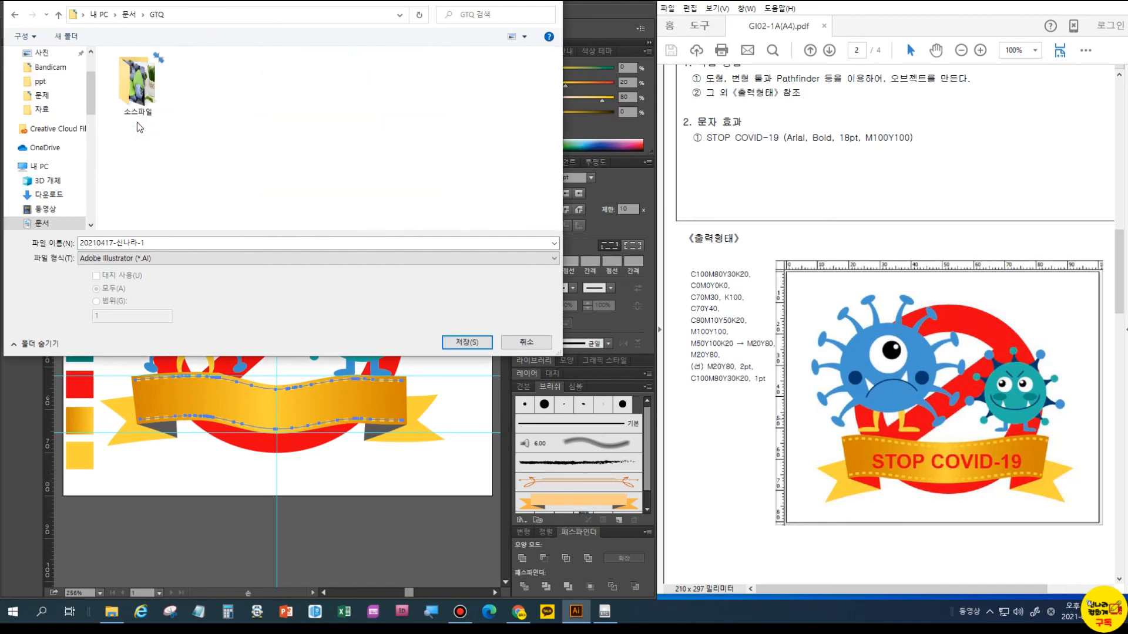
left_click(467, 342)
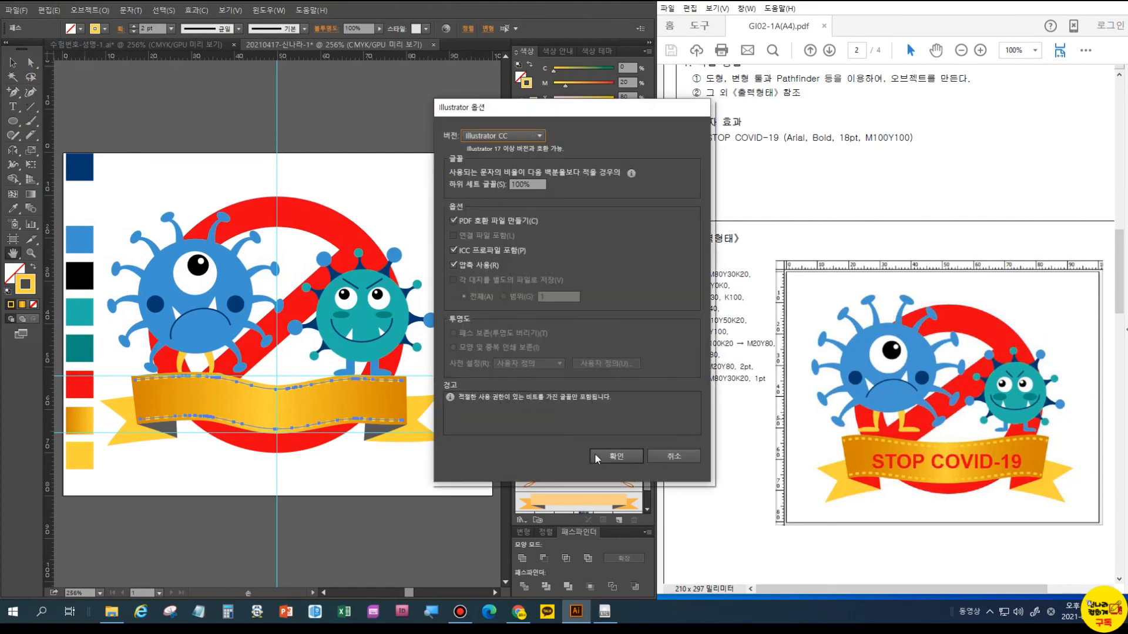
left_click(596, 458)
Create the point text "STOP COVID-19" in the empty area above the illustration
left_click(13, 106)
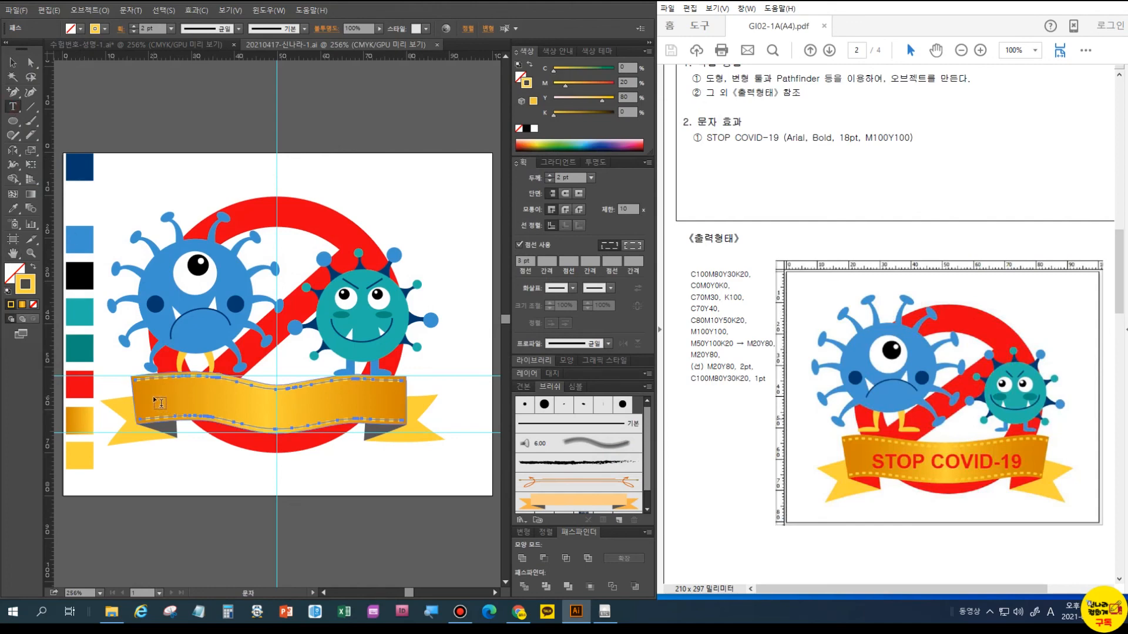
left_click(203, 171)
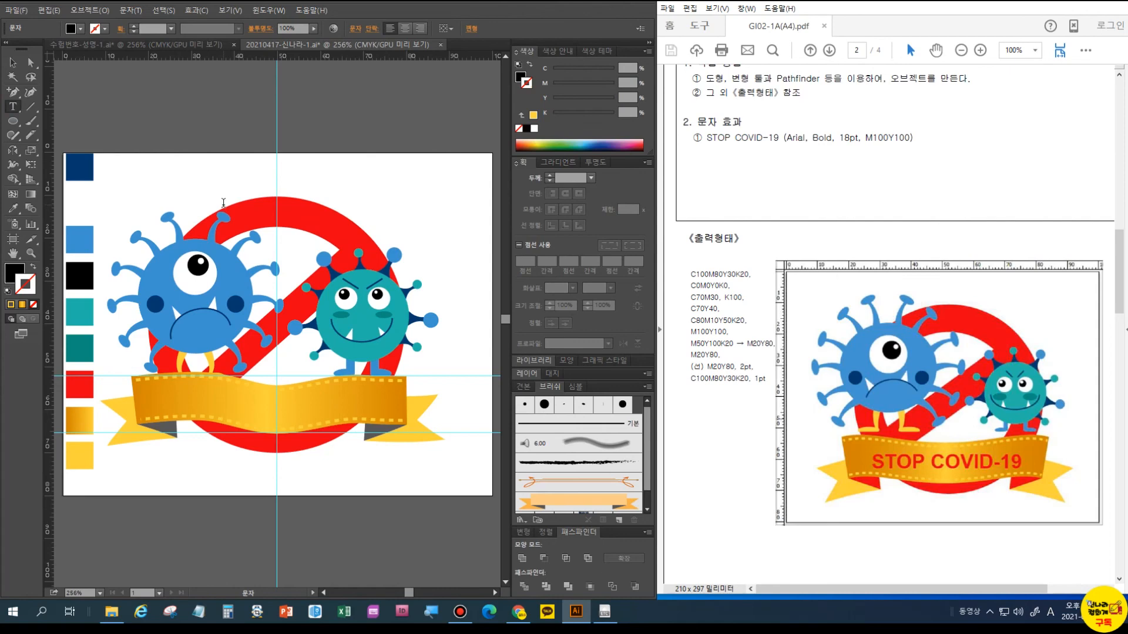
type("St")
key("BackSpace")
key("BackSpace")
type("SO")
type("TOP")
type(" COVID")
type("-19")
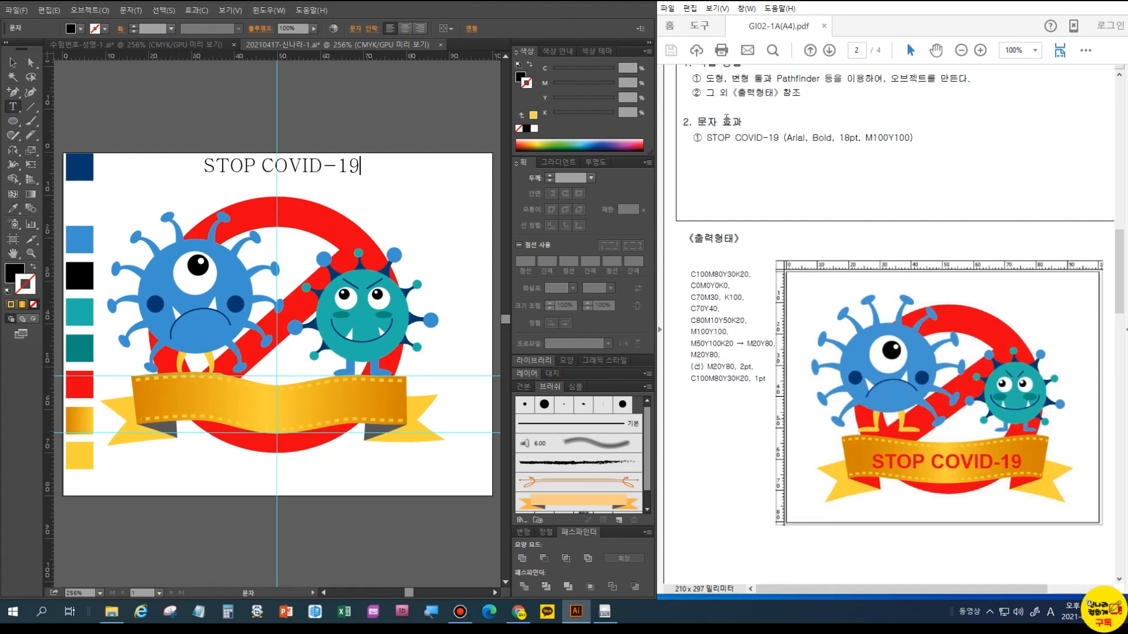
Format the STOP COVID-19 text in Arial Bold at 18 pt
triple_click(229, 165)
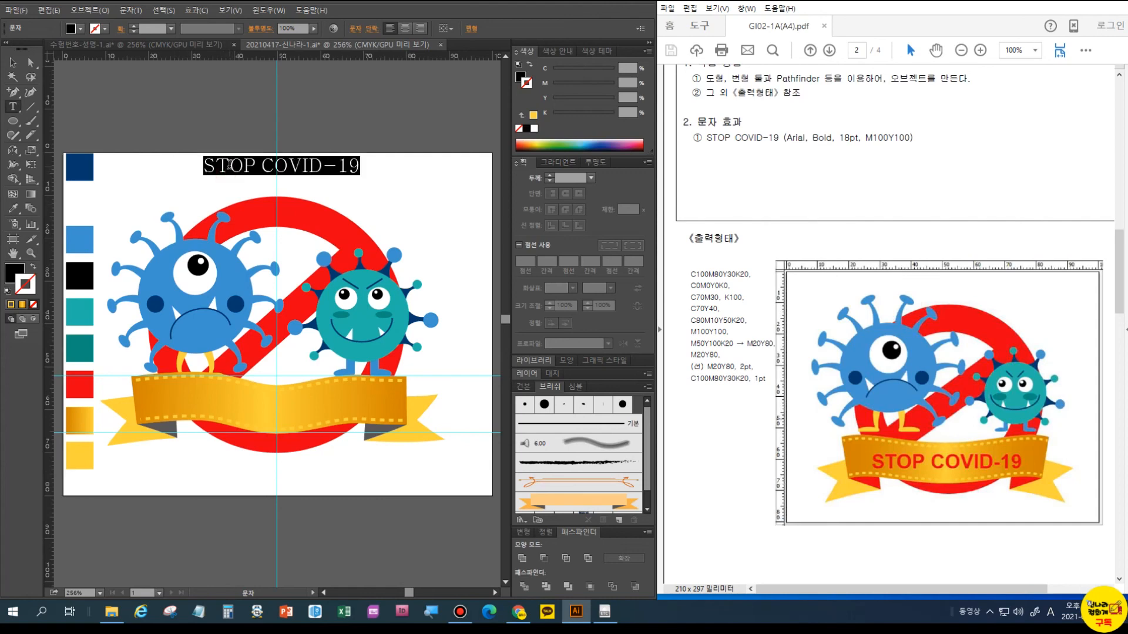
key("ctrl+t")
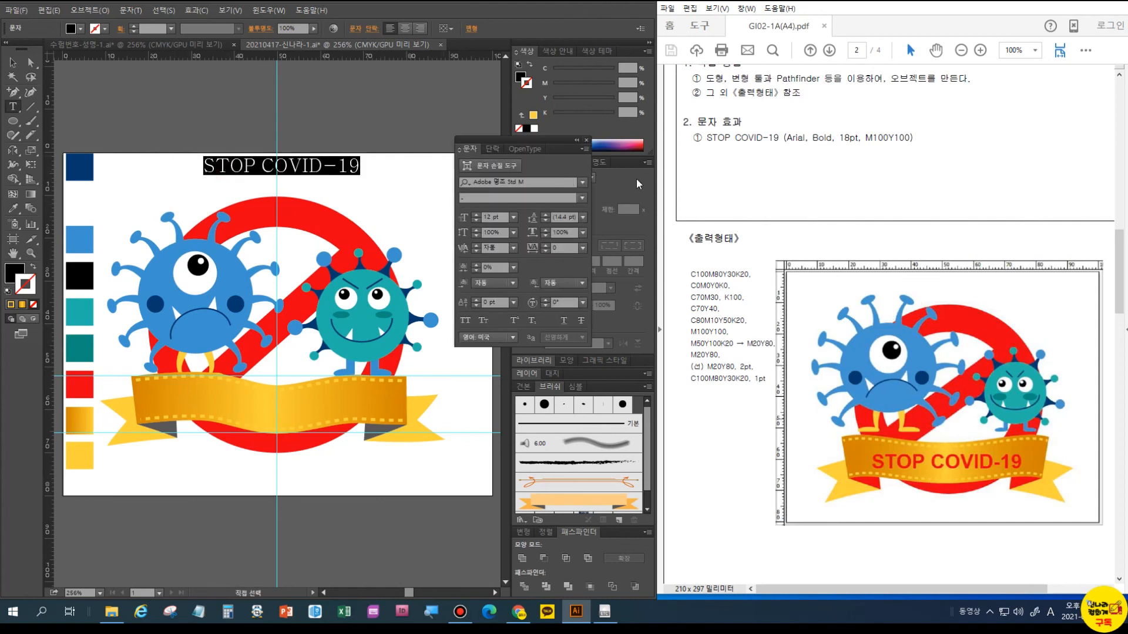
left_click(556, 179)
type("A")
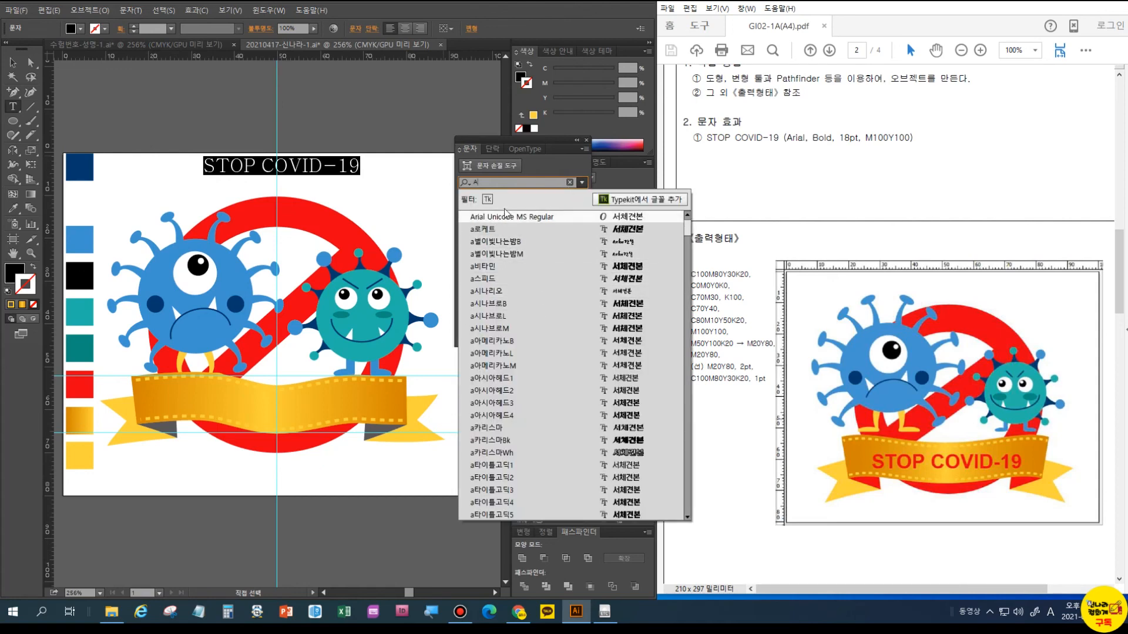
type("R")
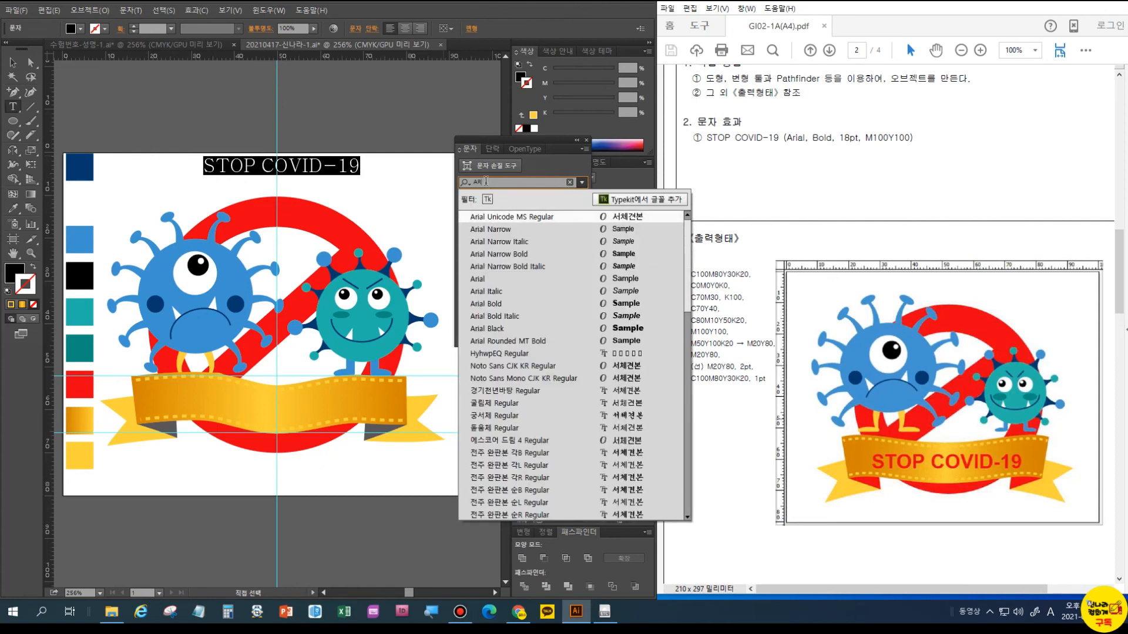
left_click(498, 303)
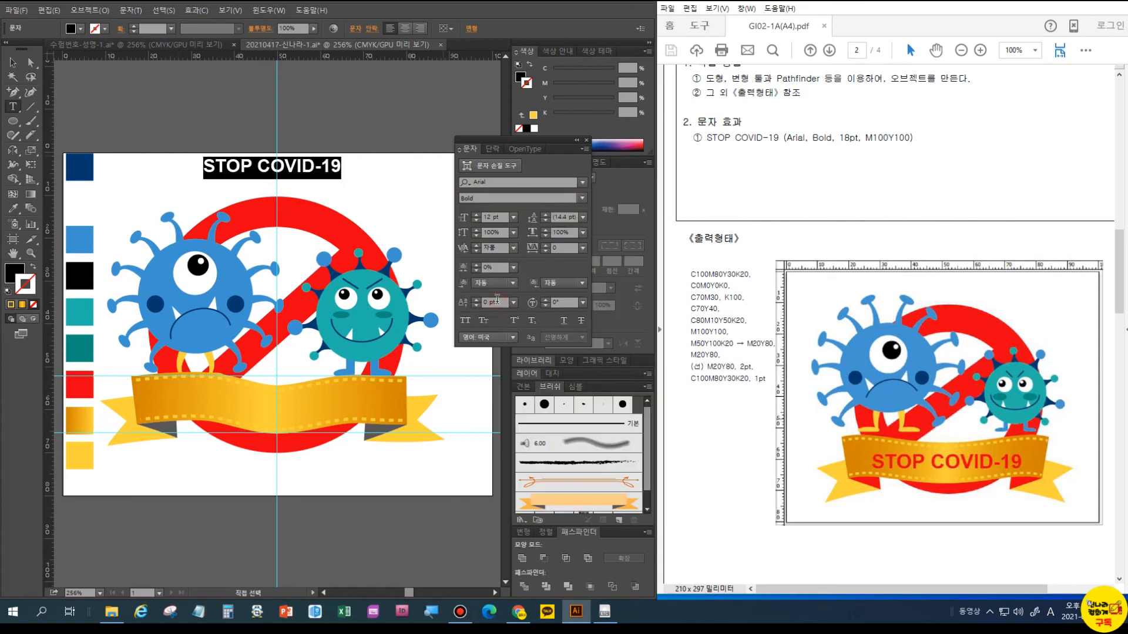
left_click(476, 214)
left_click(476, 214)
left_click(476, 214)
left_click(475, 215)
left_click(476, 214)
left_click(475, 214)
Give the STOP COVID-19 text a C0 M100 Y100 K0 fill and no stroke
left_click(627, 82)
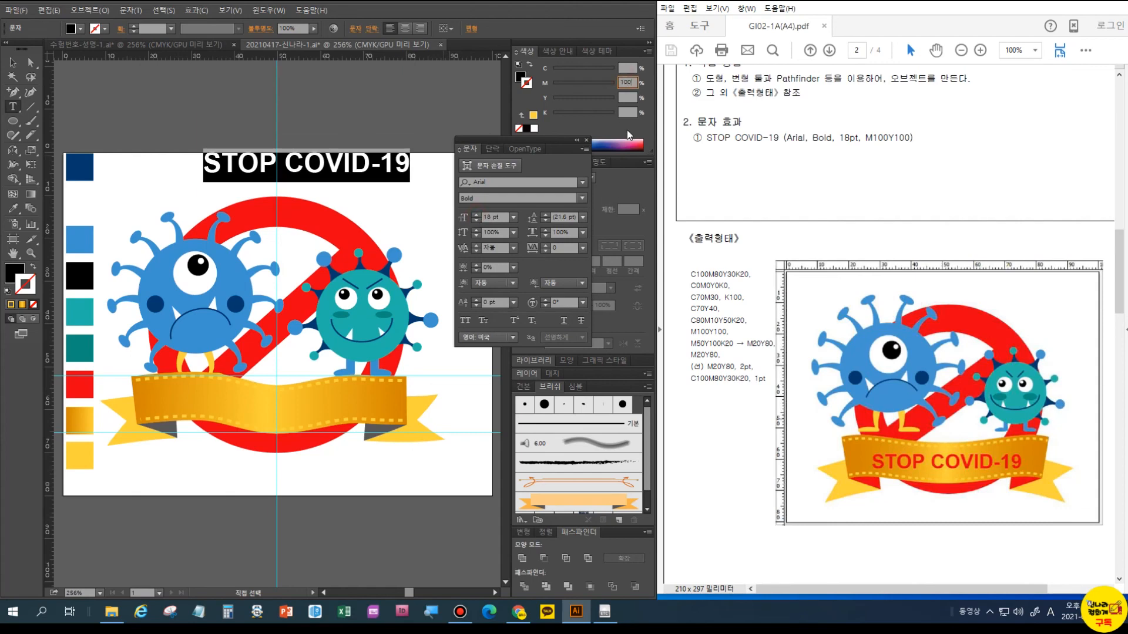
key("Tab")
type("100")
key("Tab")
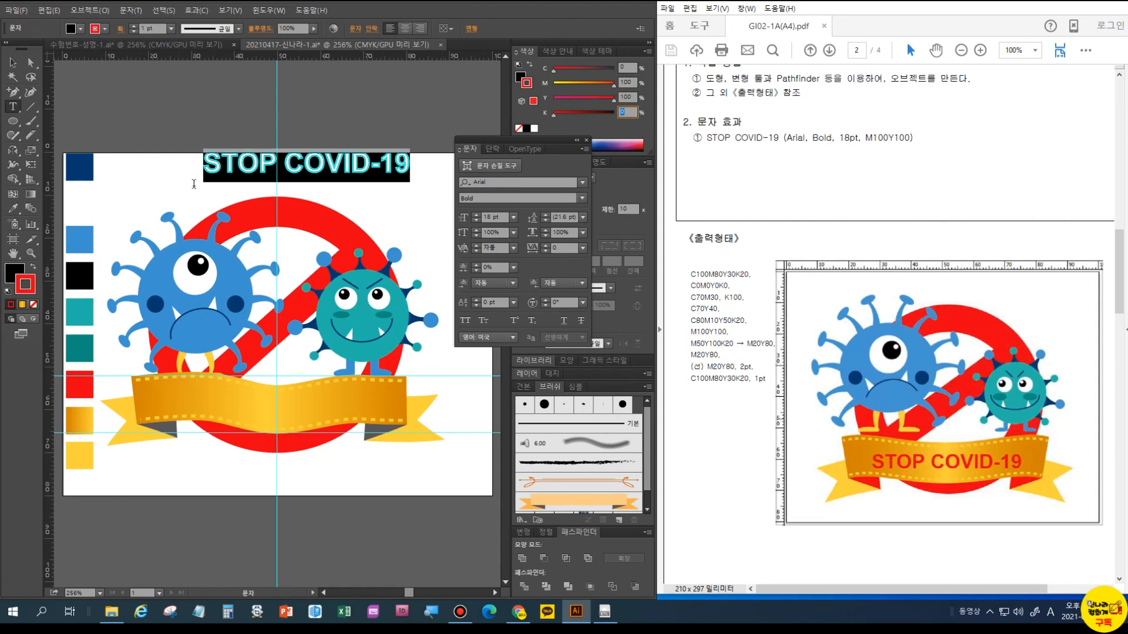
left_click(33, 268)
left_click(33, 304)
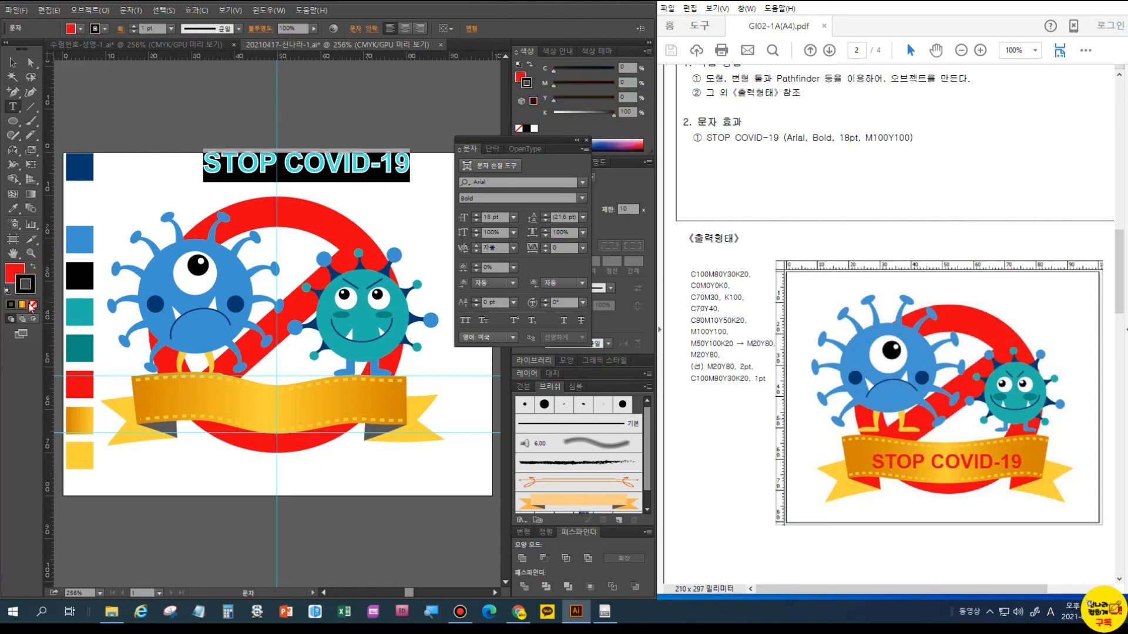
left_click(14, 273)
Move the STOP COVID-19 text onto the middle of the ribbon banner, deselect it, and close the character settings
left_click(13, 63)
left_click_drag(239, 169, 196, 399)
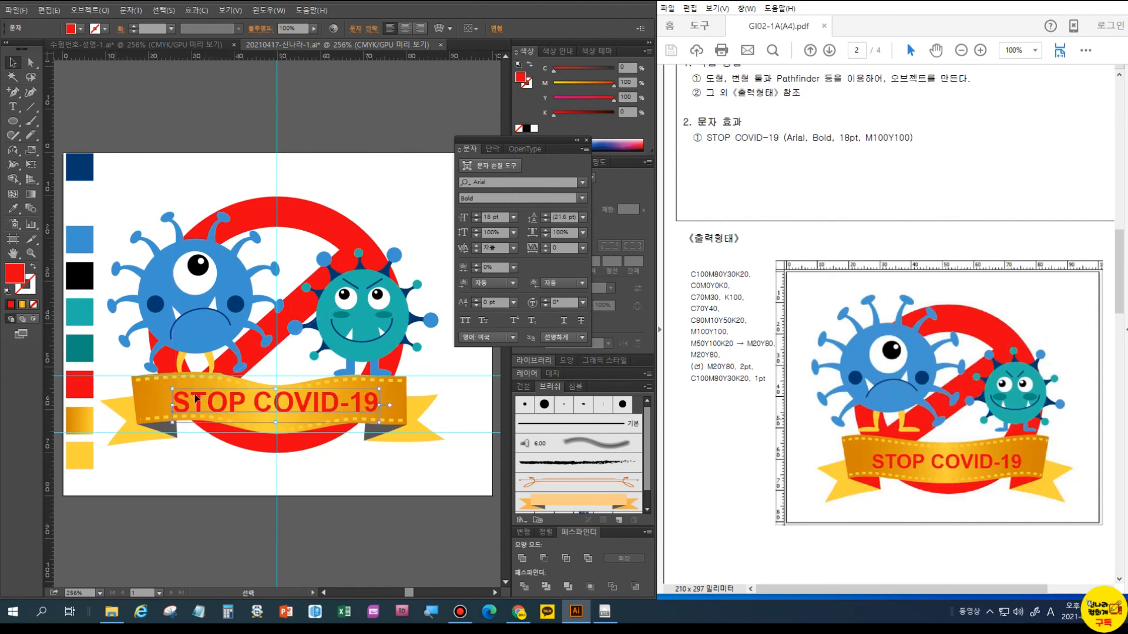
left_click(355, 495)
left_click(585, 140)
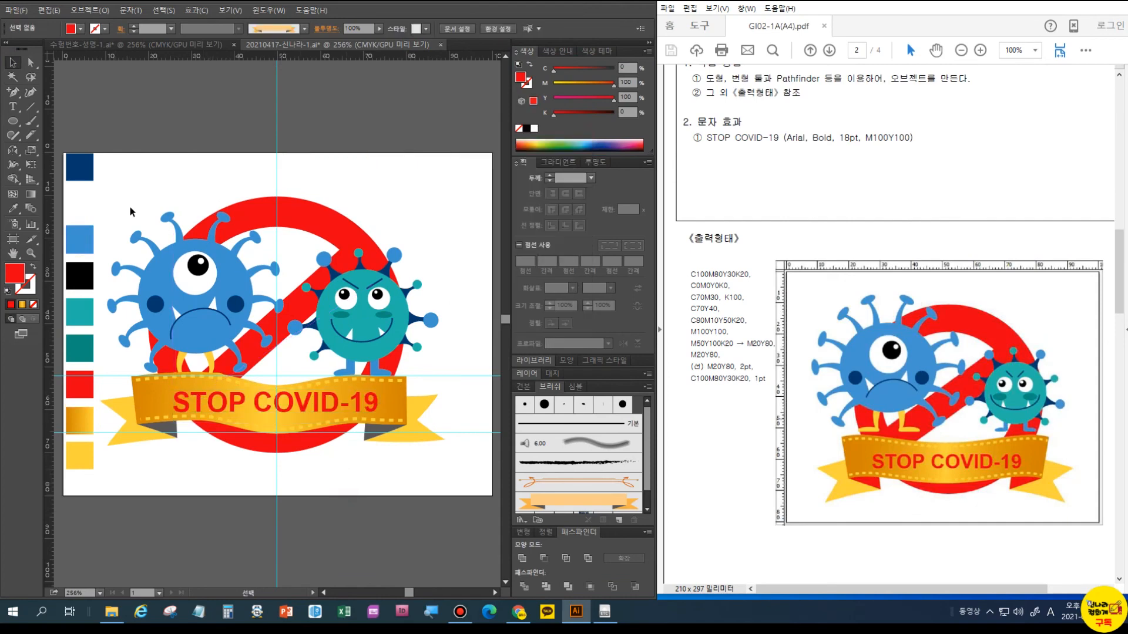
Delete the column of reference colour squares along the artboard's left edge
key("h")
key("v")
left_click_drag(55, 128, 101, 512)
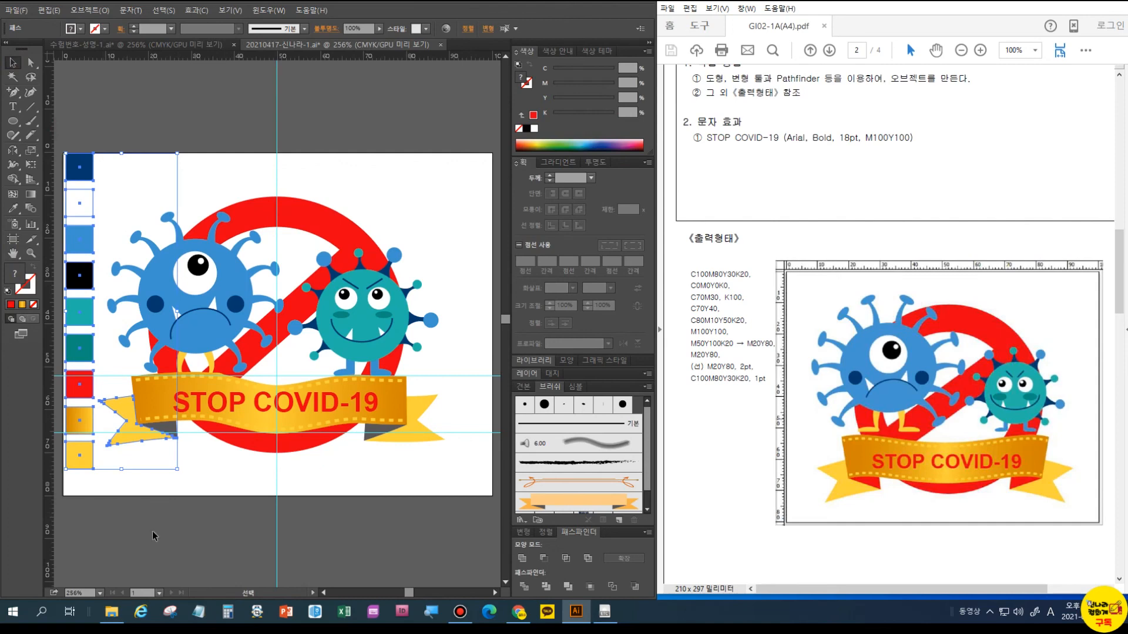
left_click(120, 478)
left_click_drag(68, 141, 85, 472)
key("Delete")
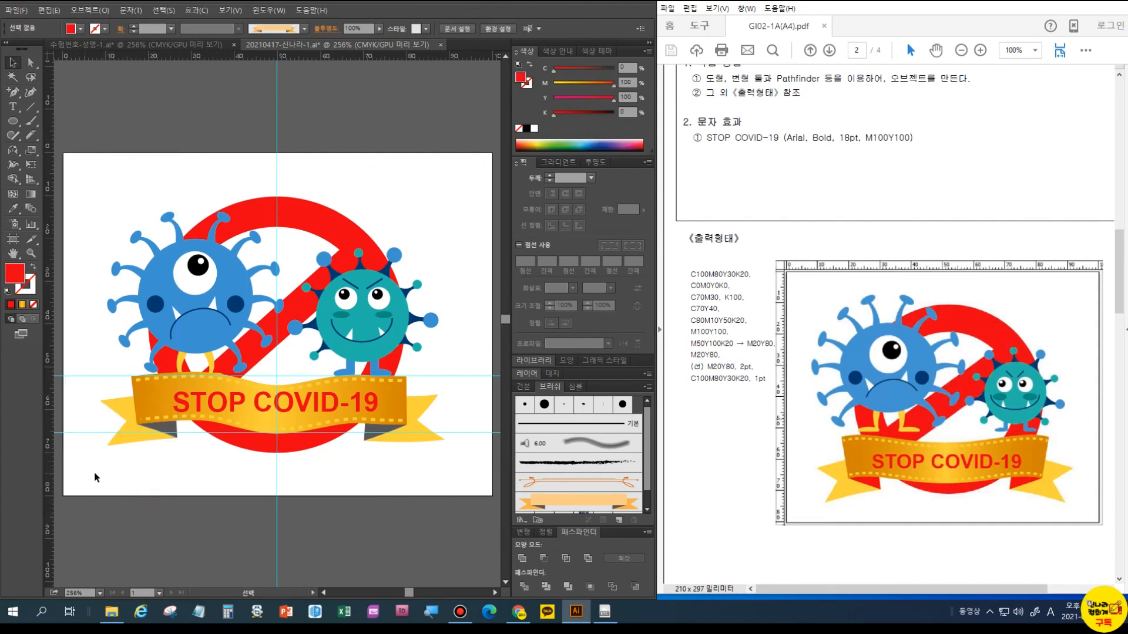
Clear all guides from the document and save the finished illustration
left_click(229, 10)
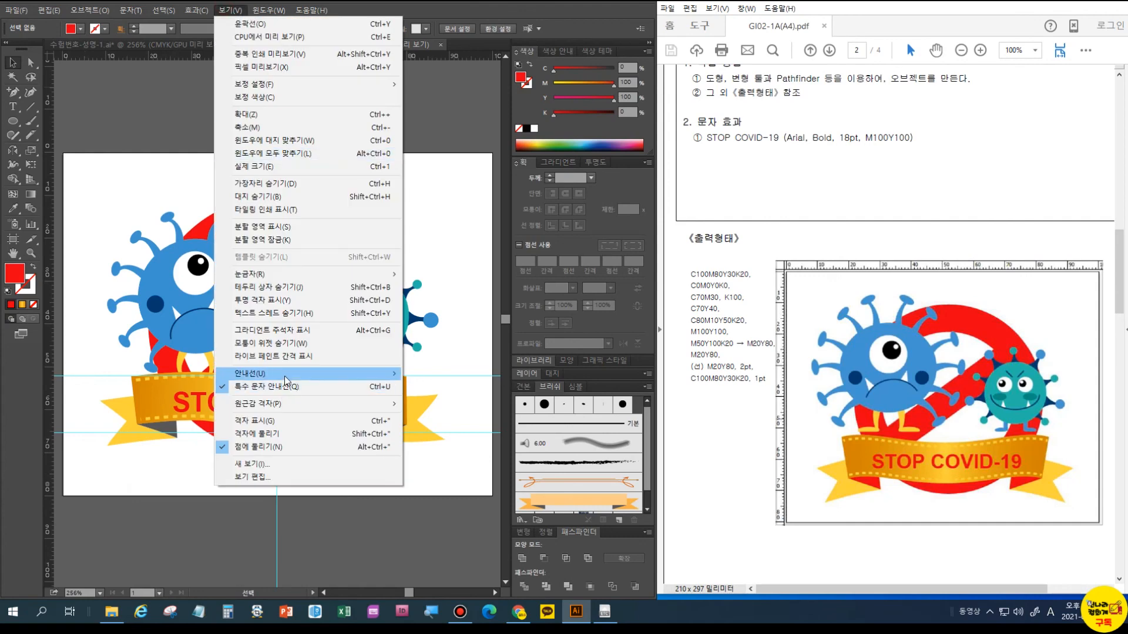
mouse_move(284, 373)
left_click(437, 426)
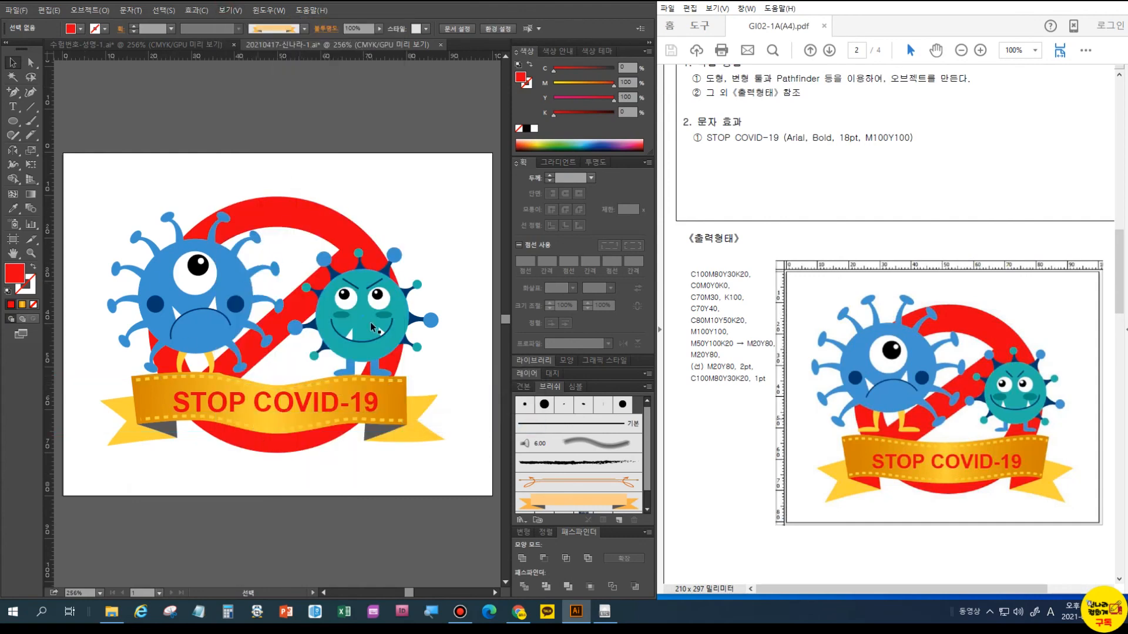
left_click(16, 10)
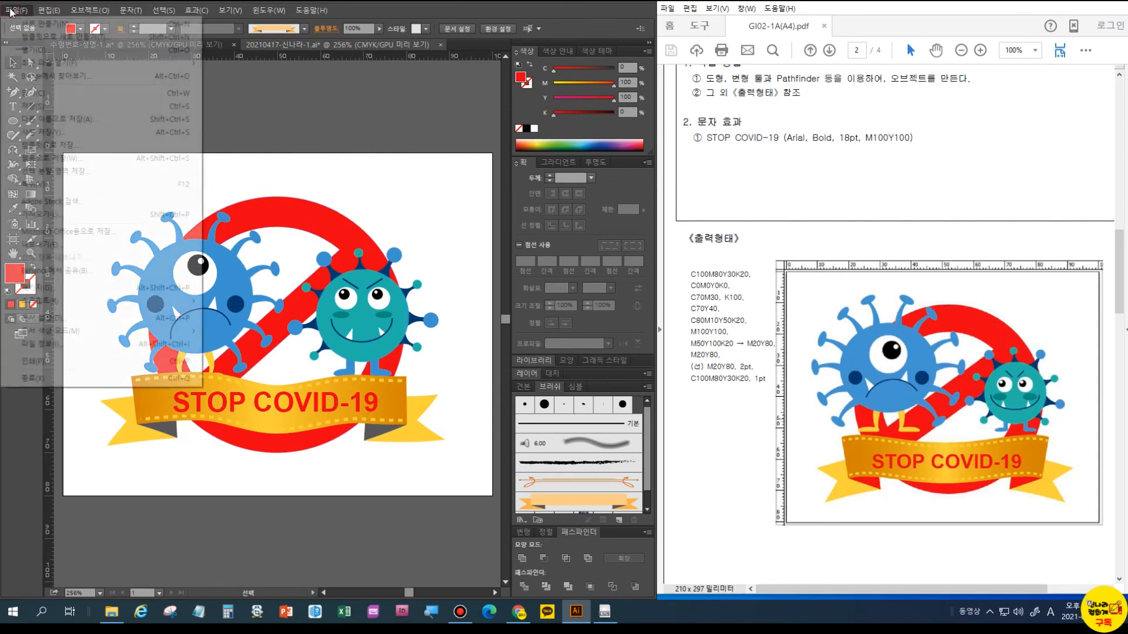
left_click(41, 106)
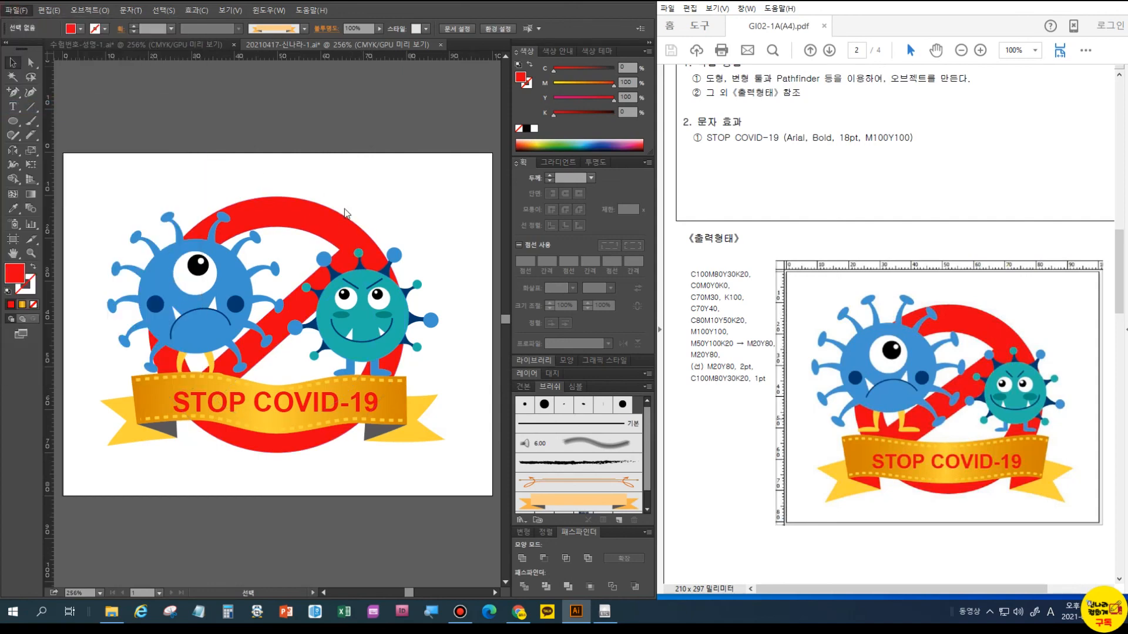